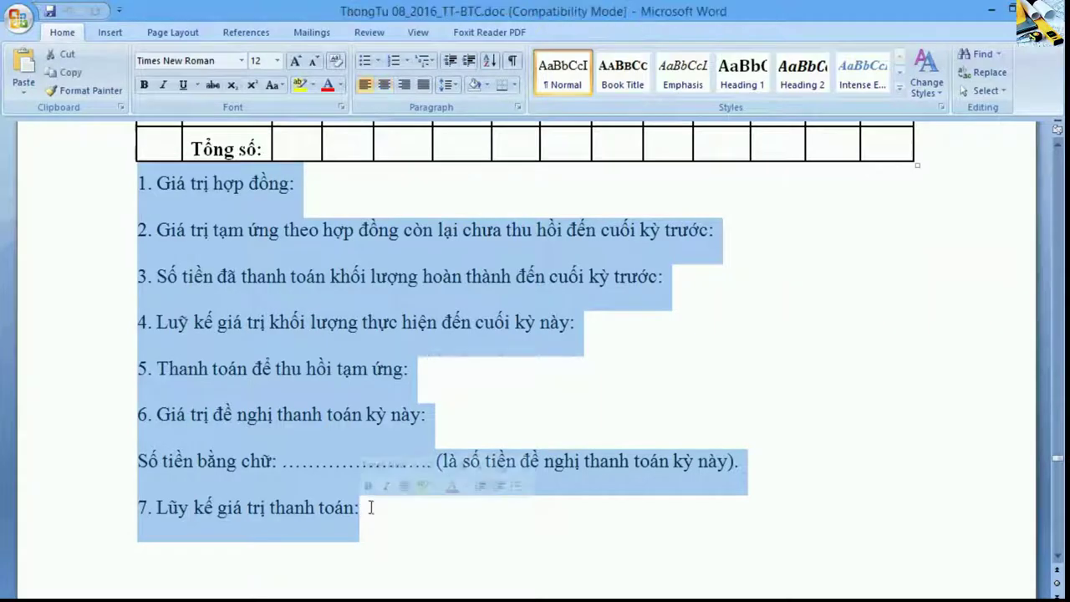
# - Review the seven payment items below the completed-work table, from contract value to cumulative payment value
pyautogui.moveTo(172, 183); pyautogui.dragTo(289, 185)
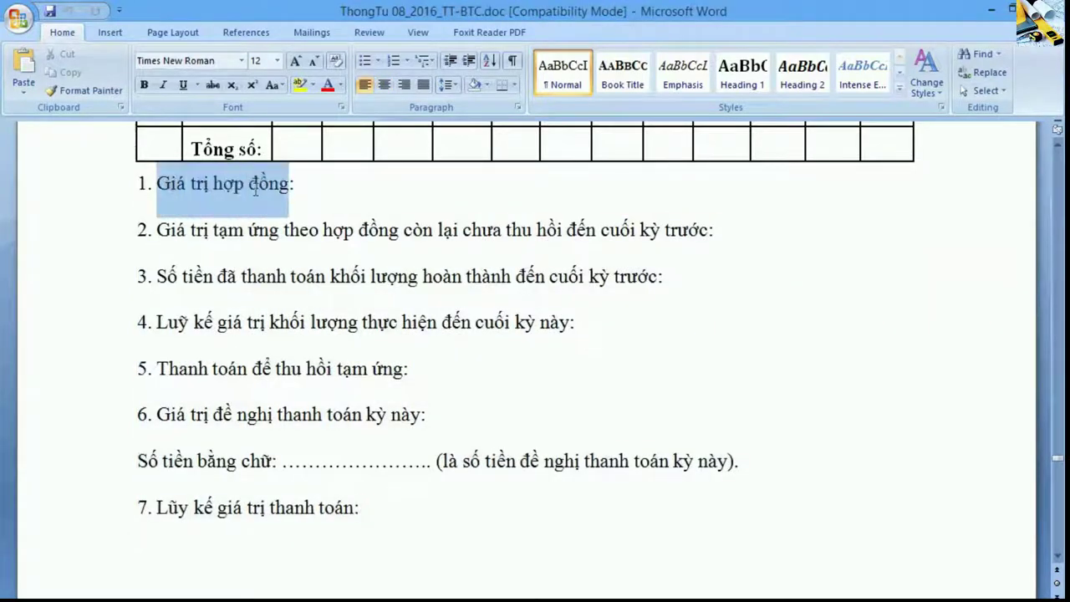
pyautogui.click(292, 268)
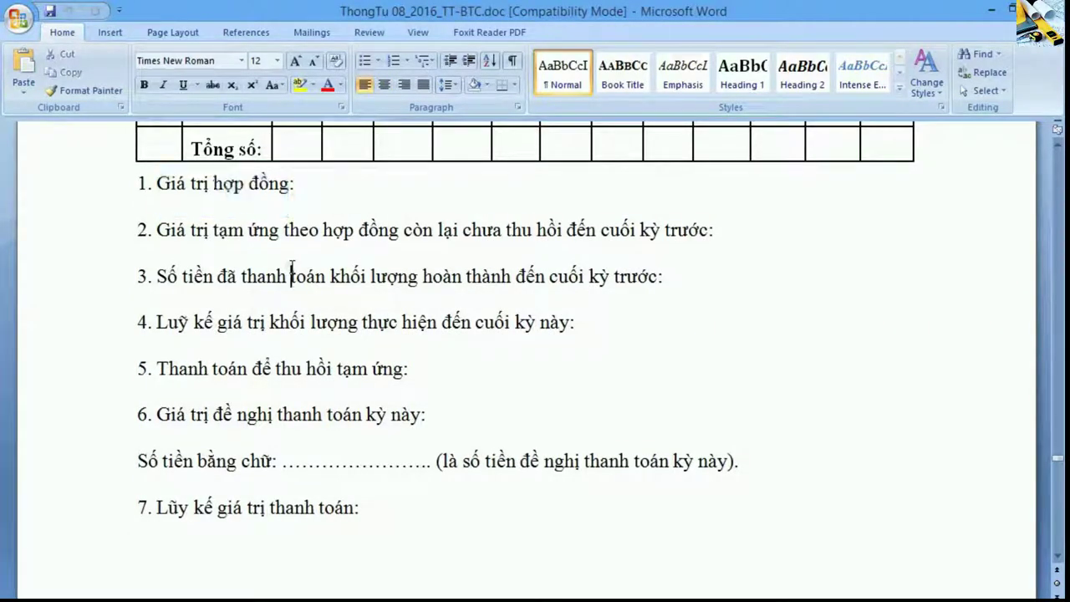
pyautogui.moveTo(194, 368); pyautogui.dragTo(404, 368)
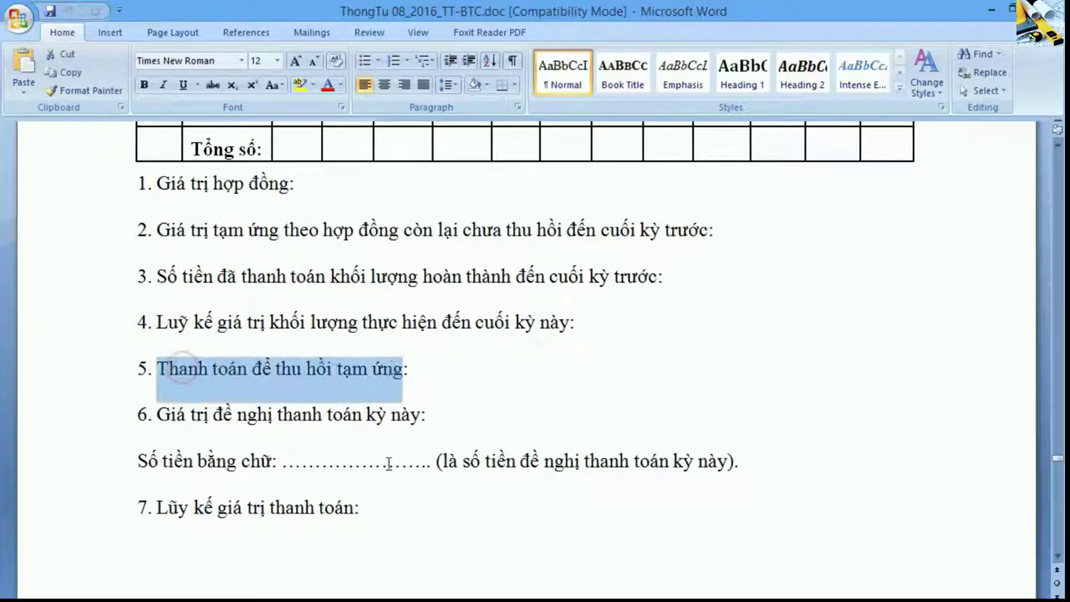
pyautogui.click(379, 489)
pyautogui.press('Left')
pyautogui.press('Left')
pyautogui.press('Left')
pyautogui.press('Left')
pyautogui.press('Left')
pyautogui.press('Left')
pyautogui.press('Left')
pyautogui.press('Left')
pyautogui.press('Left')
pyautogui.press('Left')
pyautogui.press('Left')
pyautogui.press('Left')
pyautogui.press('Left')
pyautogui.press('Left')
pyautogui.press('Left')
pyautogui.press('Left')
pyautogui.press('Left')
pyautogui.press('Left')
pyautogui.press('Left')
pyautogui.press('Left')
pyautogui.hotkey('shift', 'Right')
pyautogui.hotkey('shift', 'Right')
pyautogui.hotkey('shift', 'Right')
pyautogui.hotkey('shift', 'Right')
pyautogui.hotkey('shift', 'Right')
pyautogui.hotkey('shift', 'Right')
pyautogui.hotkey('shift', 'Right')
pyautogui.hotkey('shift', 'Right')
pyautogui.hotkey('shift', 'Right')
pyautogui.hotkey('shift', 'Right')
pyautogui.hotkey('shift', 'Right')
pyautogui.hotkey('shift', 'Right')
pyautogui.hotkey('shift', 'Right')
pyautogui.hotkey('shift', 'Right')
pyautogui.hotkey('shift', 'Right')
pyautogui.hotkey('shift', 'Right')
pyautogui.hotkey('shift', 'Right')
pyautogui.hotkey('shift', 'Right')
pyautogui.hotkey('shift', 'Right')
pyautogui.hotkey('shift', 'Right')
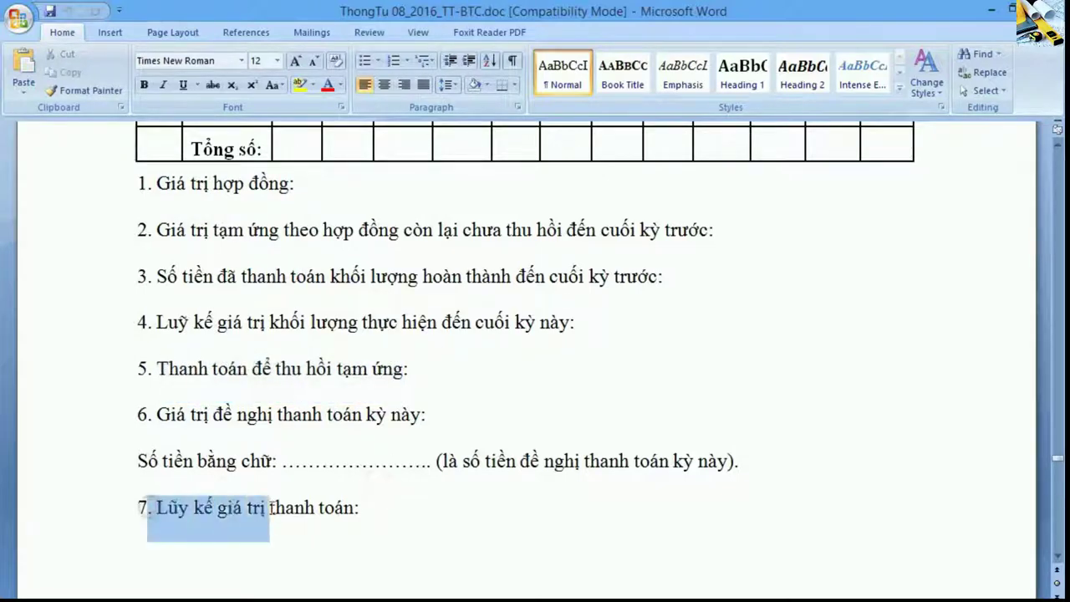
pyautogui.scroll(-1, 437, 510)
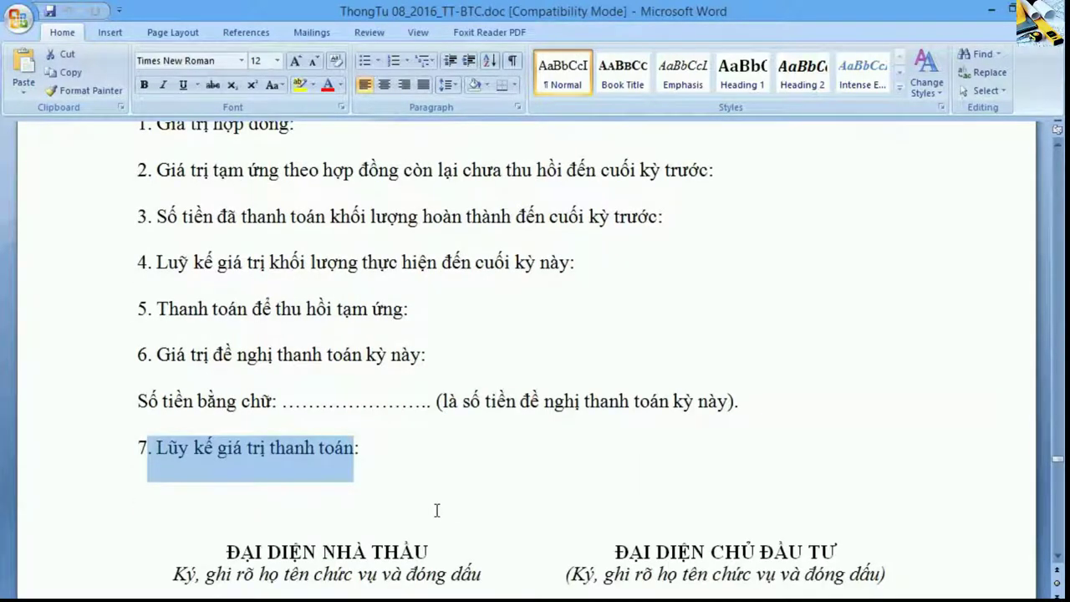
pyautogui.click(414, 449)
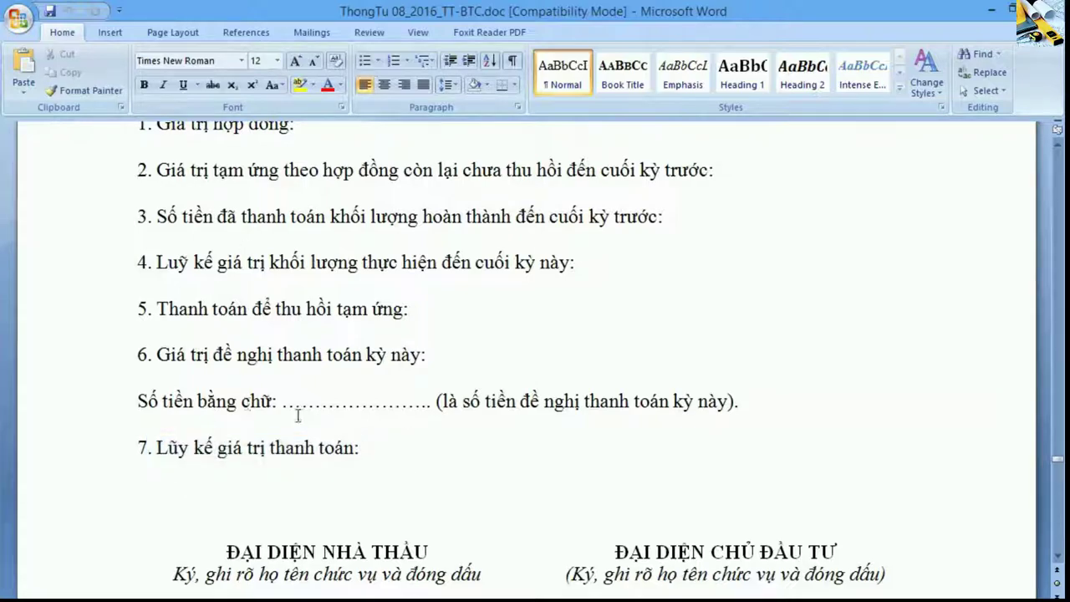
# - Examine the title and table of Phụ lục 04, covering work arising outside the contract
pyautogui.scroll(-15, 296, 416)
pyautogui.scroll(-10, 343, 435)
pyautogui.scroll(2, 779, 267)
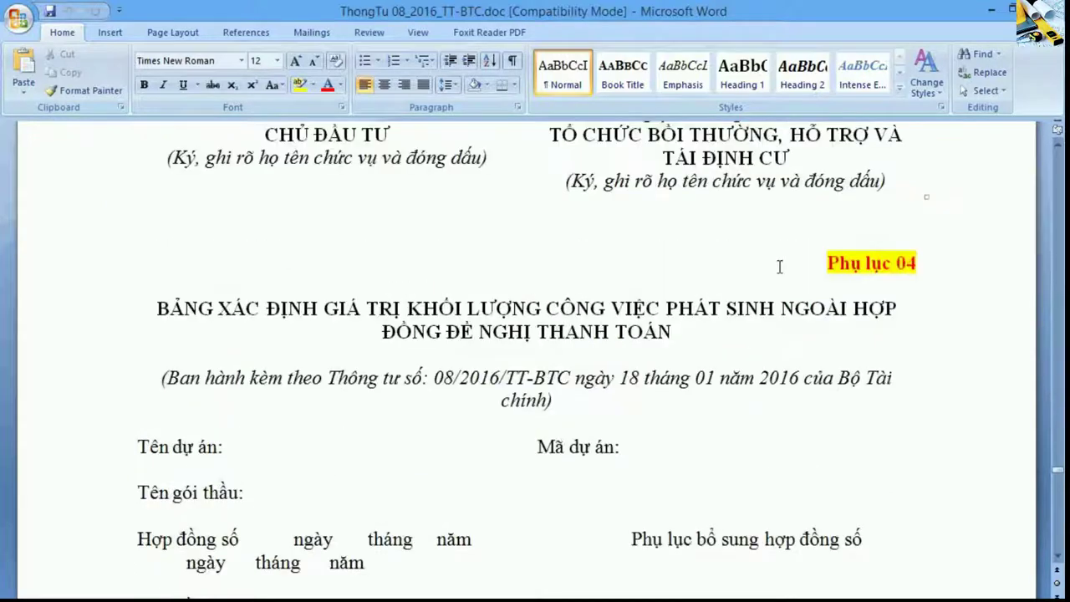
pyautogui.moveTo(406, 309); pyautogui.dragTo(862, 330)
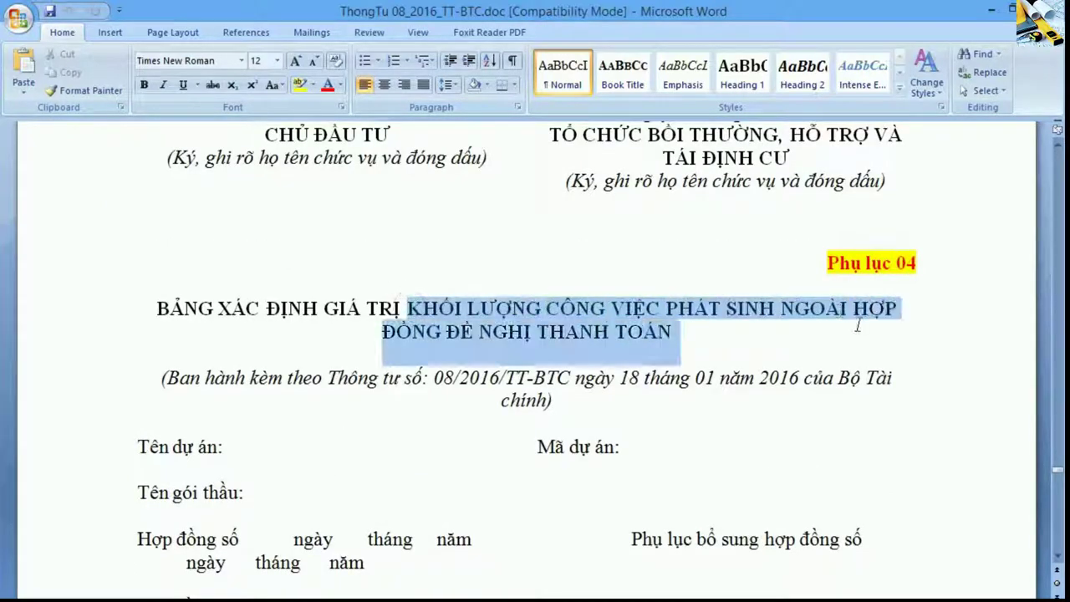
pyautogui.click(777, 425)
pyautogui.scroll(-10, 776, 425)
pyautogui.scroll(-20, 776, 424)
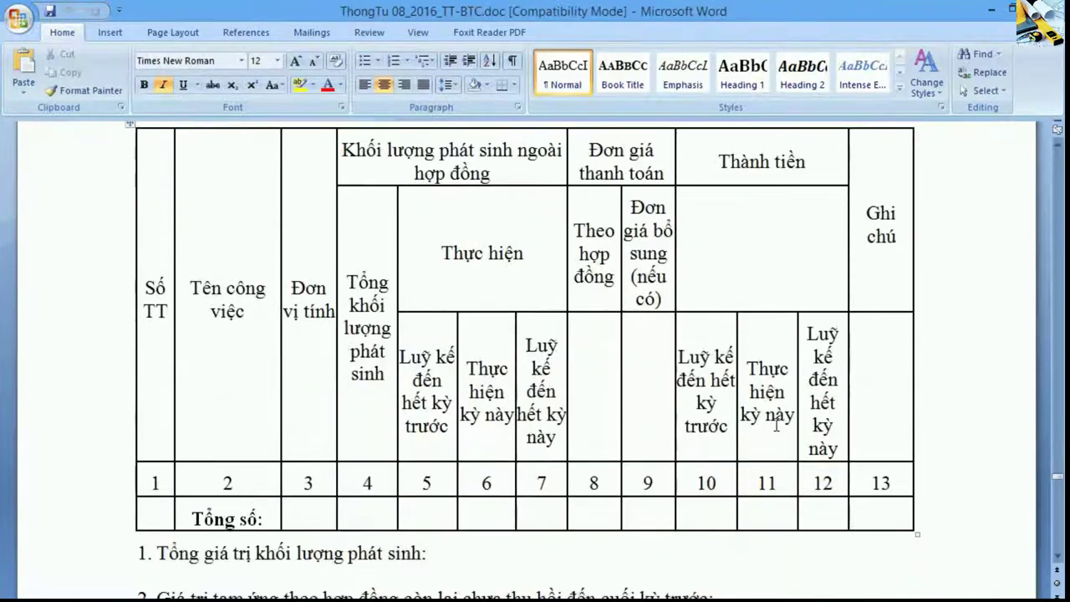
pyautogui.moveTo(155, 172); pyautogui.dragTo(882, 514)
pyautogui.click(882, 513)
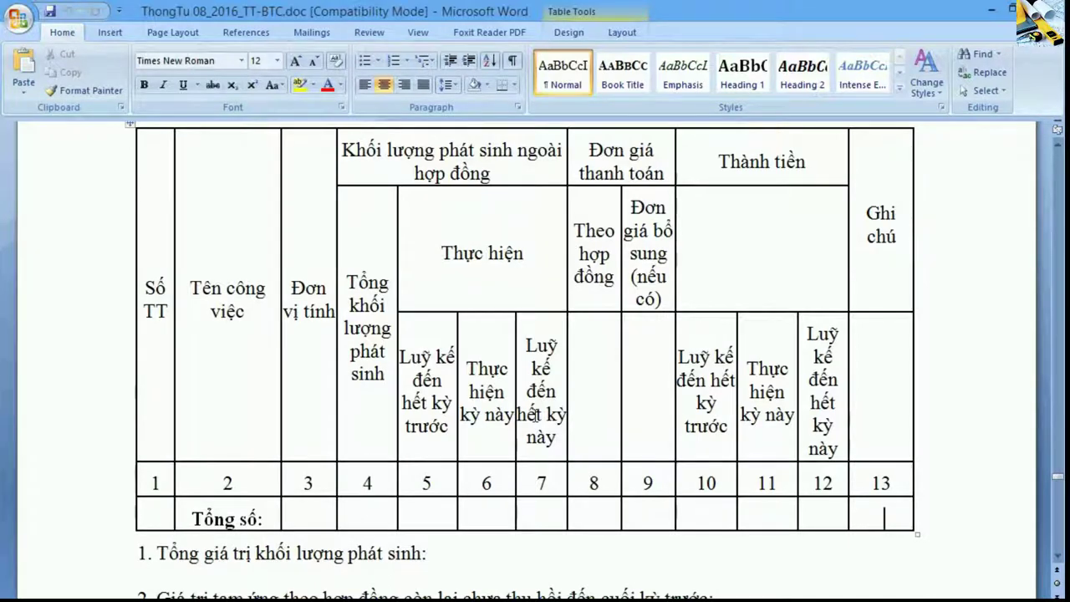
# - Review the seven payment items listed under the Phụ lục 04 table
pyautogui.scroll(-6, 536, 414)
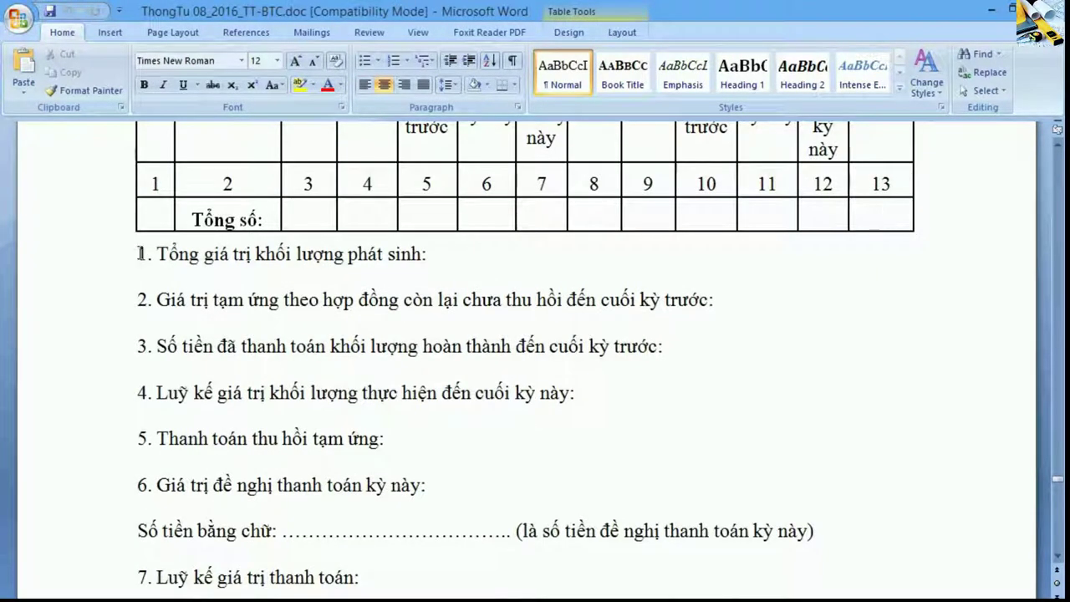
pyautogui.moveTo(138, 251); pyautogui.dragTo(380, 575)
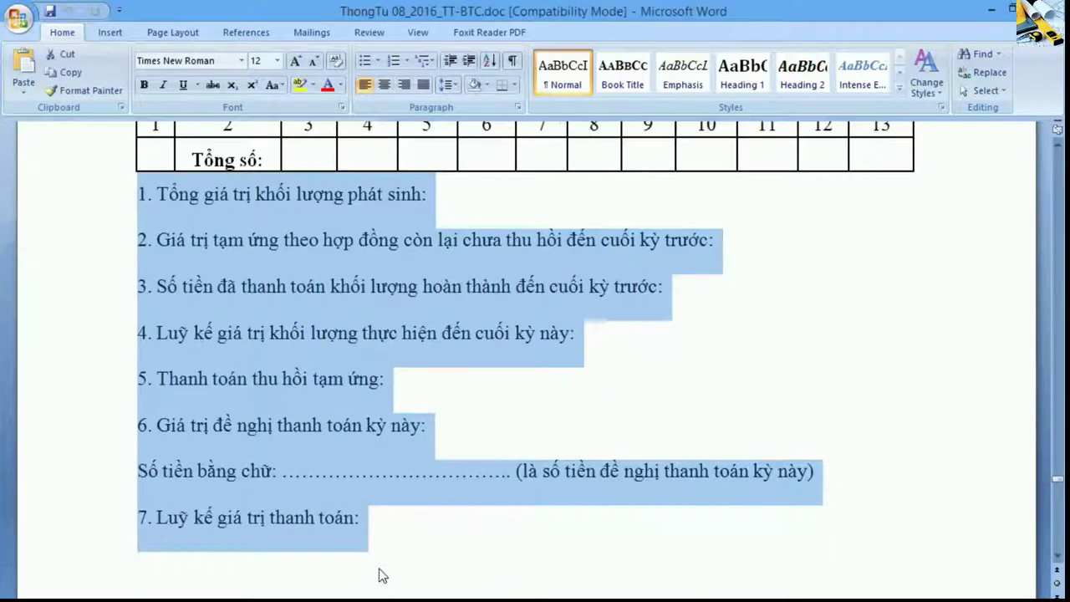
pyautogui.click(384, 524)
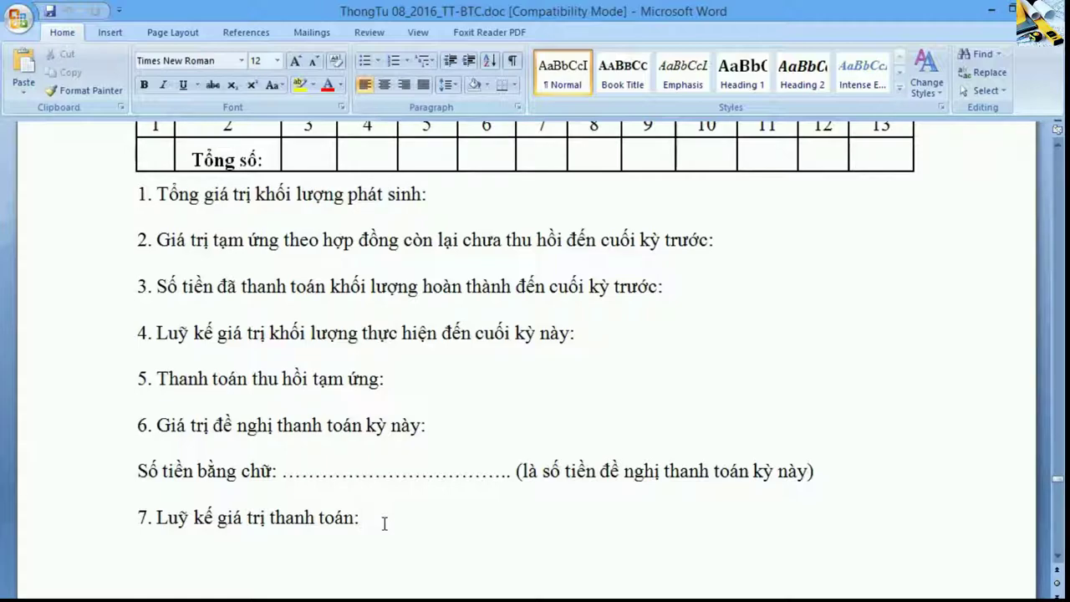
# - Go to page 42 and examine the heading of the guide to filling in Phụ lục 03a, 03b and 04
pyautogui.hotkey('ctrl', 'g')
pyautogui.press('Return')
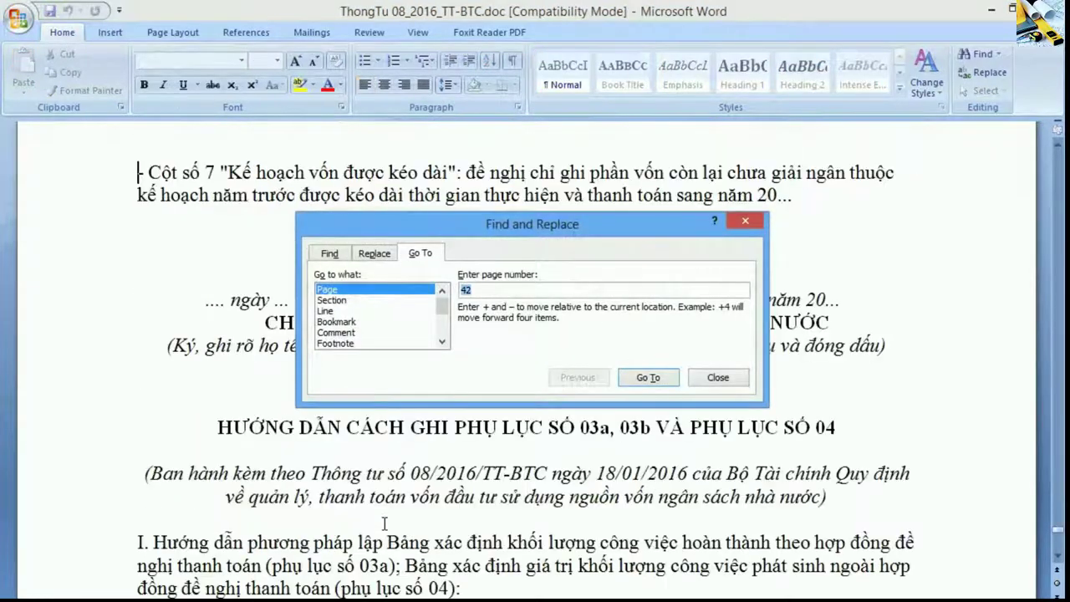
pyautogui.click(717, 378)
pyautogui.scroll(-4, 288, 272)
pyautogui.moveTo(237, 248); pyautogui.dragTo(598, 250)
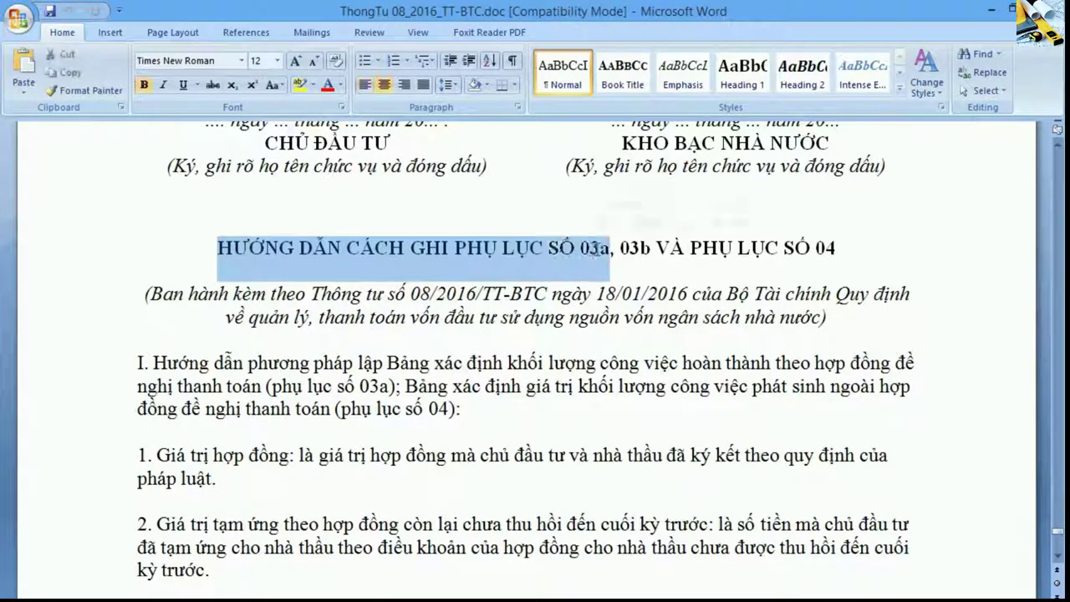
pyautogui.moveTo(737, 248); pyautogui.dragTo(834, 255)
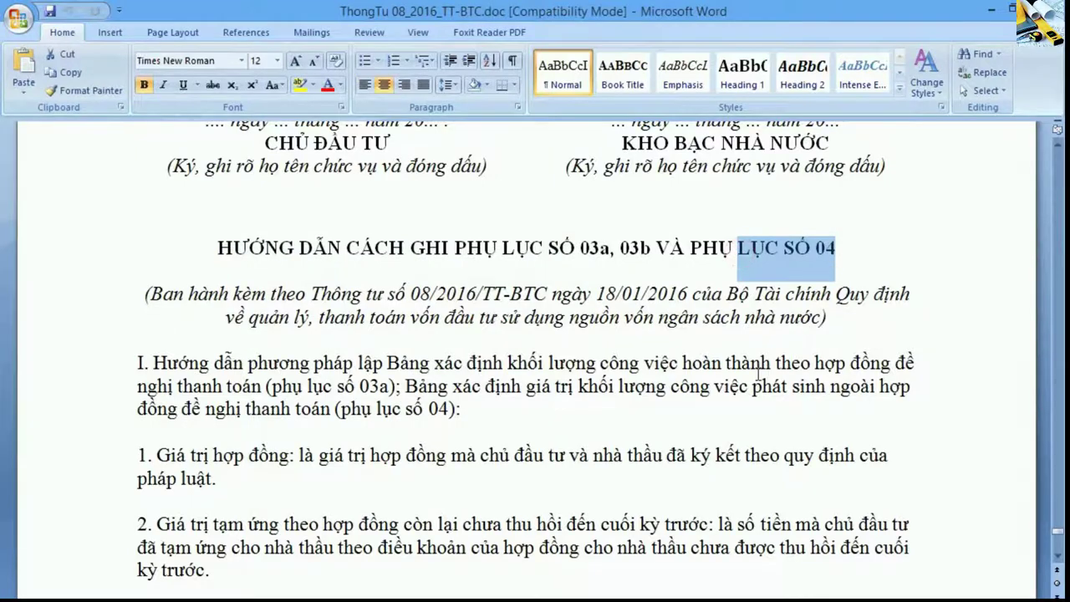
# - Read the guidance for item 1 on contract value and item 2 on the unrecovered advance
pyautogui.scroll(-5, 757, 370)
pyautogui.click(192, 217)
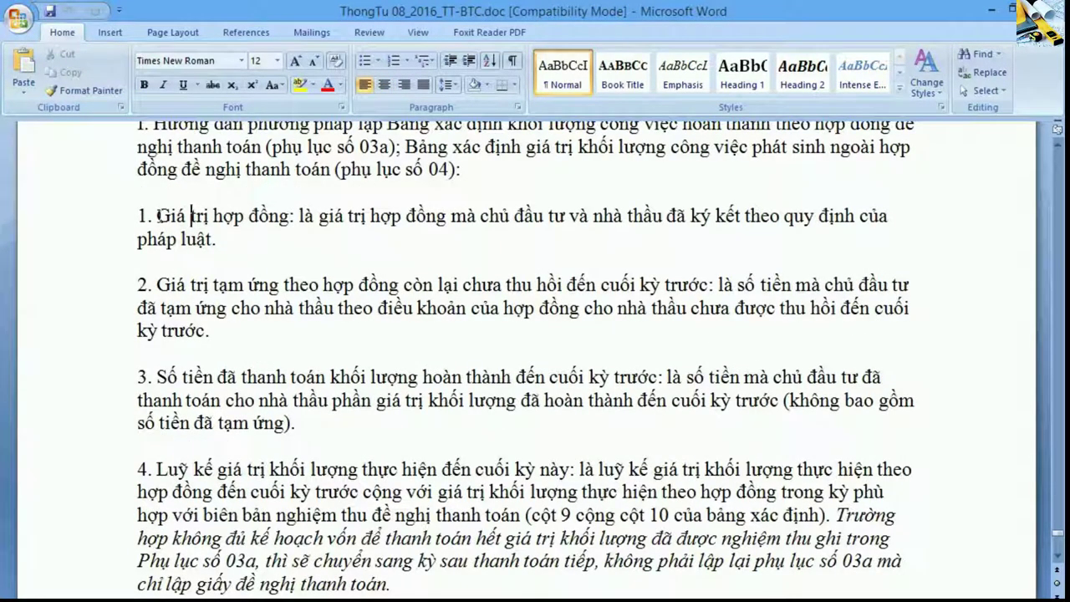
pyautogui.moveTo(159, 215); pyautogui.dragTo(406, 230)
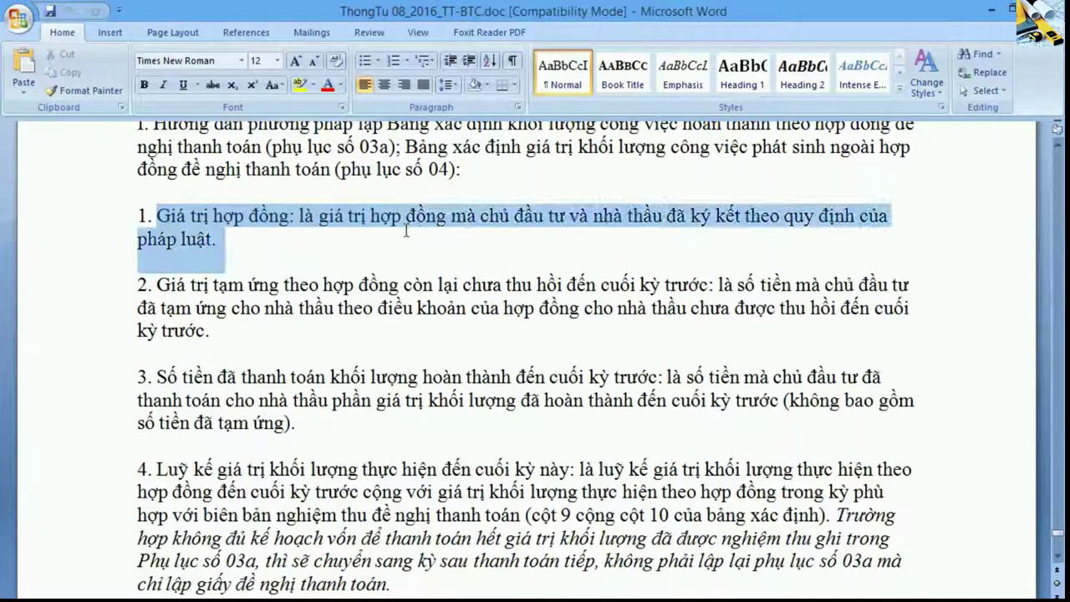
pyautogui.click(294, 308)
pyautogui.moveTo(158, 285); pyautogui.dragTo(417, 308)
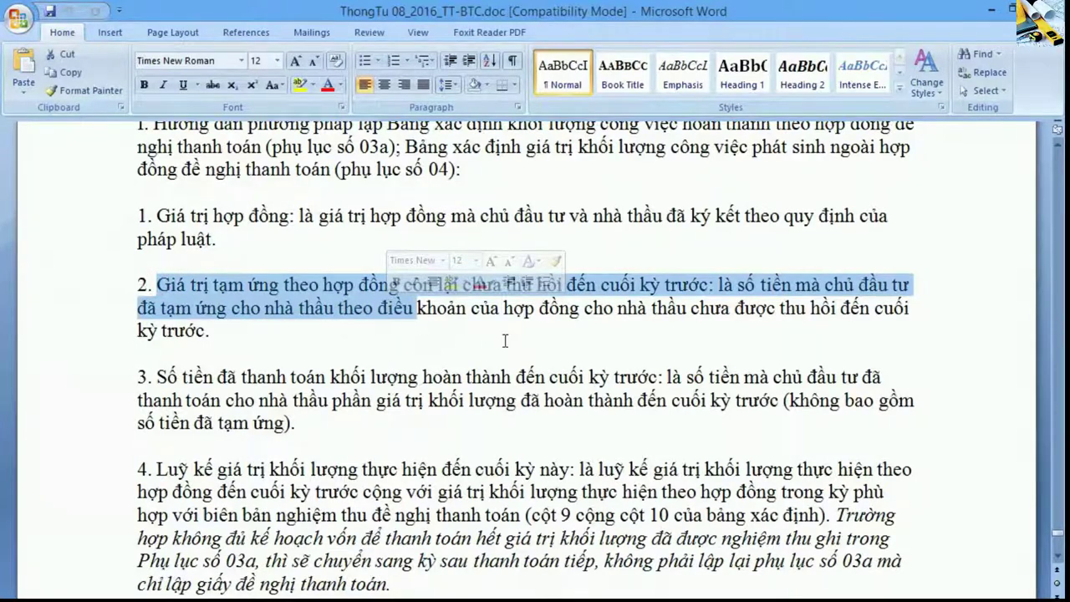
# - Read on through the guidance for items 3 to 6, down to the two parts of item 7
pyautogui.scroll(-2, 505, 340)
pyautogui.scroll(-1, 505, 341)
pyautogui.moveTo(180, 197); pyautogui.dragTo(294, 198)
pyautogui.moveTo(157, 290); pyautogui.dragTo(292, 326)
pyautogui.scroll(-3, 293, 326)
pyautogui.scroll(-8, 278, 430)
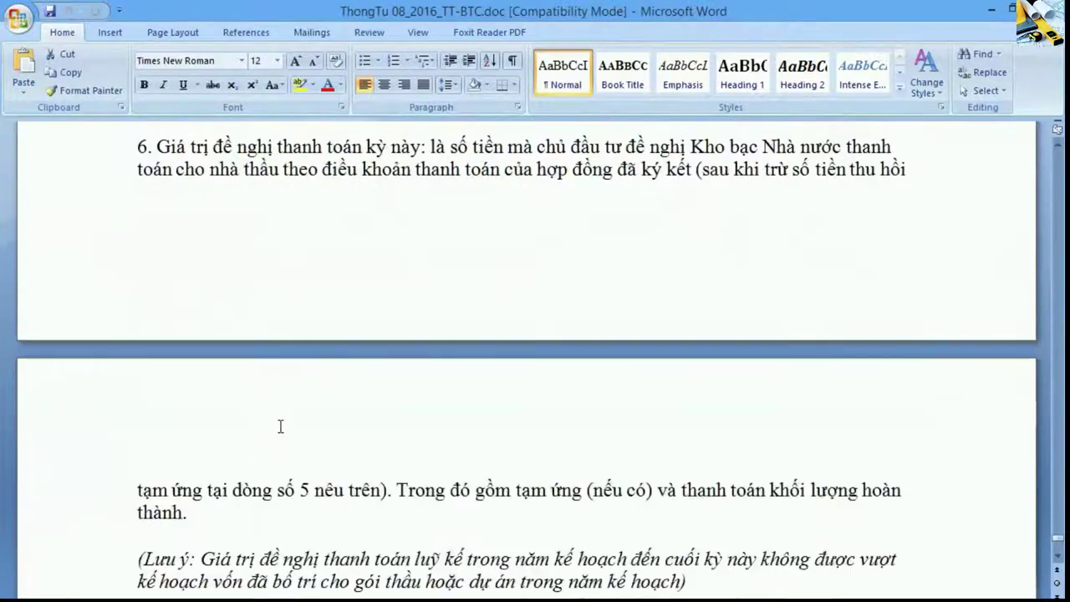
pyautogui.moveTo(159, 384); pyautogui.dragTo(460, 414)
pyautogui.click(479, 488)
pyautogui.scroll(-2, 479, 488)
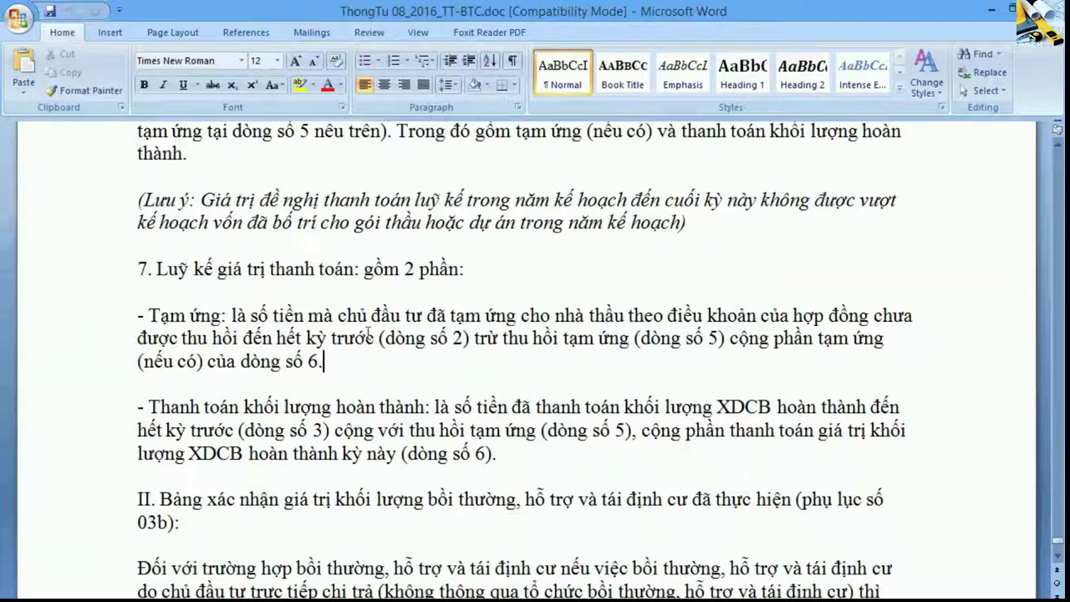
# - Examine how item 7 calculates the cumulative advance and the cumulative payment for completed work
pyautogui.moveTo(339, 321); pyautogui.dragTo(456, 377)
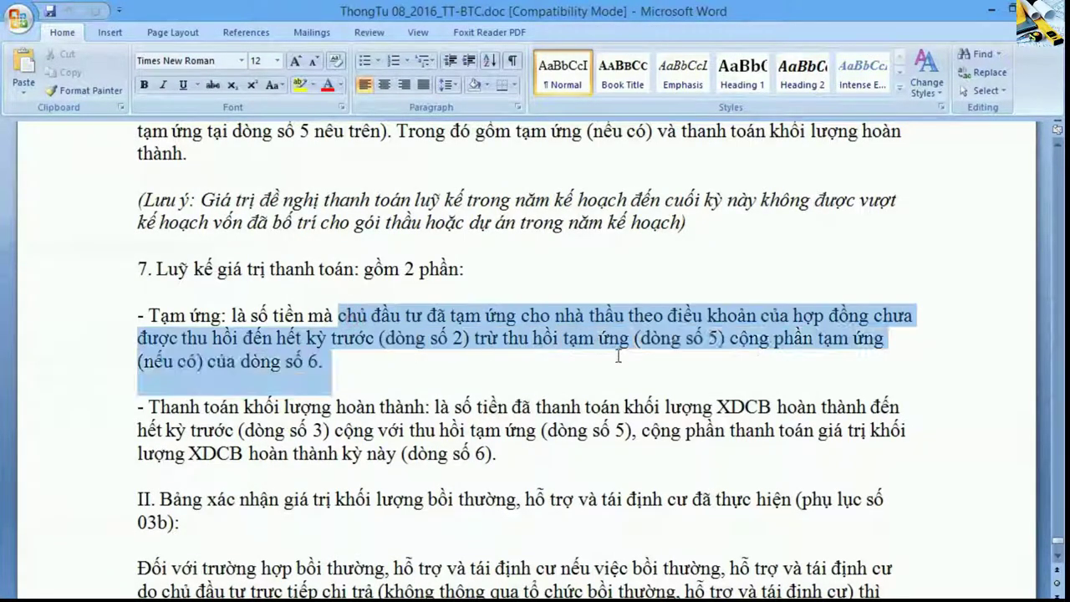
pyautogui.click(442, 434)
pyautogui.moveTo(244, 407); pyautogui.dragTo(498, 454)
pyautogui.click(446, 441)
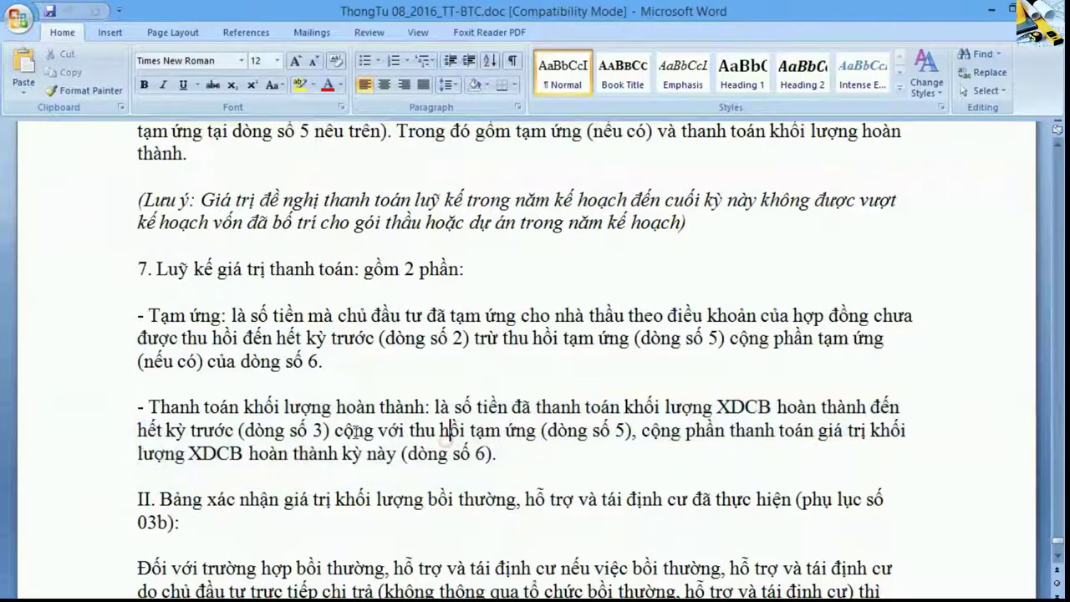
pyautogui.moveTo(191, 431); pyautogui.dragTo(316, 431)
pyautogui.moveTo(409, 432); pyautogui.dragTo(539, 433)
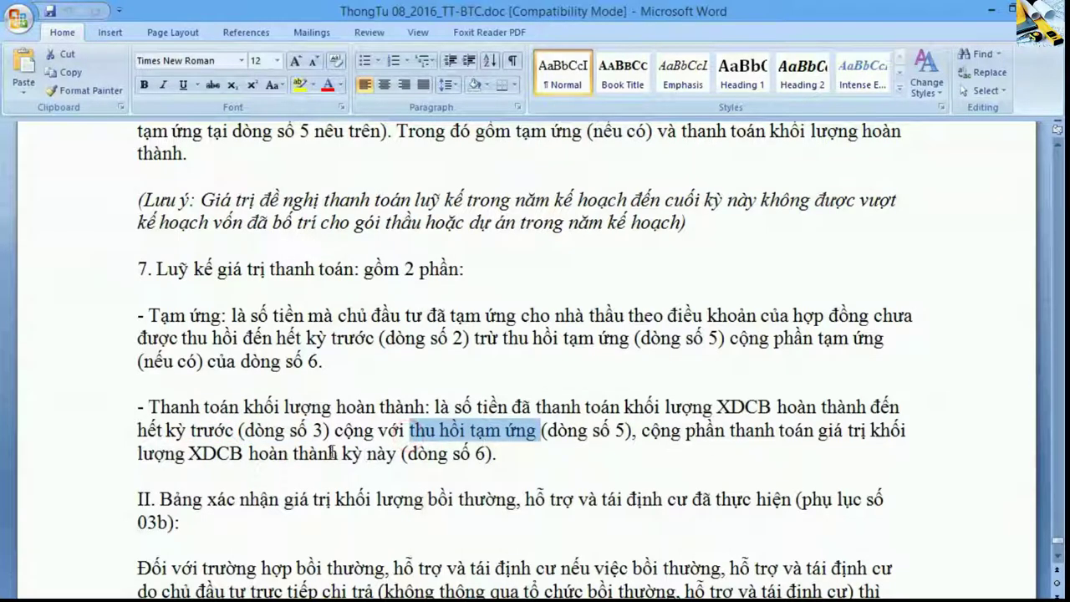
pyautogui.click(342, 453)
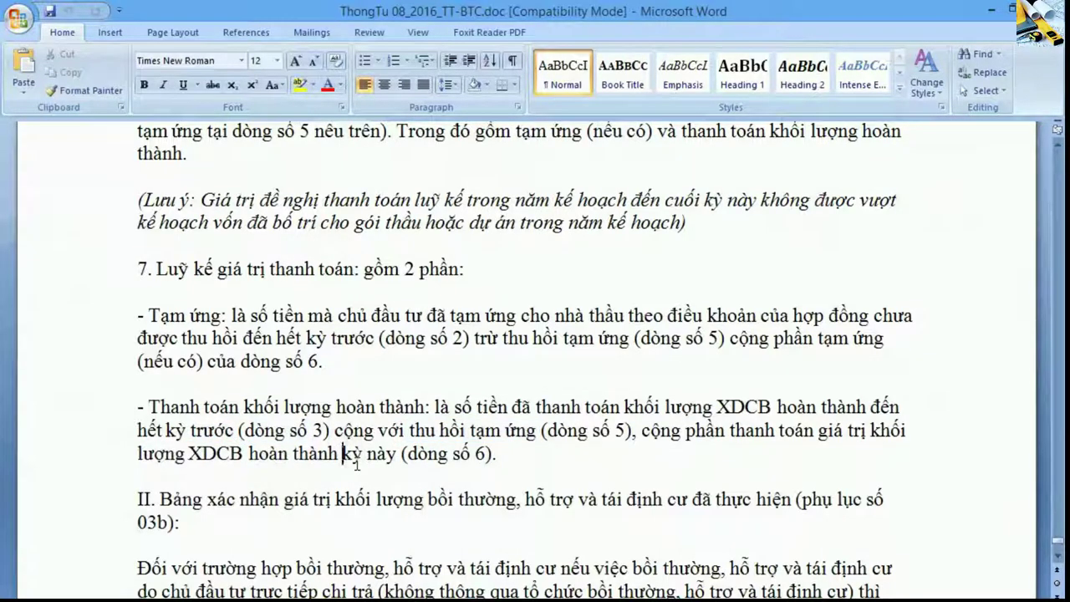
# - Return to the beginning of the circular, minimize it and switch to the VD2.hce estimate in Dự toán G8
pyautogui.hotkey('ctrl', 'Home')
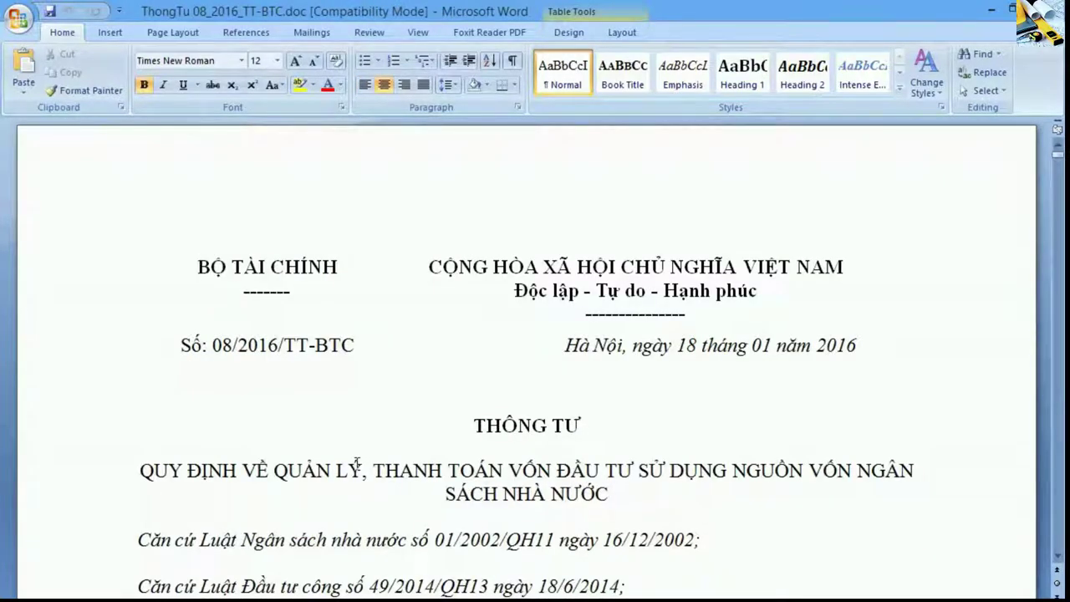
pyautogui.click(383, 345)
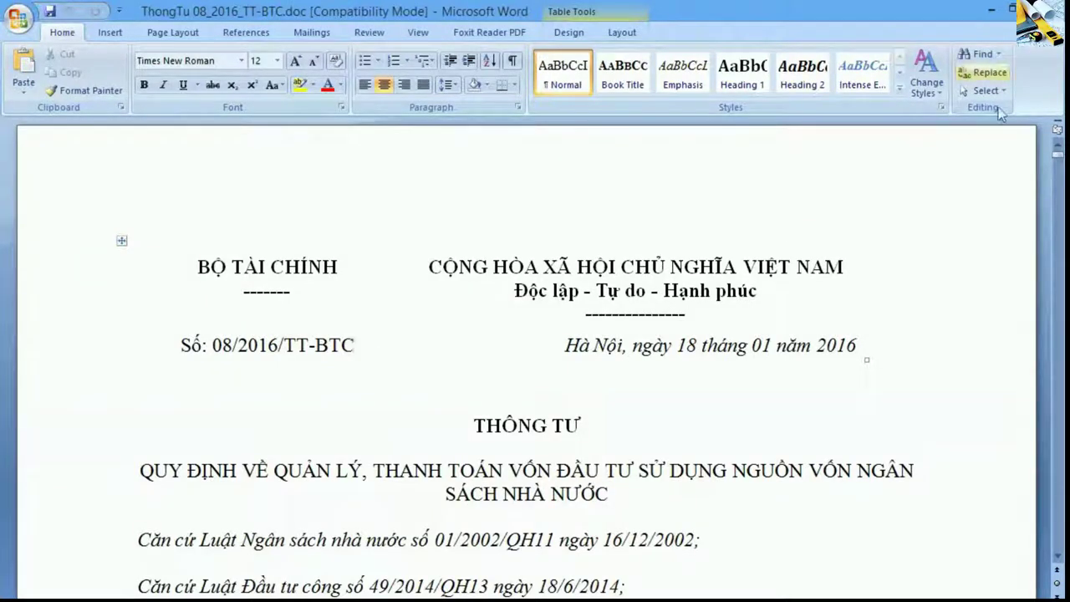
pyautogui.click(992, 11)
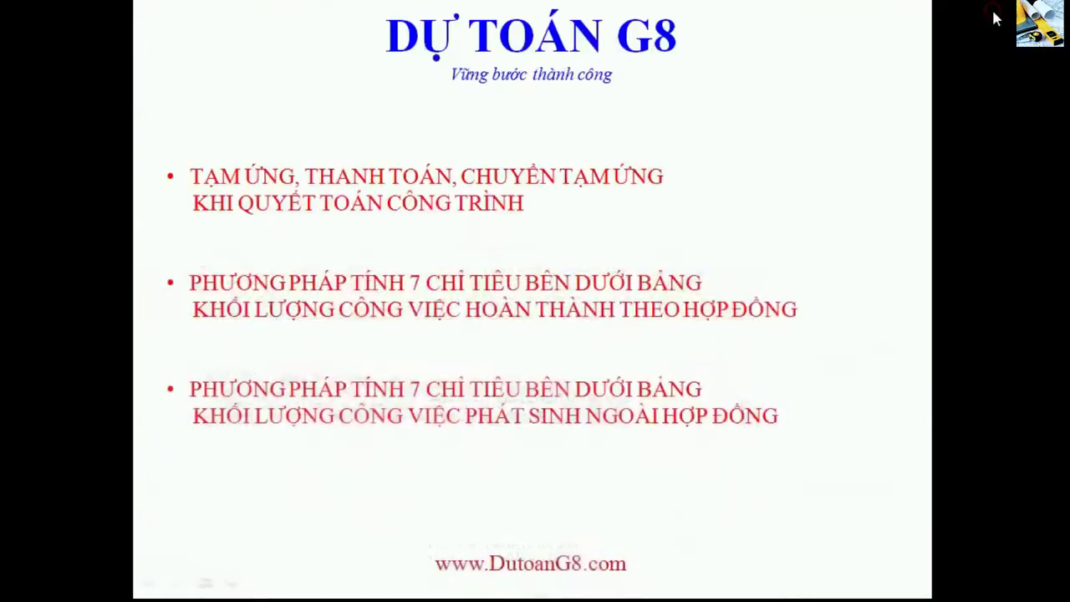
pyautogui.hotkey('alt', 'Tab')
pyautogui.hotkey('alt', 'Tab')
pyautogui.hotkey('alt', 'Tab')
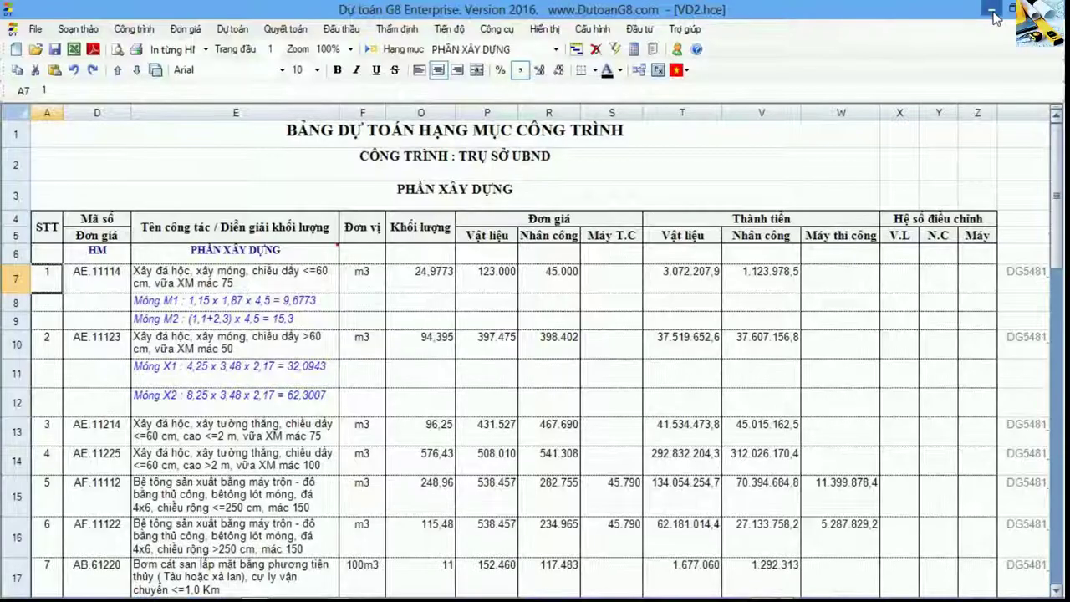
# - Look over the work codes and descriptions of PHẦN XÂY DỰNG in the Công trình sheet
pyautogui.click(333, 338)
pyautogui.click(261, 306)
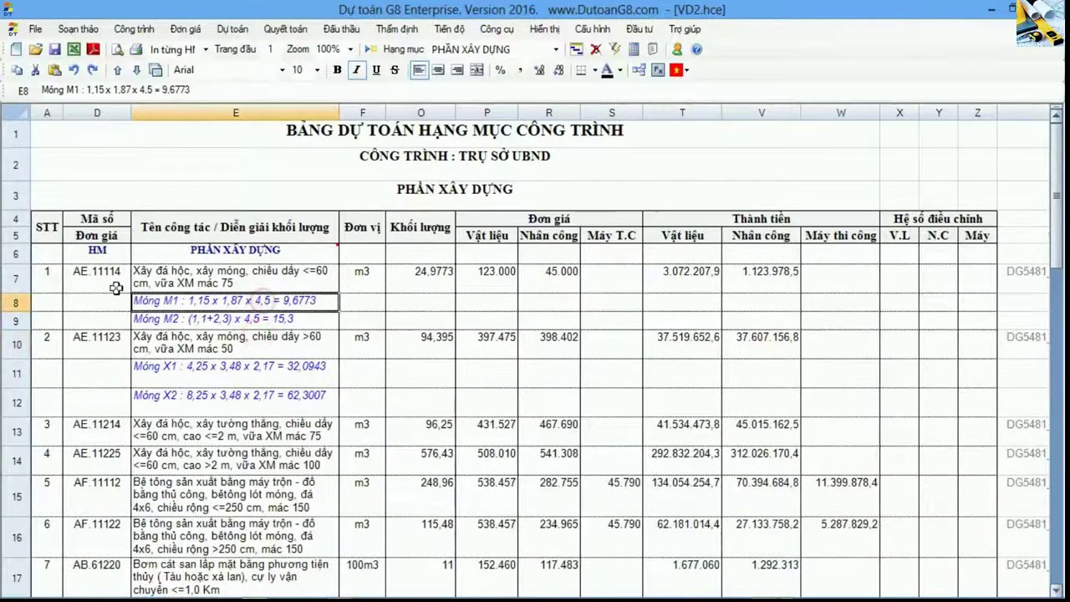
pyautogui.click(49, 255)
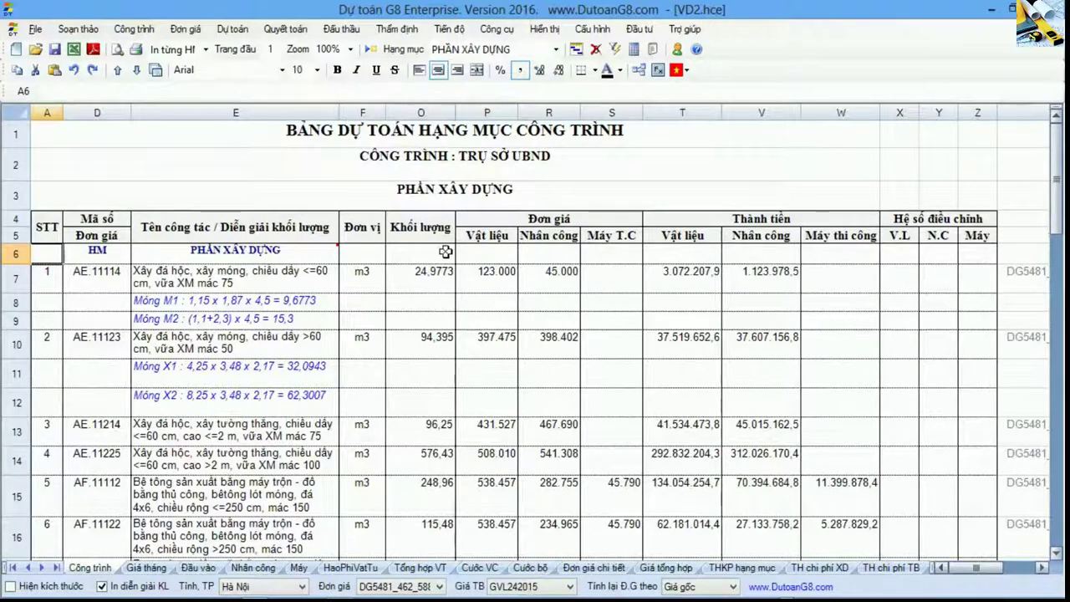
pyautogui.moveTo(102, 251); pyautogui.dragTo(263, 527)
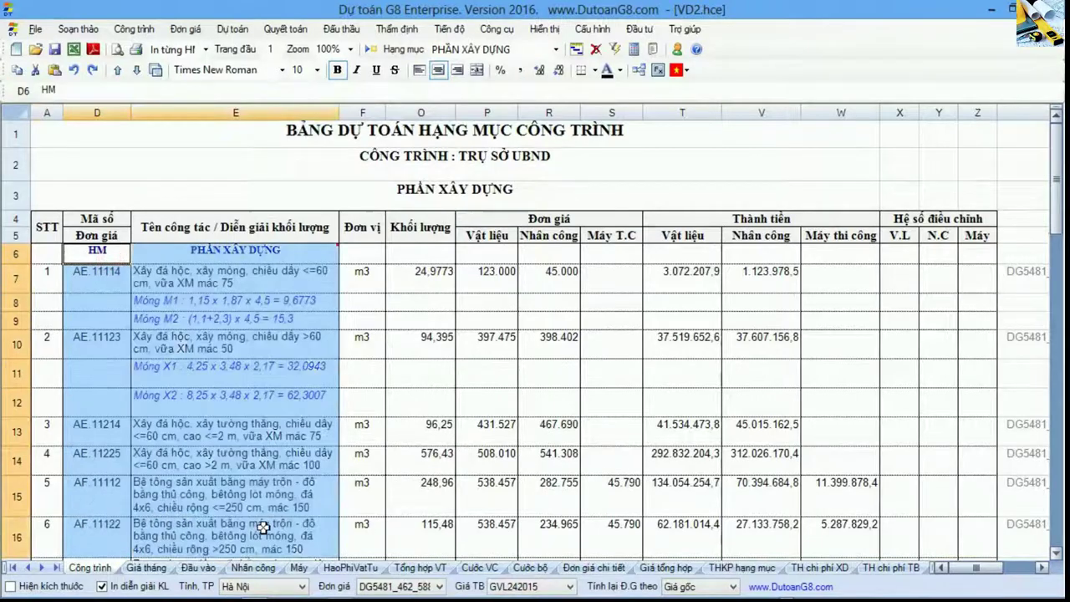
pyautogui.click(263, 527)
pyautogui.click(47, 251)
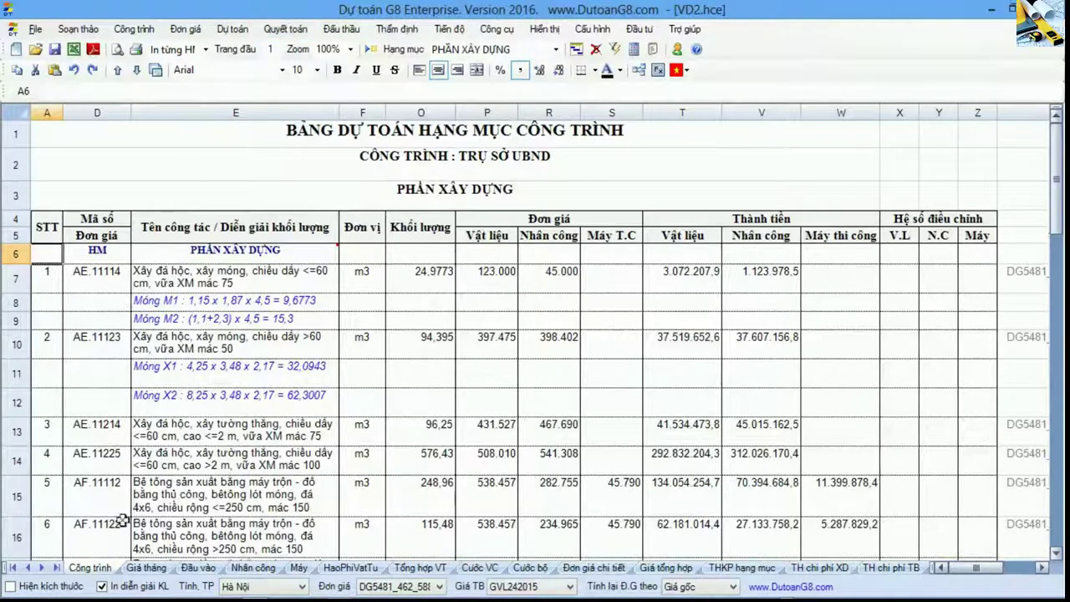
# - Look through the workbook's available sheets up to the Quyết toán group, and return to the first sheets
pyautogui.click(42, 568)
pyautogui.click(42, 568)
pyautogui.click(42, 568)
pyautogui.click(41, 568)
pyautogui.click(42, 568)
pyautogui.click(42, 568)
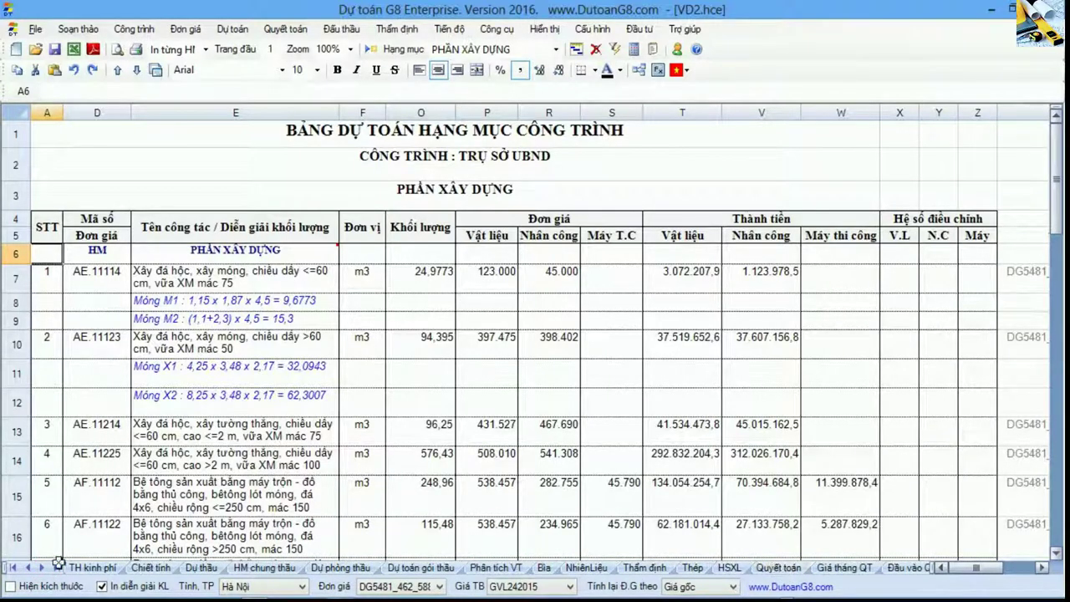
pyautogui.click(13, 569)
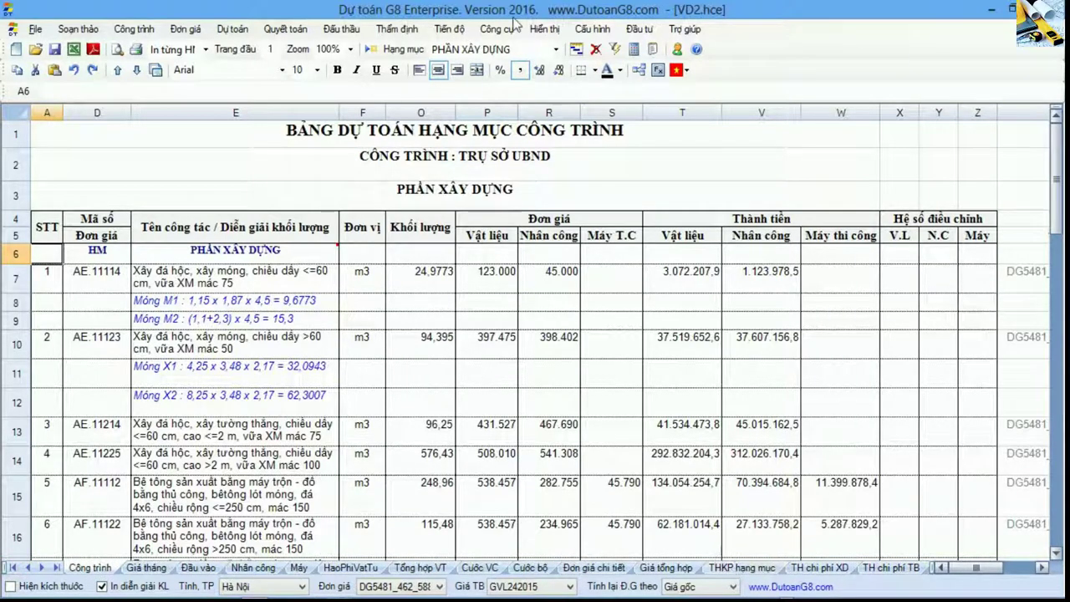
# - Open the Hiện / ẩn các bảng dialog, and hide the Công trình and Giá tháng sheets and show them again
pyautogui.click(544, 28)
pyautogui.click(560, 50)
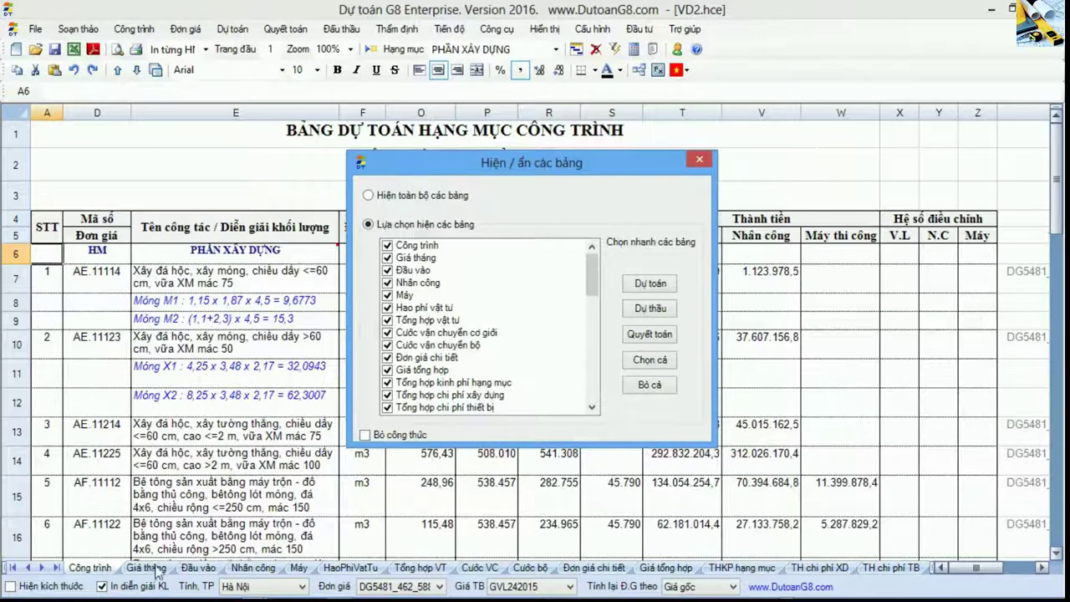
pyautogui.click(387, 246)
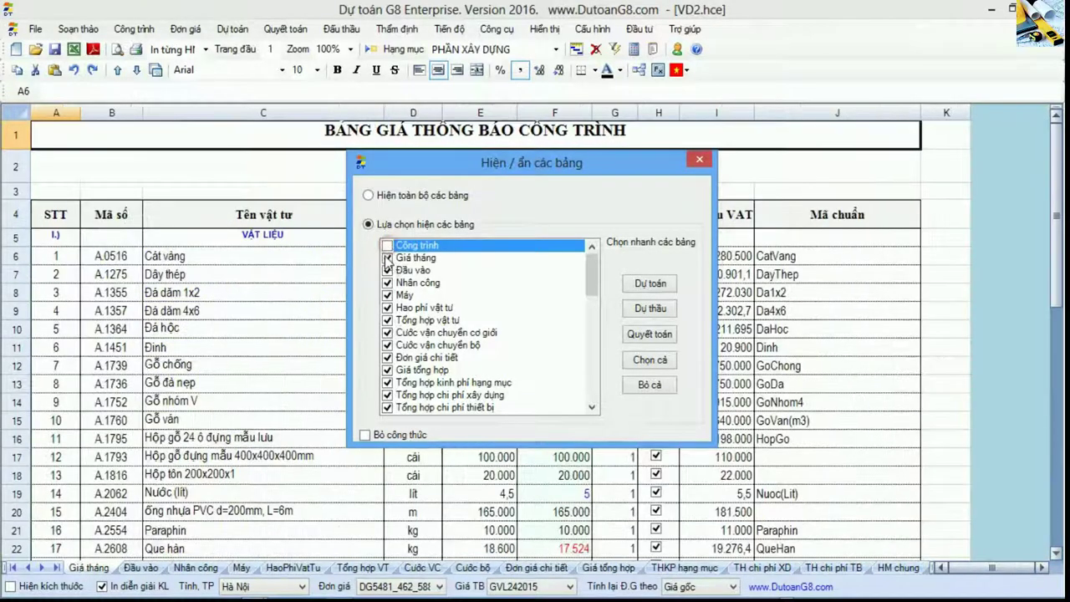
pyautogui.click(388, 258)
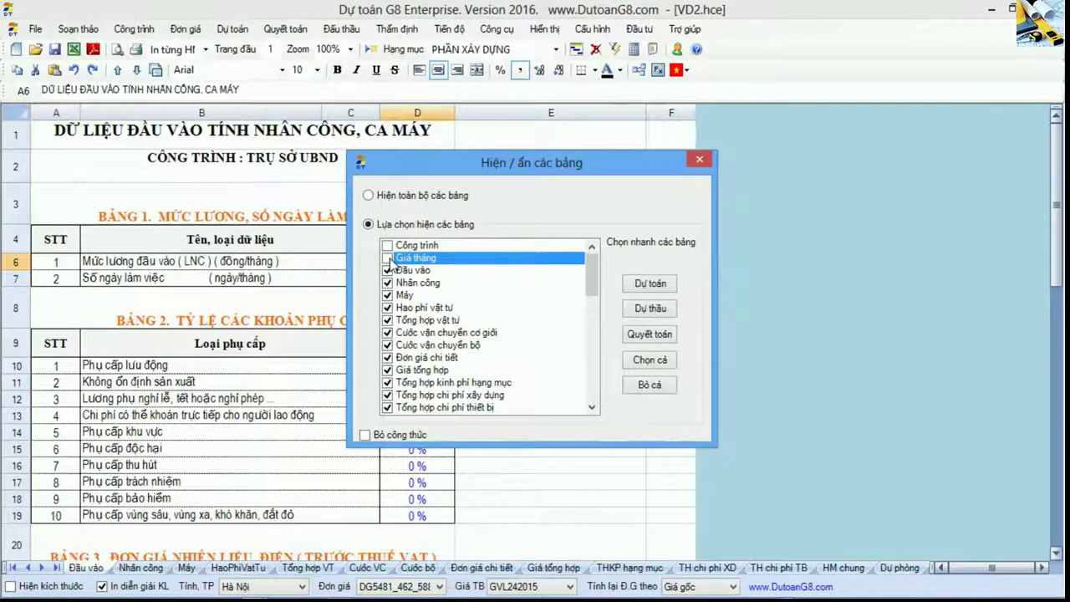
pyautogui.click(388, 259)
pyautogui.click(387, 246)
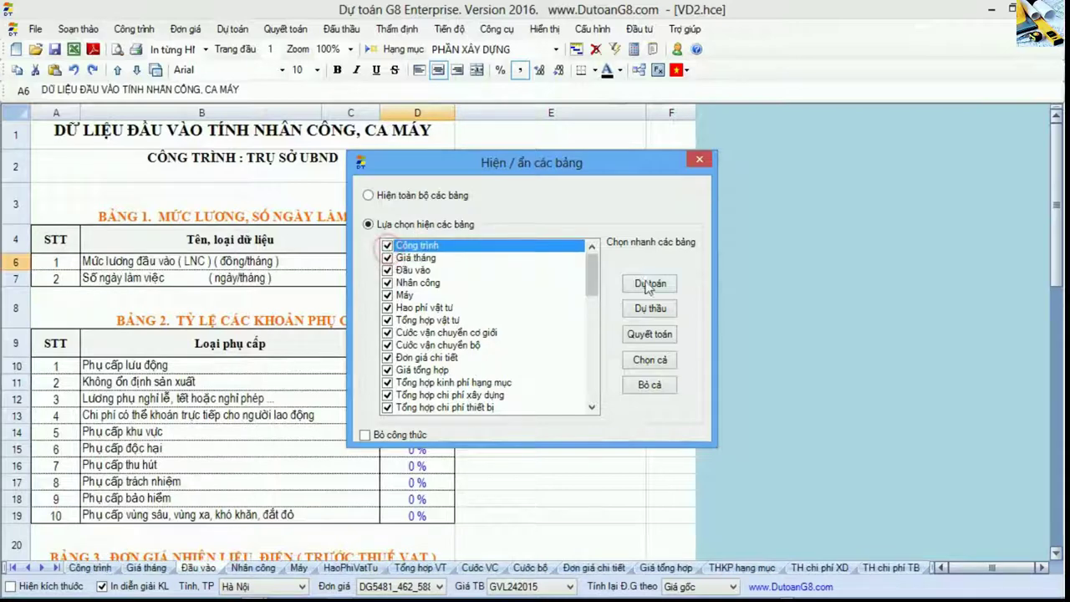
# - Show only the Quyết toán group of sheets and look through which sheets in the list are selected
pyautogui.click(661, 337)
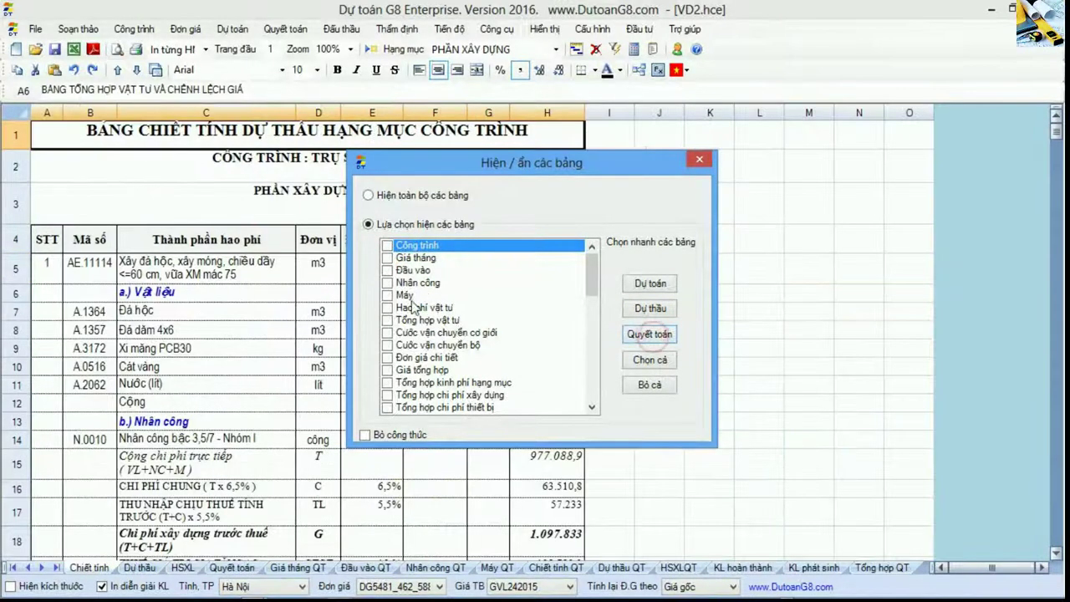
pyautogui.moveTo(589, 279); pyautogui.dragTo(583, 365)
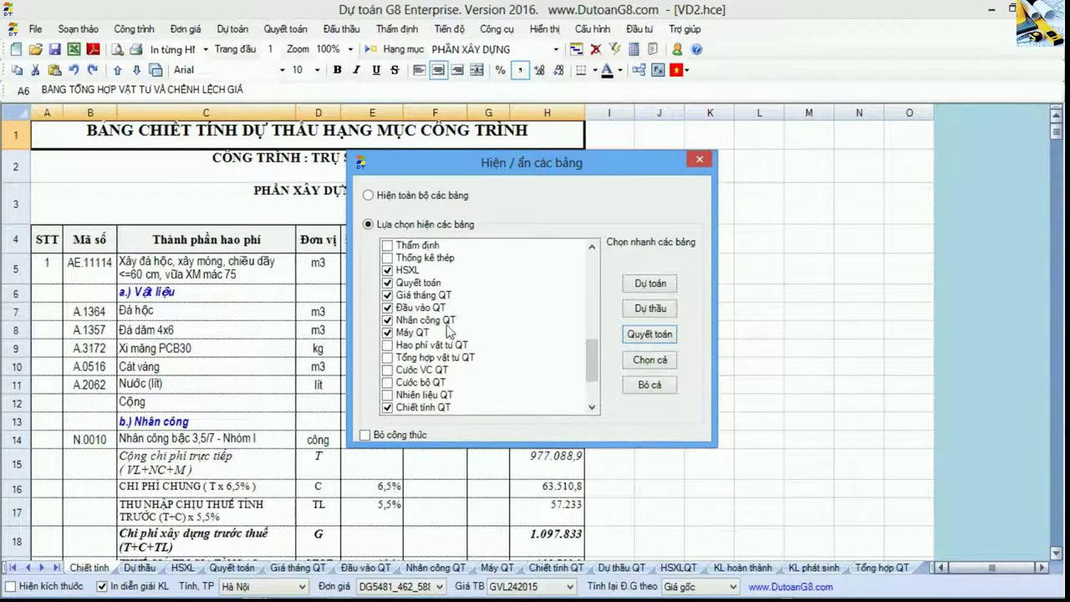
pyautogui.moveTo(591, 359); pyautogui.dragTo(591, 378)
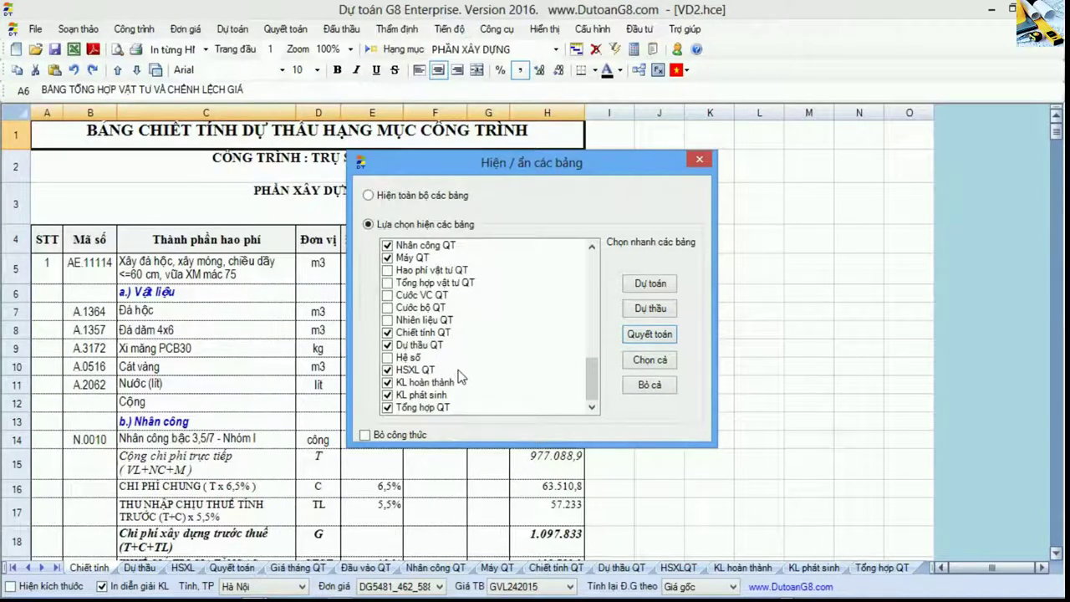
pyautogui.moveTo(597, 372); pyautogui.dragTo(589, 307)
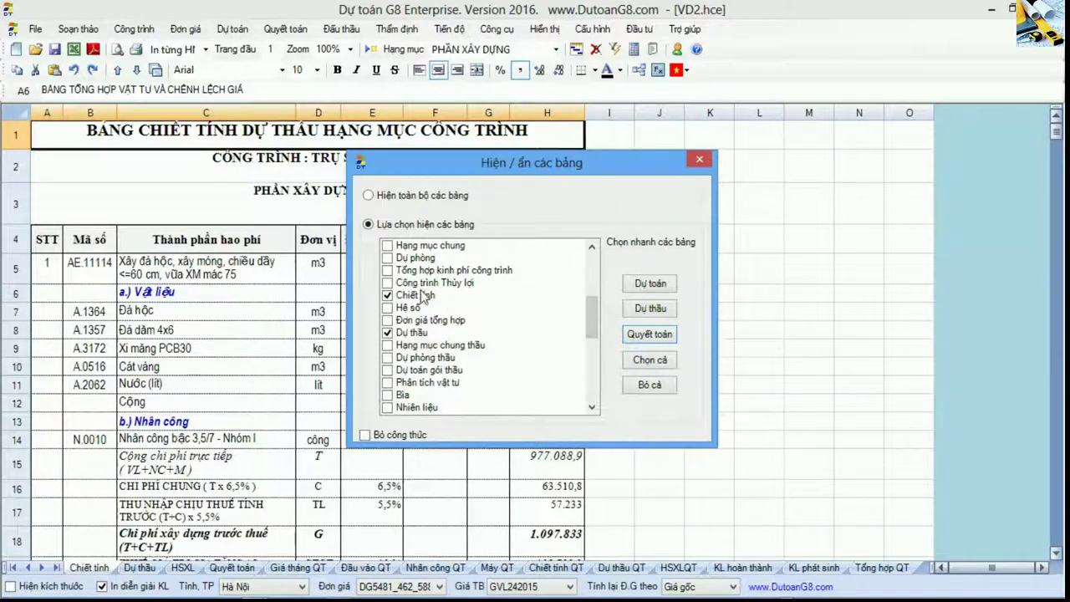
pyautogui.moveTo(590, 319); pyautogui.dragTo(598, 389)
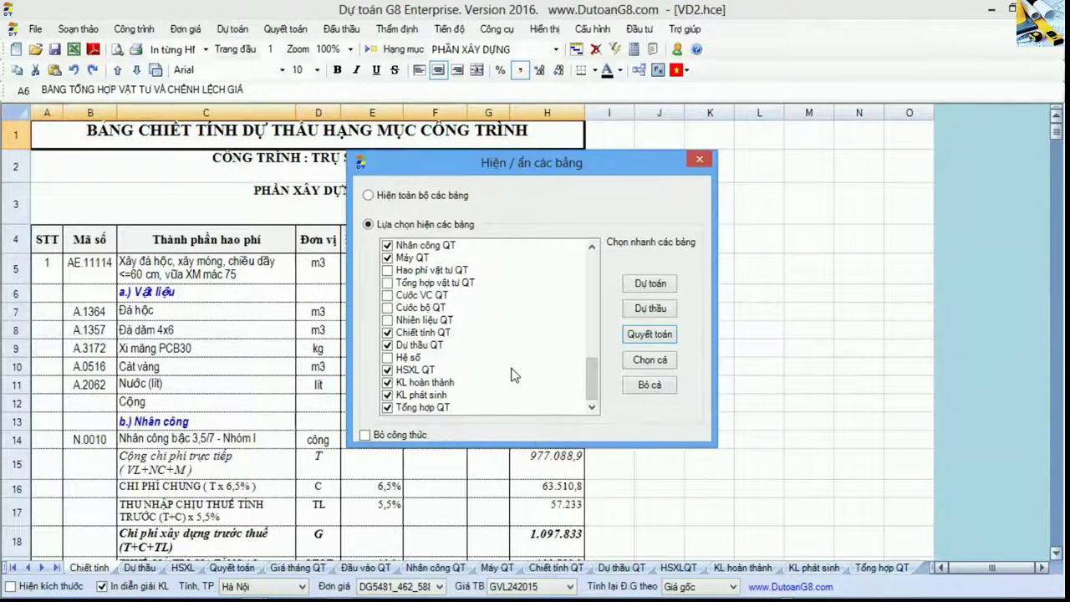
# - Hide the Chiết tính and Dự thầu sheets as well, and close the sheet visibility dialog
pyautogui.moveTo(594, 386); pyautogui.dragTo(597, 329)
pyautogui.click(387, 284)
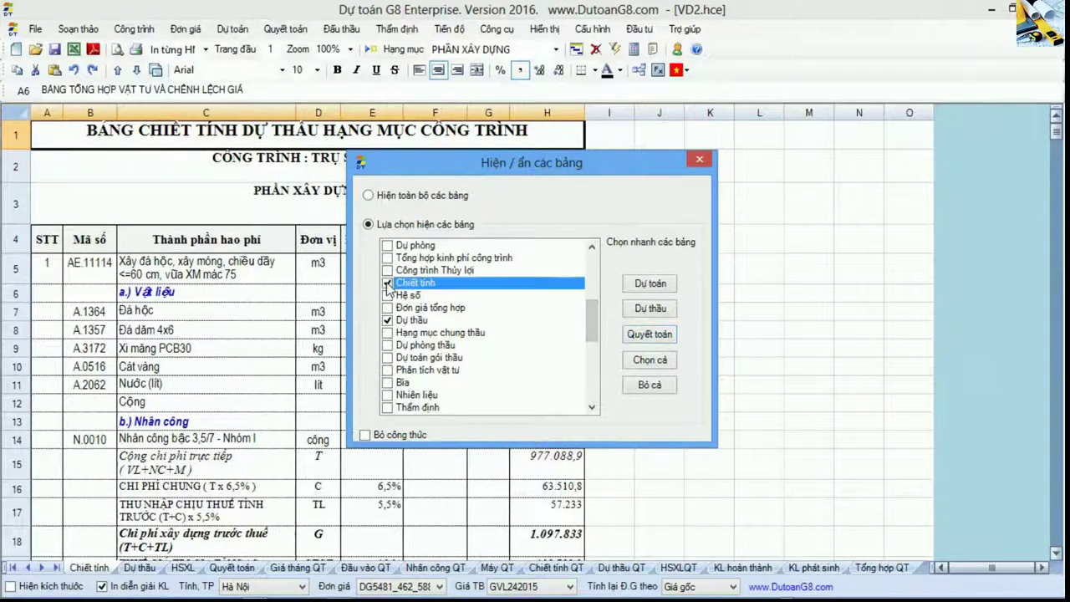
pyautogui.click(387, 285)
pyautogui.click(387, 320)
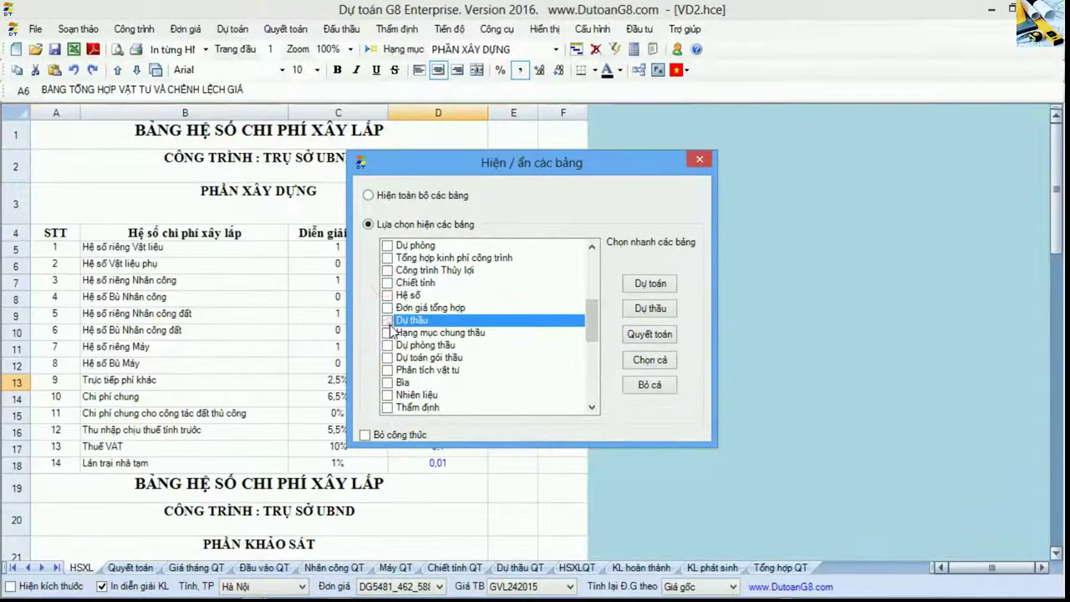
pyautogui.click(699, 163)
pyautogui.click(249, 313)
pyautogui.click(232, 265)
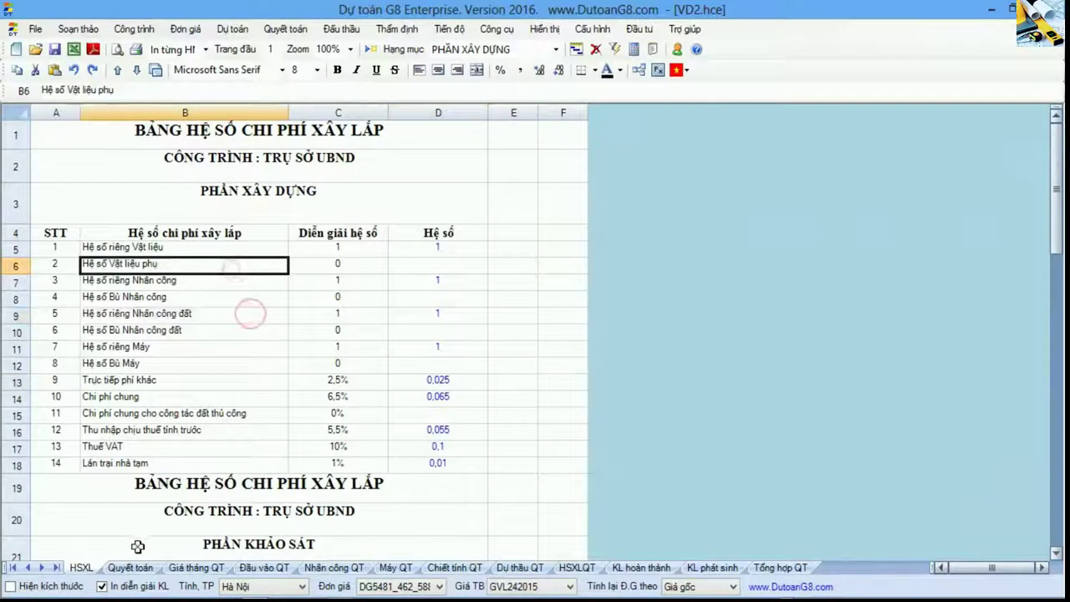
# - Open the Quyết toán sheet and look over the work items listed under GIAI ĐOẠN 1
pyautogui.click(130, 567)
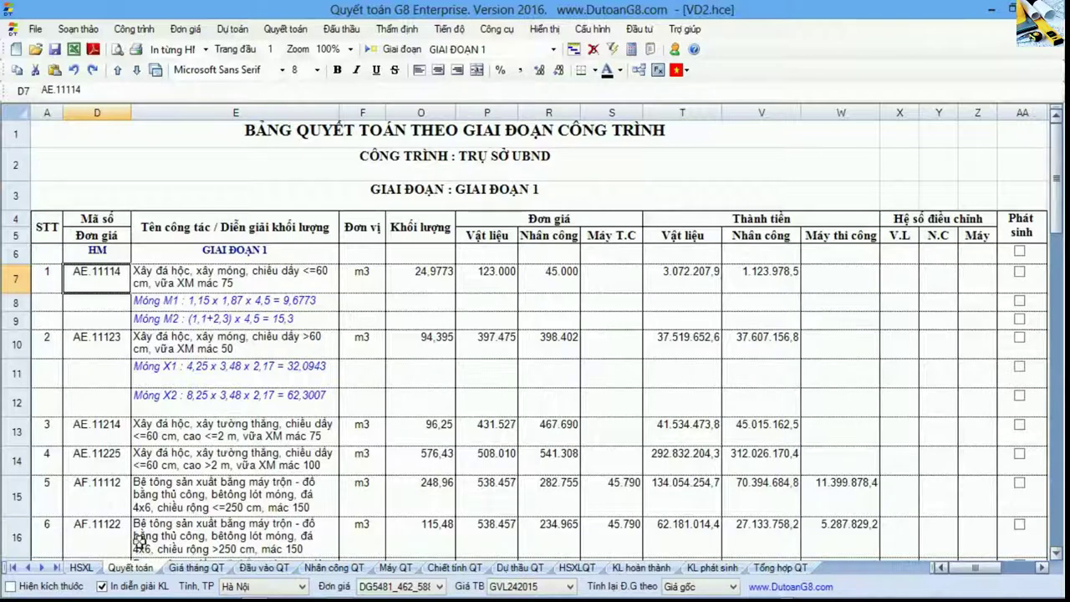
pyautogui.click(47, 281)
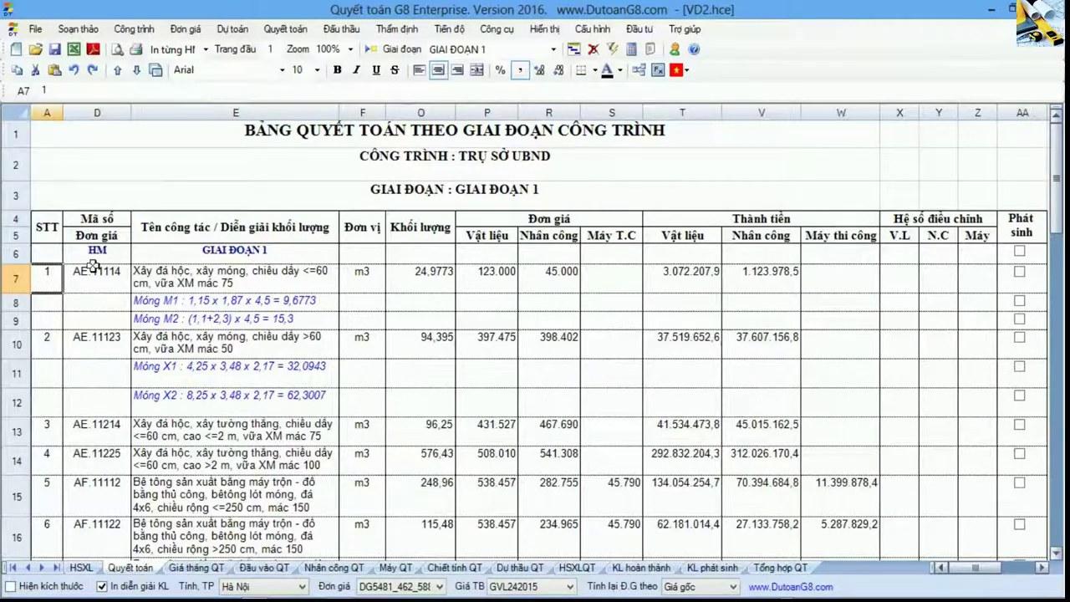
pyautogui.moveTo(97, 257); pyautogui.dragTo(465, 493)
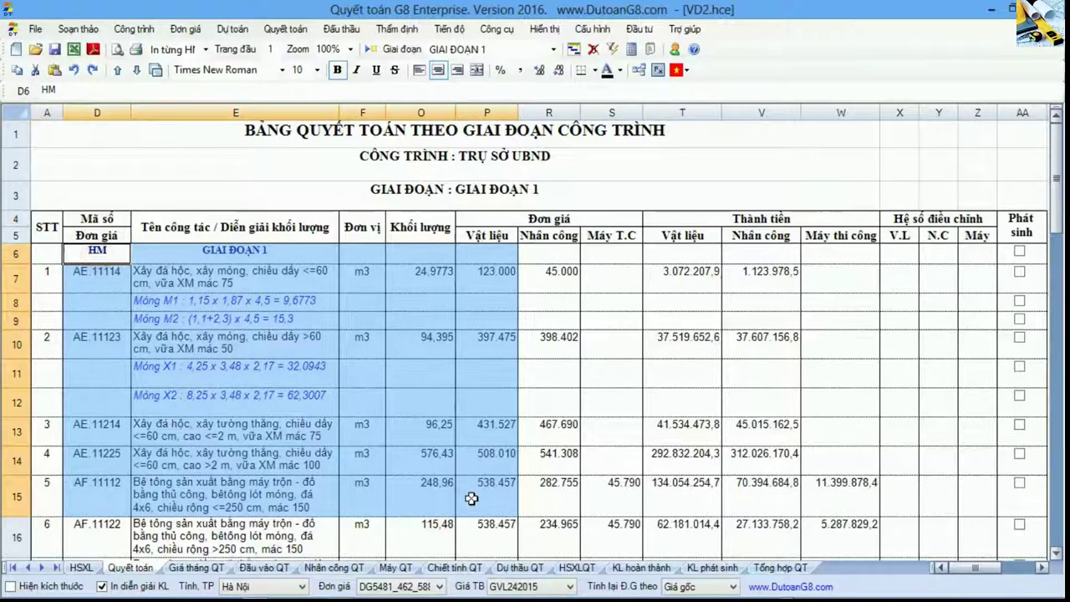
pyautogui.click(472, 499)
pyautogui.moveTo(239, 253); pyautogui.dragTo(237, 500)
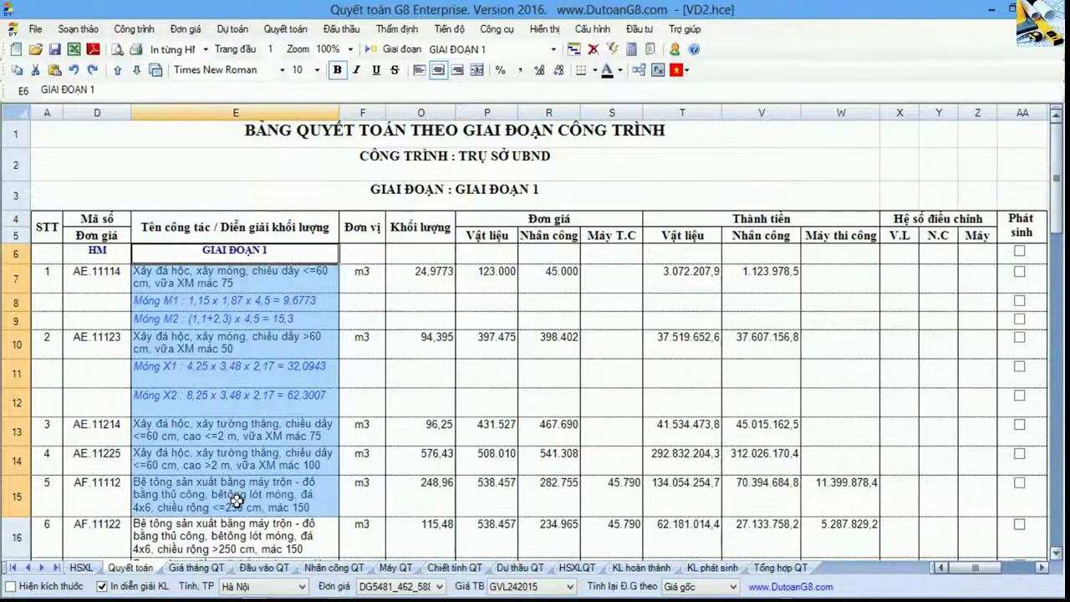
pyautogui.click(238, 499)
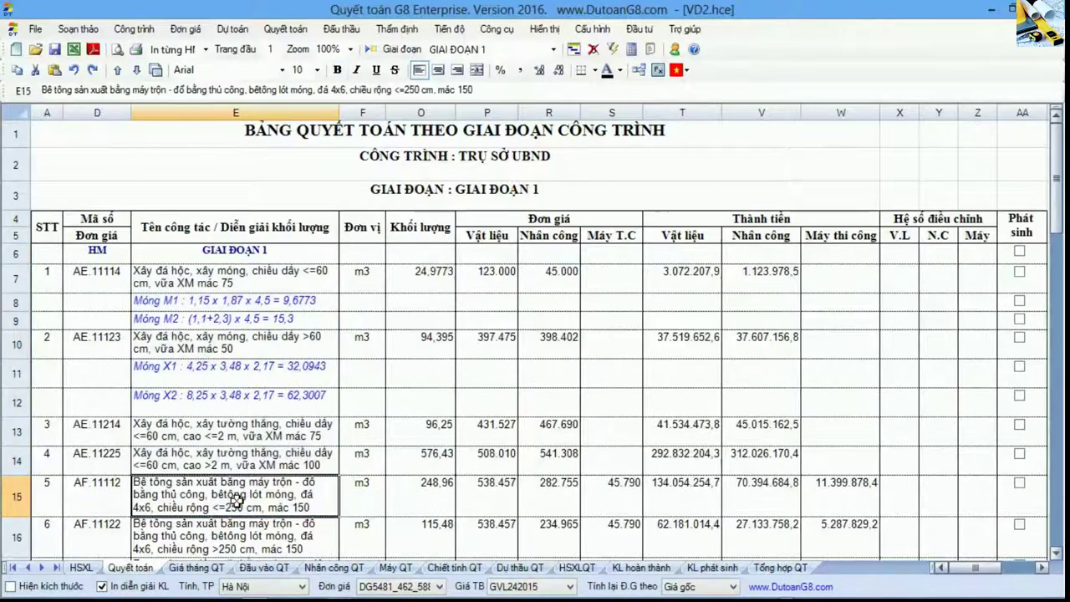
pyautogui.click(97, 254)
pyautogui.click(193, 254)
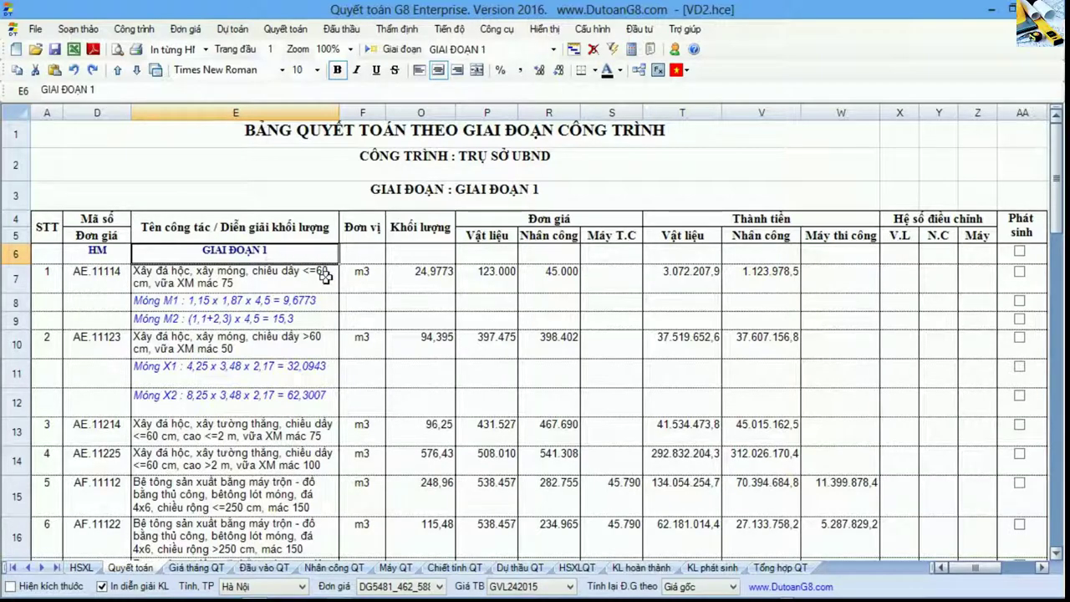
# - Examine how the Quyết toán sheet divides the work items into GIAI ĐOẠN 1 and GIAI ĐOẠN 2
pyautogui.scroll(-7, 324, 277)
pyautogui.moveTo(107, 328); pyautogui.dragTo(251, 326)
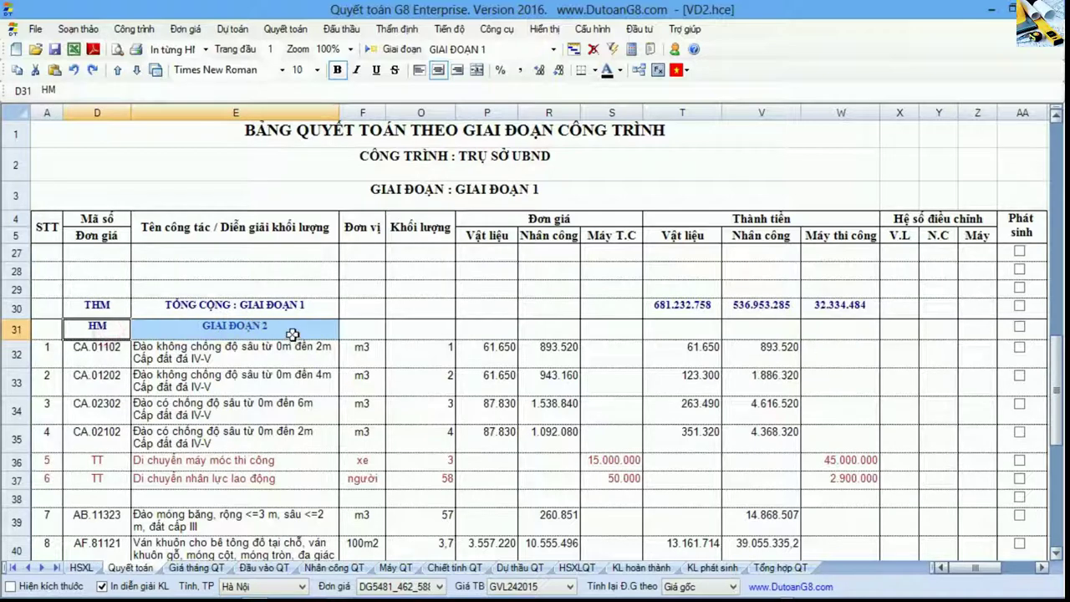
pyautogui.click(293, 335)
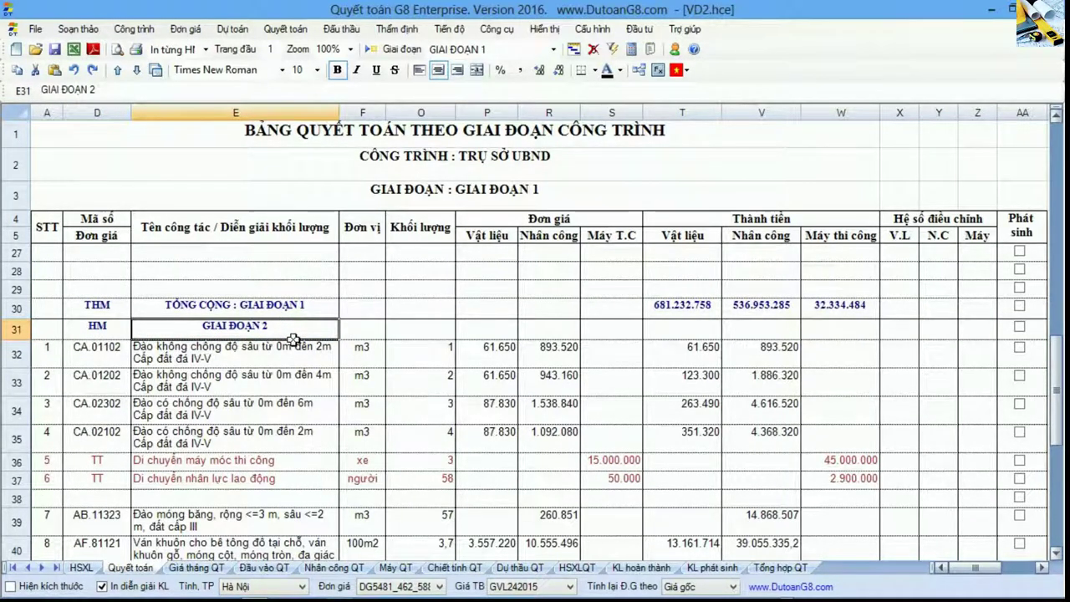
pyautogui.scroll(7, 289, 341)
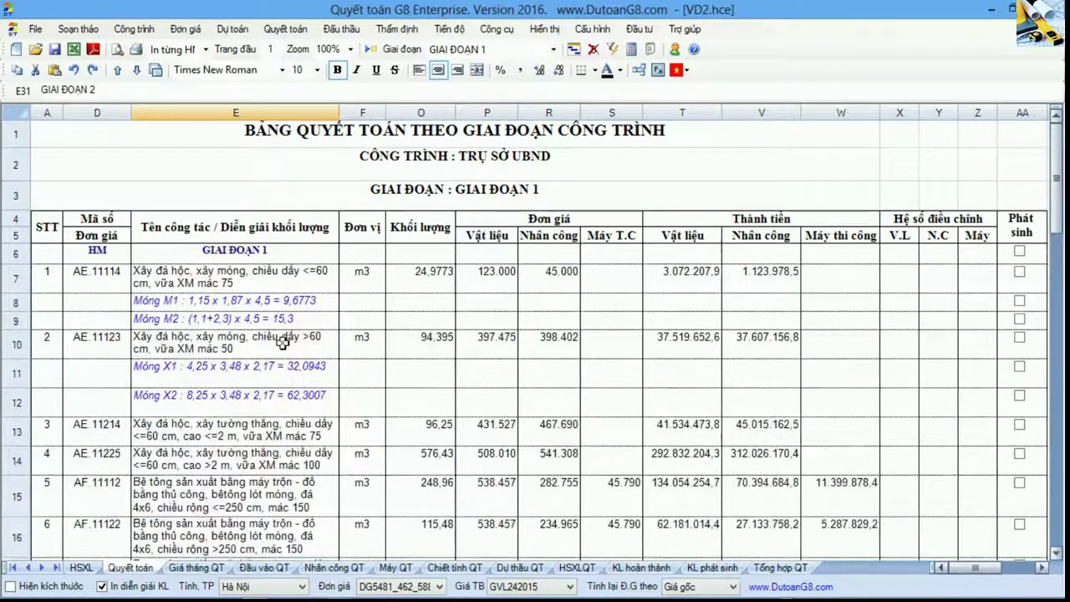
pyautogui.click(260, 285)
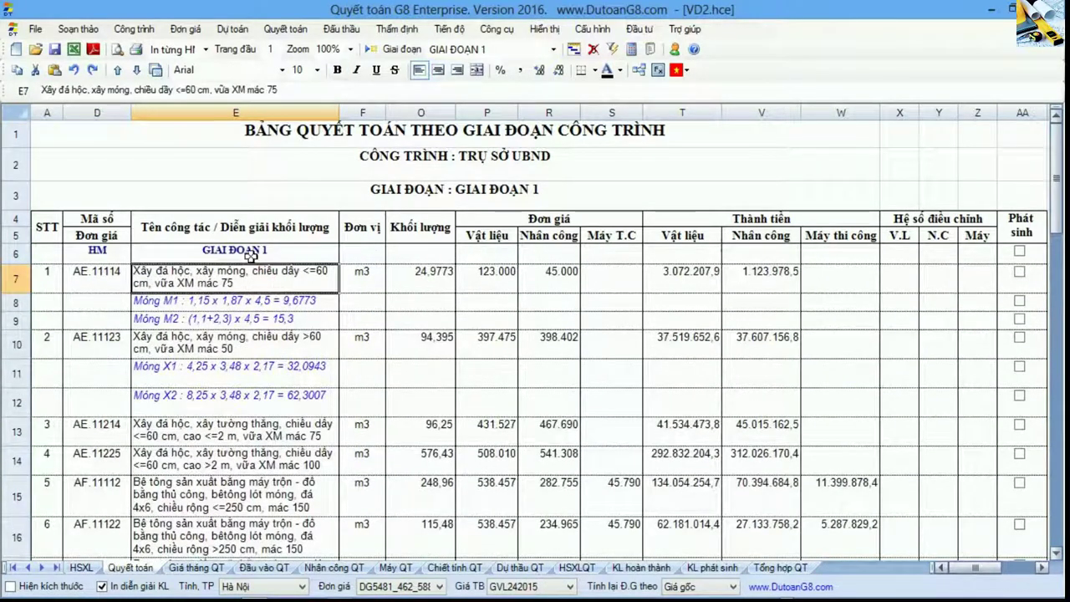
pyautogui.click(248, 252)
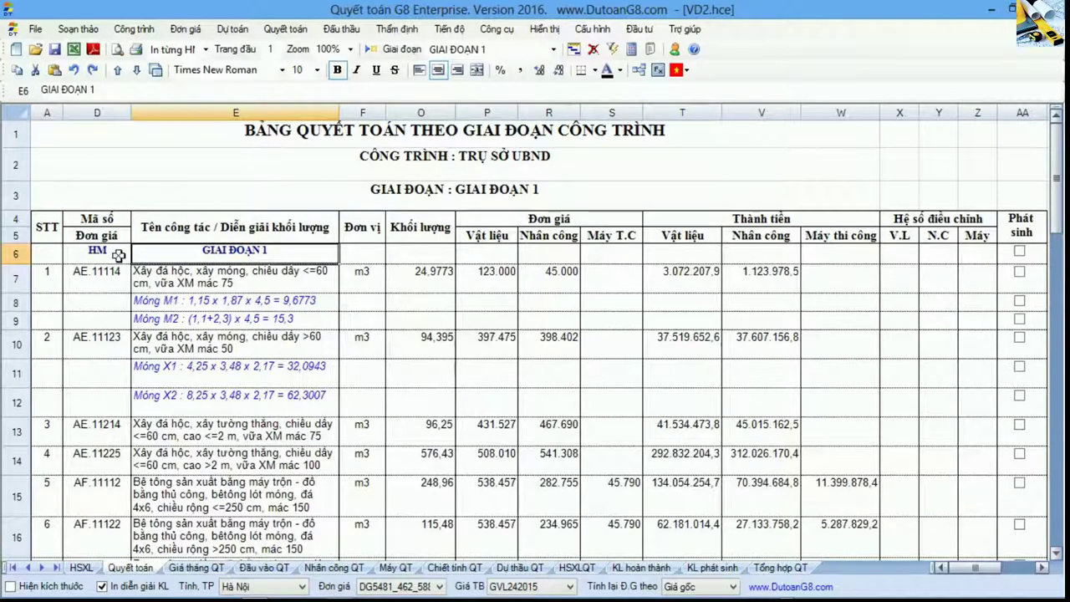
pyautogui.click(211, 297)
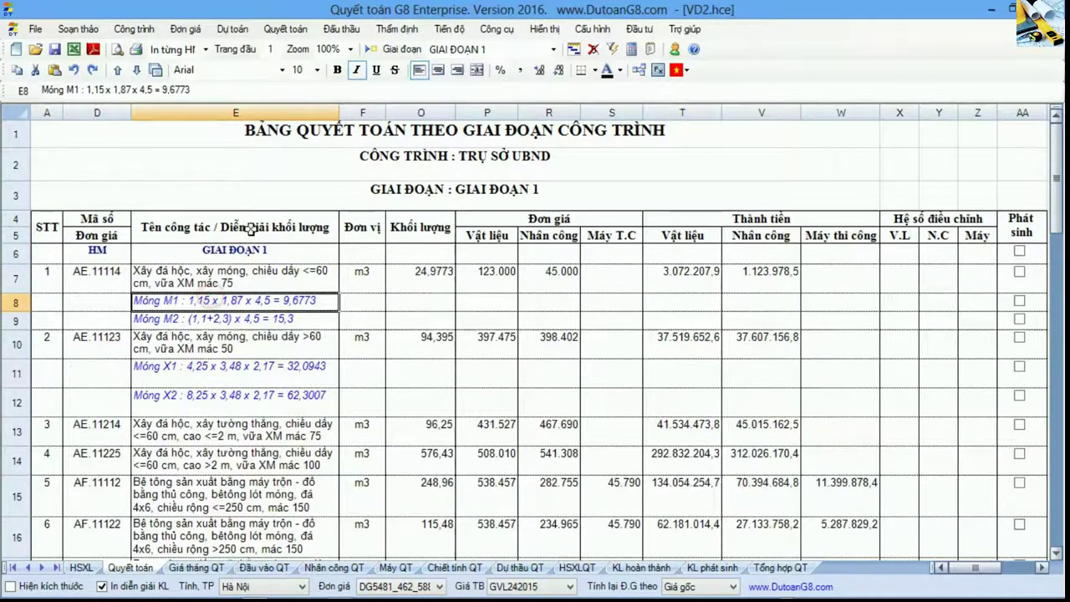
pyautogui.click(248, 254)
pyautogui.scroll(-6, 251, 276)
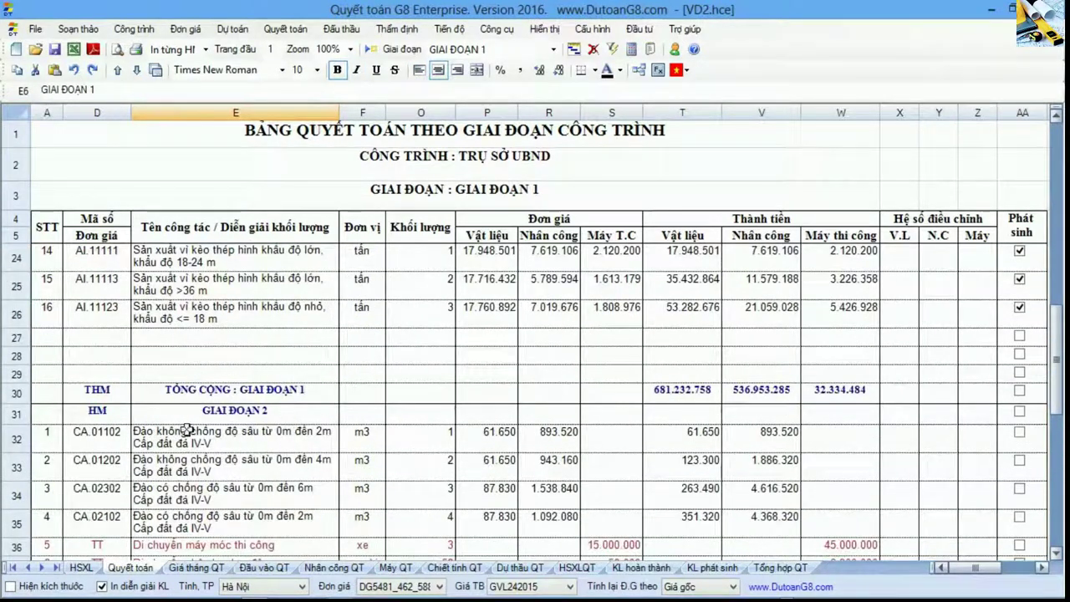
pyautogui.click(231, 431)
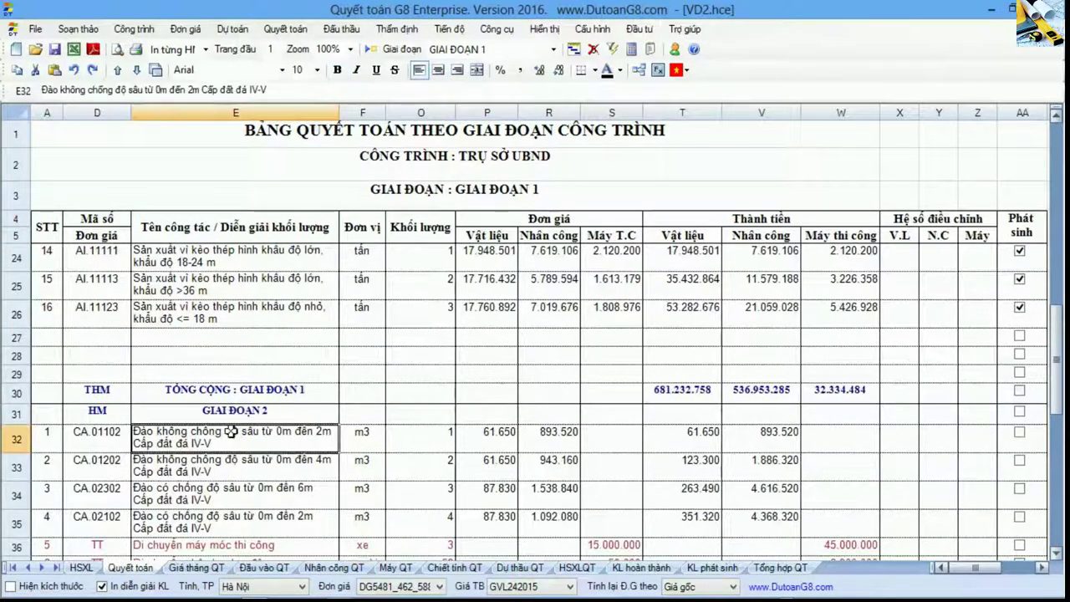
pyautogui.scroll(6, 230, 431)
pyautogui.click(234, 257)
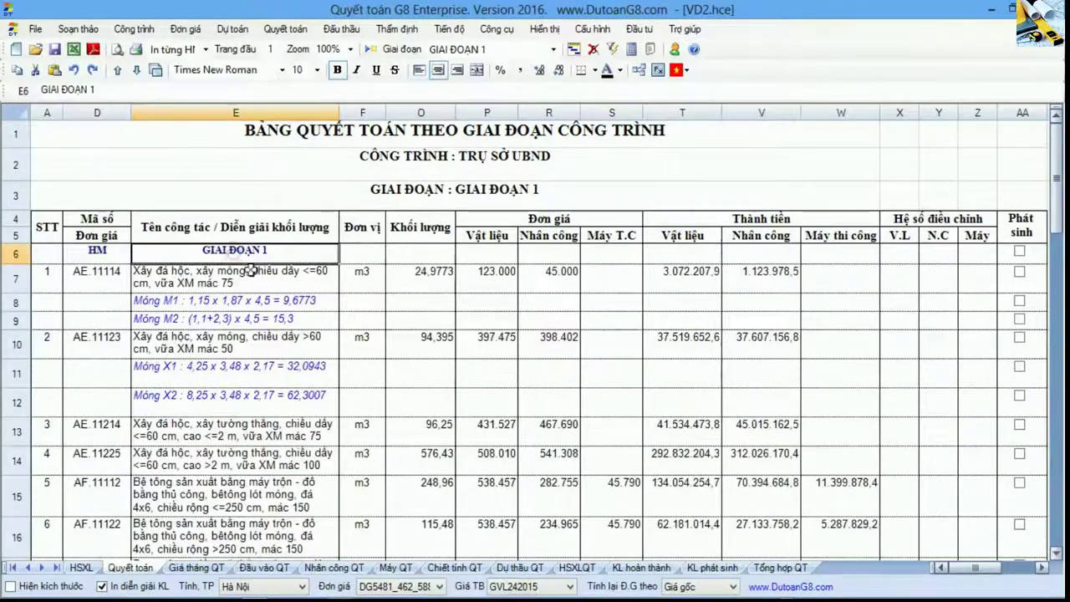
# - Open the KL hoàn thành sheet and review the contract work quantities down to the seven payment indicators
pyautogui.click(641, 569)
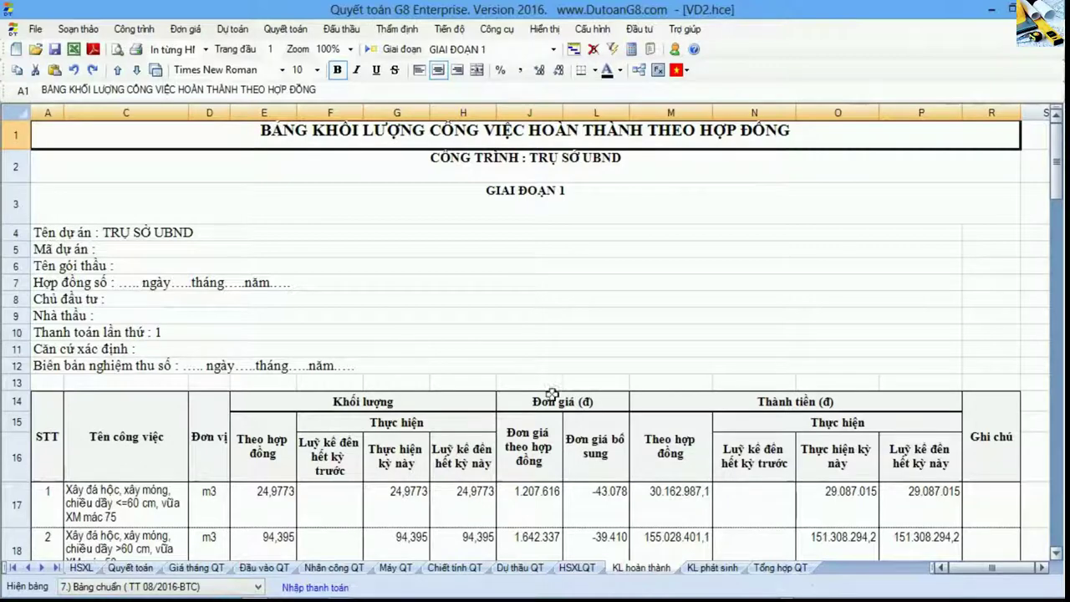
pyautogui.scroll(-3, 558, 424)
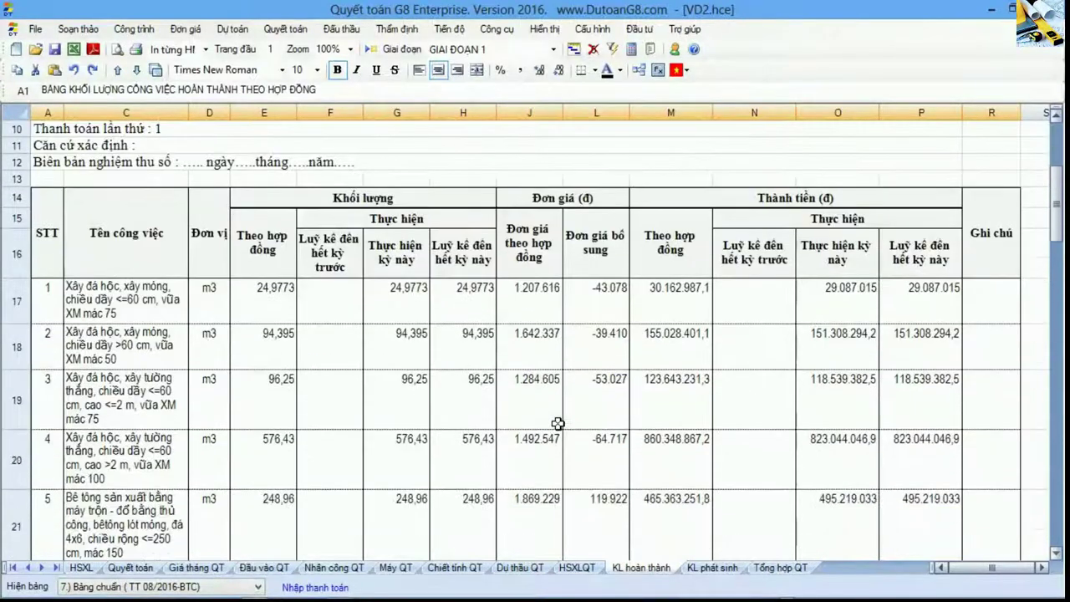
pyautogui.scroll(-2, 558, 424)
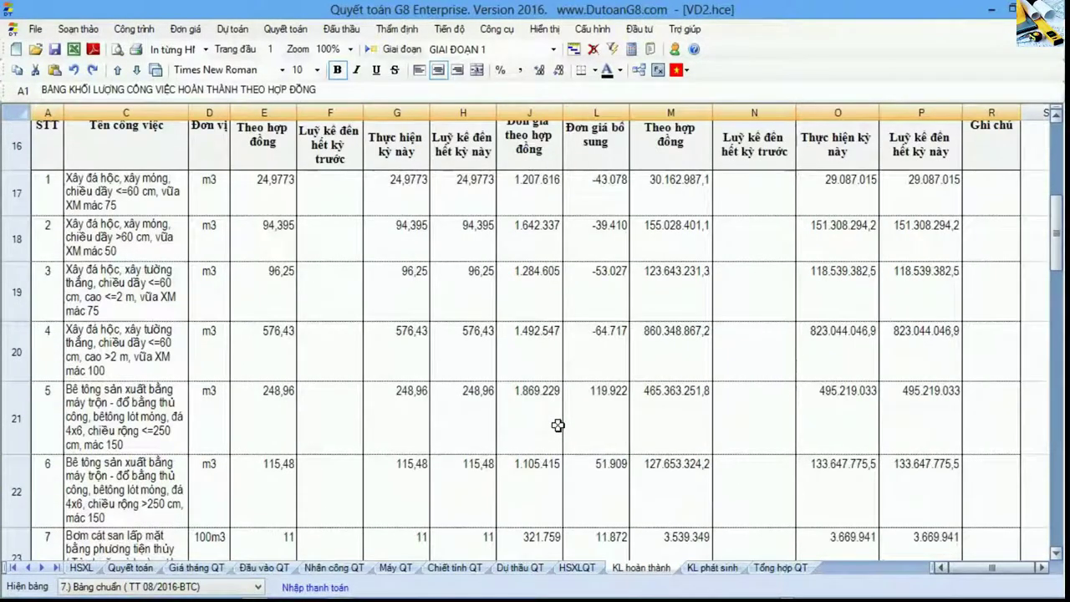
pyautogui.scroll(-2, 558, 425)
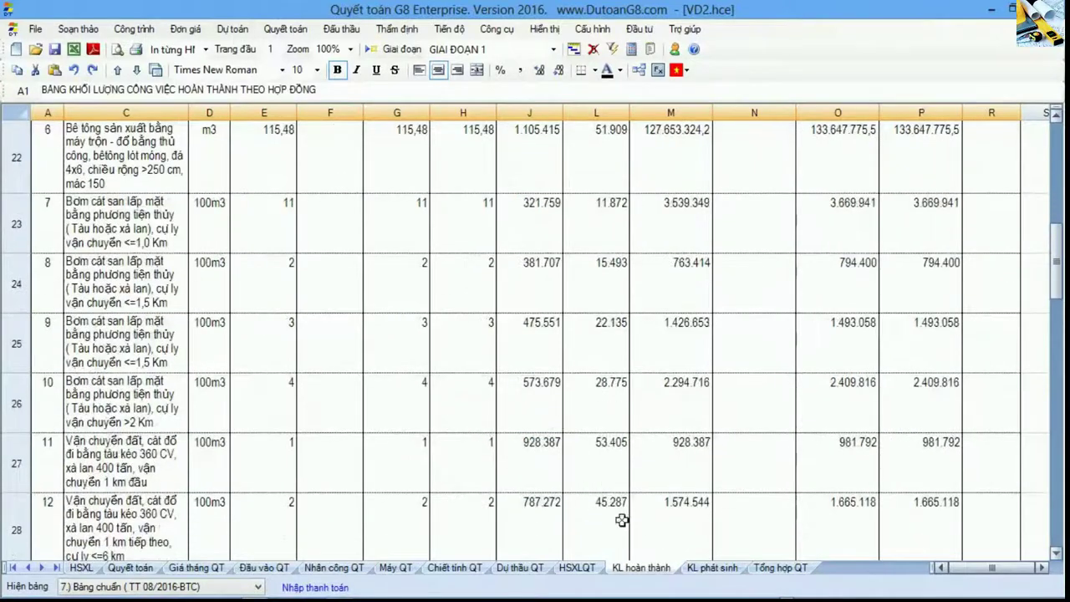
pyautogui.scroll(-3, 618, 548)
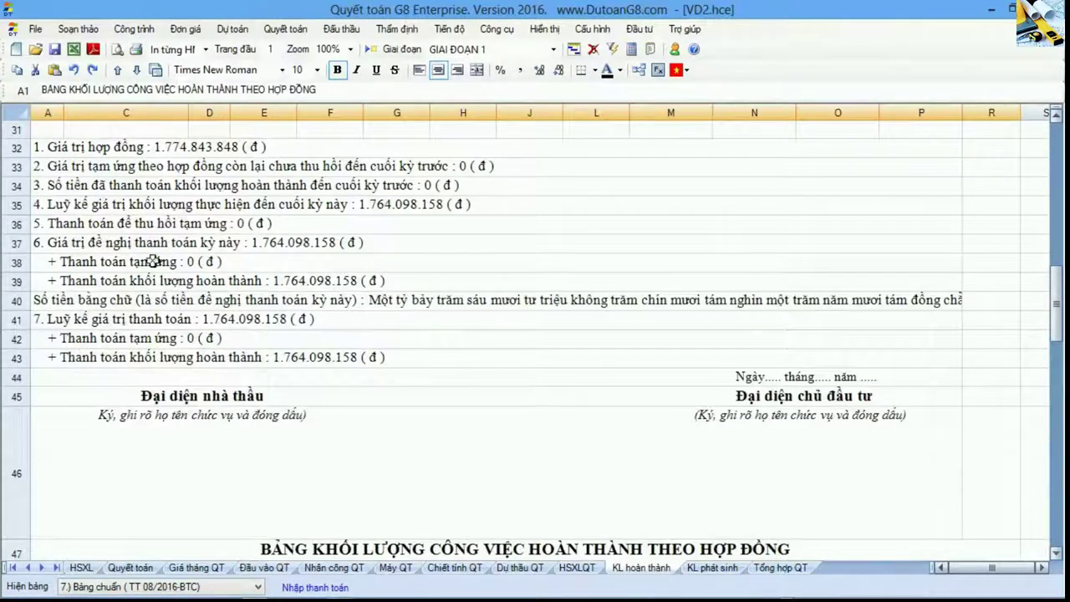
pyautogui.click(99, 148)
# - Open the KL phát sinh sheet and review the out-of-contract quantities and their payment indicators
pyautogui.click(712, 567)
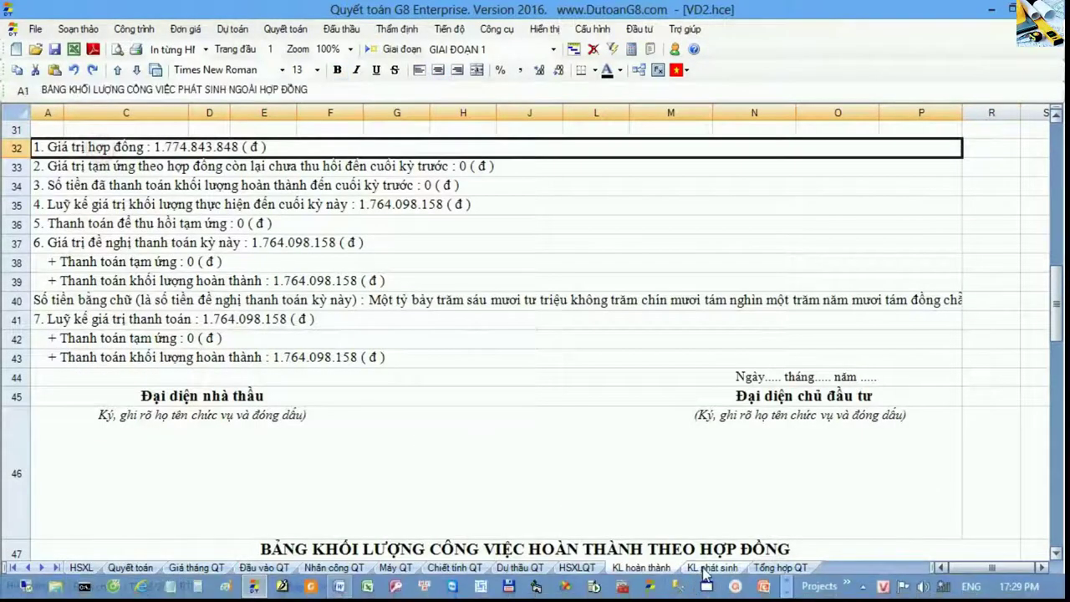
pyautogui.click(660, 393)
pyautogui.scroll(-4, 656, 389)
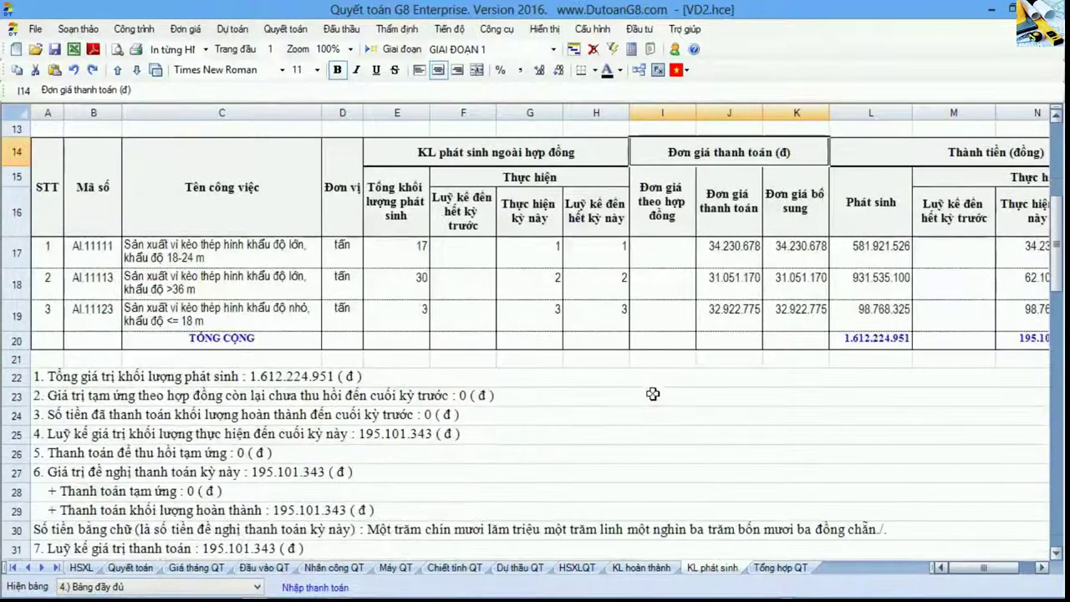
pyautogui.scroll(4, 546, 393)
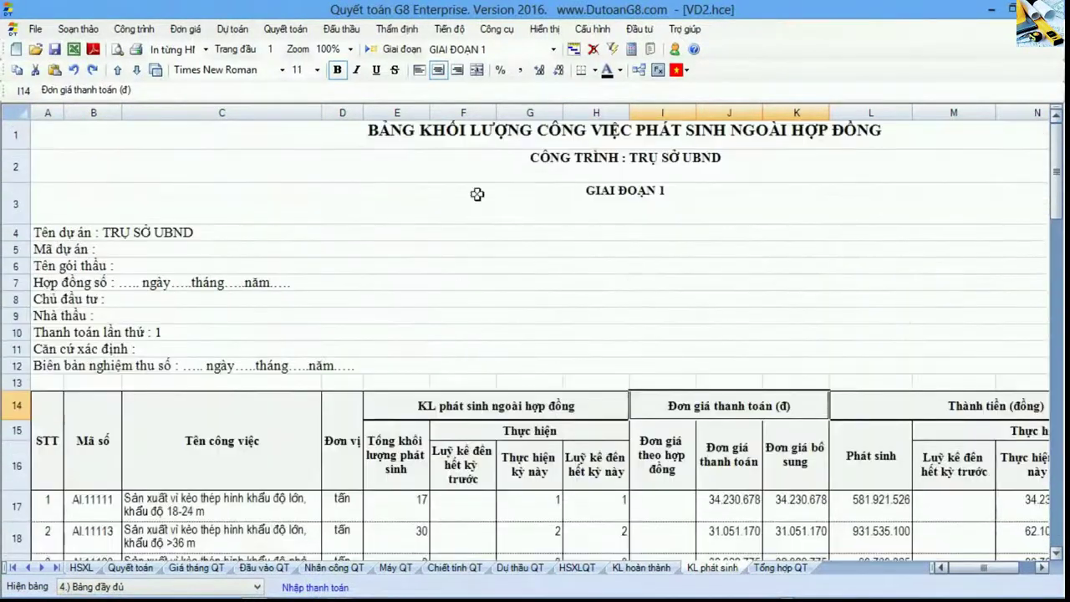
# - Review the out-of-contract work table and its payment indicators 1 to 7 in the KL phát sinh sheet
pyautogui.click(547, 138)
pyautogui.scroll(-5, 549, 348)
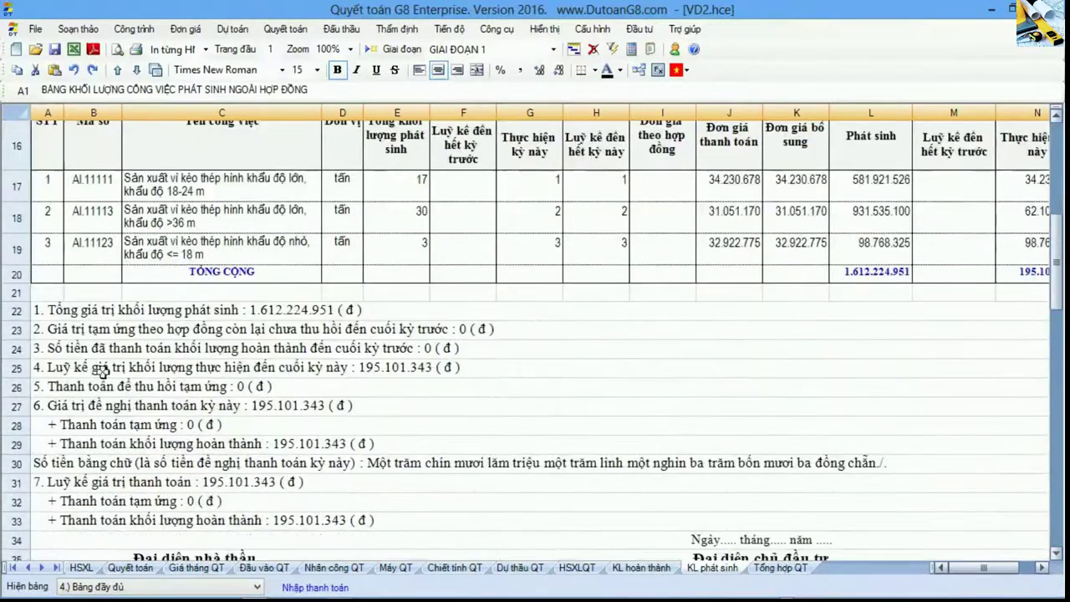
pyautogui.moveTo(17, 310); pyautogui.dragTo(17, 501)
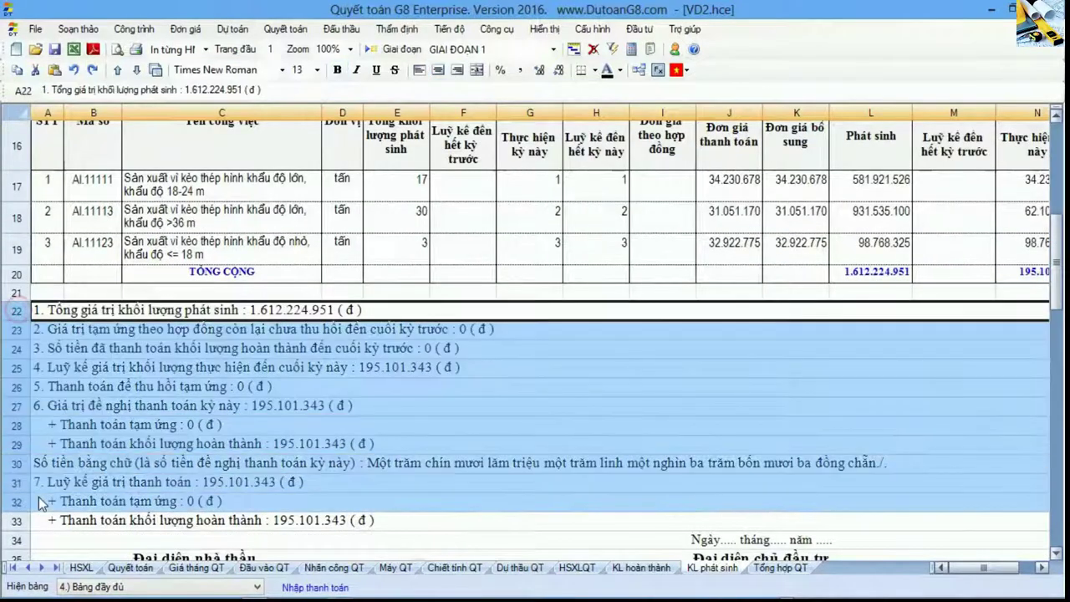
pyautogui.click(240, 444)
# - Return to the KL hoàn thành sheet and check the Thanh toán, Tạm ứng and Chuyển tạm ứng columns of the payment entry form
pyautogui.click(641, 568)
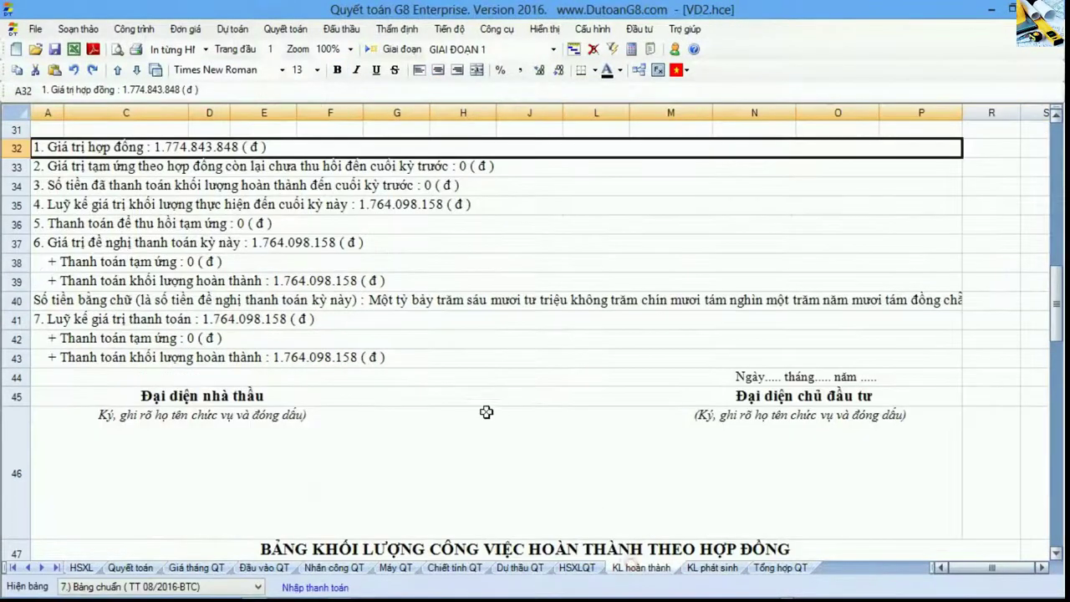
pyautogui.click(418, 378)
pyautogui.scroll(1, 418, 381)
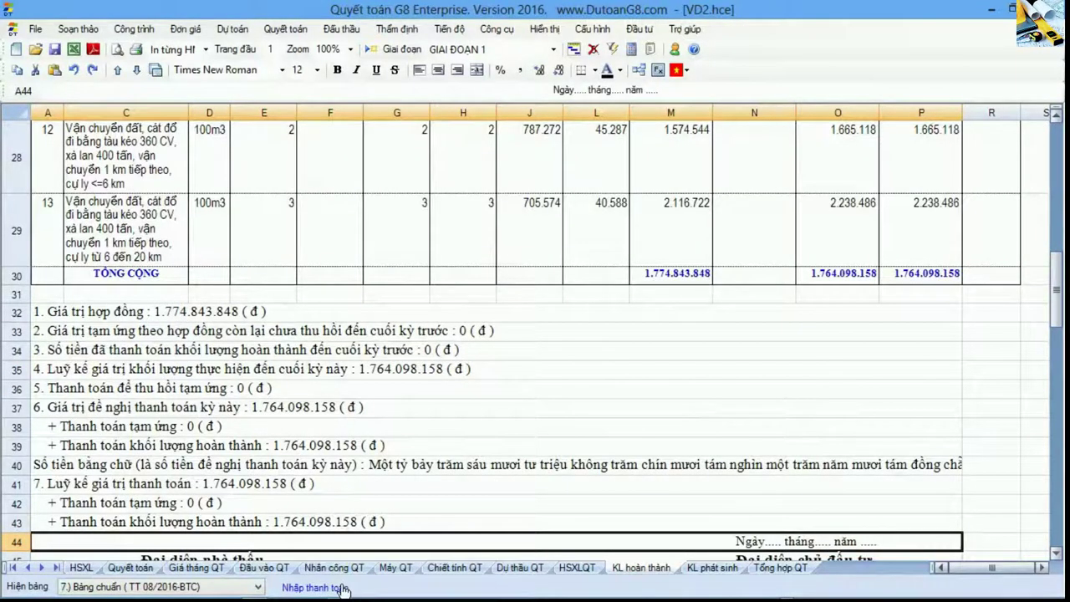
pyautogui.click(316, 588)
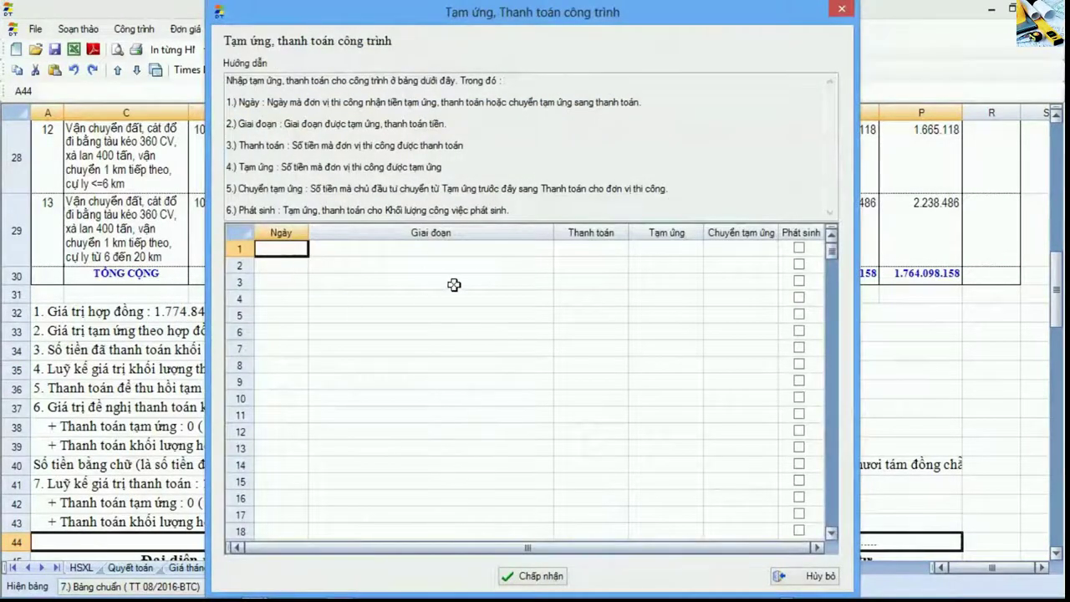
pyautogui.click(595, 234)
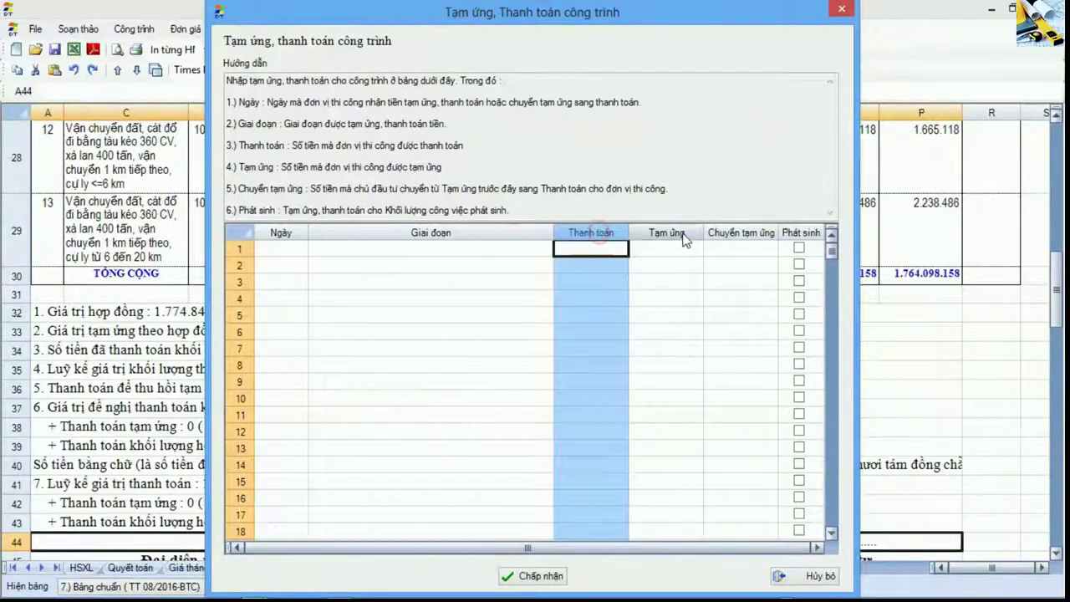
pyautogui.click(681, 235)
pyautogui.click(739, 233)
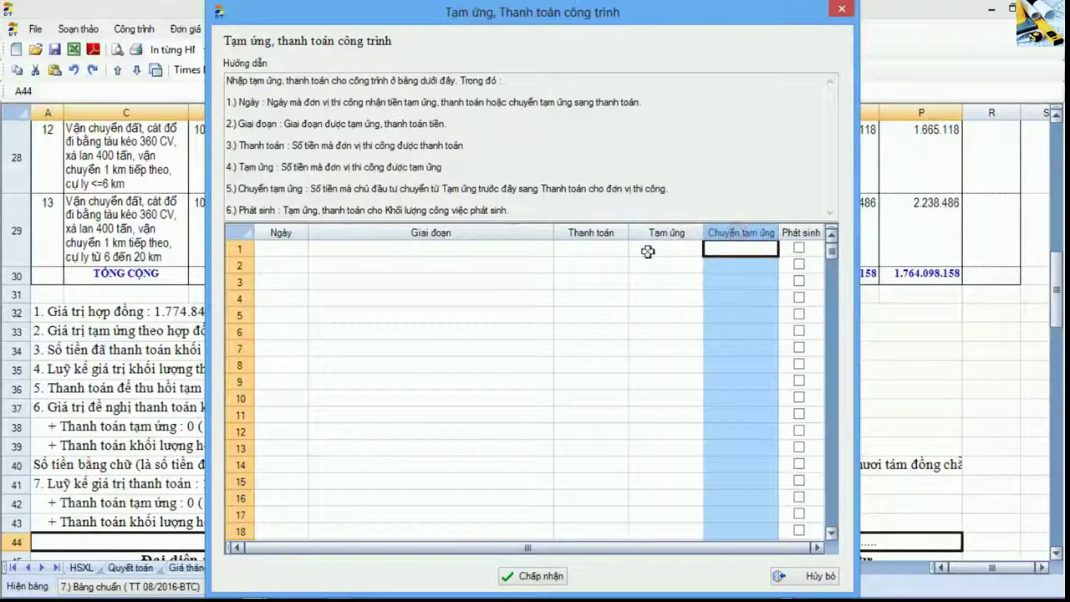
pyautogui.click(840, 9)
# - Review the Thực hiện kỳ này amounts under Thành tiền for the contract work items
pyautogui.click(600, 330)
pyautogui.scroll(3, 651, 364)
pyautogui.scroll(5, 651, 364)
pyautogui.moveTo(833, 247); pyautogui.dragTo(844, 472)
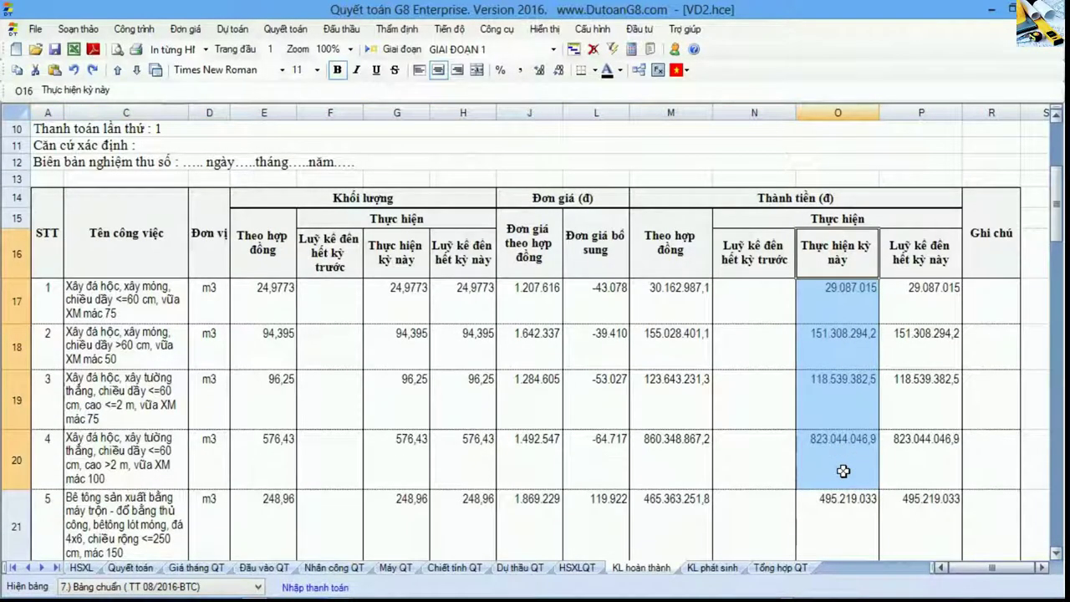
pyautogui.scroll(-4, 844, 471)
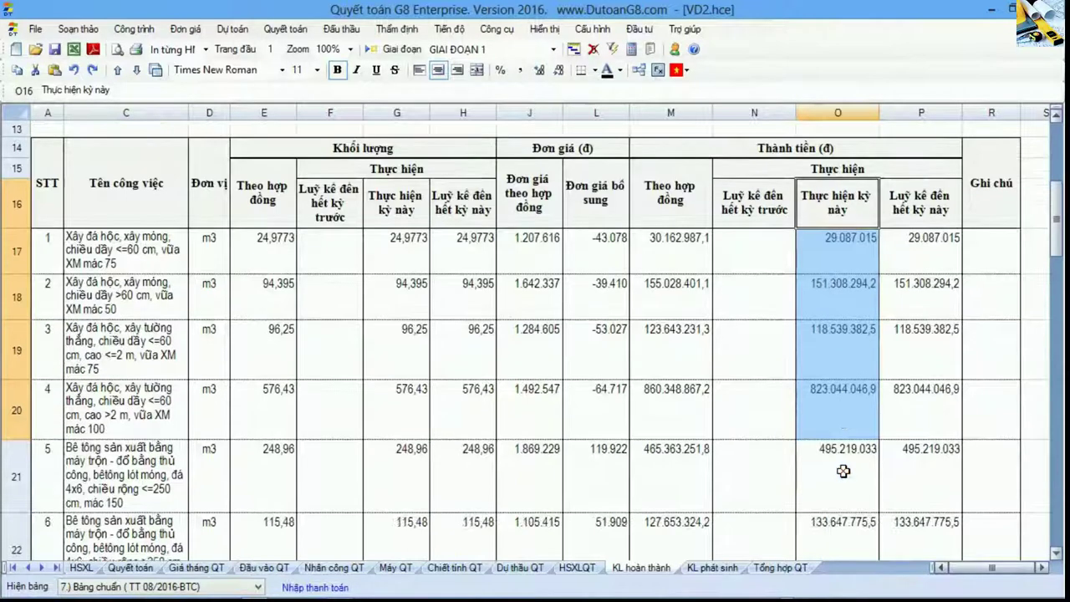
pyautogui.scroll(-3, 842, 472)
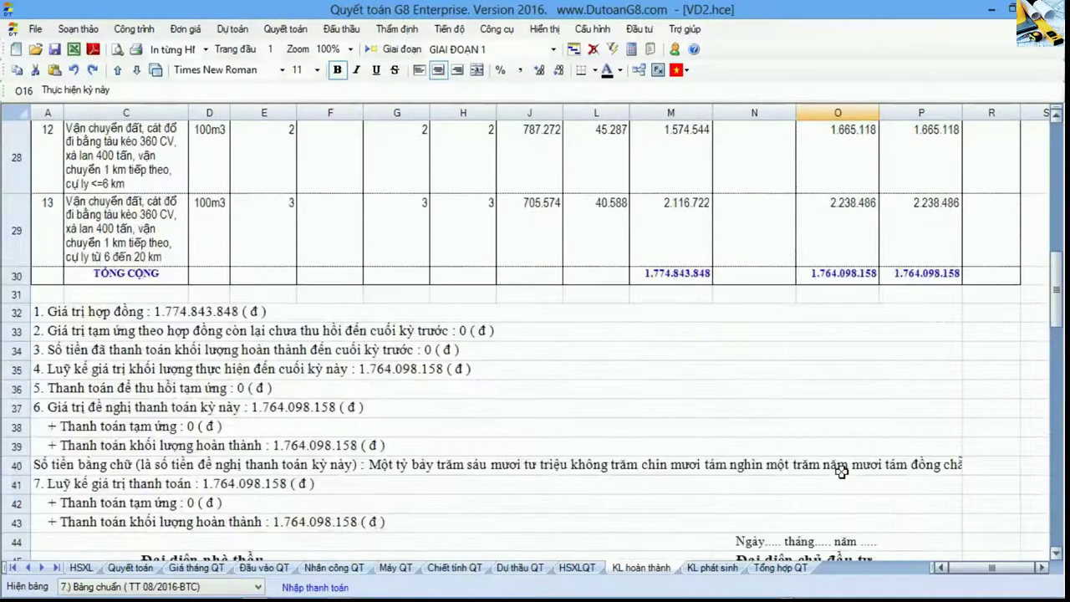
pyautogui.scroll(10, 837, 254)
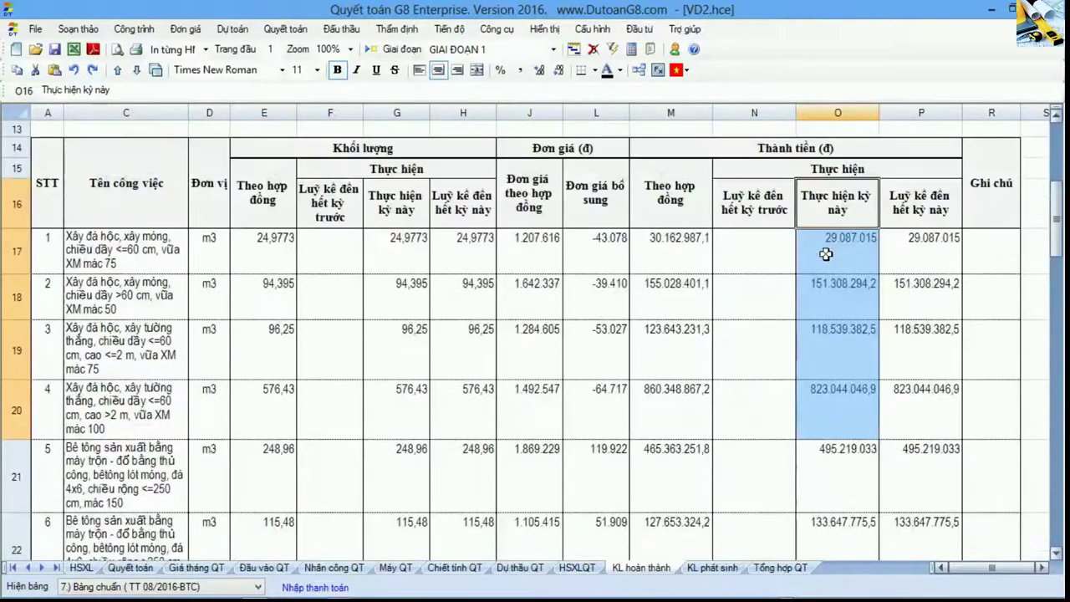
# - Trace the Thực hiện kỳ này amounts down to their TỔNG CỘNG cell and on to the payment indicators
pyautogui.scroll(-1, 824, 249)
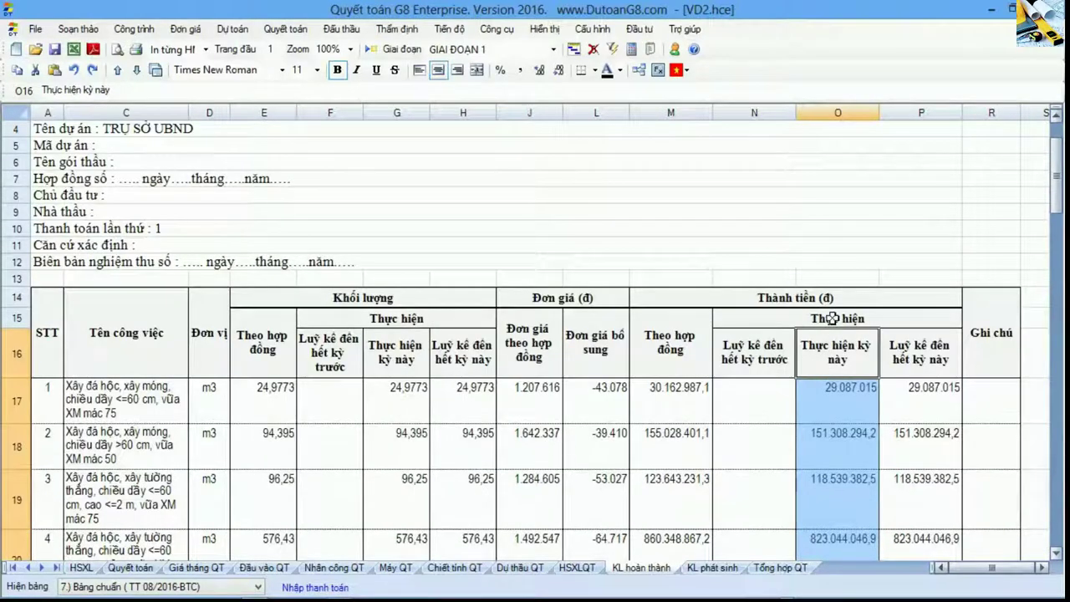
pyautogui.moveTo(834, 368); pyautogui.dragTo(843, 527)
pyautogui.scroll(-3, 845, 531)
pyautogui.scroll(-4, 841, 523)
pyautogui.click(836, 456)
pyautogui.scroll(-3, 829, 459)
pyautogui.scroll(2, 824, 357)
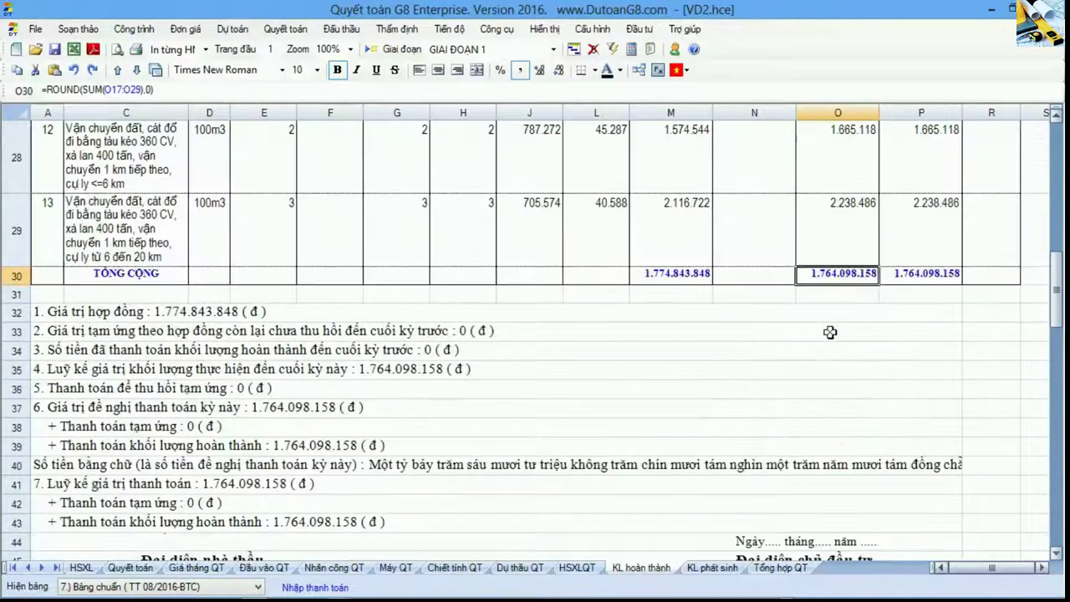
pyautogui.scroll(1, 831, 332)
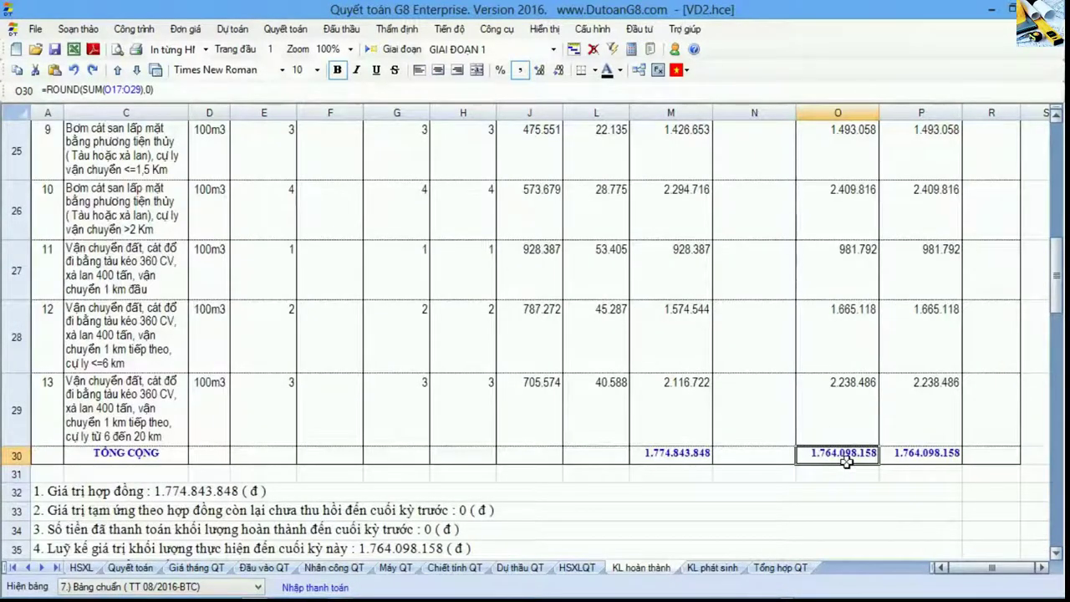
pyautogui.click(1057, 554)
pyautogui.click(1057, 553)
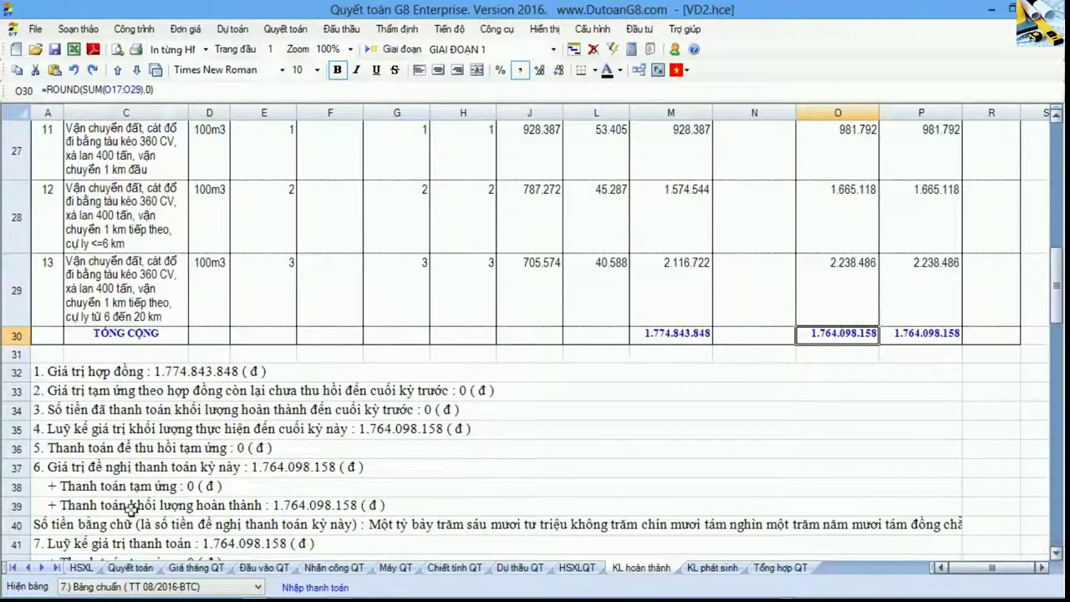
# - Examine indicator 6 with its advance and completed-volume payment lines, along with indicator 5 on advance recovery
pyautogui.click(21, 471)
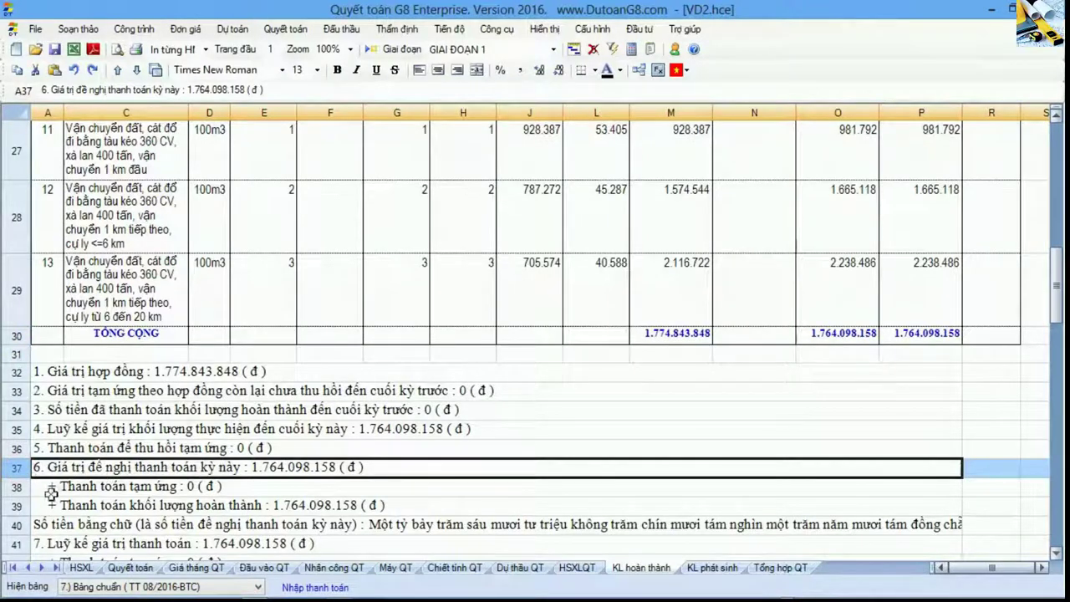
pyautogui.click(26, 507)
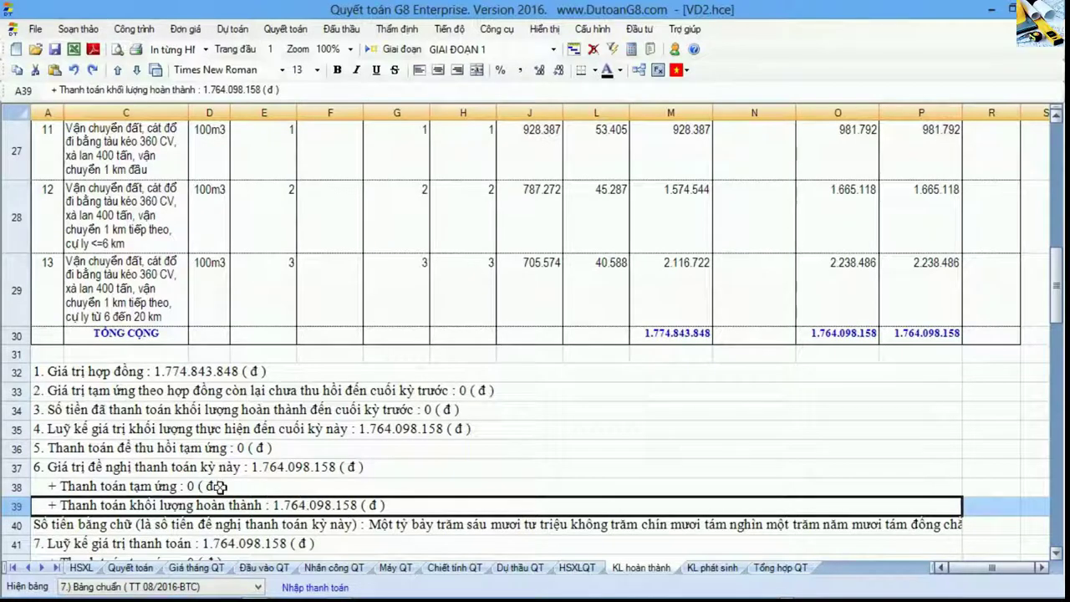
pyautogui.click(19, 490)
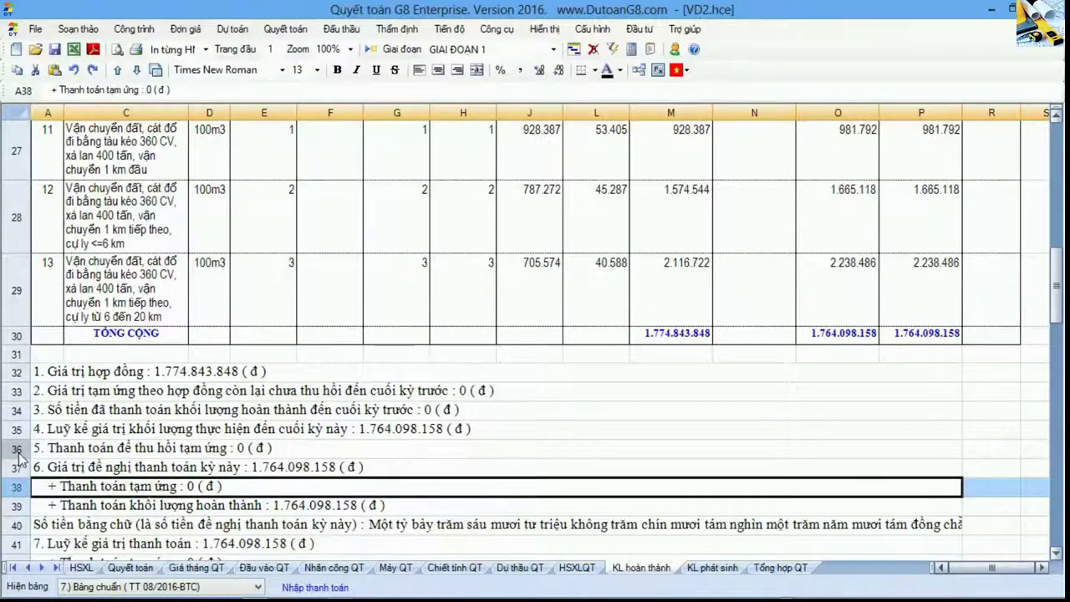
pyautogui.click(20, 453)
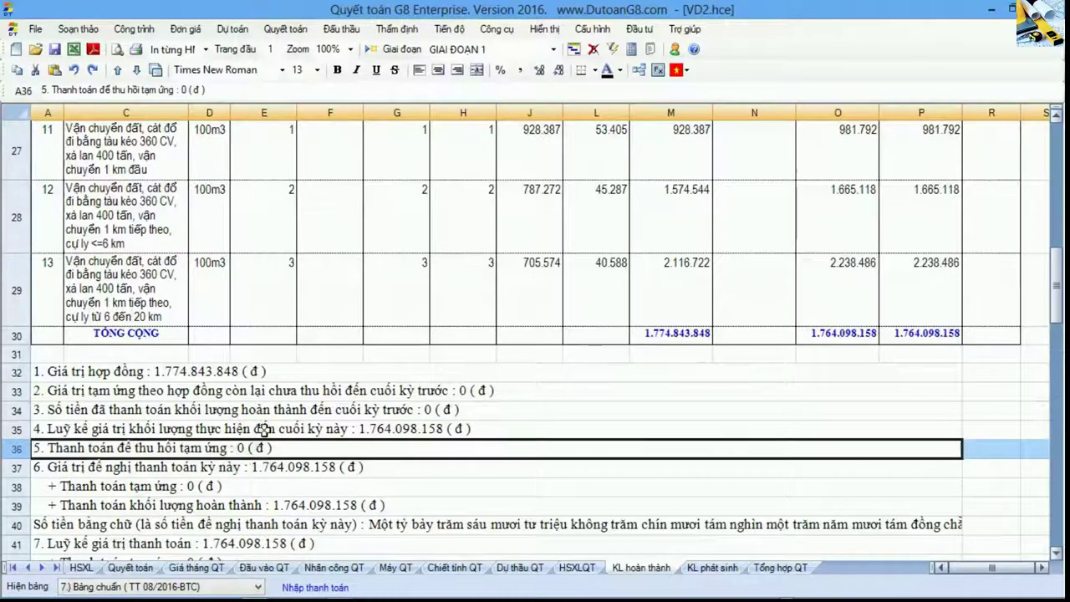
pyautogui.click(295, 502)
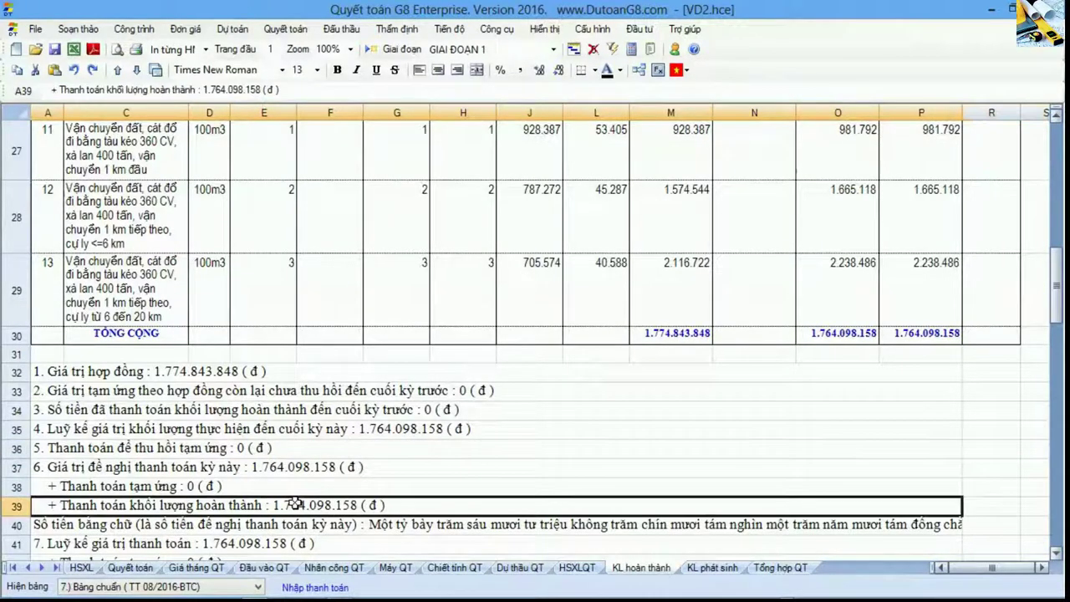
# - Compare the Thực hiện kỳ này total with the completed-volume payment under indicator 6 and with the contract value
pyautogui.scroll(-1, 295, 503)
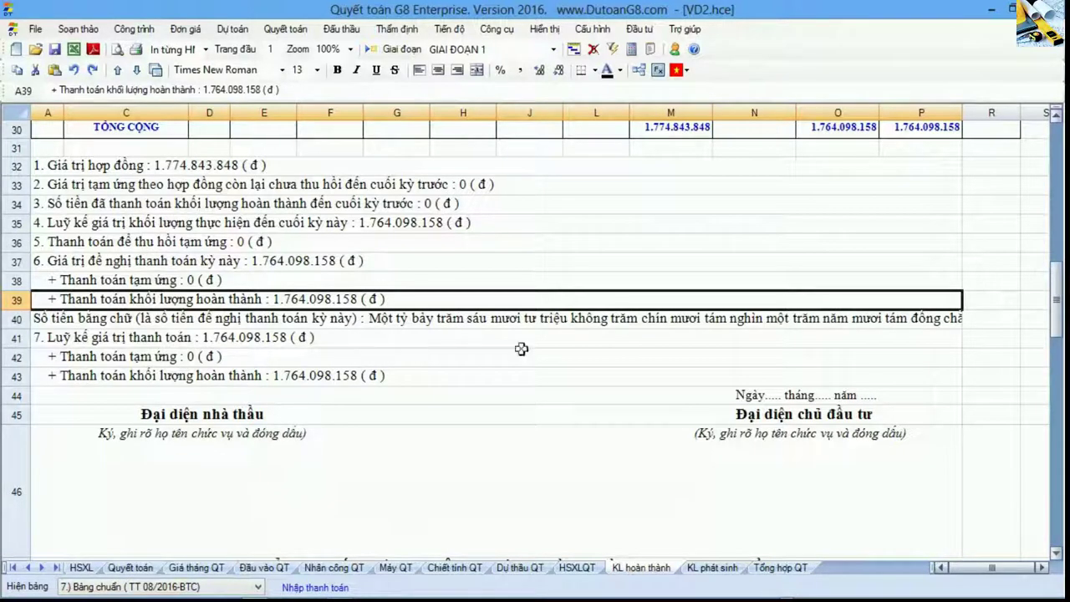
pyautogui.click(844, 127)
pyautogui.scroll(1, 803, 245)
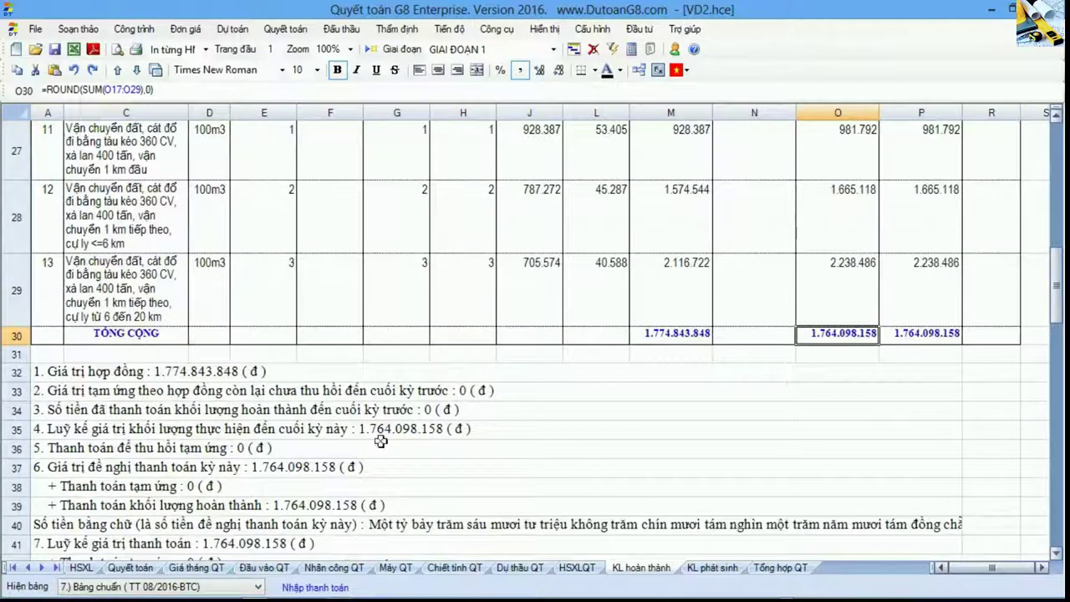
pyautogui.click(18, 505)
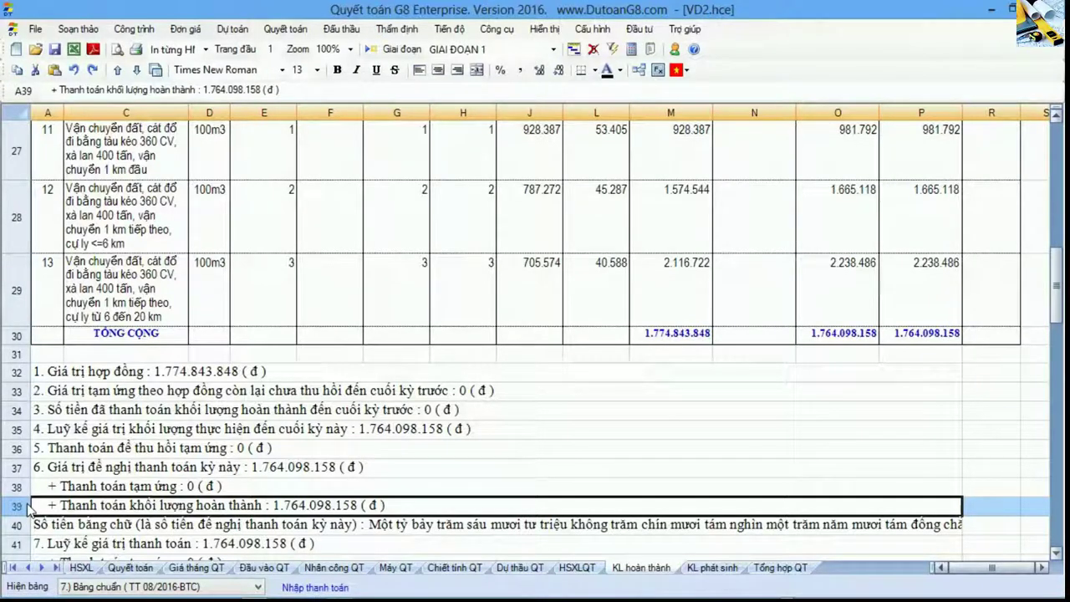
pyautogui.click(97, 484)
pyautogui.click(98, 467)
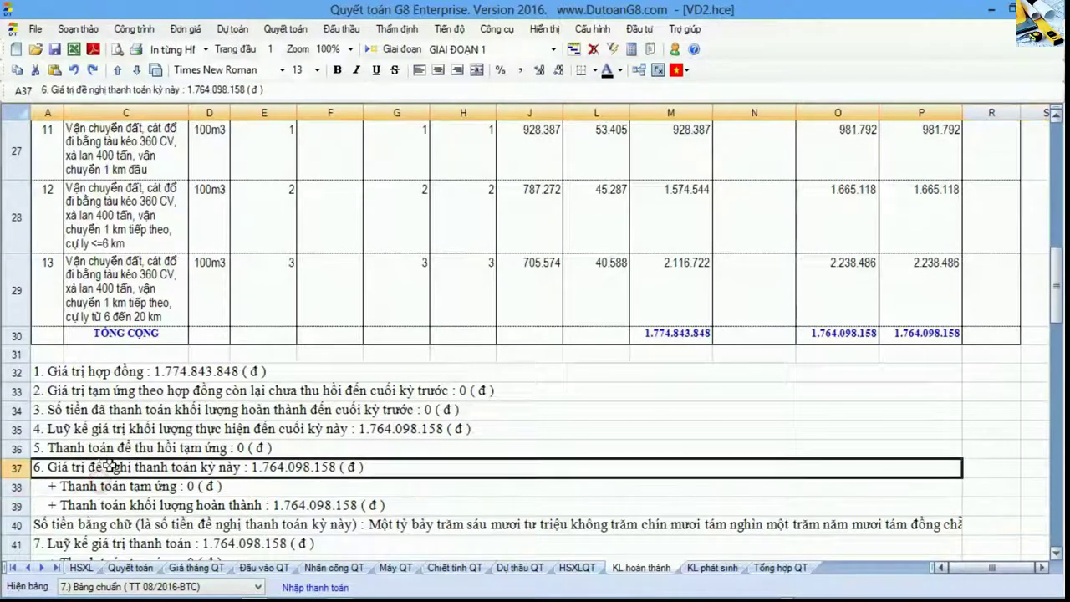
pyautogui.click(94, 373)
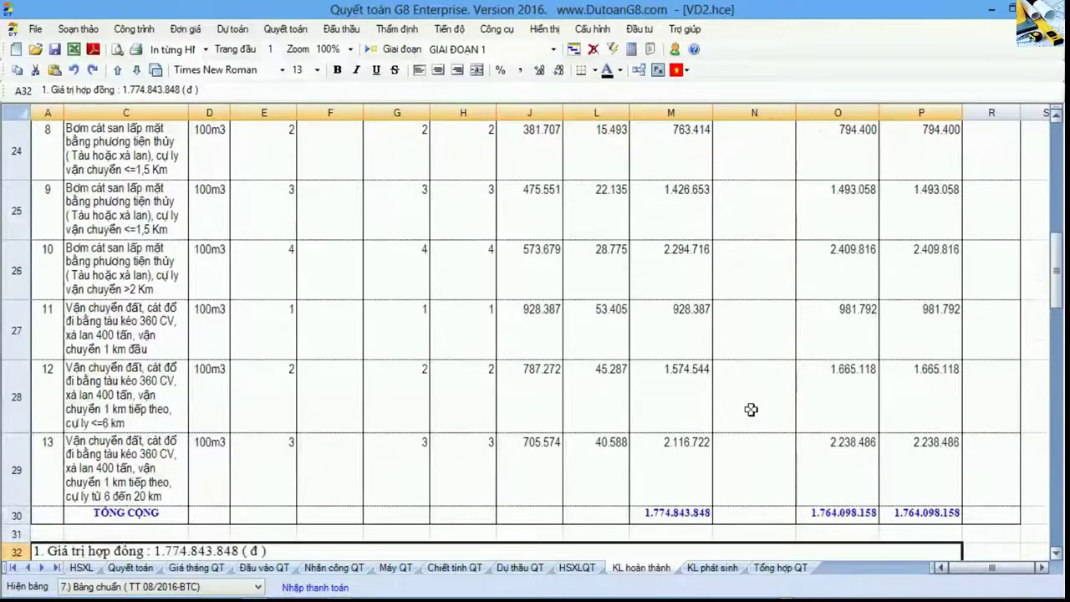
# - Follow the Thực hiện kỳ này column to its total and match it with indicator 4, the cumulative value performed
pyautogui.scroll(3, 751, 410)
pyautogui.moveTo(840, 163); pyautogui.dragTo(841, 410)
pyautogui.scroll(-2, 836, 449)
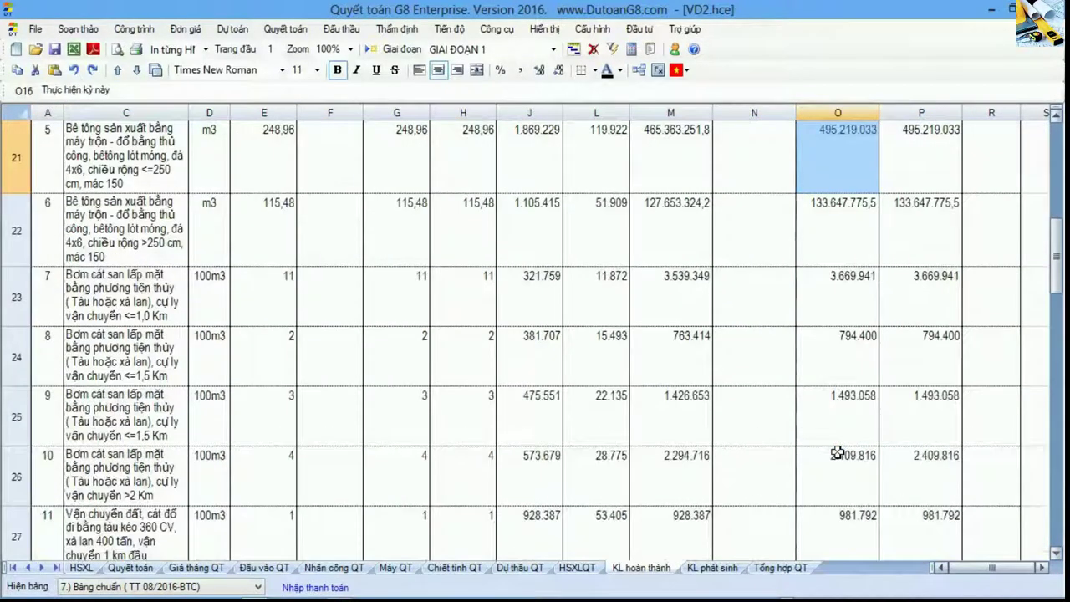
pyautogui.scroll(-1, 836, 452)
pyautogui.moveTo(836, 453); pyautogui.dragTo(833, 515)
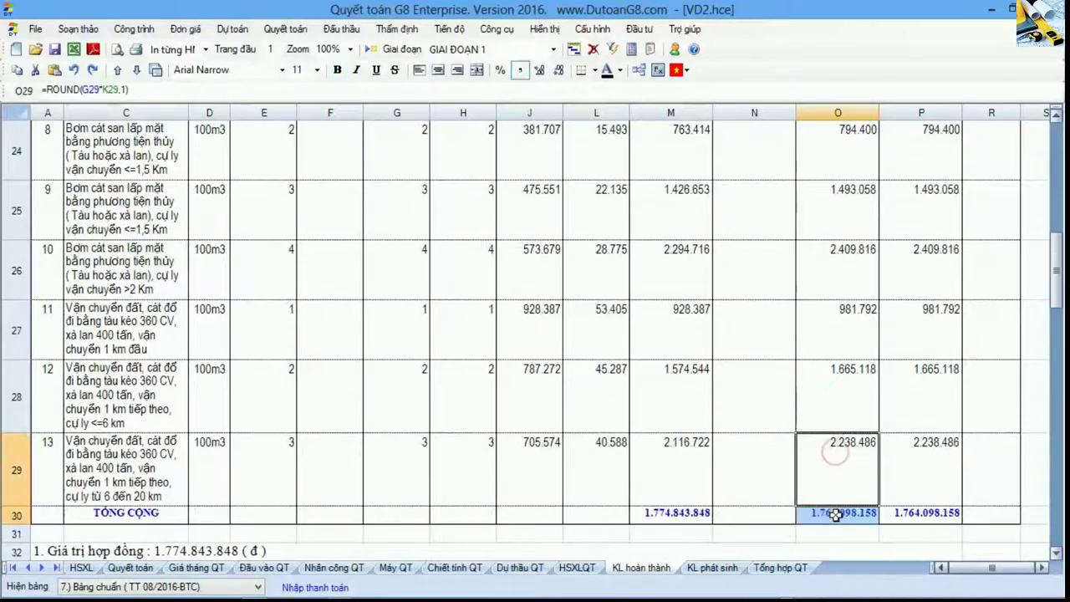
pyautogui.scroll(-1, 833, 515)
pyautogui.click(383, 430)
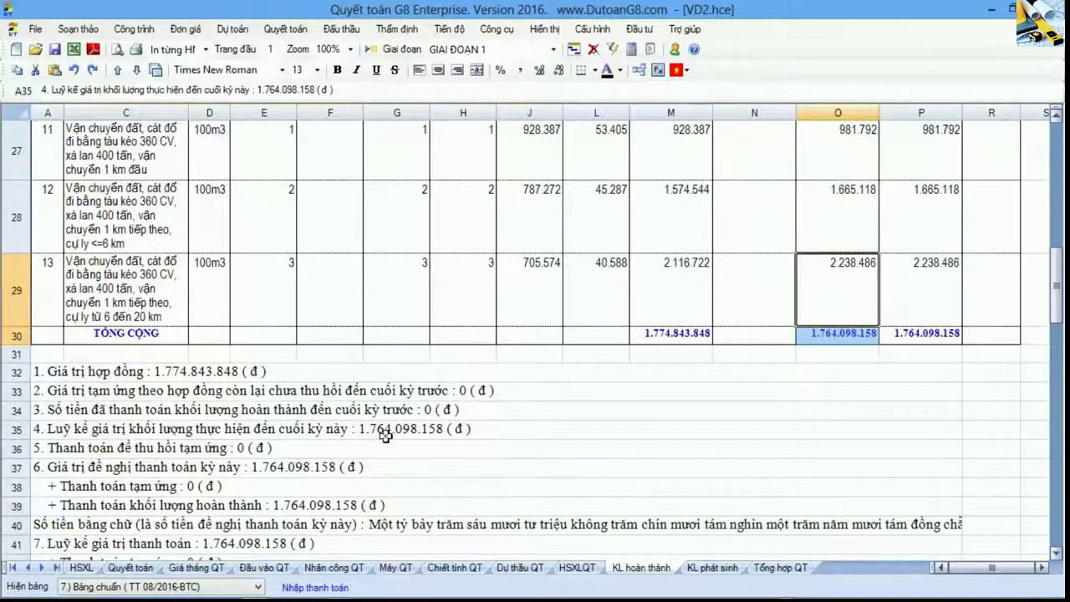
# - Check the Thanh toán tạm ứng and Thanh toán khối lượng hoàn thành lines under indicator 6
pyautogui.scroll(-1, 387, 435)
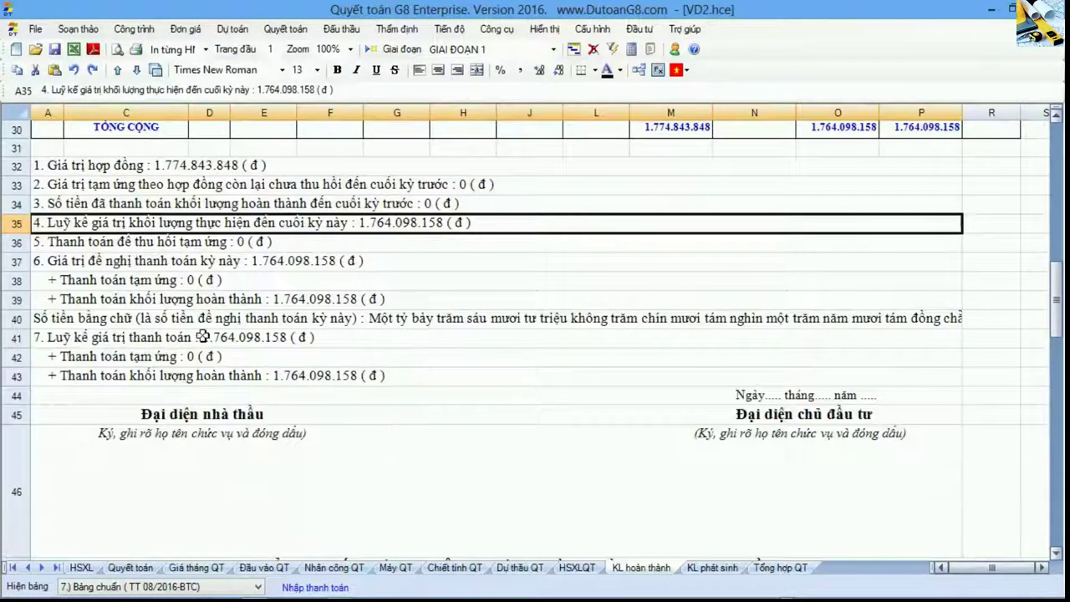
pyautogui.click(168, 282)
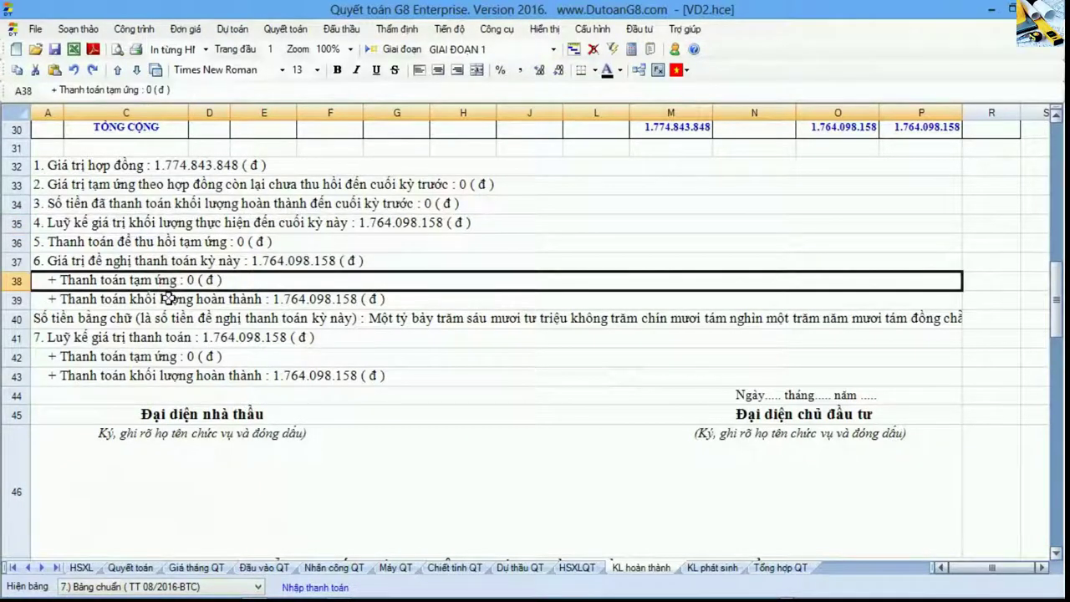
pyautogui.click(169, 298)
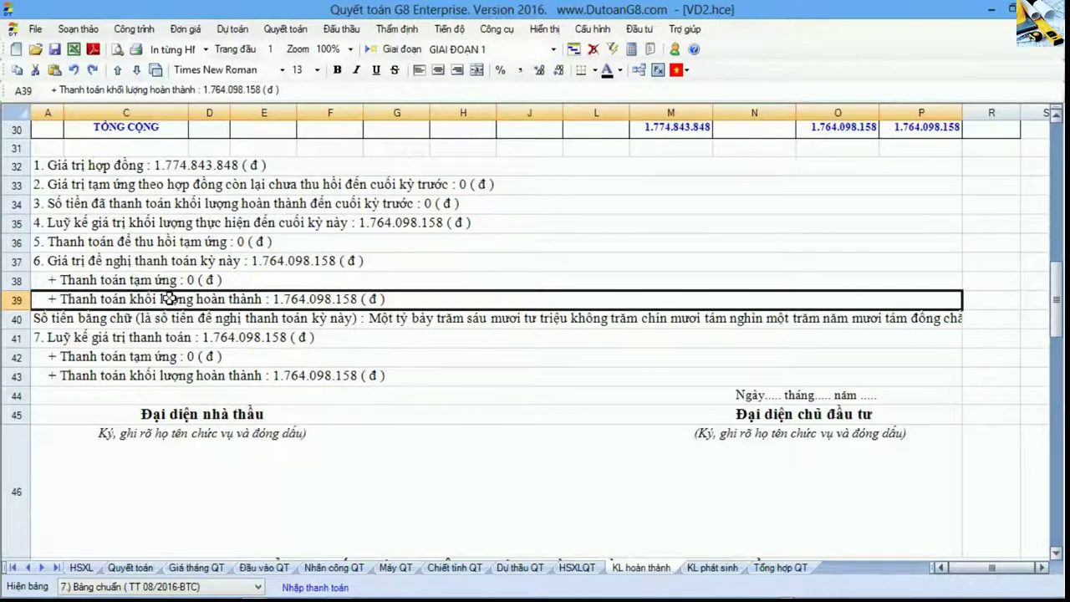
# - Open the payment entry form and review its guidance on the Ngày, Giai đoạn, Thanh toán, Tạm ứng and Chuyển tạm ứng columns
pyautogui.click(342, 588)
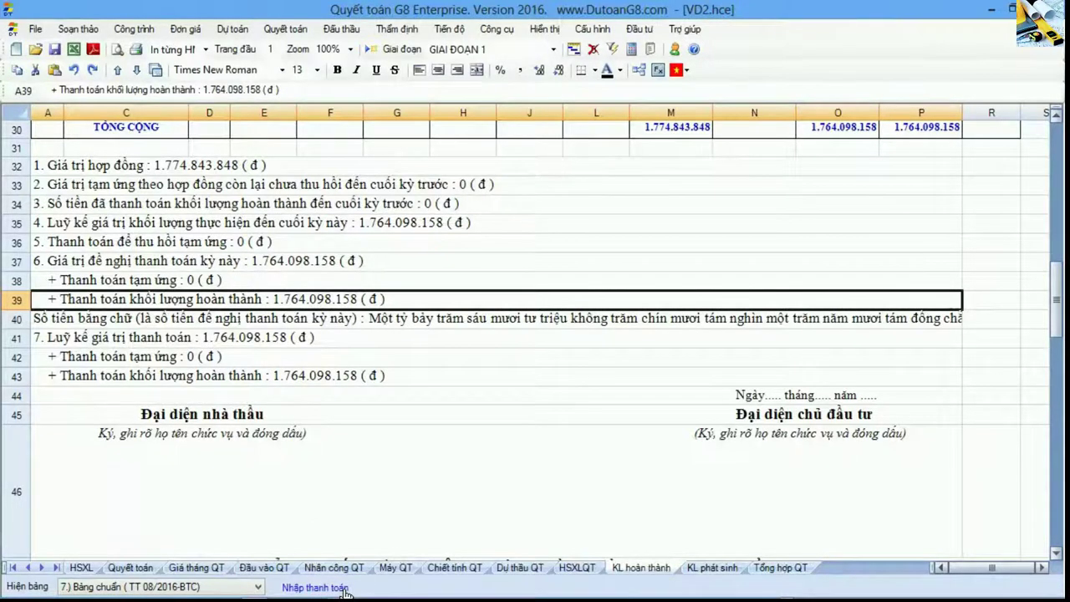
pyautogui.click(382, 298)
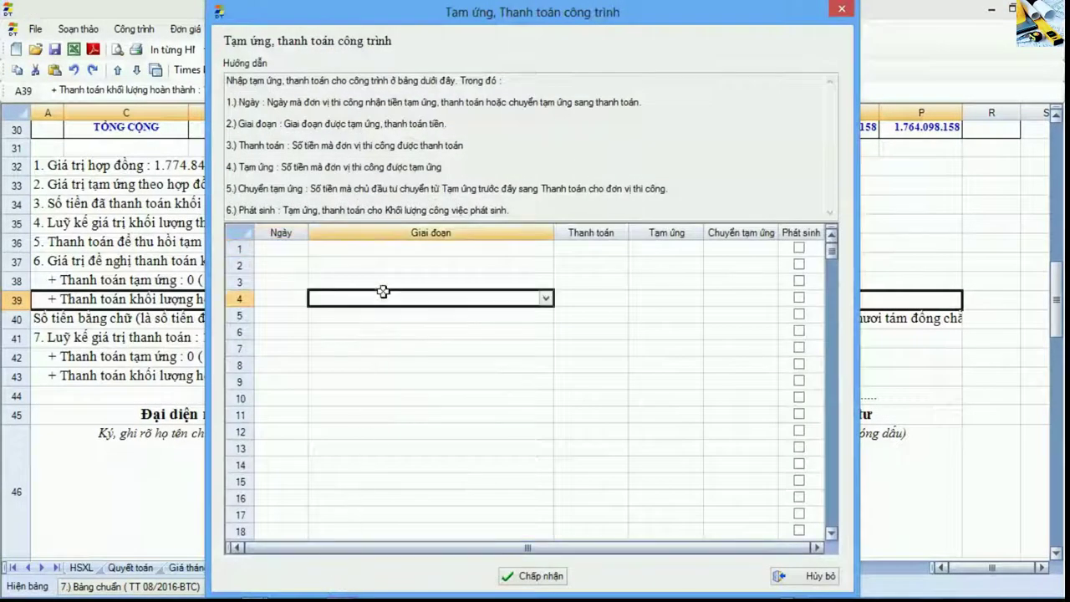
pyautogui.click(288, 248)
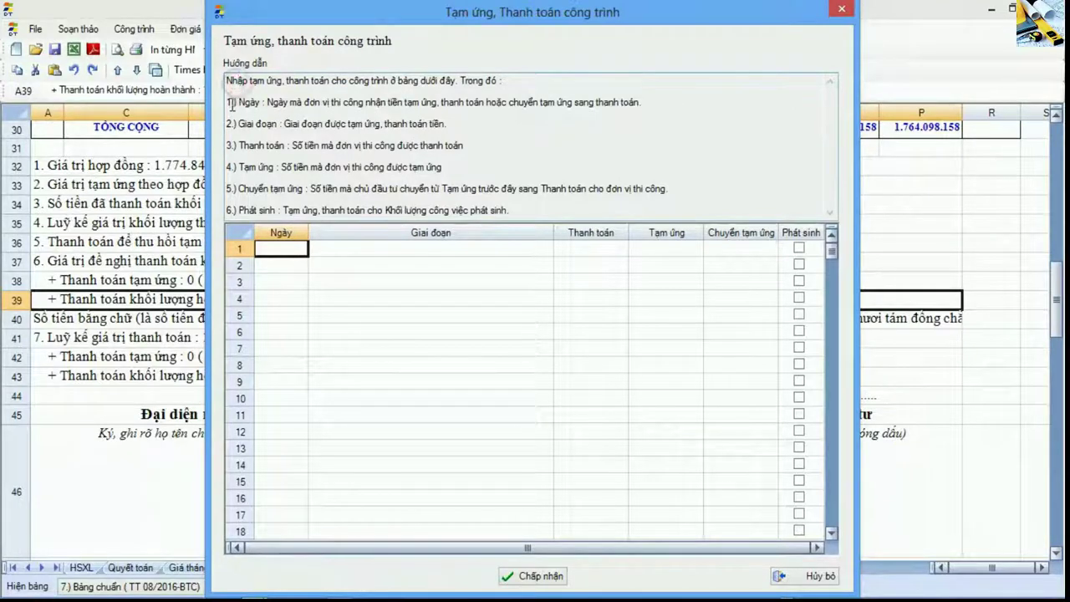
pyautogui.moveTo(270, 122); pyautogui.dragTo(303, 125)
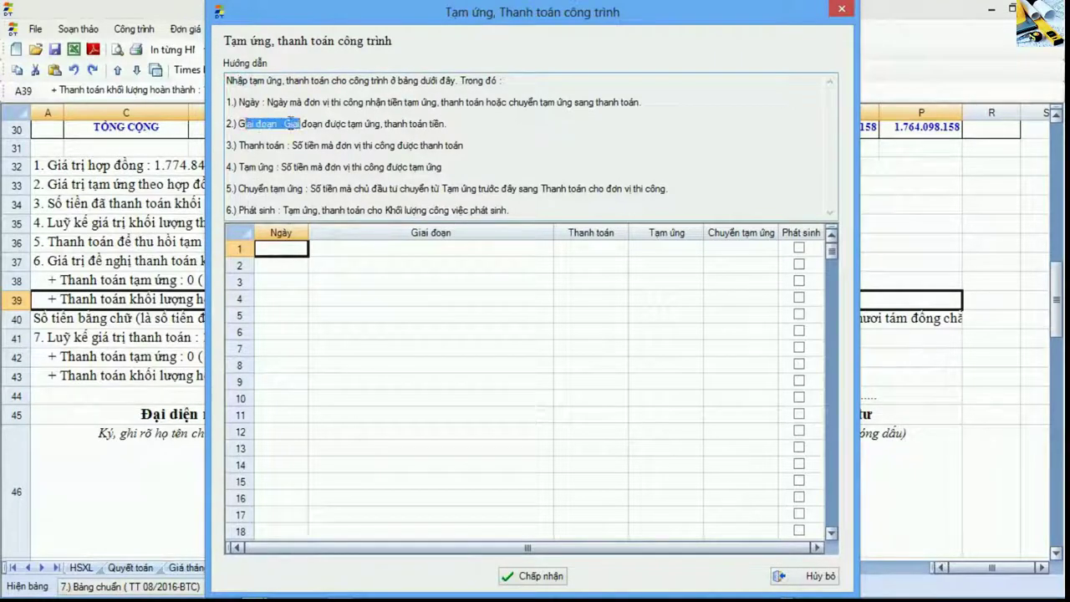
pyautogui.moveTo(240, 167); pyautogui.dragTo(368, 172)
pyautogui.click(309, 189)
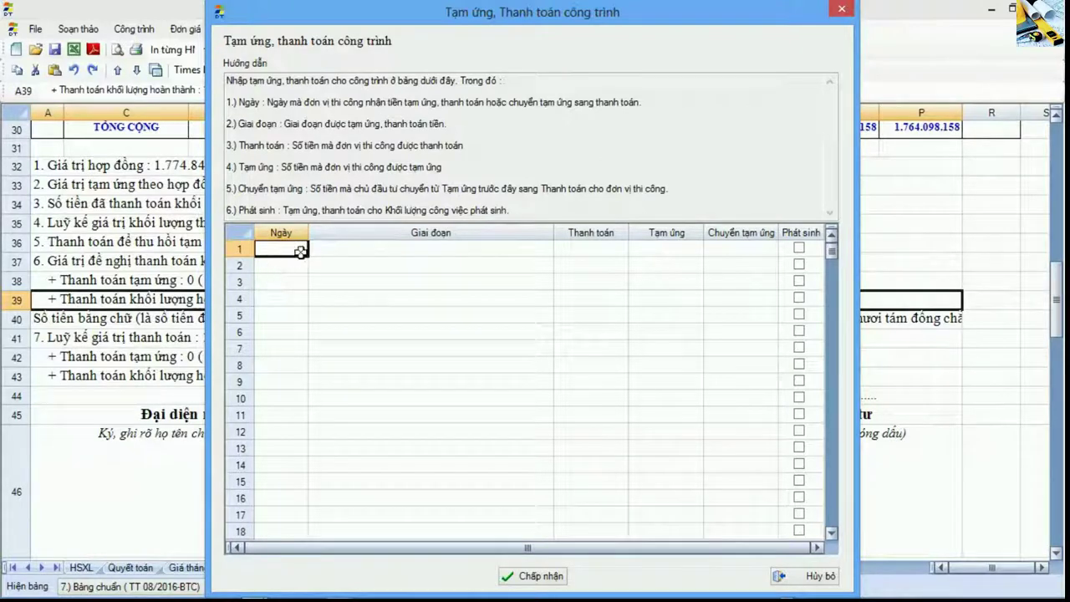
pyautogui.click(592, 250)
pyautogui.click(679, 249)
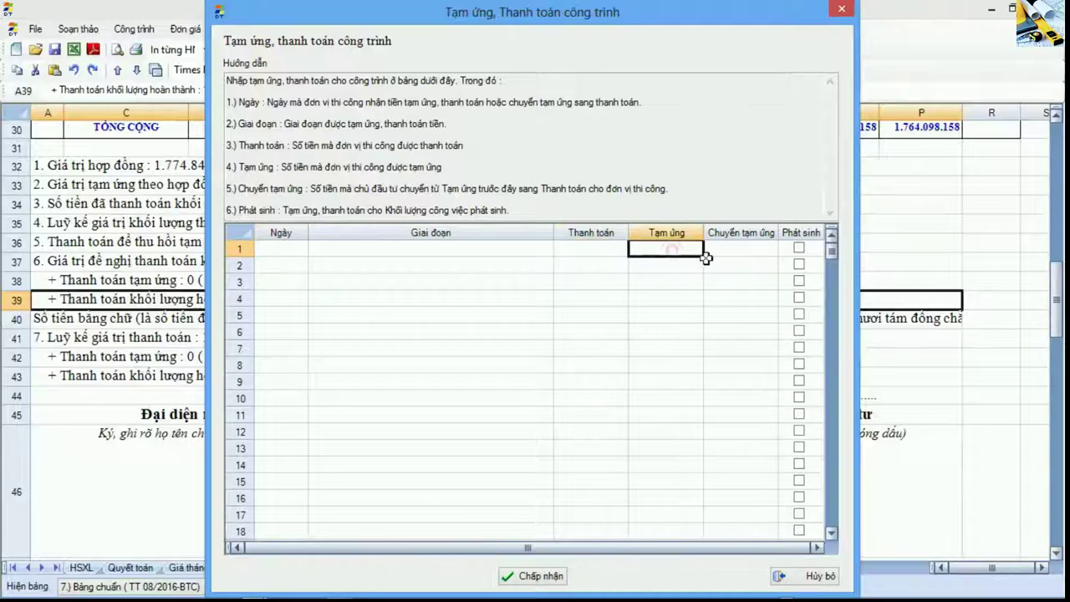
pyautogui.click(746, 250)
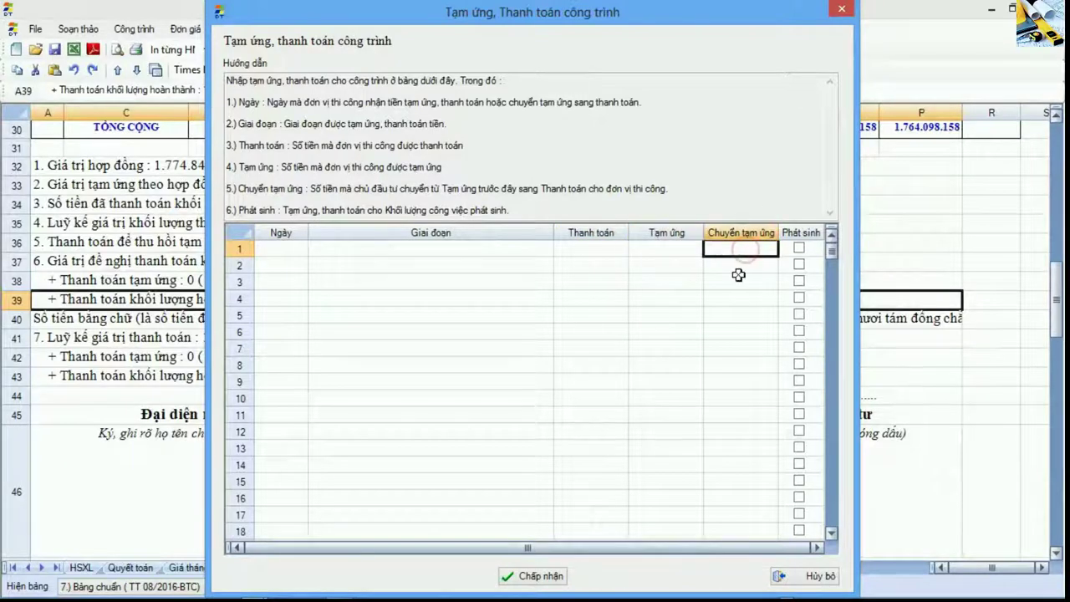
# - Record an advance (Tạm ứng) of 500.000.000 dated 01/01/2017 for GIAI ĐOẠN 1 in row 1
pyautogui.click(281, 248)
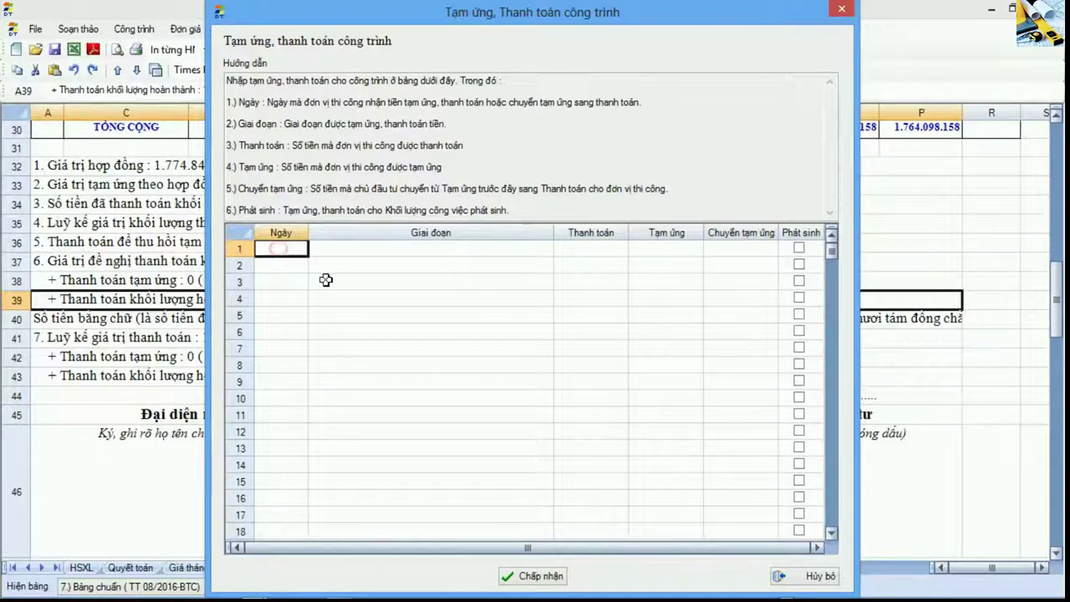
pyautogui.write('01/01/2017')
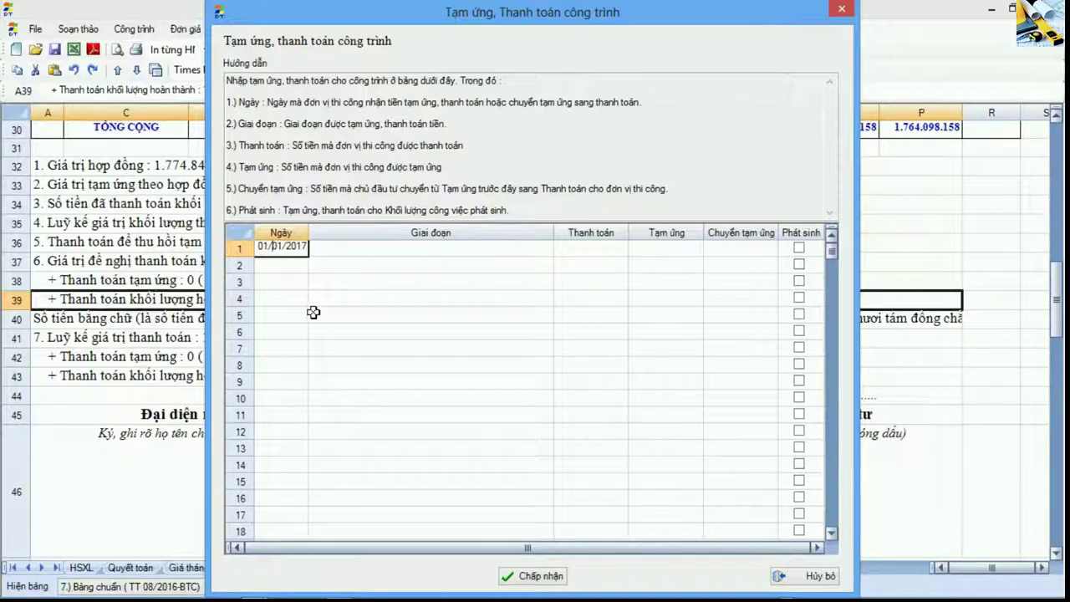
pyautogui.click(388, 252)
pyautogui.click(545, 249)
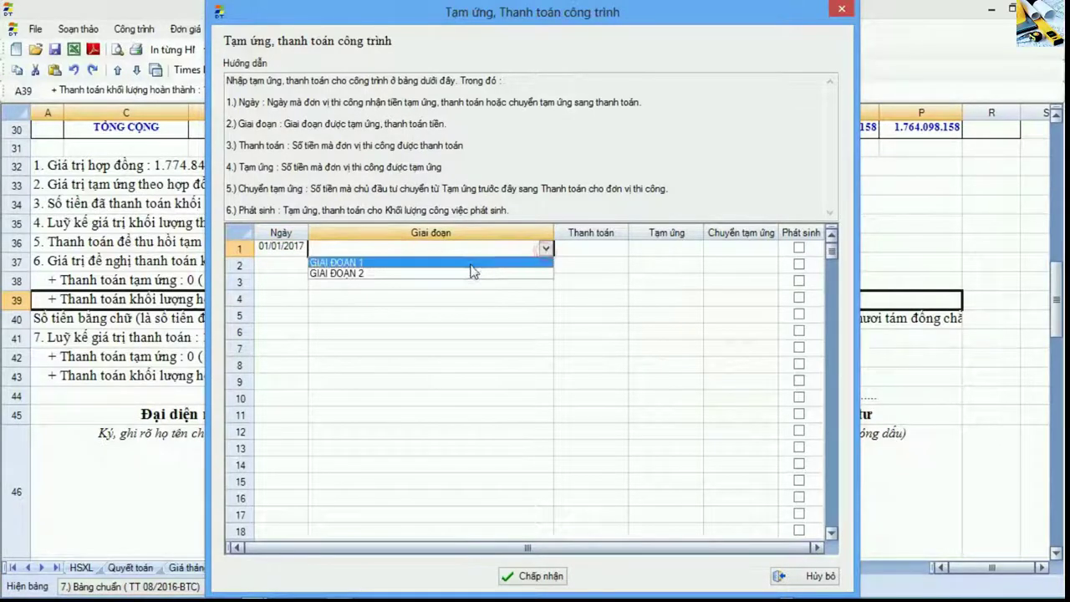
pyautogui.click(483, 264)
pyautogui.click(671, 249)
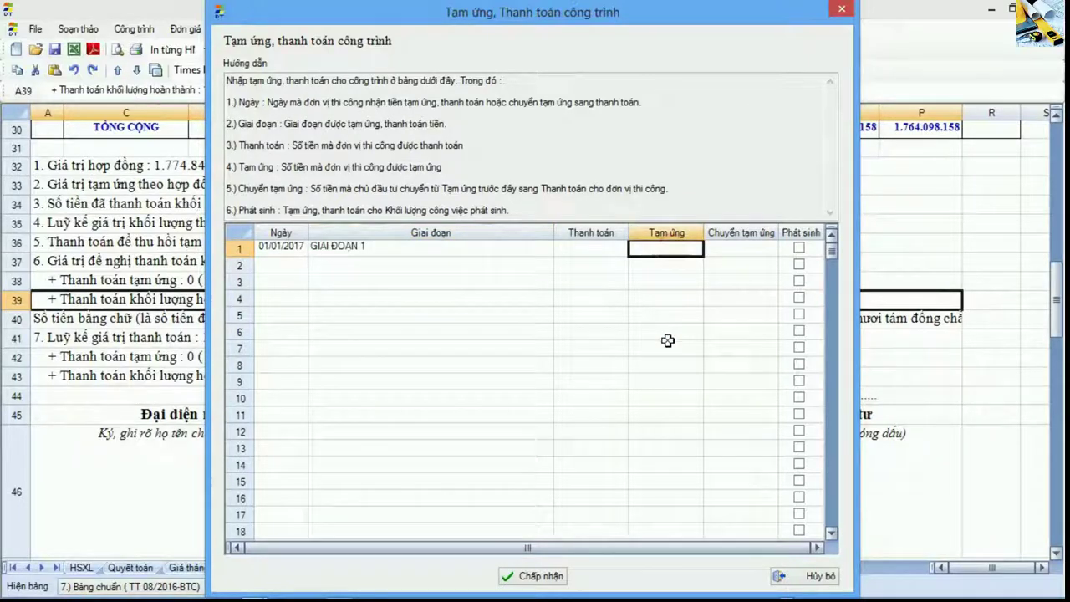
pyautogui.write('50.000.000')
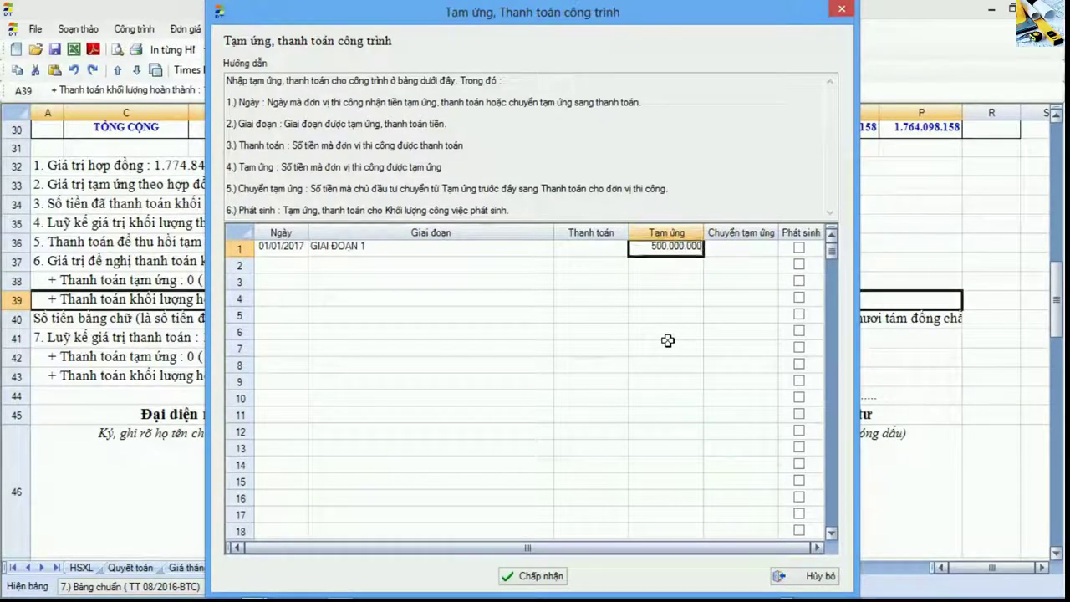
# - Record a payment (Thanh toán) of 600.000.000 dated 15/01/2017 for GIAI ĐOẠN 1 in row 2
pyautogui.click(275, 266)
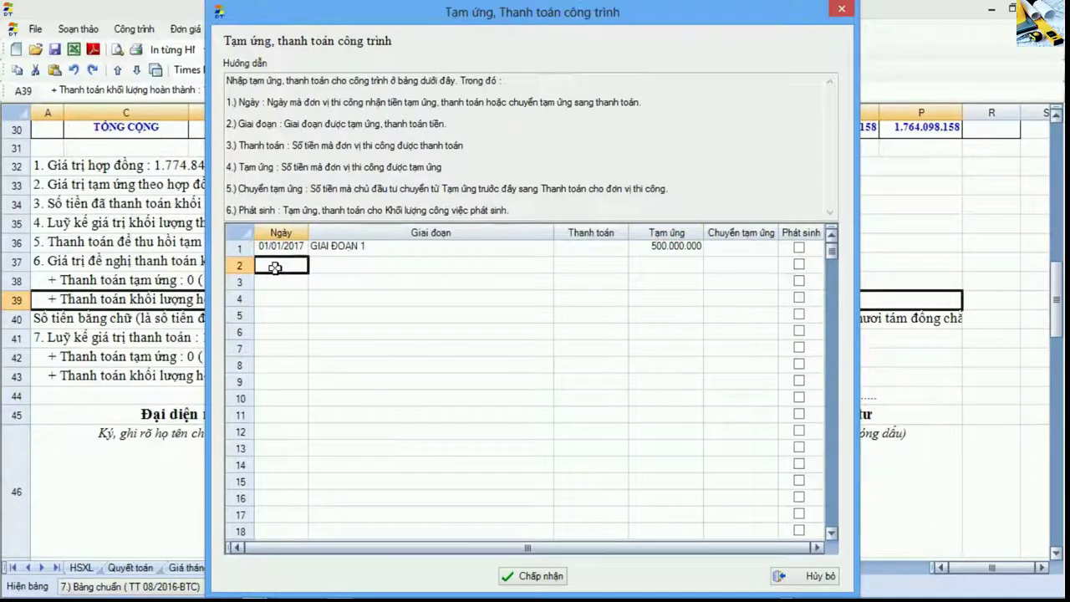
pyautogui.write('15/01/2017')
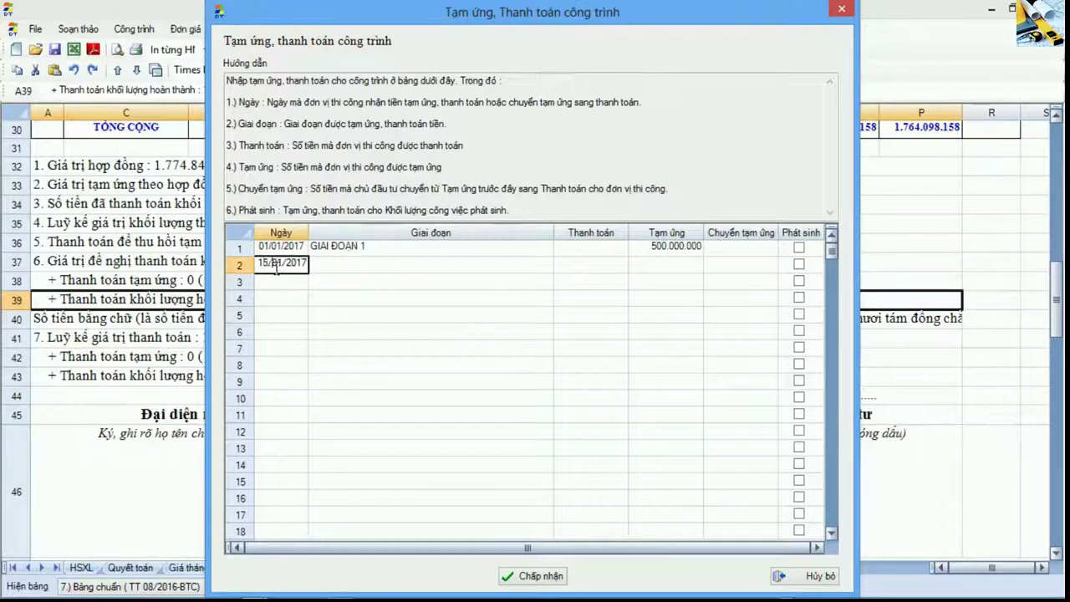
pyautogui.click(382, 265)
pyautogui.click(545, 265)
pyautogui.click(499, 280)
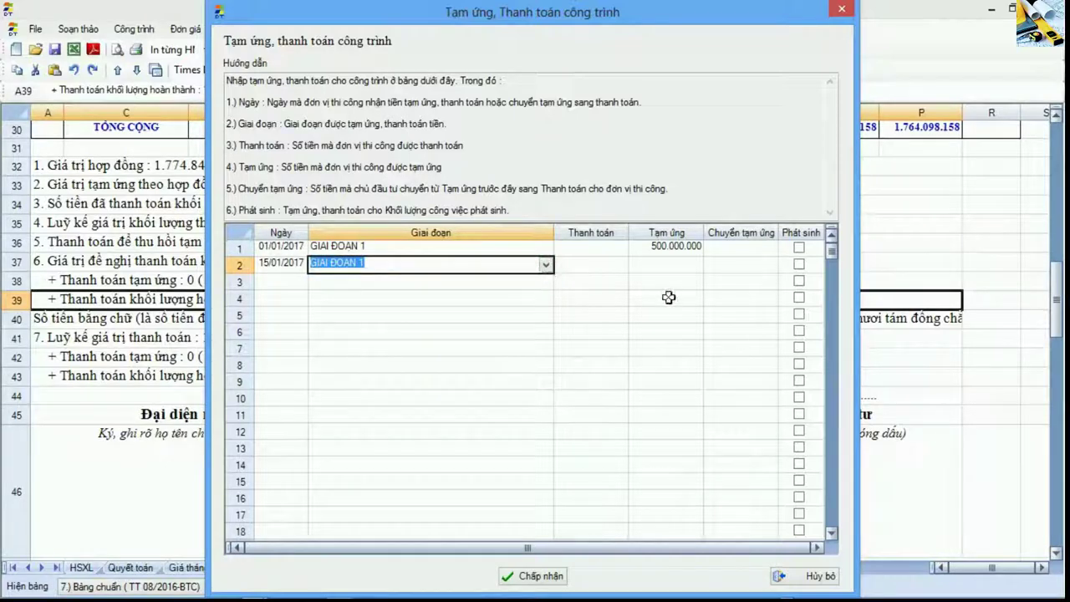
pyautogui.click(604, 264)
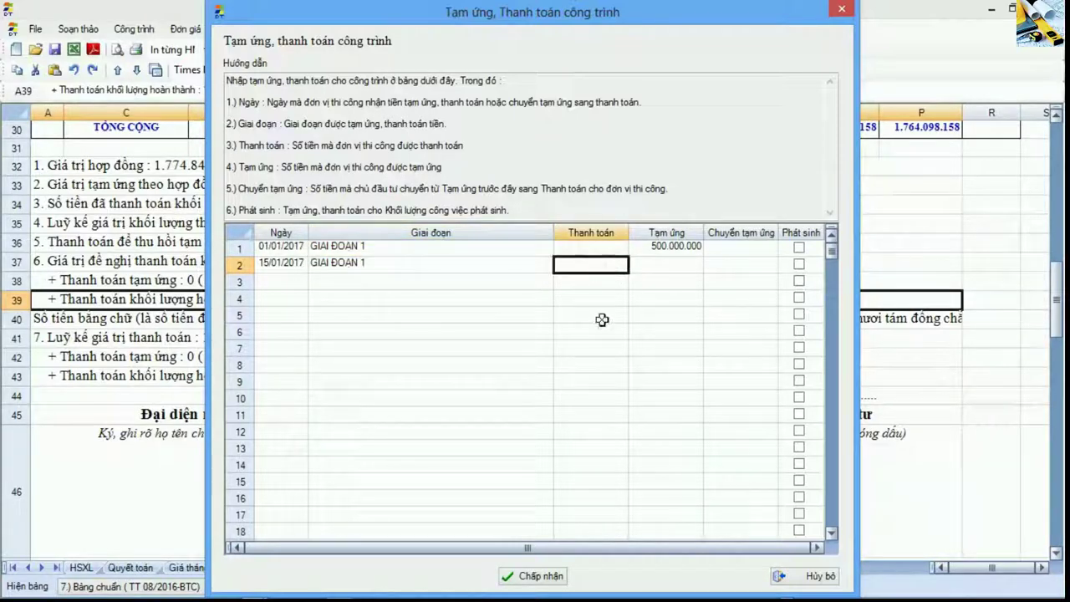
pyautogui.write('600.000.000')
pyautogui.press('Return')
pyautogui.click(609, 281)
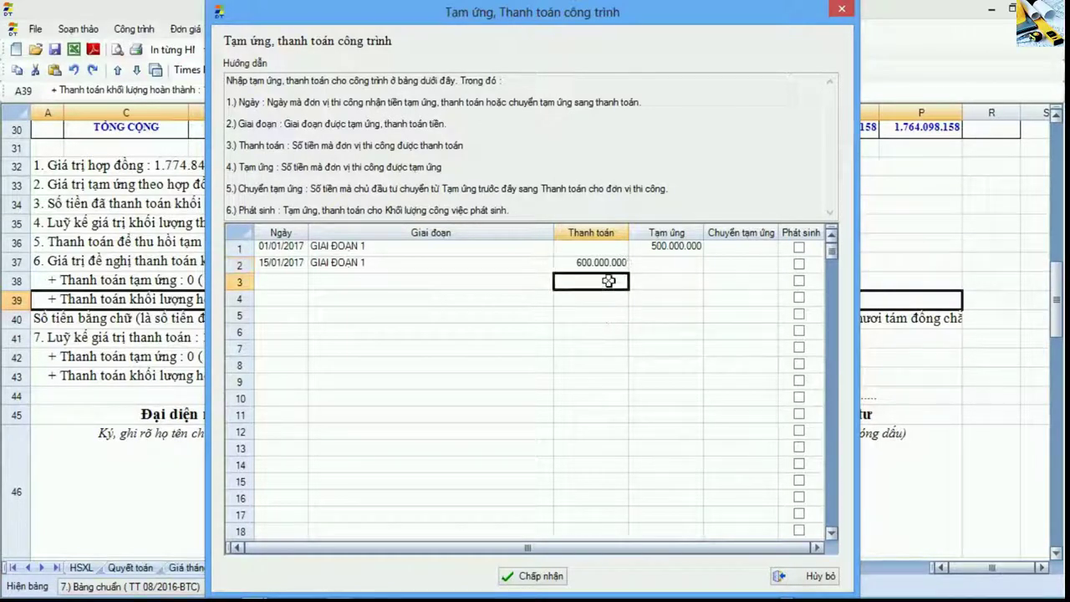
pyautogui.click(608, 234)
pyautogui.click(540, 264)
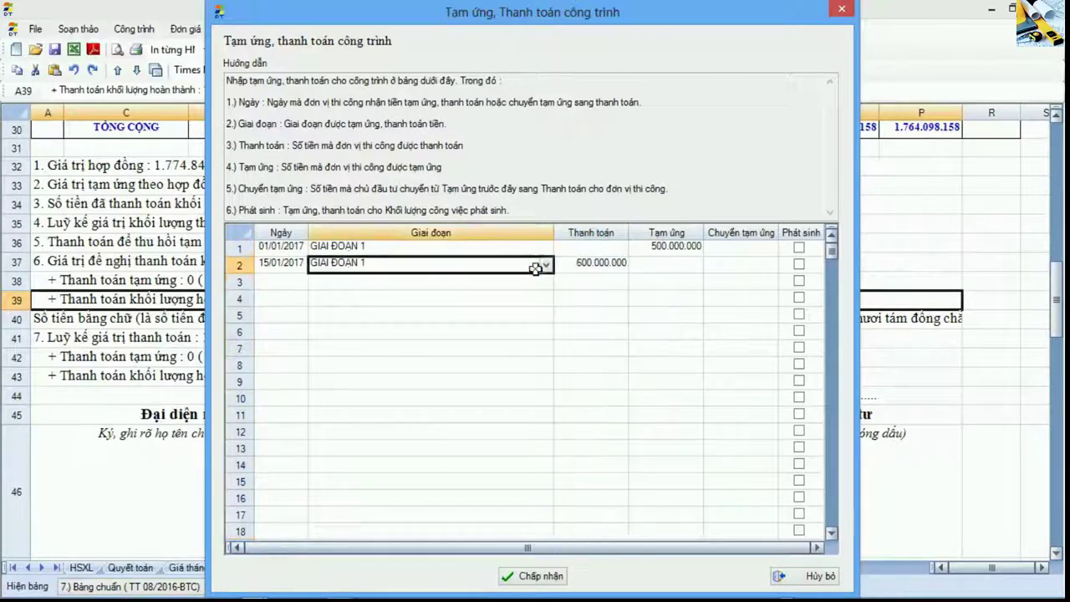
pyautogui.click(575, 267)
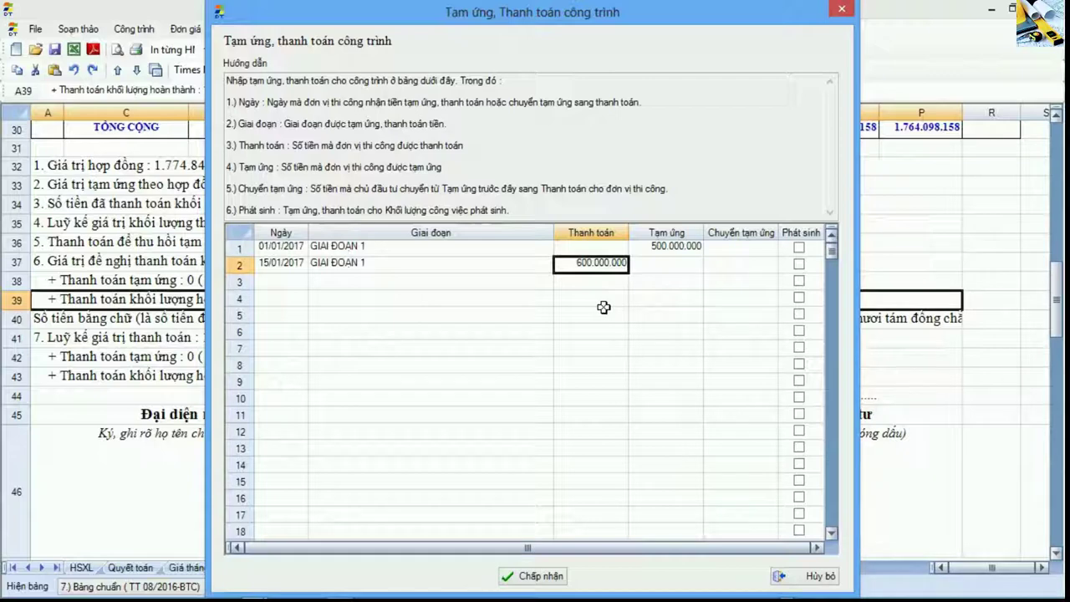
# - Start a third entry in row 3 dated 20/02/2017 for GIAI ĐOẠN 2
pyautogui.click(282, 286)
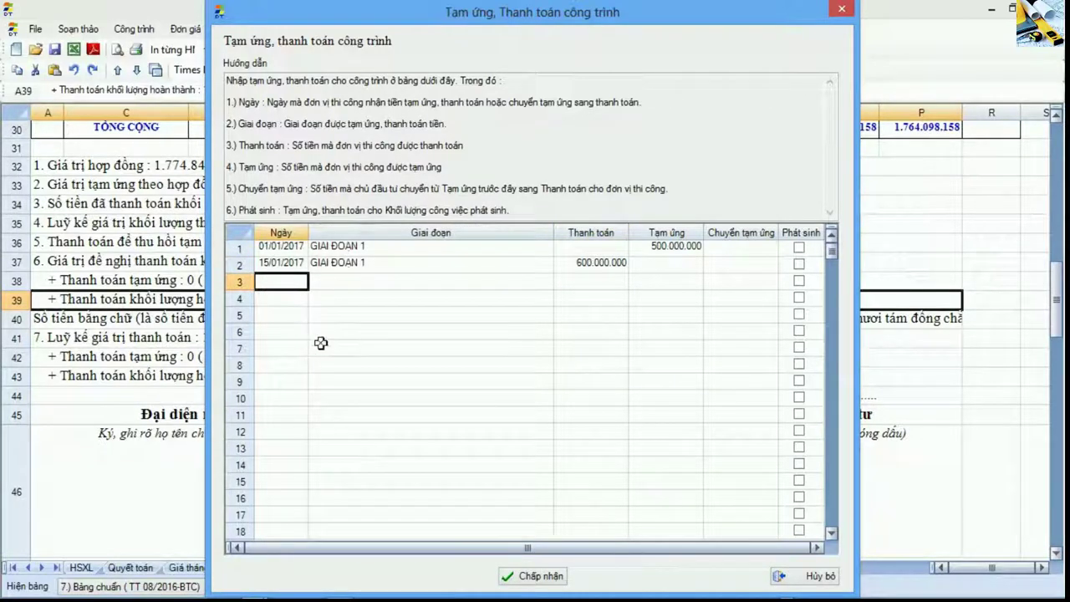
pyautogui.write('20/01/2017')
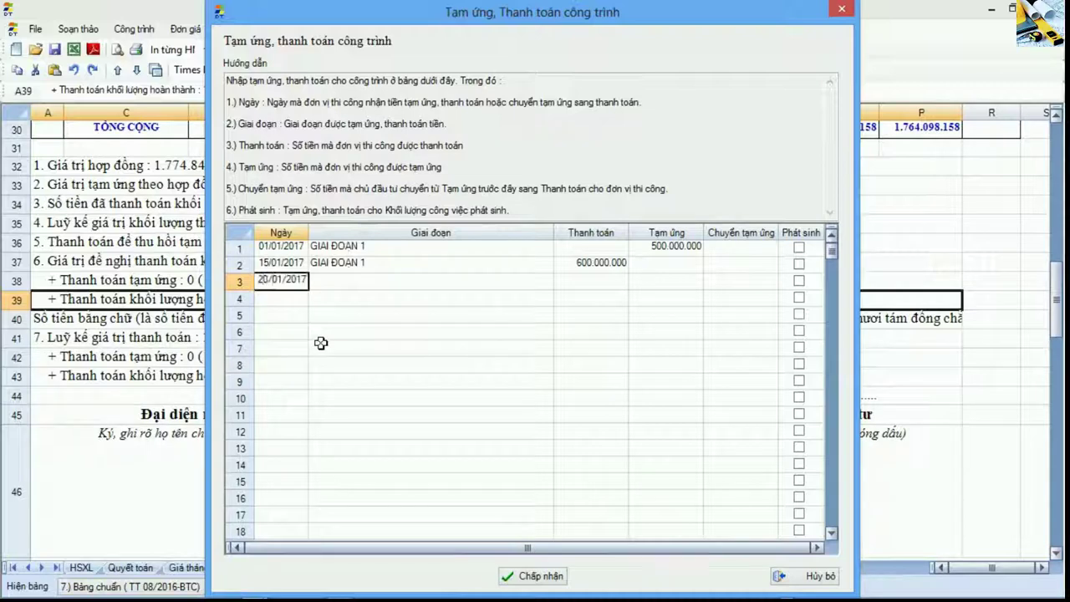
pyautogui.click(367, 285)
pyautogui.click(548, 281)
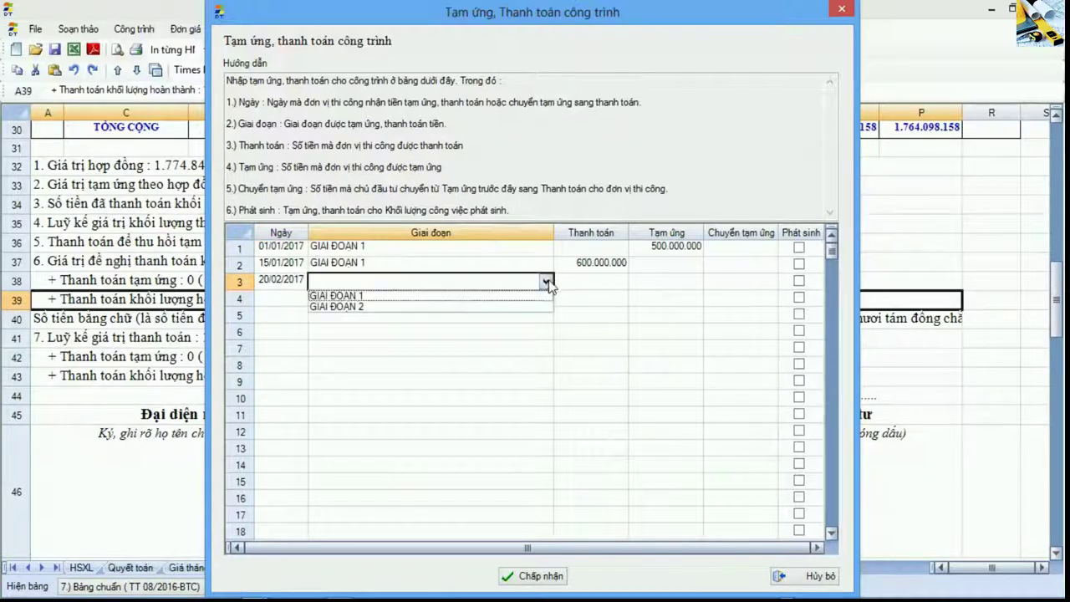
pyautogui.click(445, 306)
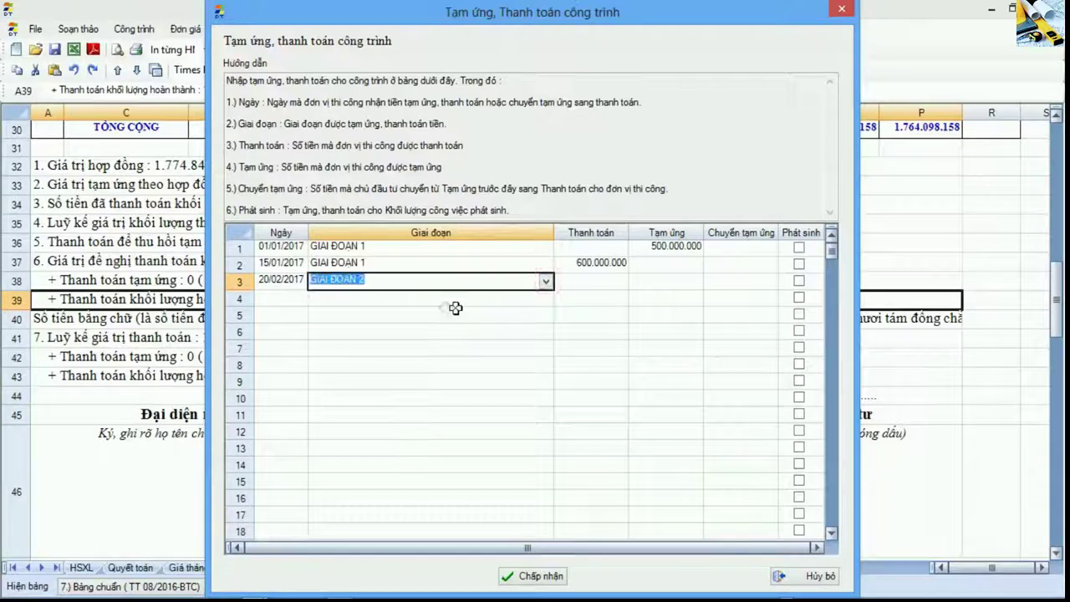
pyautogui.click(598, 285)
# - Set Chuyển tạm ứng in the GIAI ĐOẠN 2 row to 300.000.000 and compare it with the advance in row 1
pyautogui.click(721, 284)
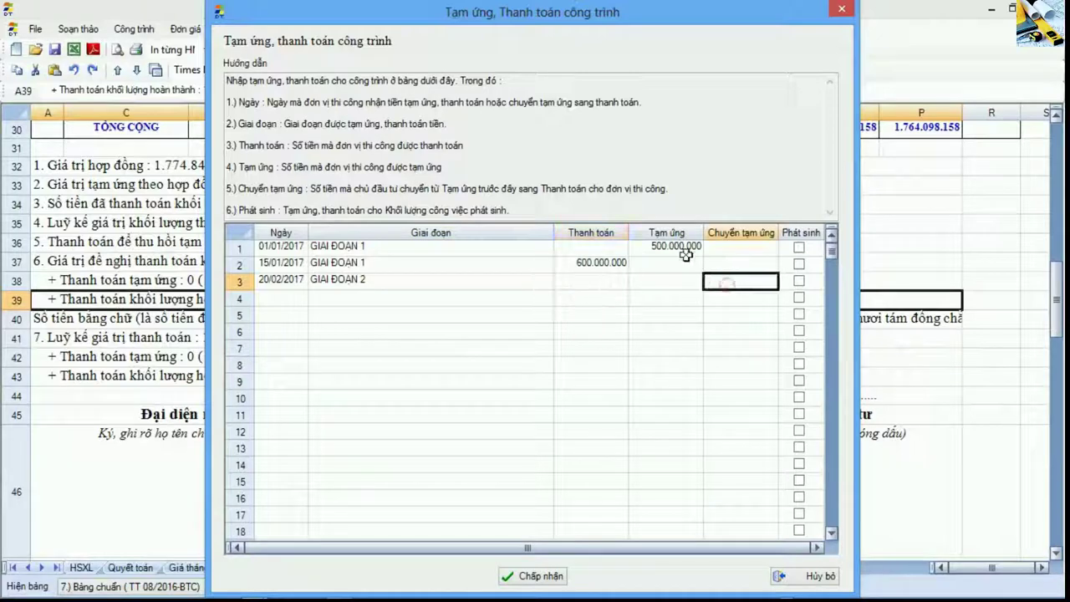
pyautogui.click(679, 248)
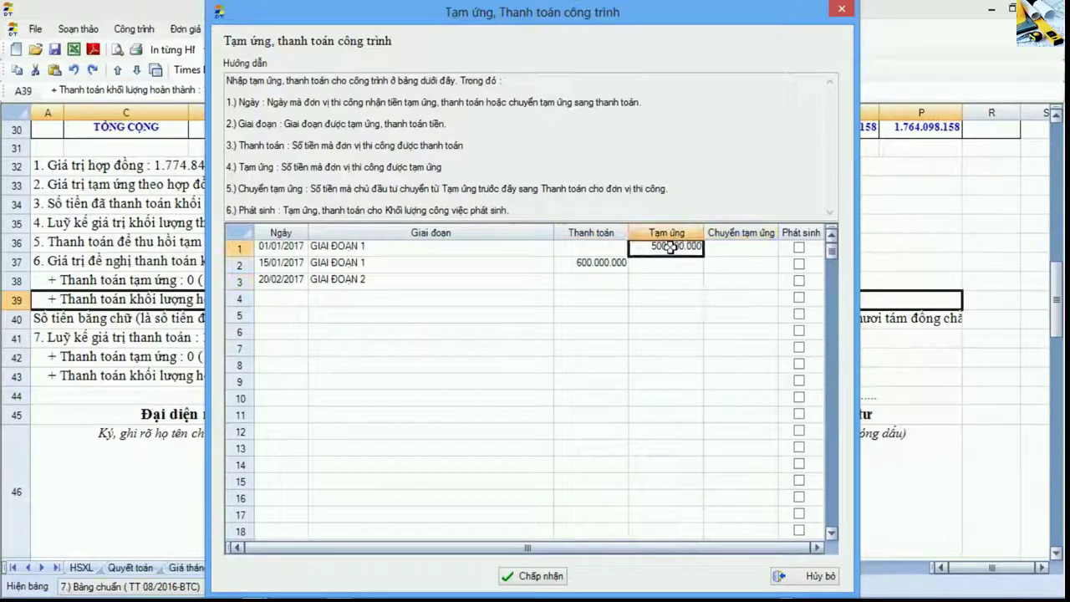
pyautogui.click(732, 282)
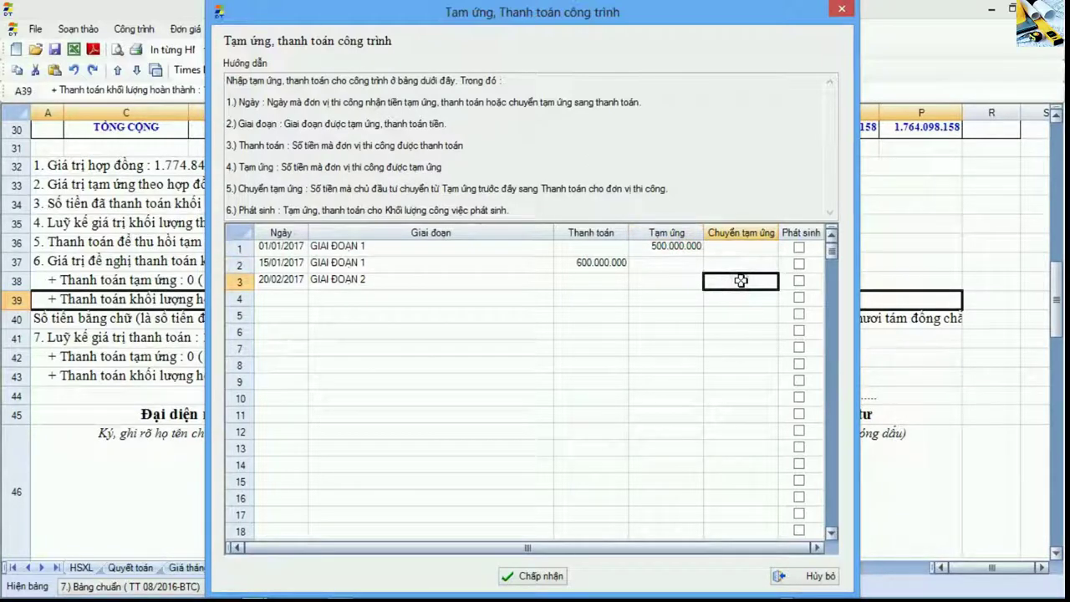
pyautogui.write('30.000.000.000')
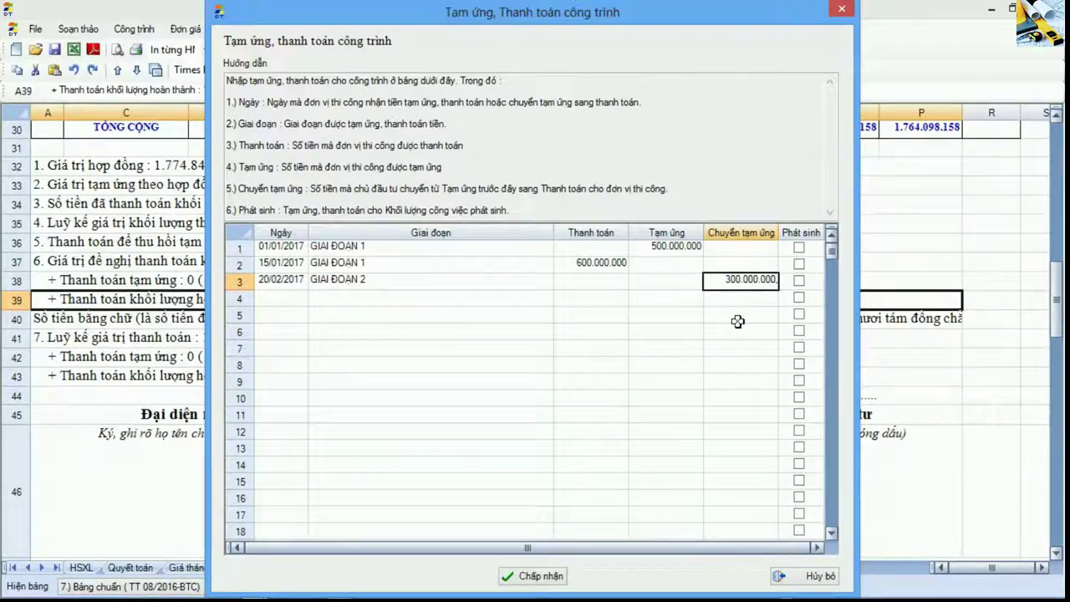
pyautogui.press('Return')
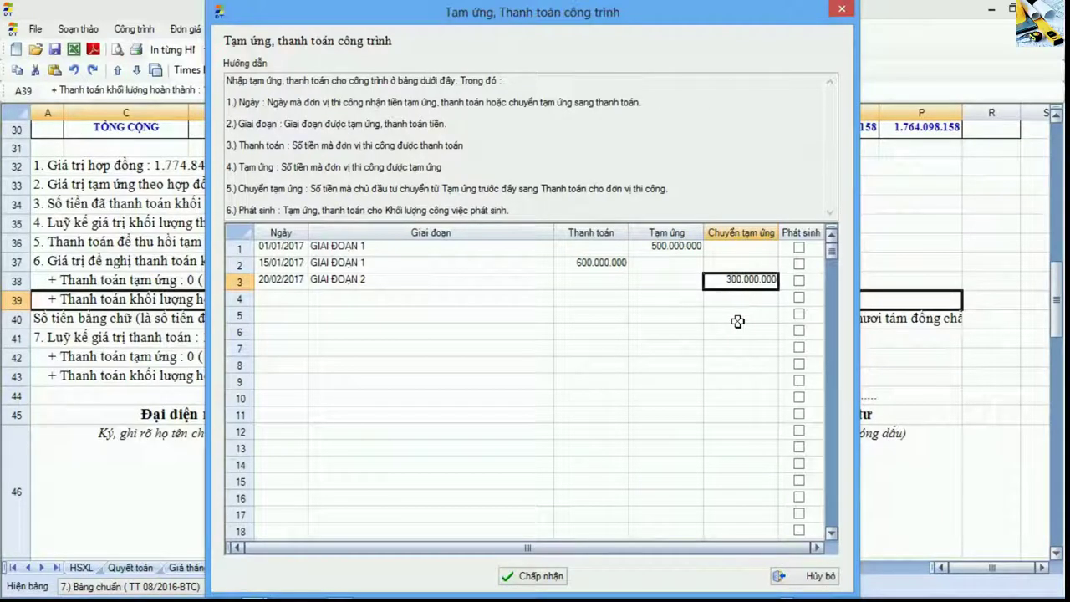
pyautogui.moveTo(684, 281); pyautogui.dragTo(718, 287)
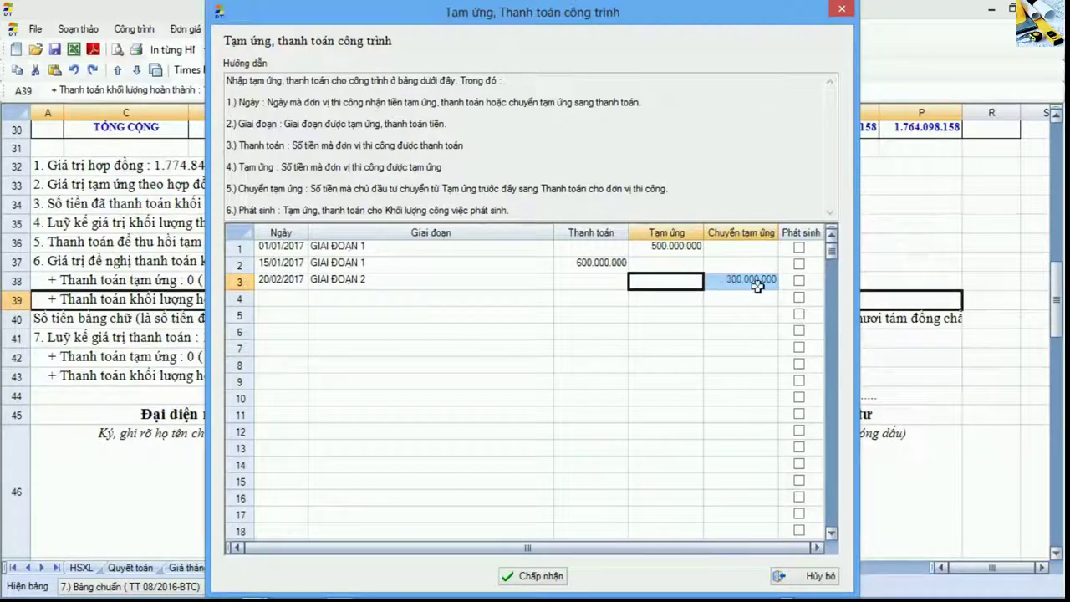
pyautogui.click(684, 248)
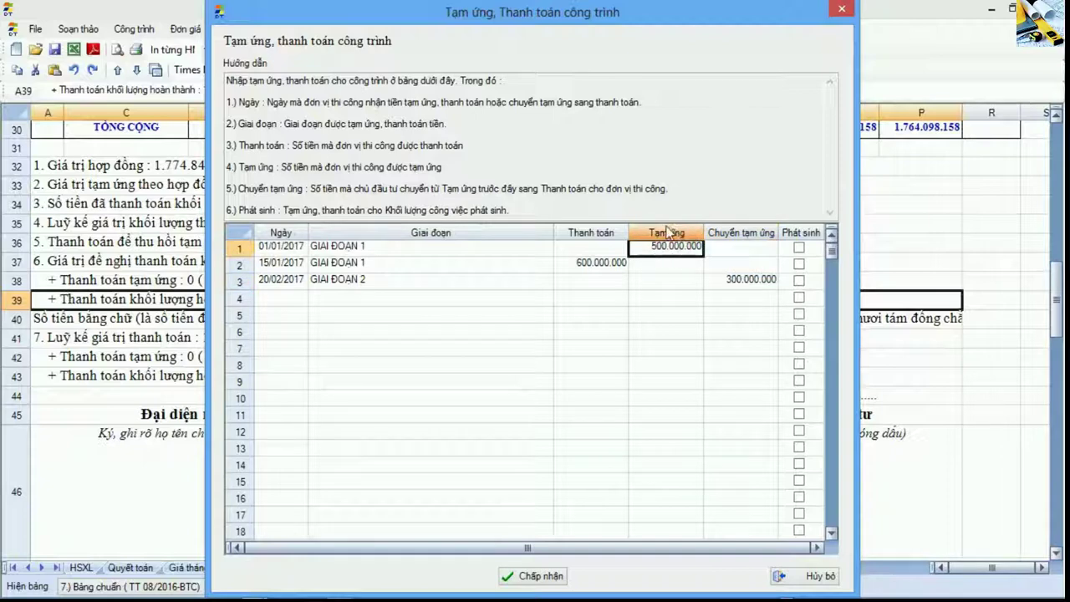
pyautogui.moveTo(676, 282); pyautogui.dragTo(767, 279)
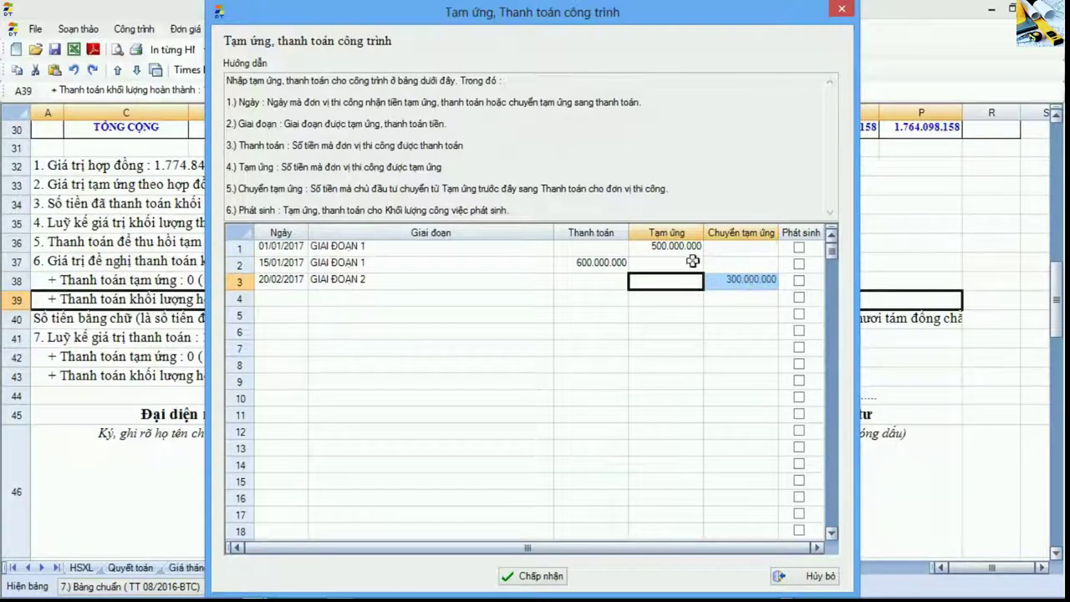
pyautogui.click(740, 282)
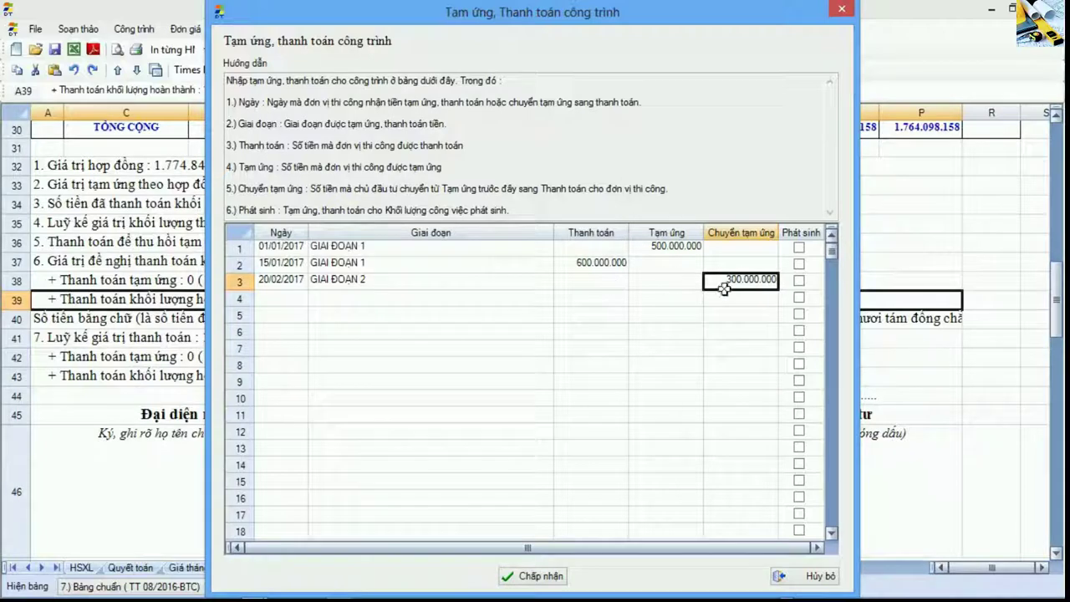
# - Enter a Thanh toán amount of 40.000.000 in the GIAI ĐOẠN 2 row
pyautogui.click(610, 281)
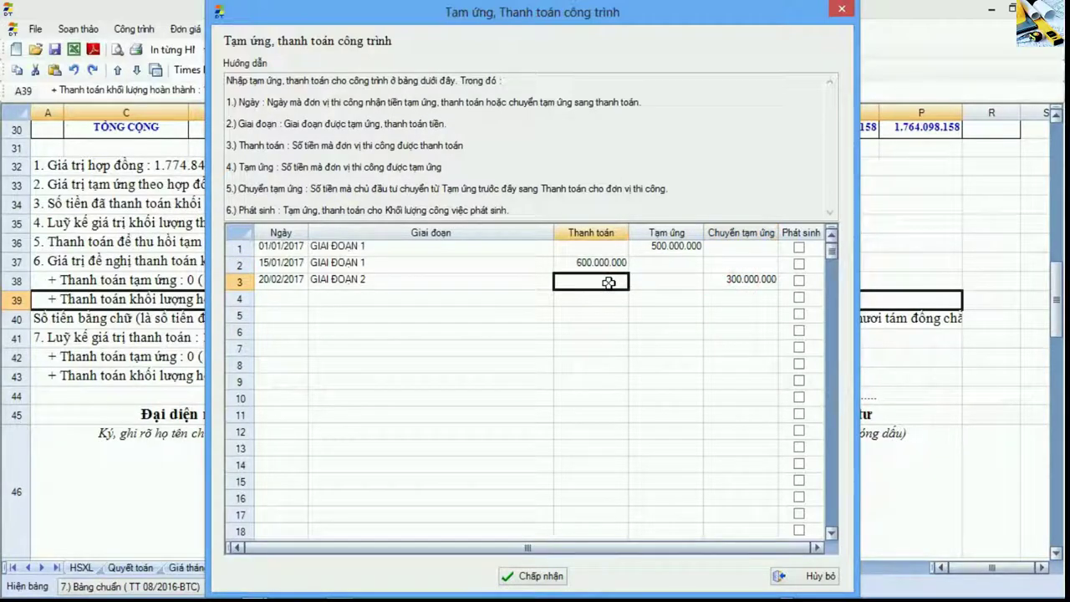
pyautogui.write('4000')
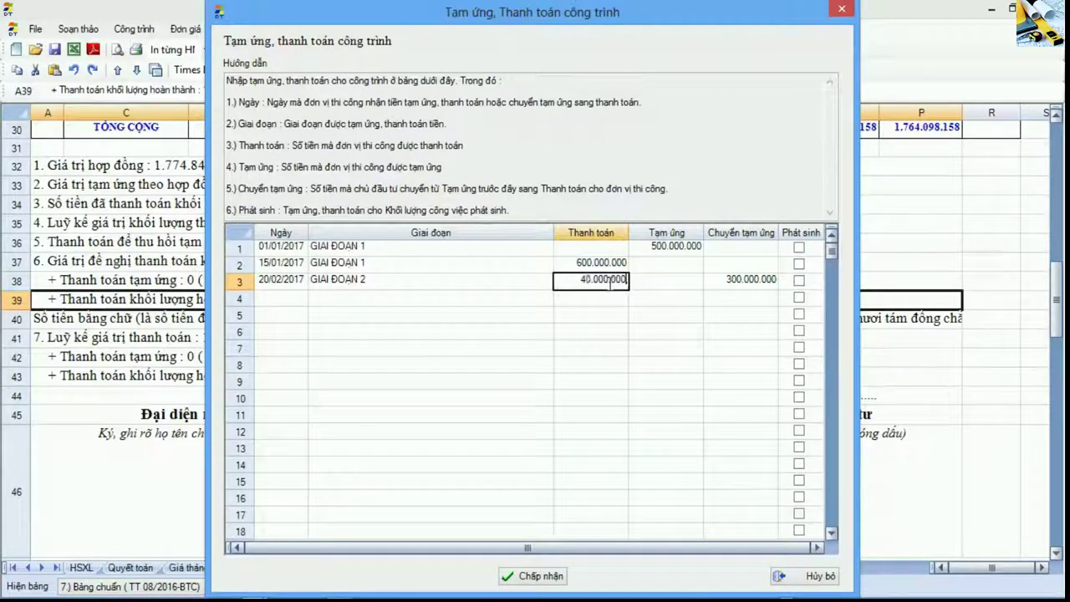
pyautogui.click(657, 301)
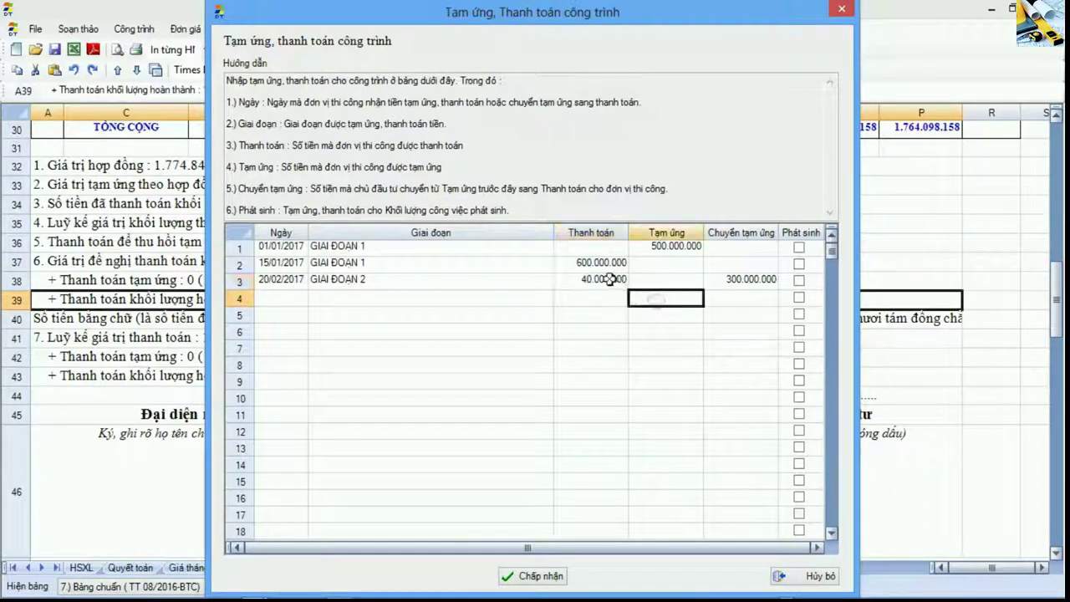
# - Compare the payment and advance transfer in the first GIAI ĐOẠN 2 row with the advance in row 1
pyautogui.click(511, 279)
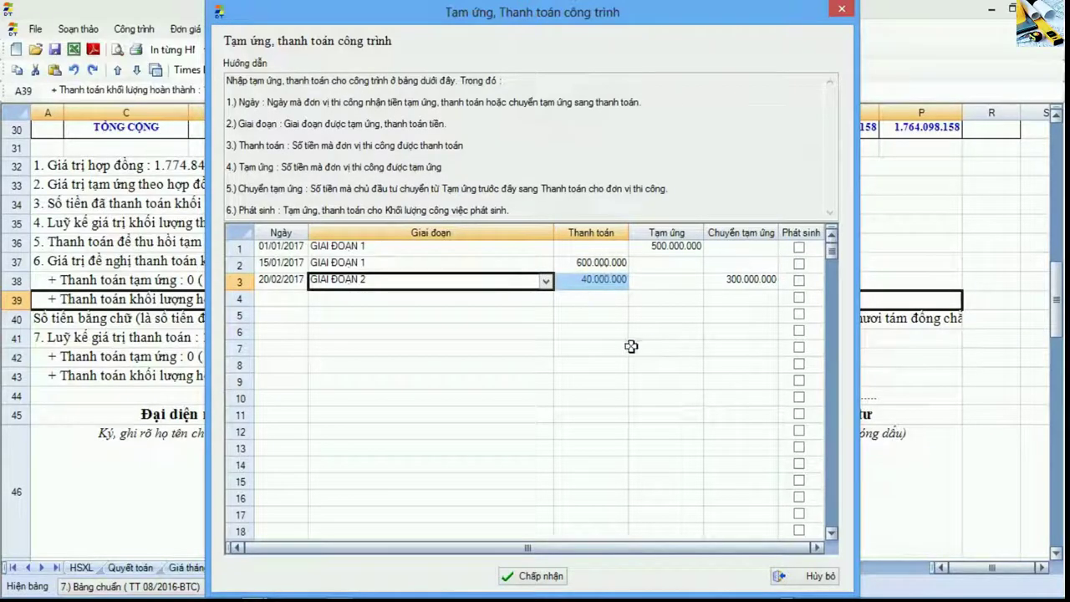
pyautogui.click(741, 265)
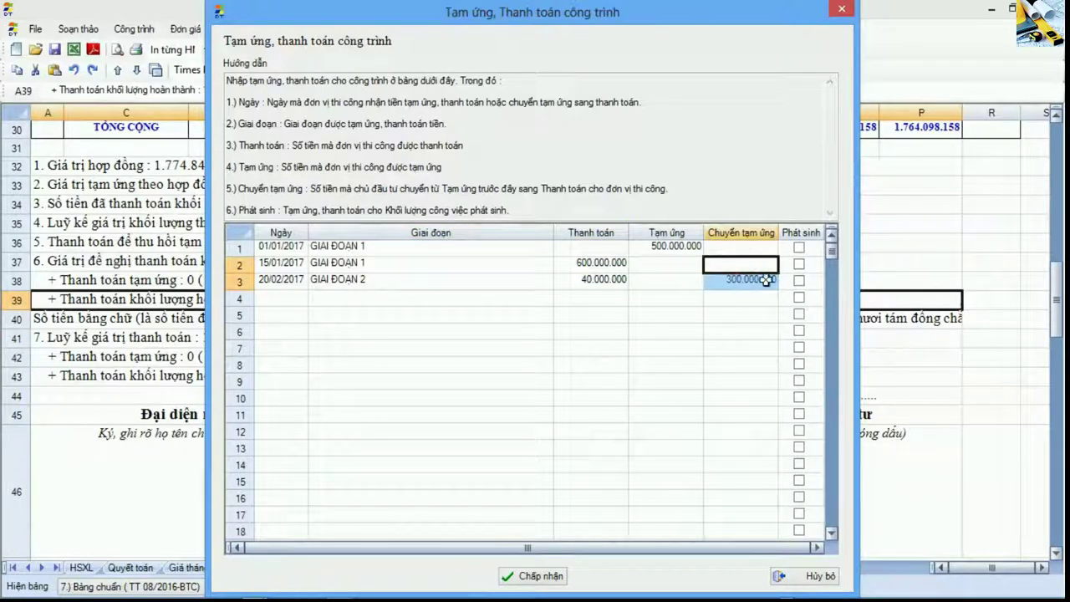
pyautogui.click(687, 281)
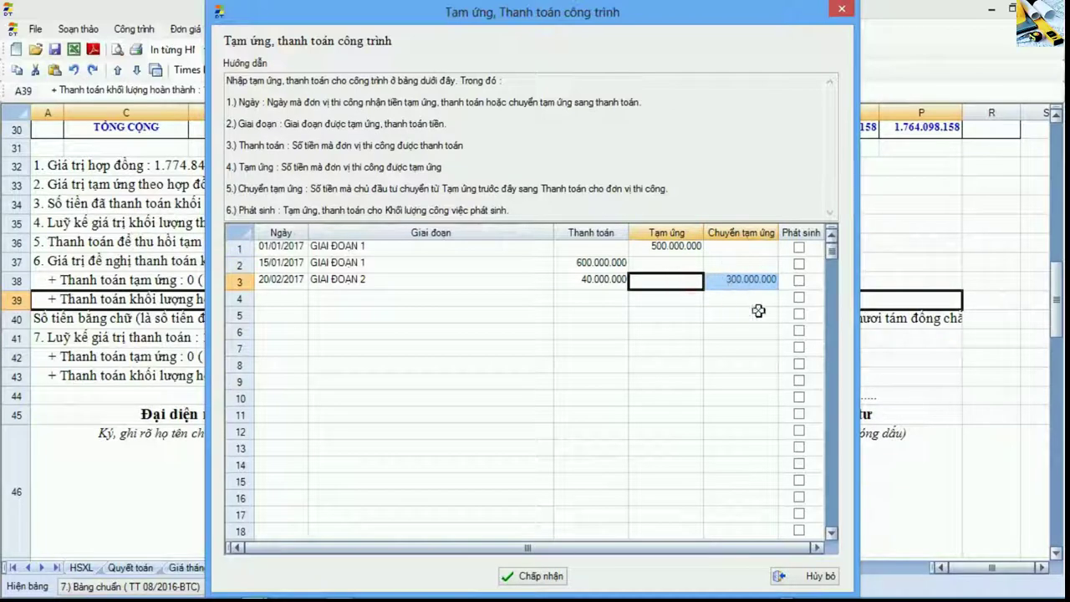
pyautogui.click(674, 246)
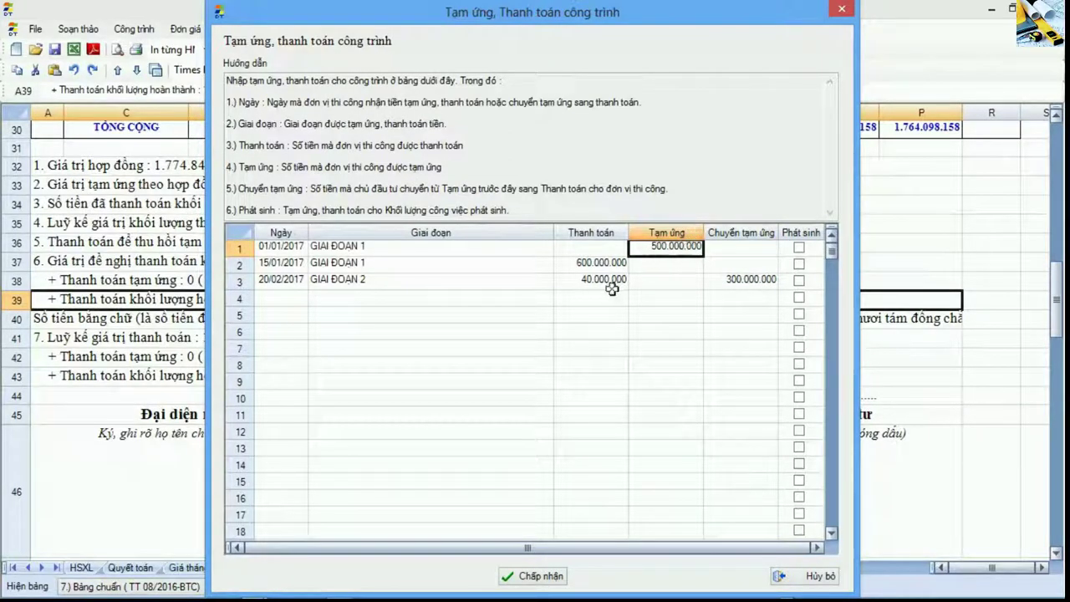
# - Record a fourth entry dated 25/02/2017 for GIAI ĐOẠN 2 with a Thanh toán amount of 20.000.000
pyautogui.click(286, 299)
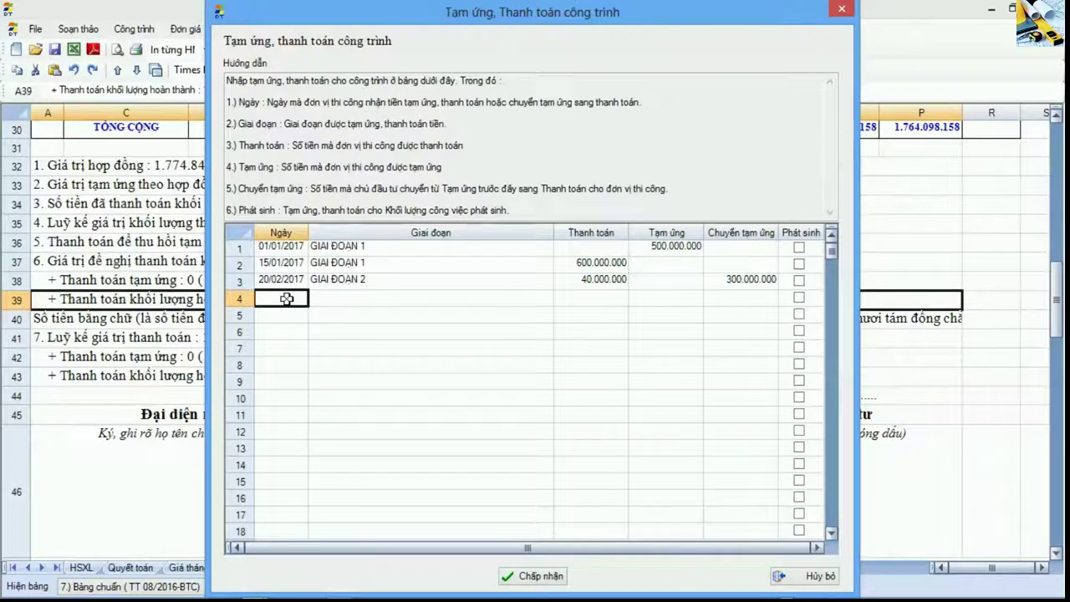
pyautogui.moveTo(650, 11); pyautogui.dragTo(355, 43)
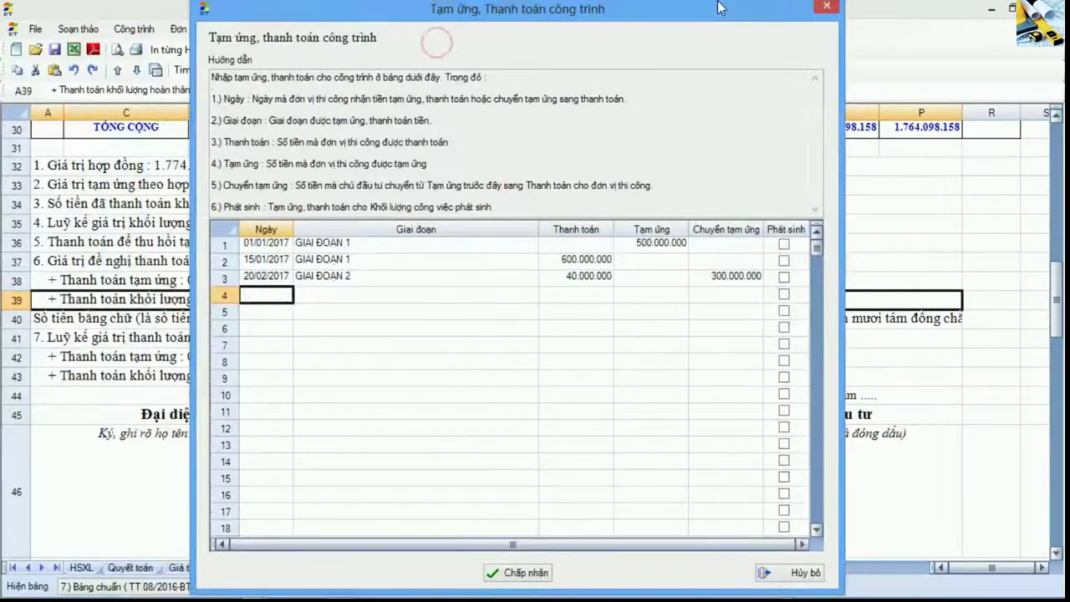
pyautogui.write('25/02/2017')
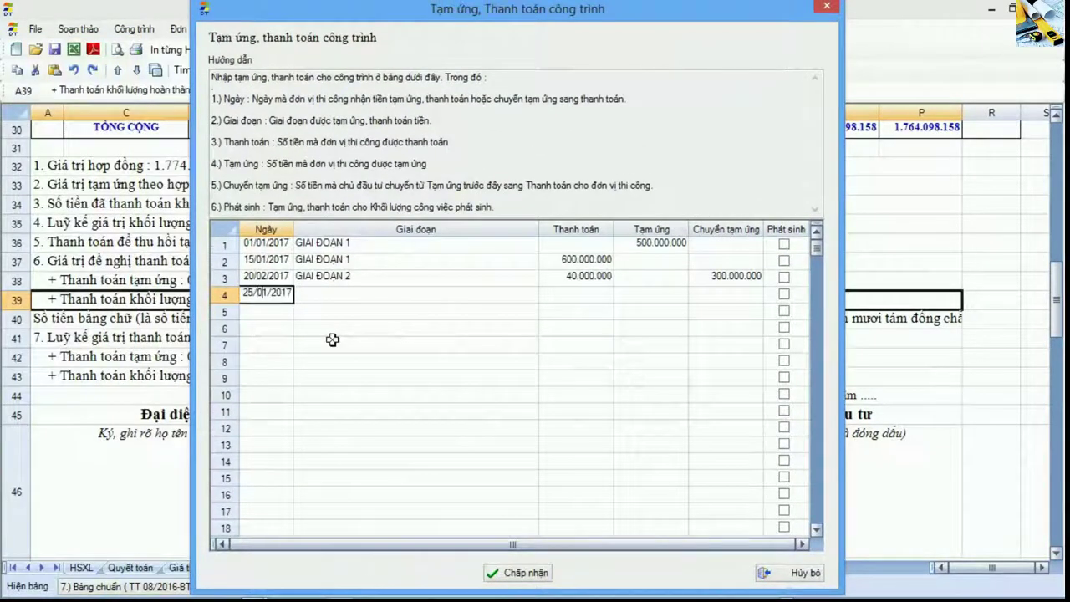
pyautogui.click(332, 292)
pyautogui.click(531, 294)
pyautogui.click(454, 320)
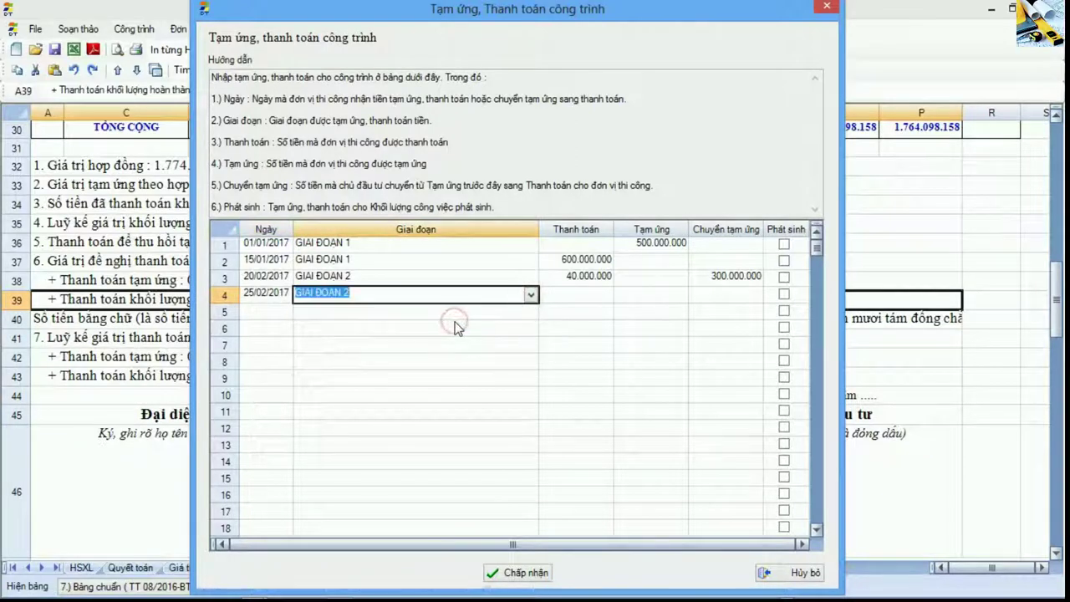
pyautogui.click(587, 295)
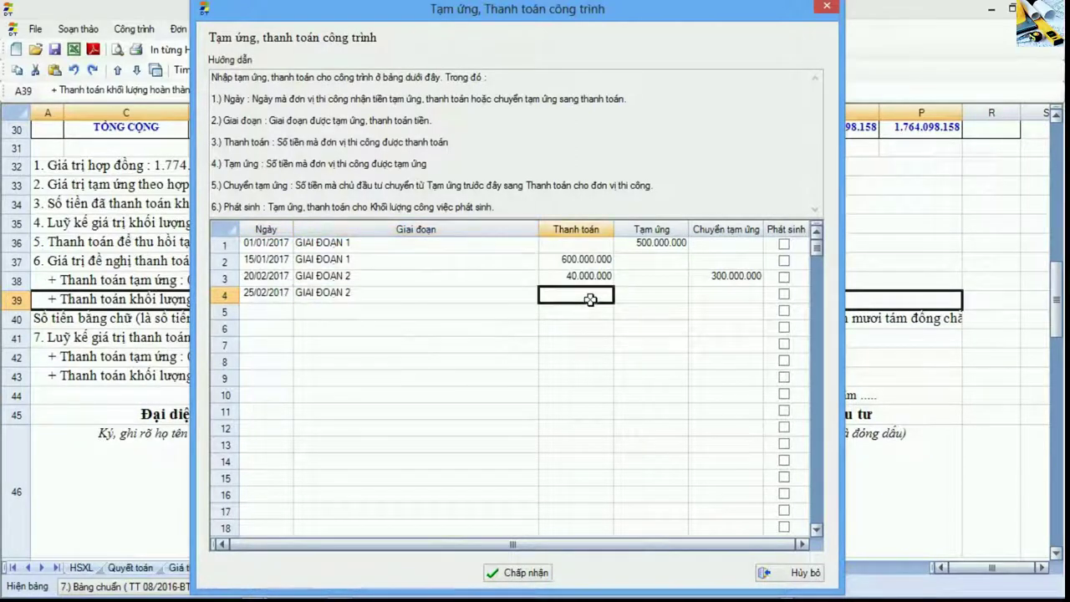
pyautogui.write('2.000.000')
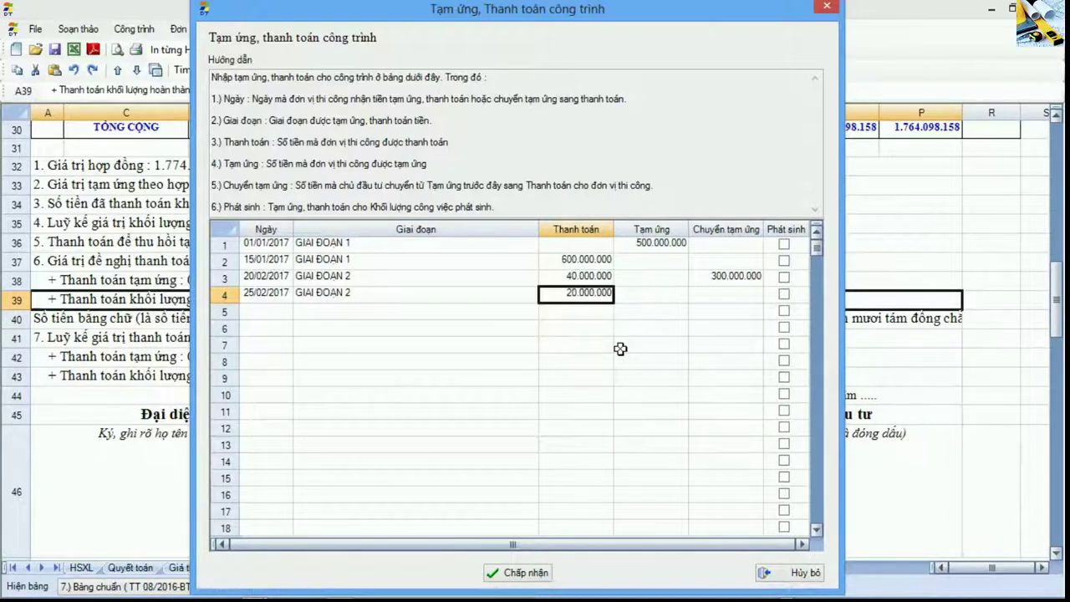
# - Mark the 25/02/2017 payment in row 4 as Phát sinh
pyautogui.click(527, 303)
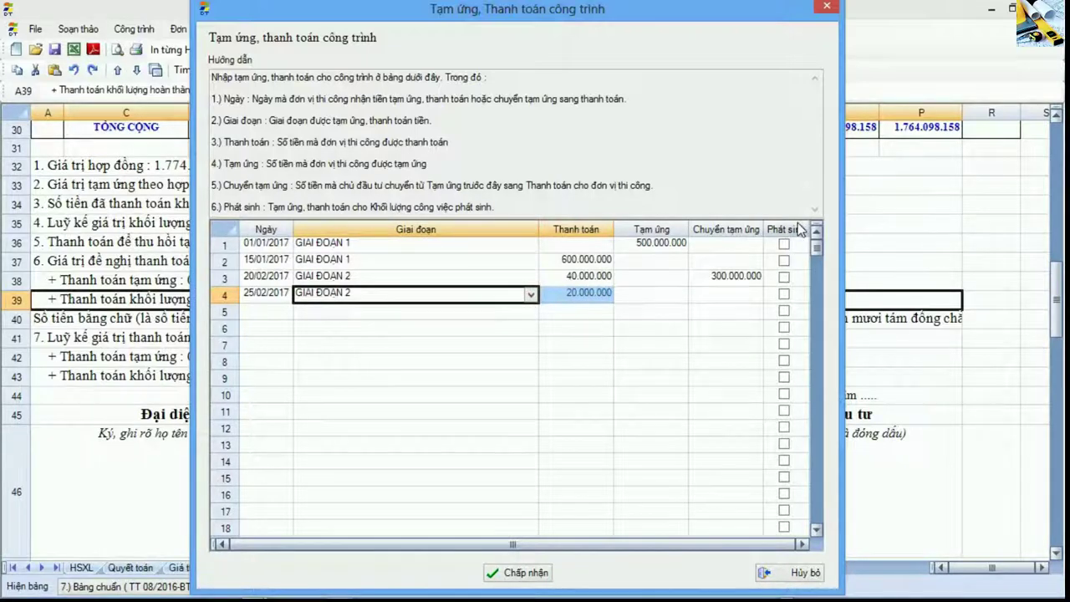
pyautogui.click(801, 229)
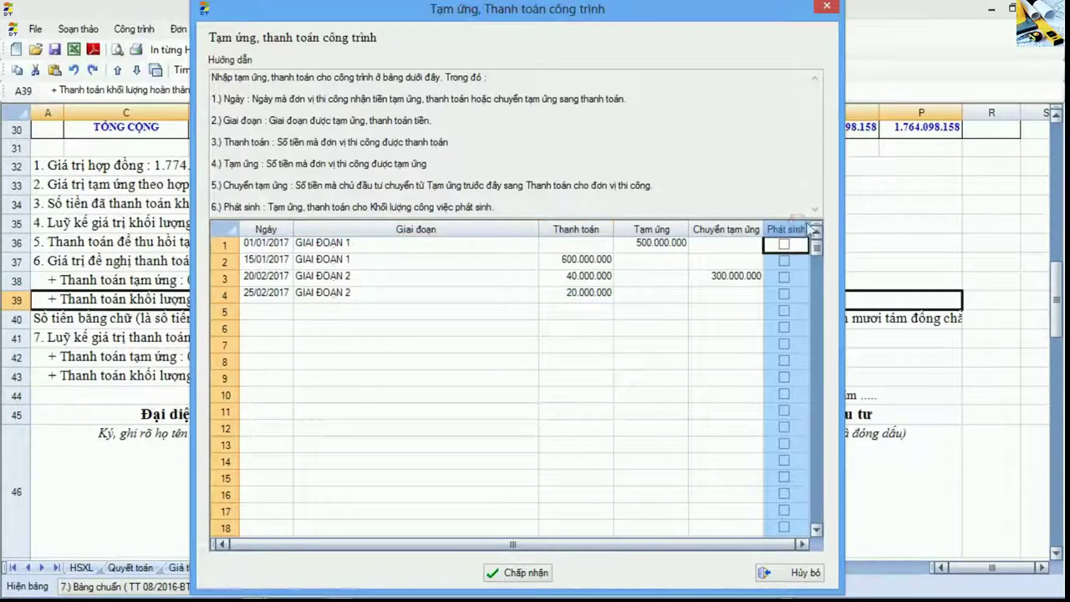
pyautogui.click(224, 301)
pyautogui.click(784, 293)
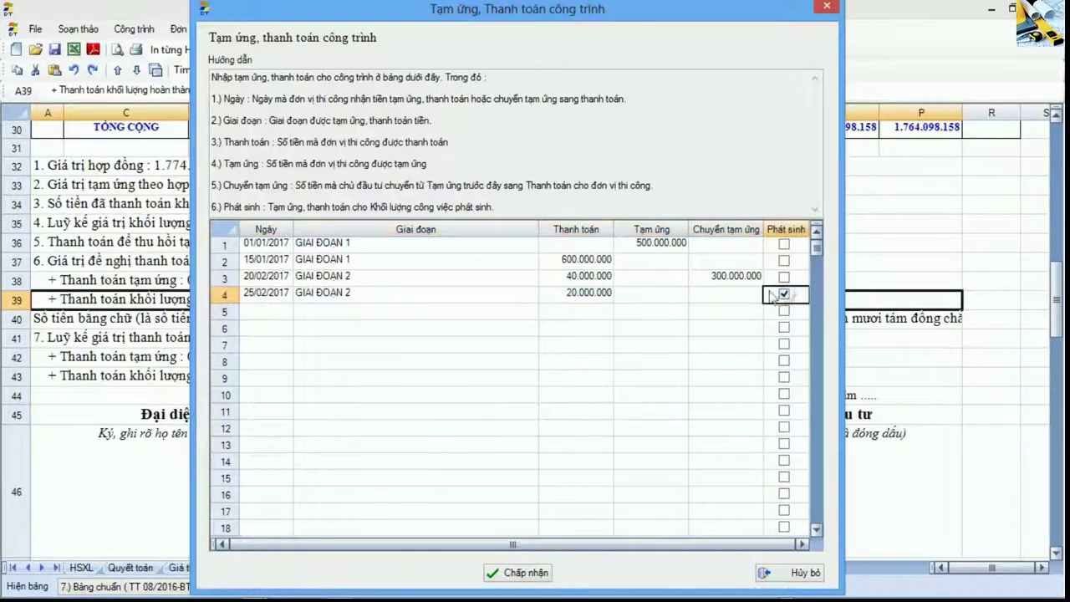
pyautogui.click(713, 298)
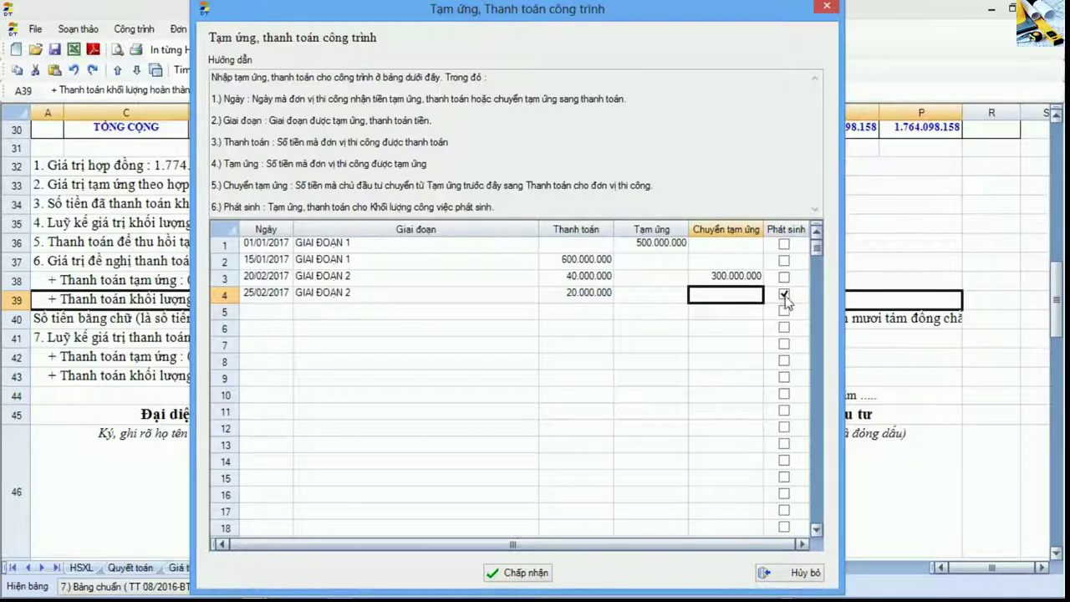
pyautogui.moveTo(492, 295); pyautogui.dragTo(629, 298)
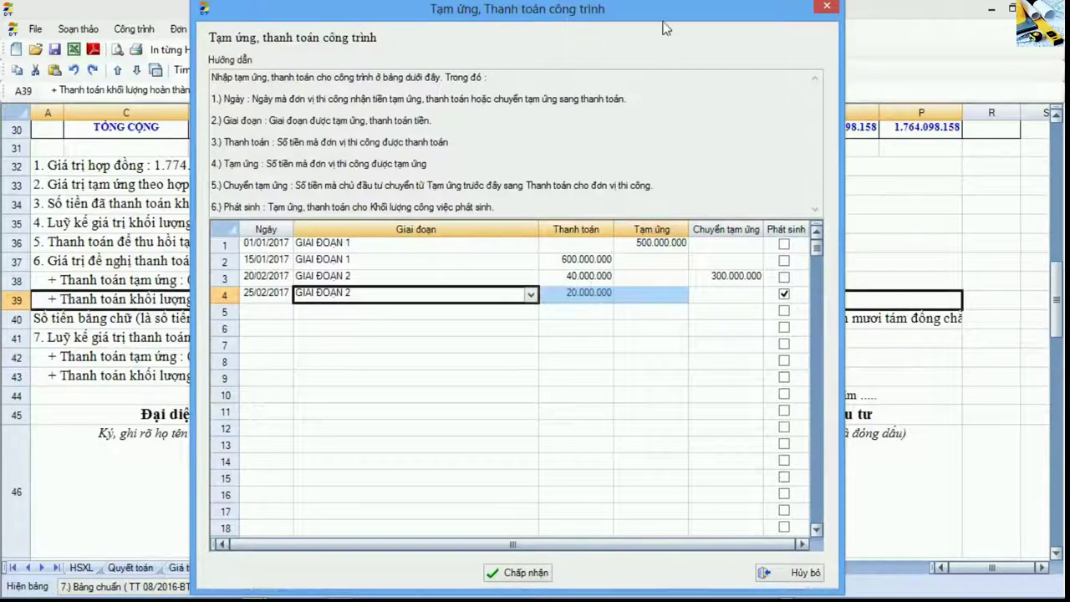
# - Compare the unmarked entries in rows 1 to 3 and the Phát sinh entry with the KL hoàn thành and KL phát sinh sheets behind the dialog
pyautogui.moveTo(664, 12); pyautogui.dragTo(437, 34)
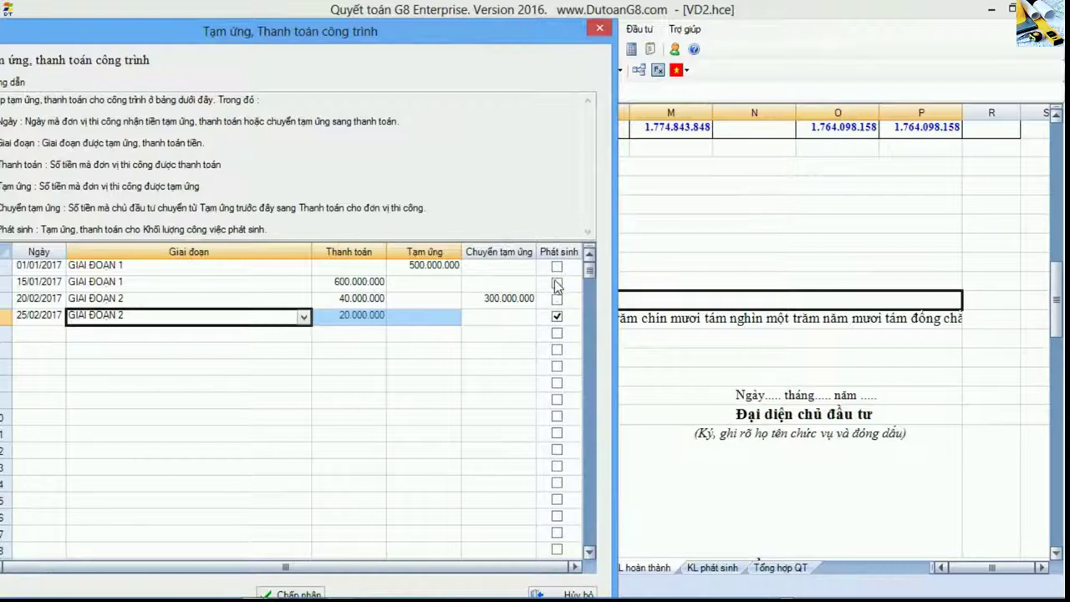
pyautogui.moveTo(11, 272); pyautogui.dragTo(12, 304)
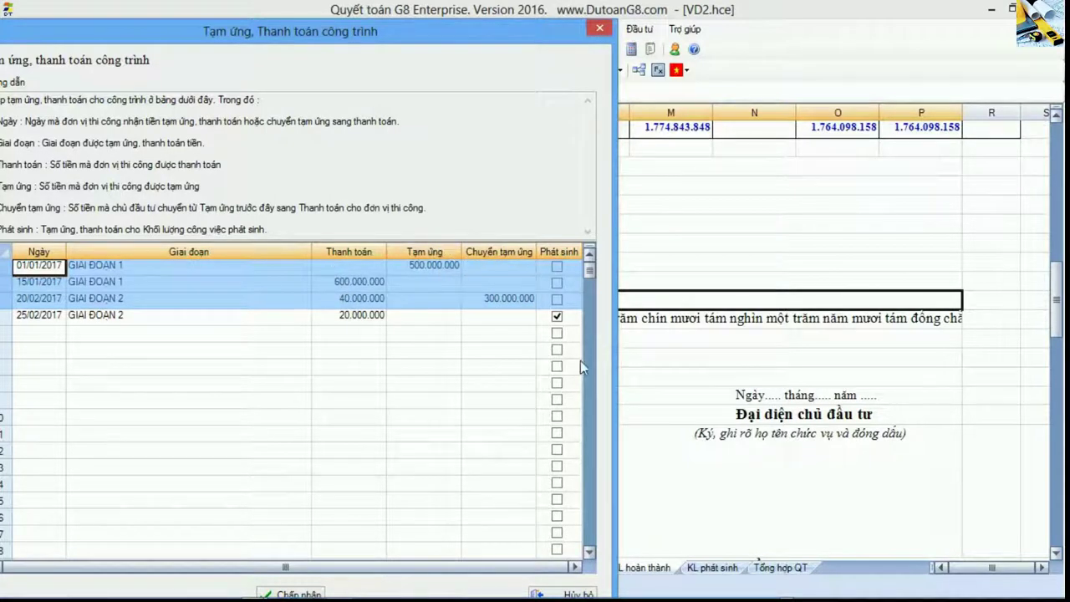
pyautogui.moveTo(532, 47); pyautogui.dragTo(405, 54)
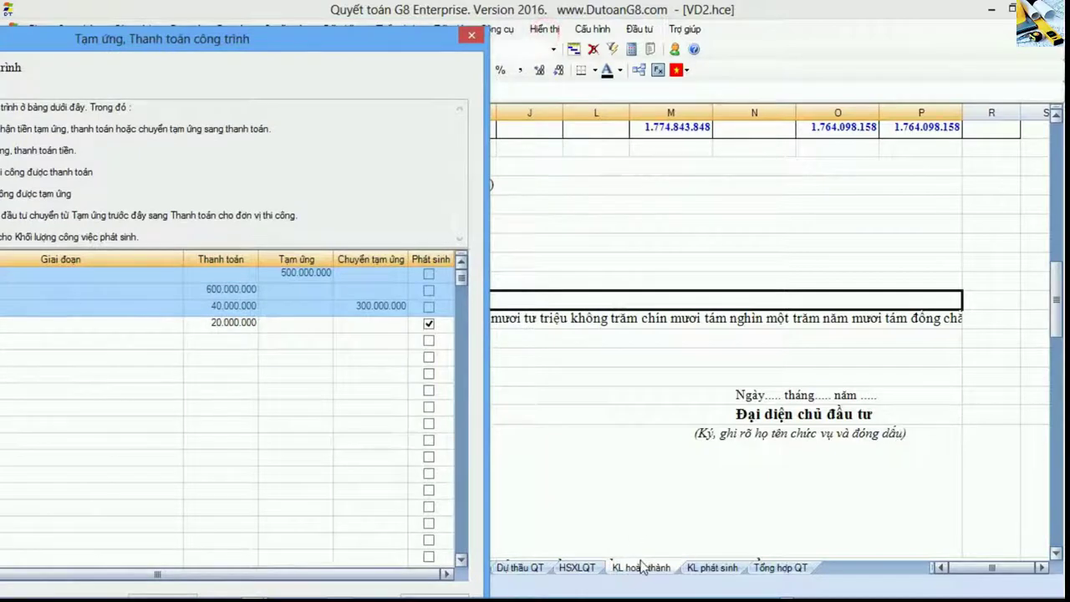
pyautogui.moveTo(416, 56); pyautogui.dragTo(792, 26)
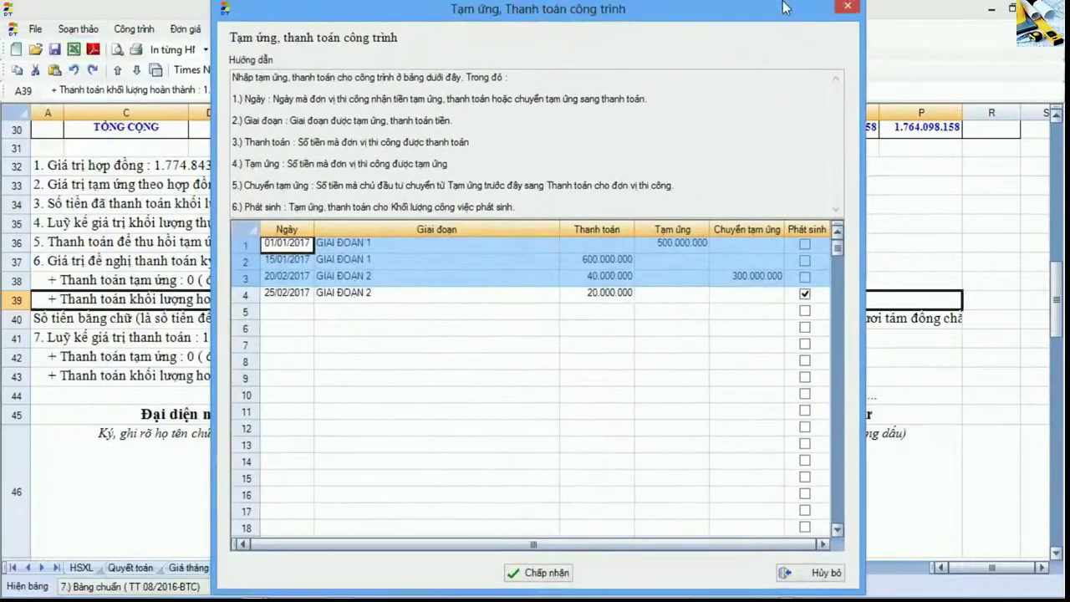
pyautogui.click(431, 296)
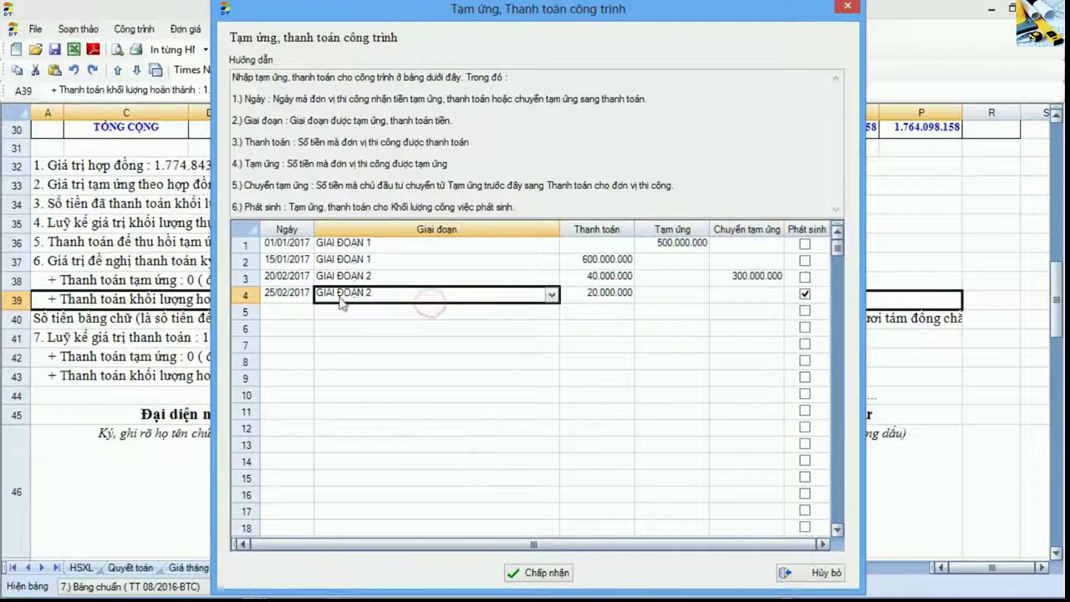
# - Examine the empty rows available for further entries and the two existing GIAI ĐOẠN 2 entries
pyautogui.click(297, 311)
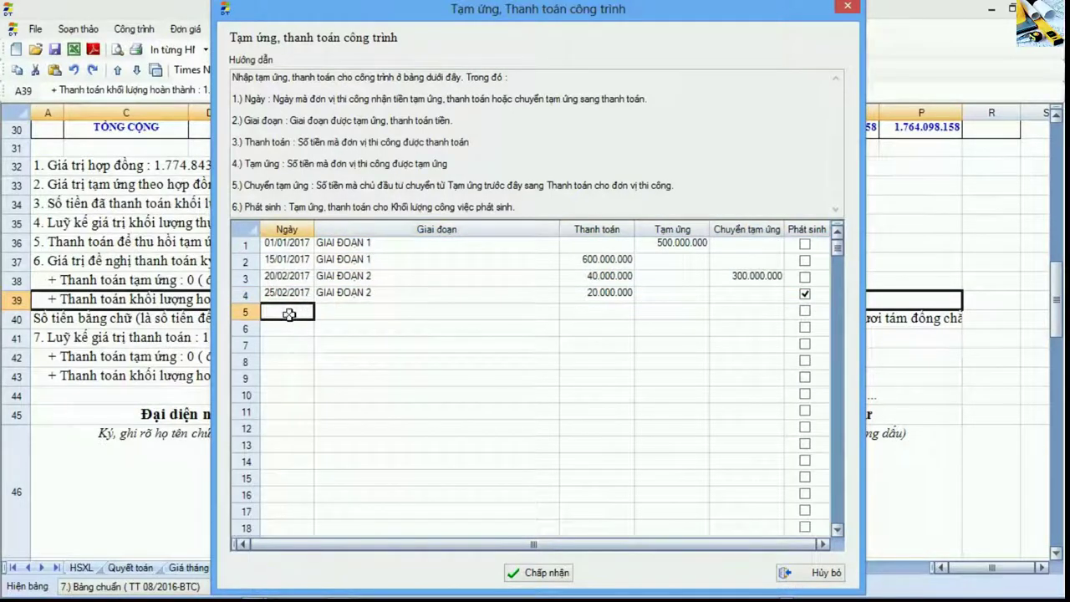
pyautogui.moveTo(289, 313); pyautogui.dragTo(739, 466)
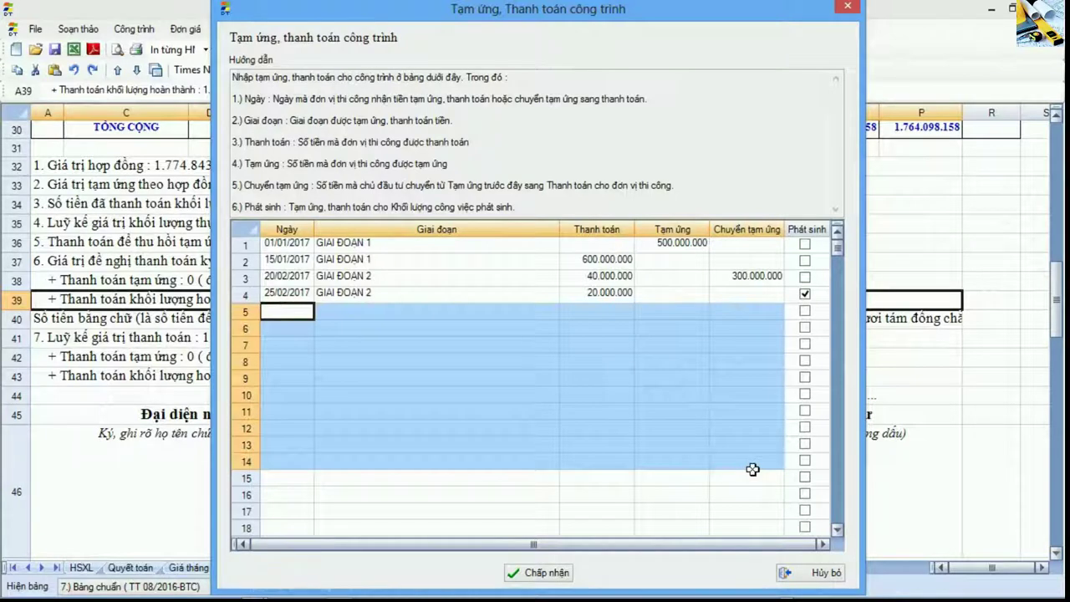
pyautogui.click(608, 399)
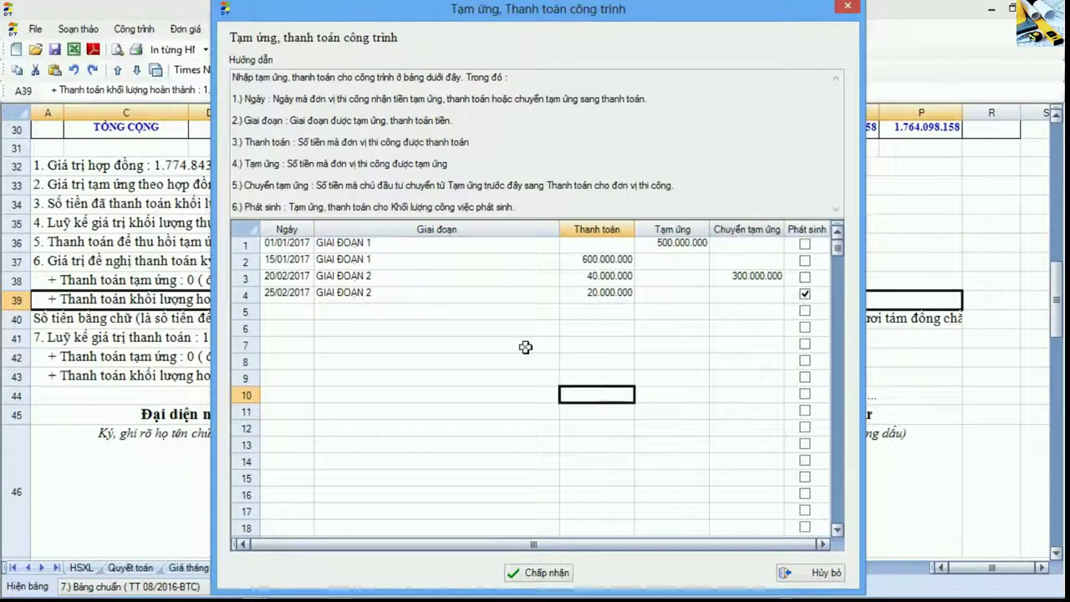
pyautogui.moveTo(280, 315); pyautogui.dragTo(741, 485)
pyautogui.click(656, 422)
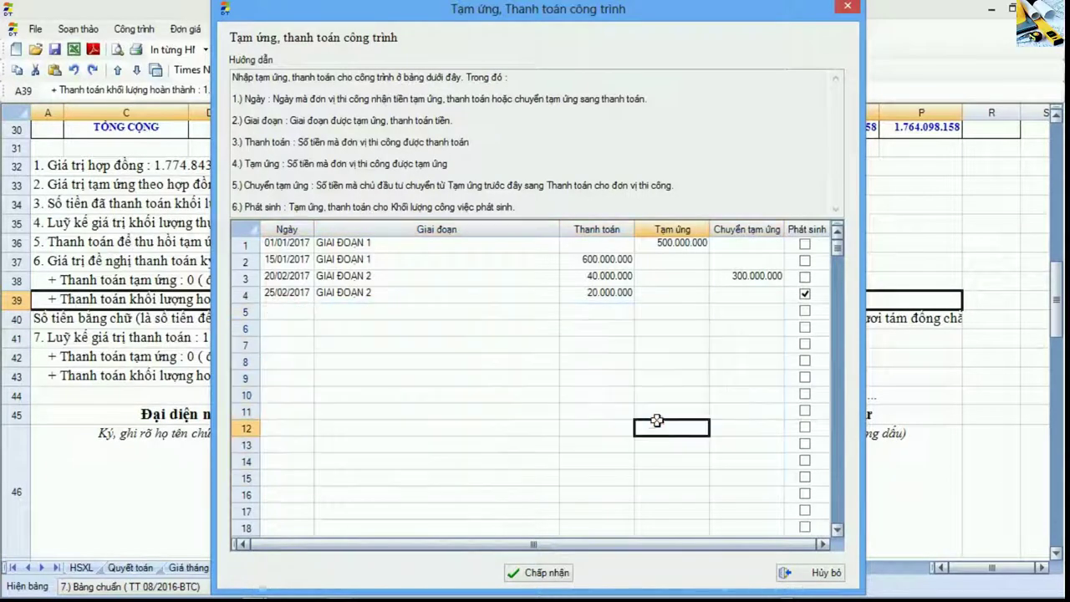
pyautogui.moveTo(284, 277); pyautogui.dragTo(818, 292)
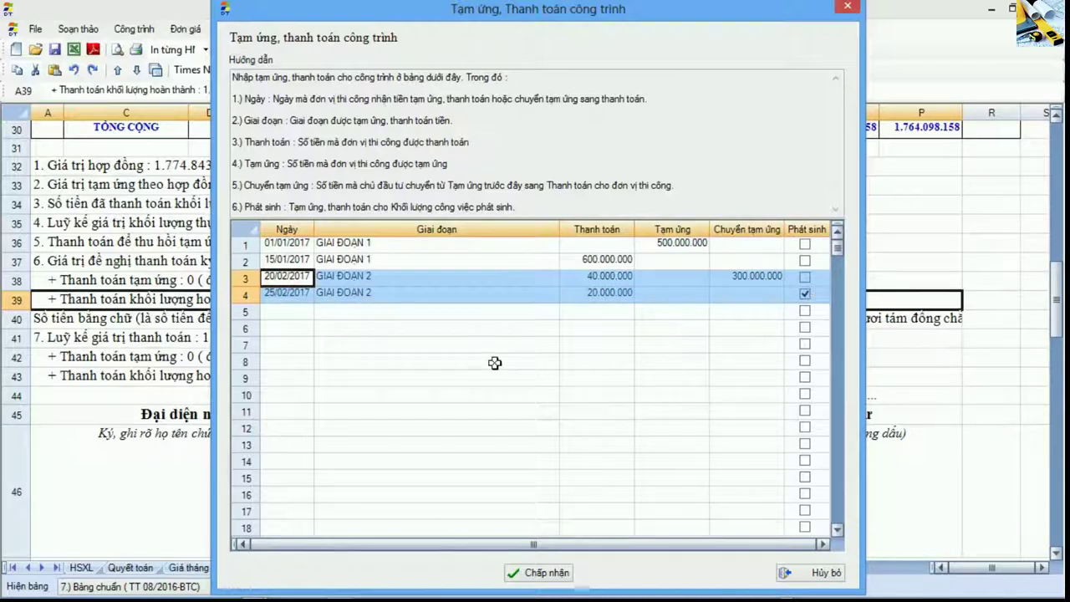
pyautogui.click(423, 313)
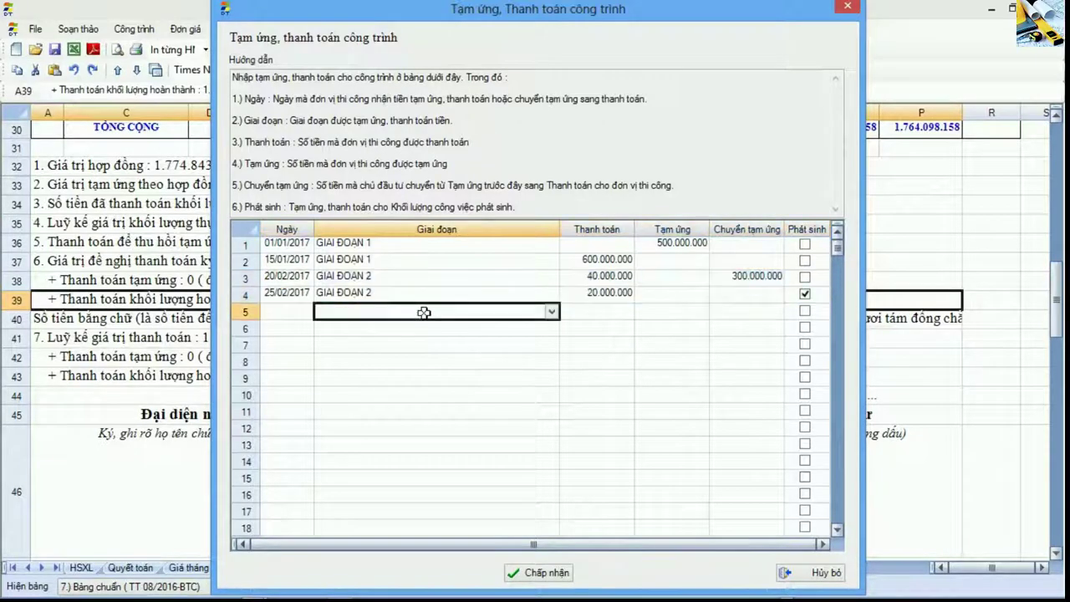
pyautogui.click(299, 312)
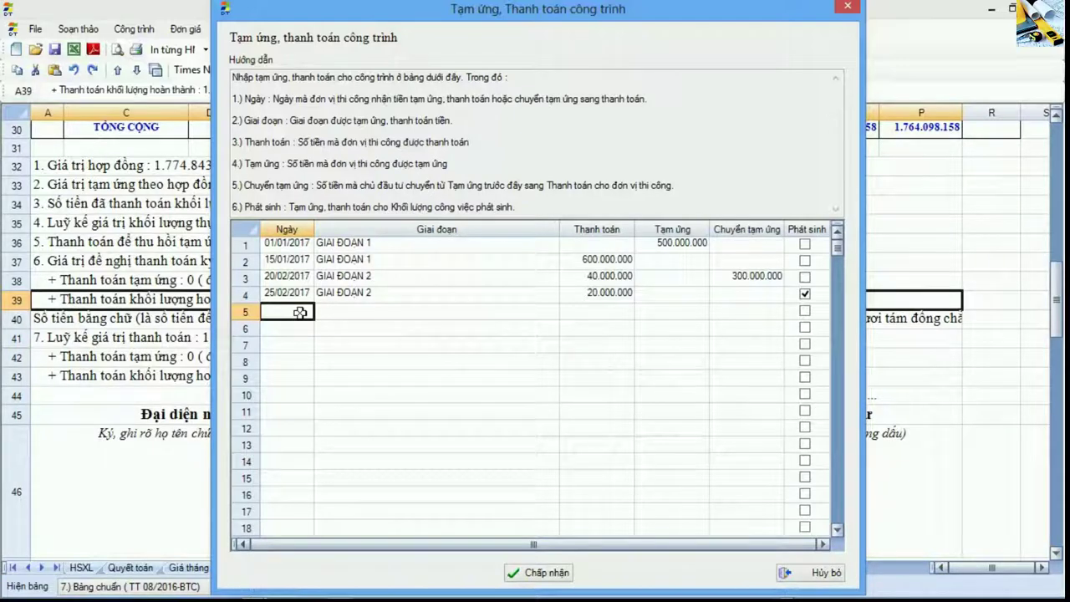
# - Review the stages, dates and amounts of all four advance and payment entries
pyautogui.moveTo(374, 244); pyautogui.dragTo(374, 297)
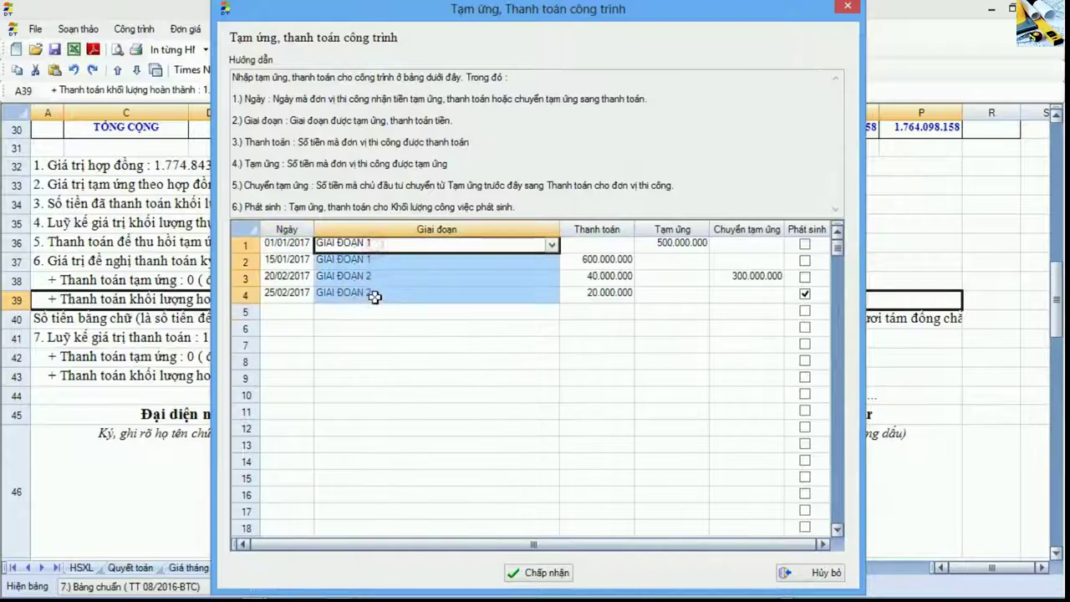
pyautogui.click(286, 244)
pyautogui.click(287, 260)
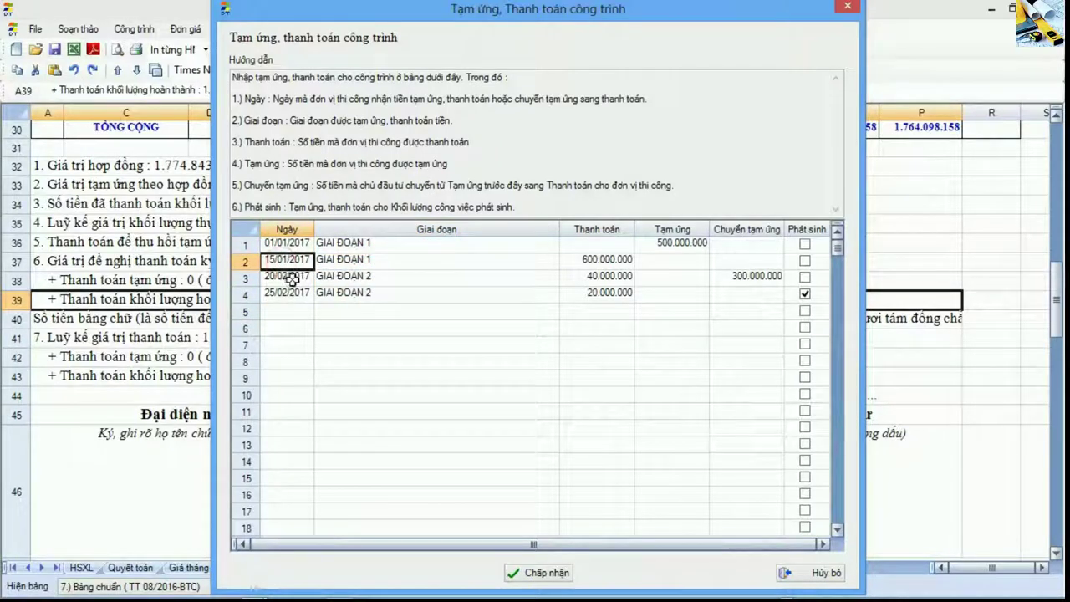
pyautogui.click(289, 278)
pyautogui.click(287, 311)
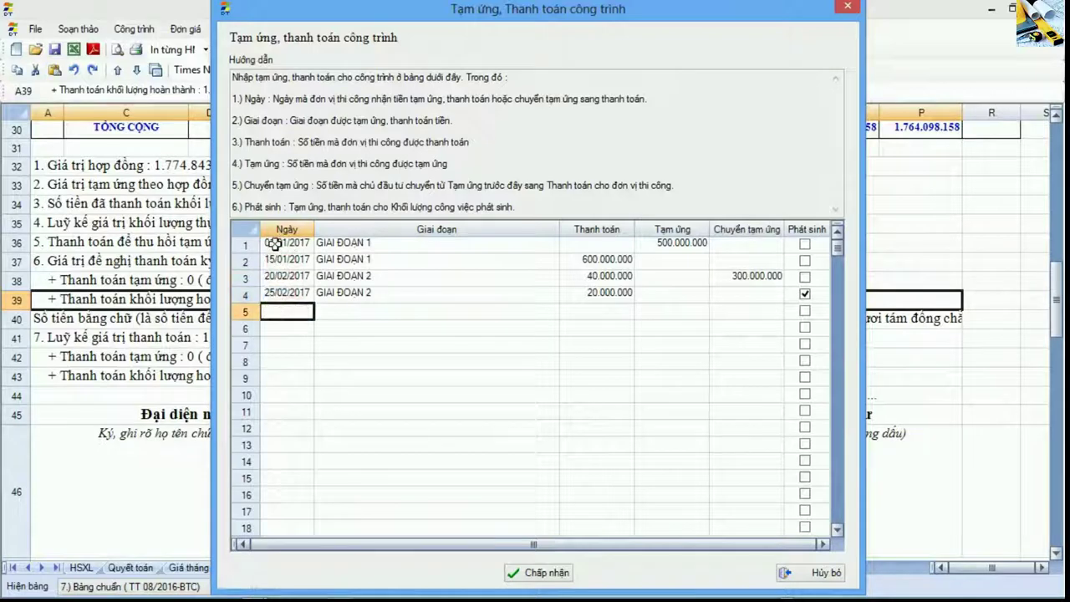
pyautogui.moveTo(274, 244); pyautogui.dragTo(812, 296)
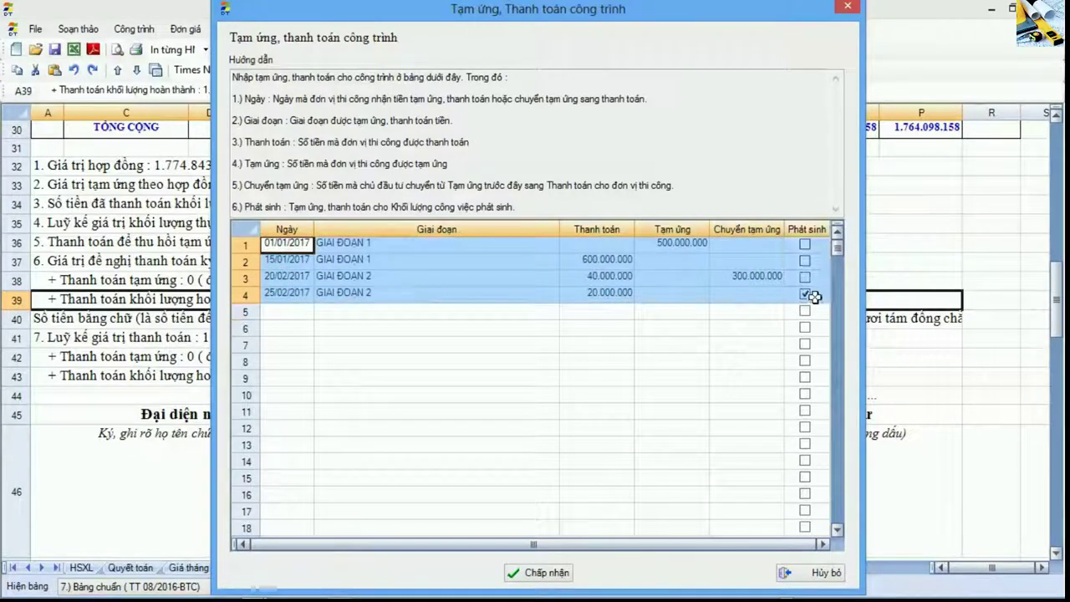
pyautogui.click(297, 314)
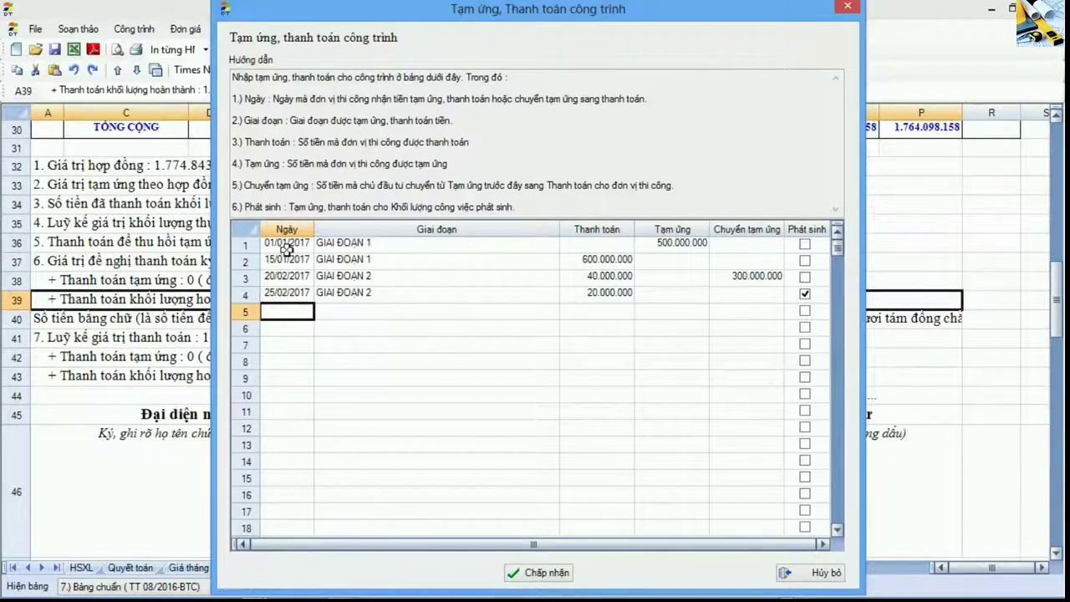
# - Check the date order of the first two entries against the empty rows from row 5 down
pyautogui.moveTo(287, 243); pyautogui.dragTo(287, 260)
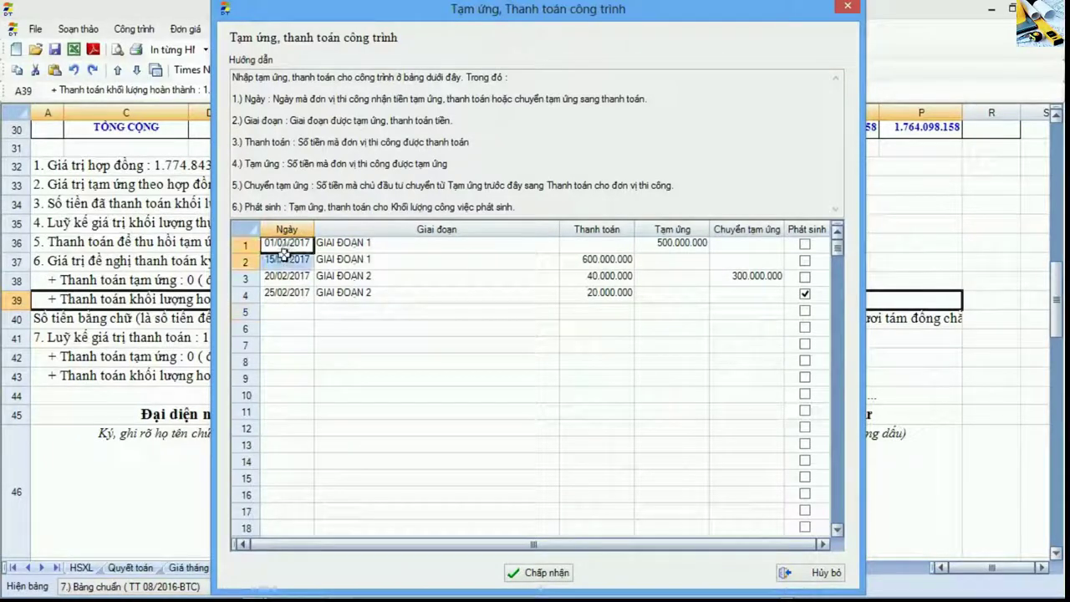
pyautogui.click(293, 317)
pyautogui.moveTo(292, 346); pyautogui.dragTo(292, 409)
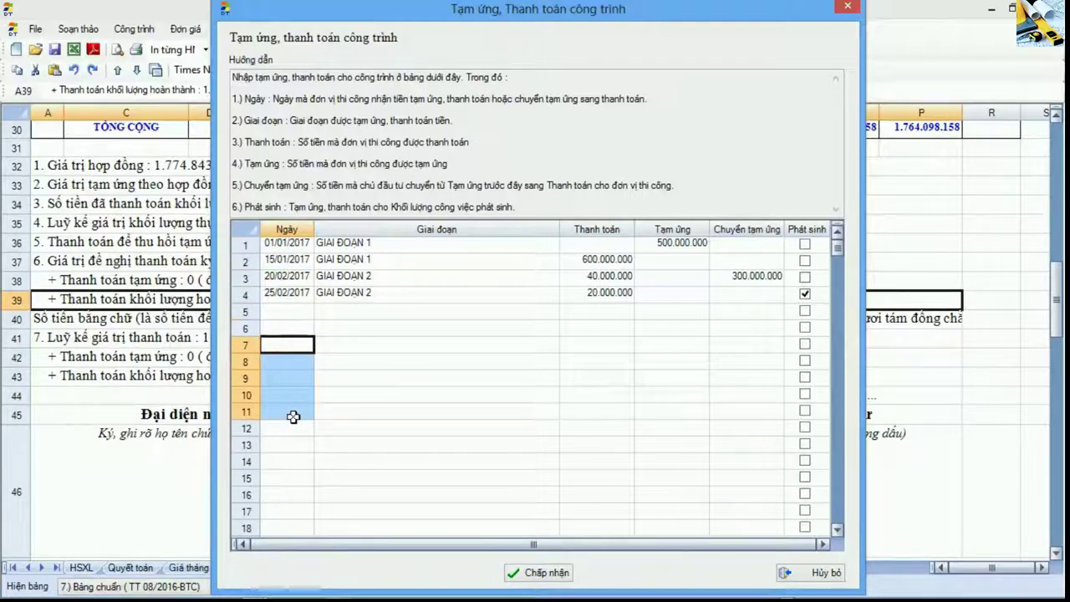
pyautogui.moveTo(293, 417); pyautogui.dragTo(786, 431)
pyautogui.click(286, 314)
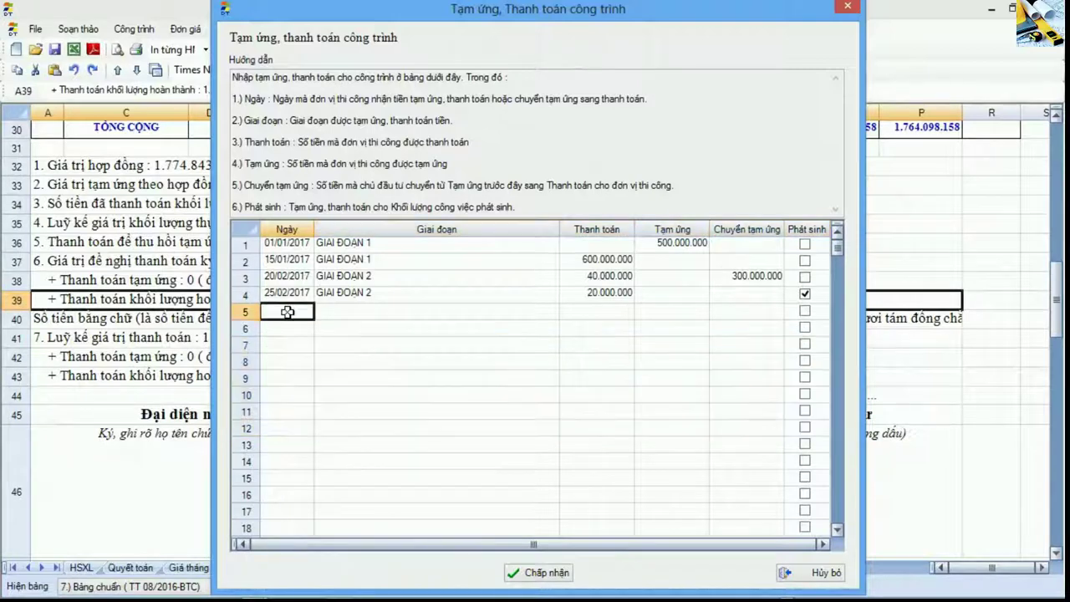
# - Review the dates, stages, amounts and Phát sinh marks of the four advance and payment entries
pyautogui.click(291, 244)
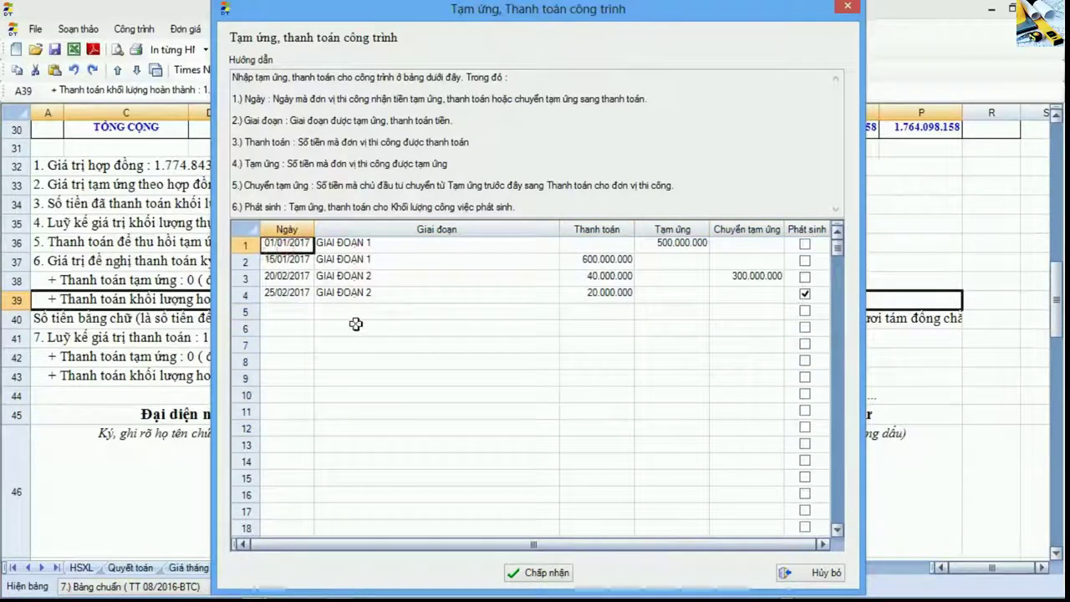
pyautogui.click(293, 328)
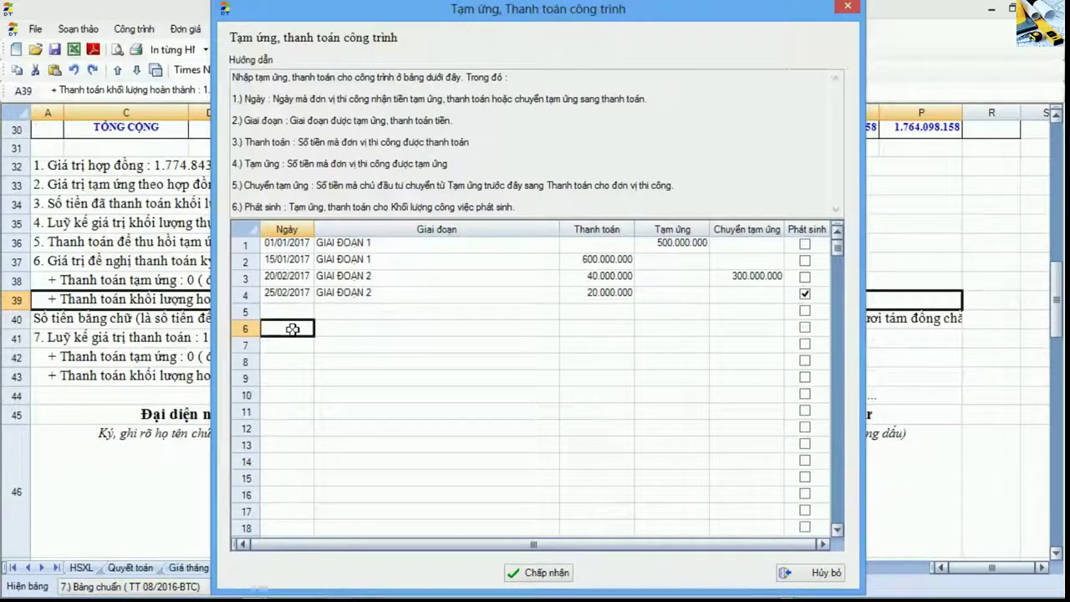
pyautogui.moveTo(603, 247); pyautogui.dragTo(782, 294)
pyautogui.moveTo(477, 328); pyautogui.dragTo(447, 246)
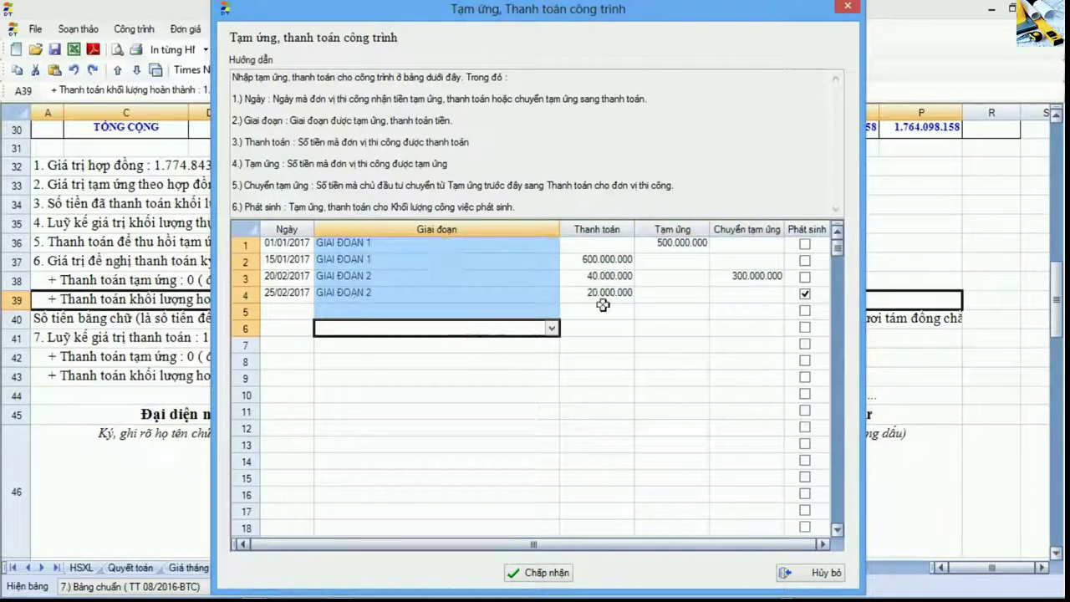
pyautogui.click(815, 230)
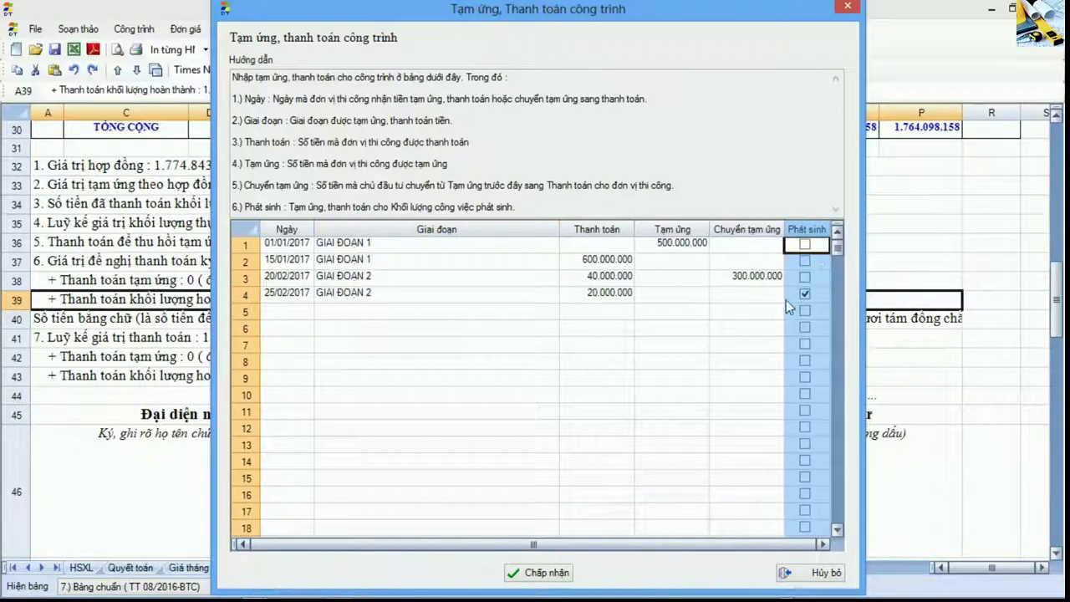
pyautogui.click(673, 296)
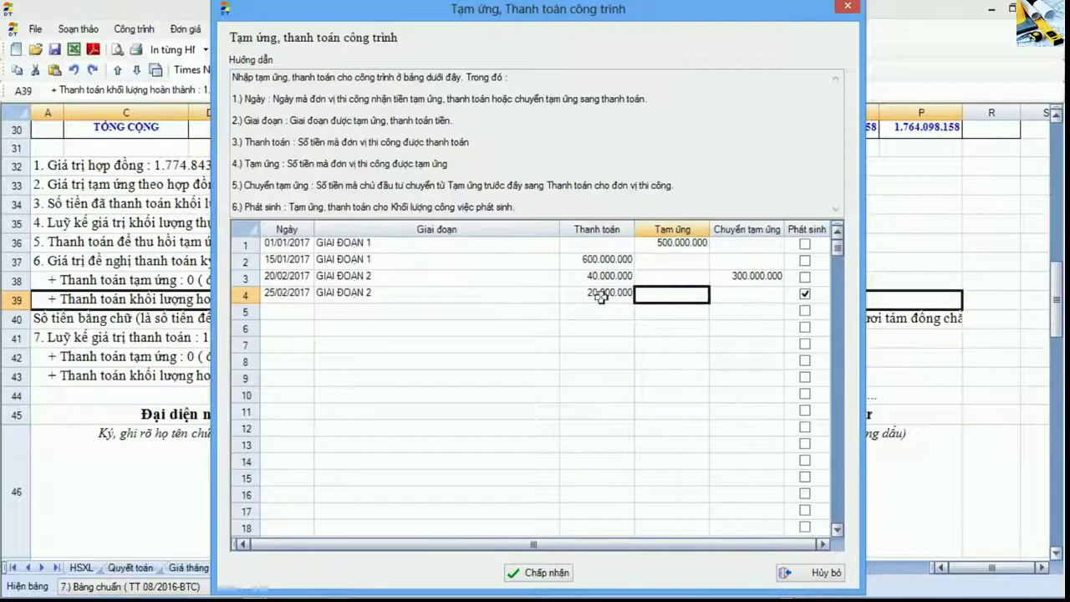
# - Check the empty rows from row 5 down and accept the four advance and payment entries
pyautogui.moveTo(293, 313); pyautogui.dragTo(728, 465)
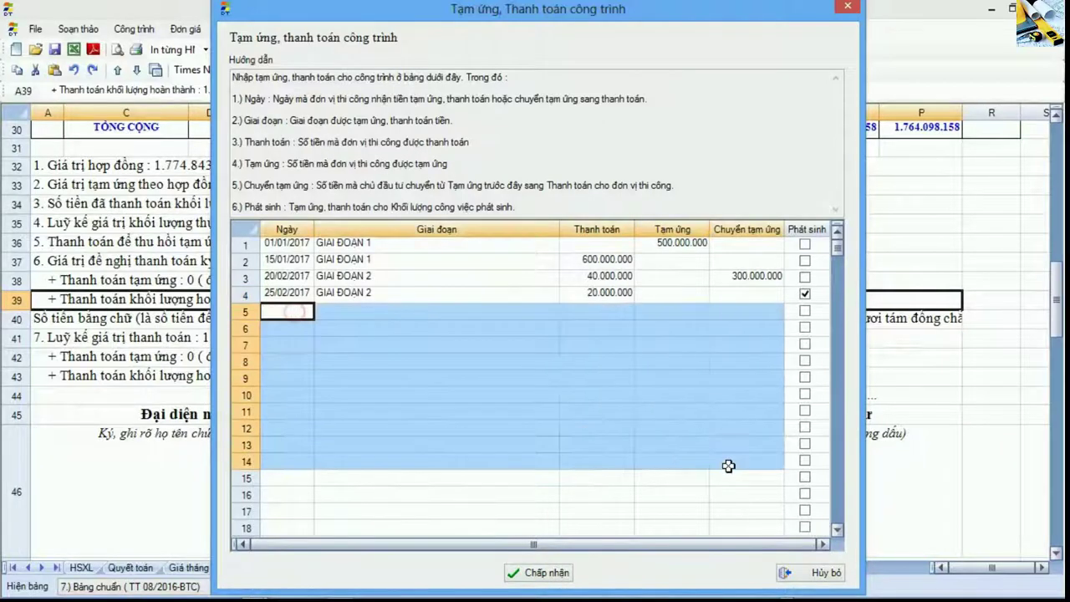
pyautogui.click(592, 393)
pyautogui.click(293, 311)
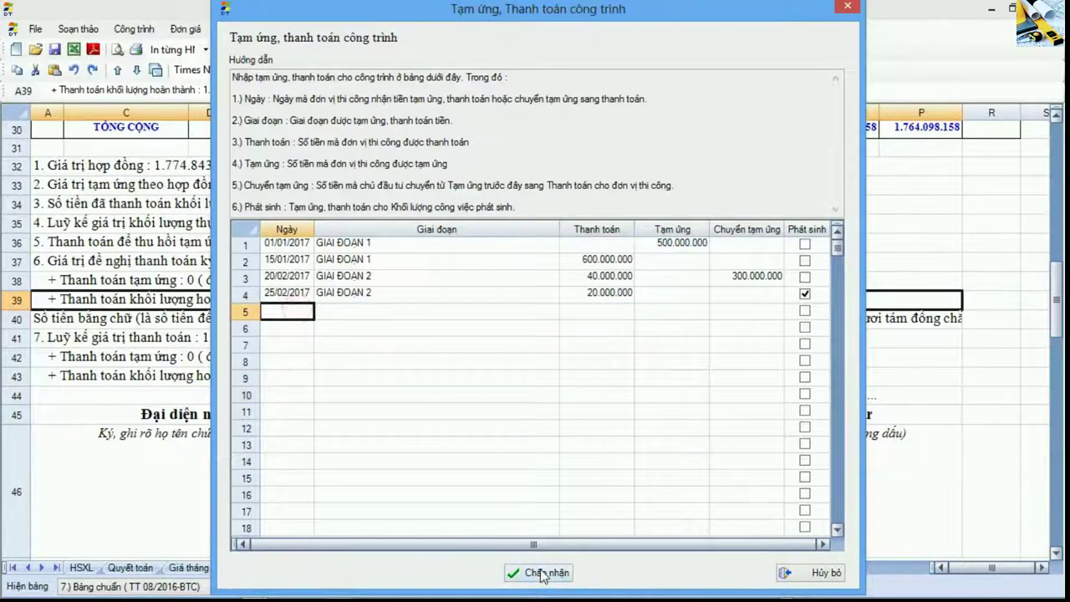
pyautogui.click(539, 573)
# - Examine the seven payment indicators in rows 32 to 43 of the KL hoàn thành sheet
pyautogui.click(443, 371)
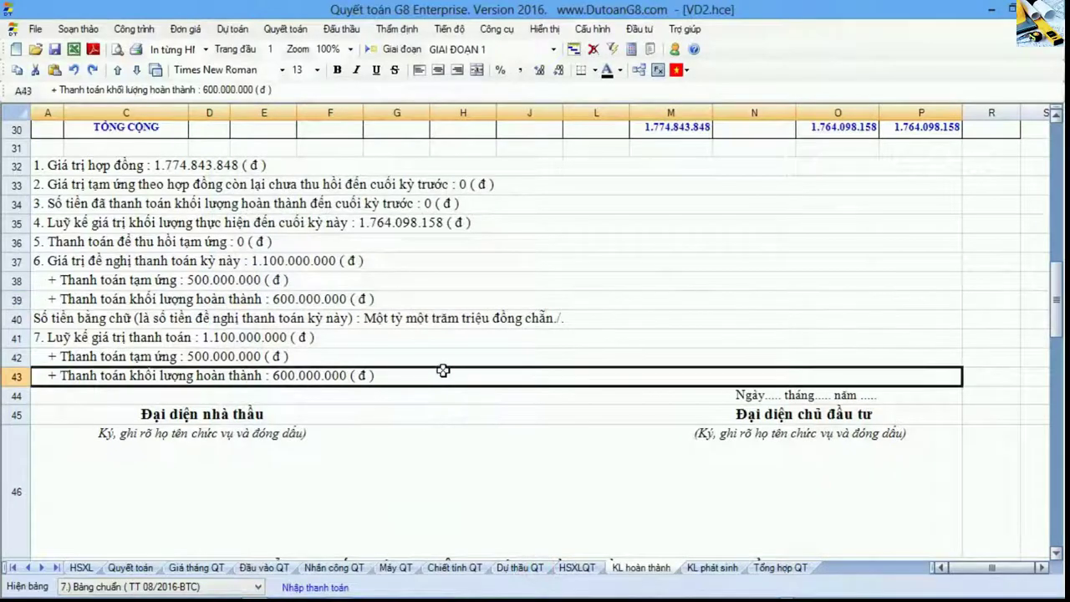
pyautogui.scroll(2, 419, 355)
pyautogui.scroll(3, 419, 354)
pyautogui.scroll(-5, 418, 355)
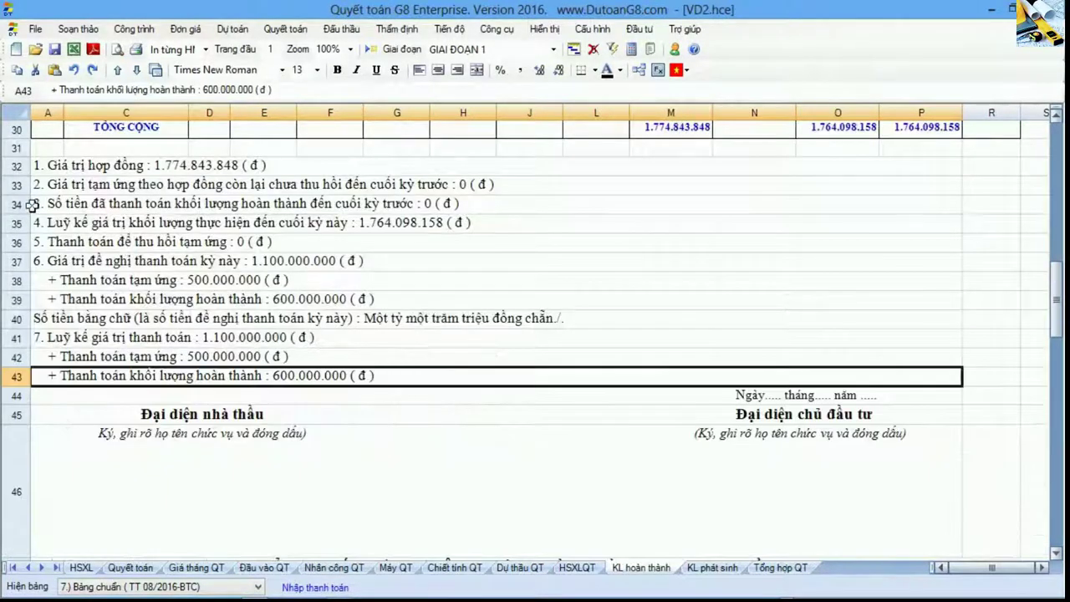
pyautogui.moveTo(21, 165); pyautogui.dragTo(42, 374)
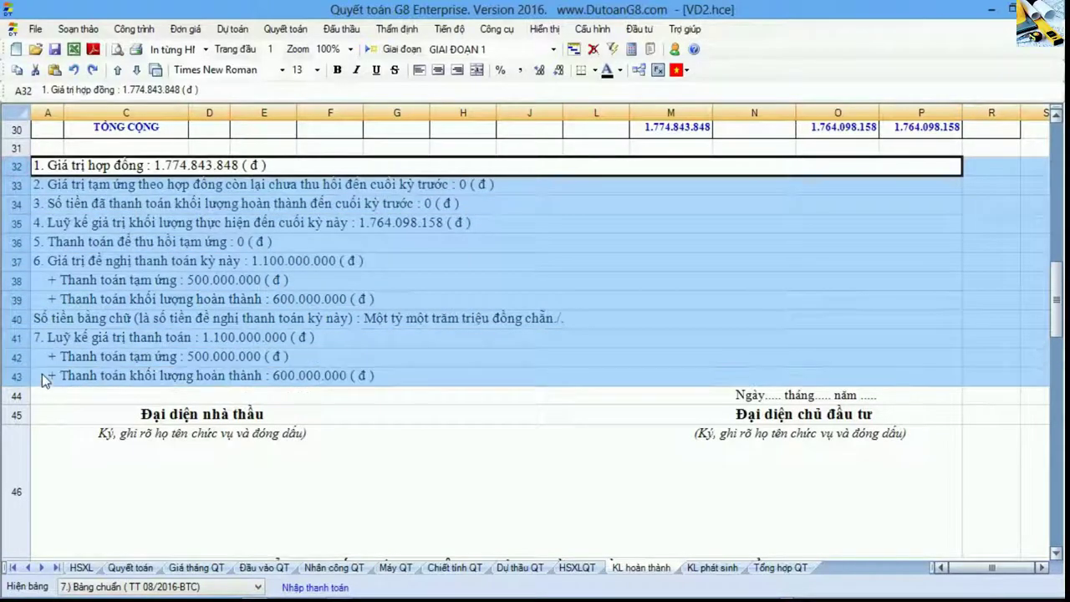
pyautogui.click(184, 281)
# - Review the payment indicators in rows 22 to 33 of the KL phát sinh sheet
pyautogui.click(707, 569)
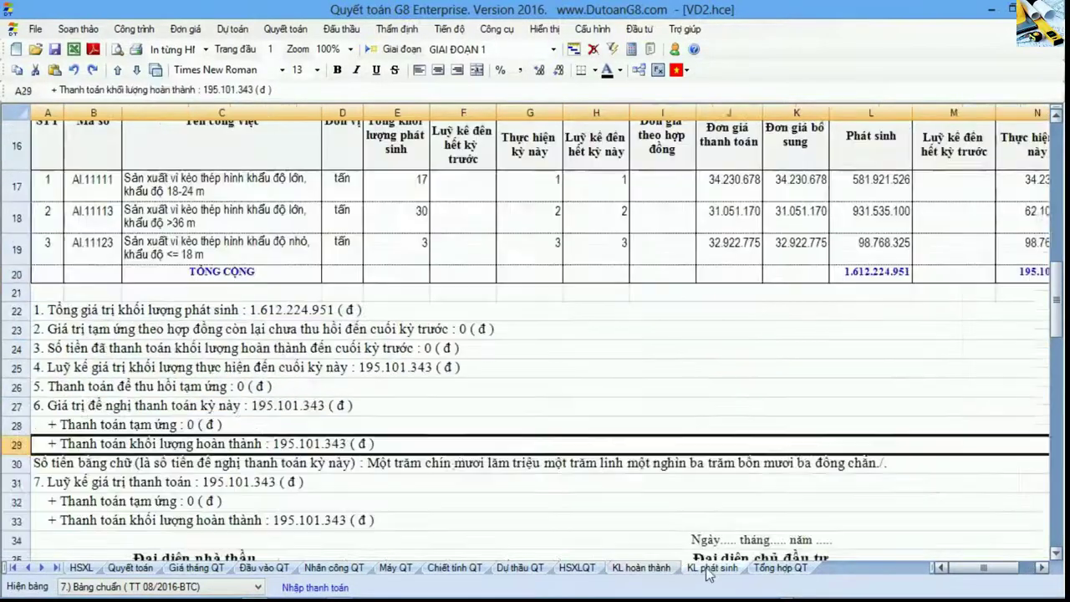
pyautogui.moveTo(25, 197); pyautogui.dragTo(39, 406)
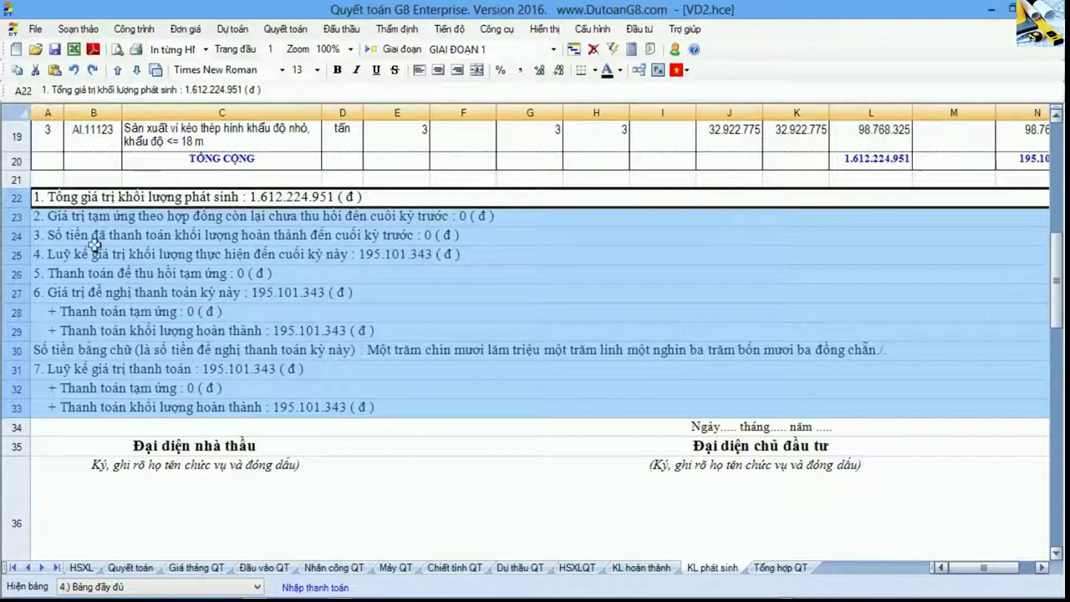
pyautogui.click(71, 199)
# - Return to the KL hoàn thành sheet and examine indicator 1, Giá trị hợp đồng
pyautogui.click(641, 567)
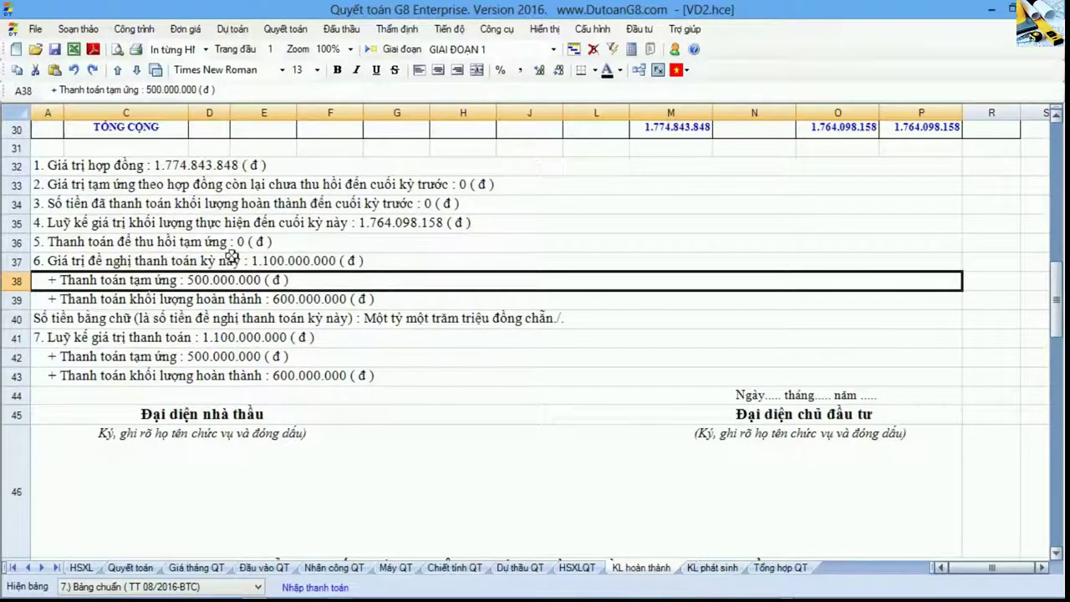
pyautogui.click(124, 167)
pyautogui.scroll(1, 206, 252)
pyautogui.scroll(1, 207, 250)
pyautogui.scroll(-2, 208, 253)
pyautogui.click(20, 166)
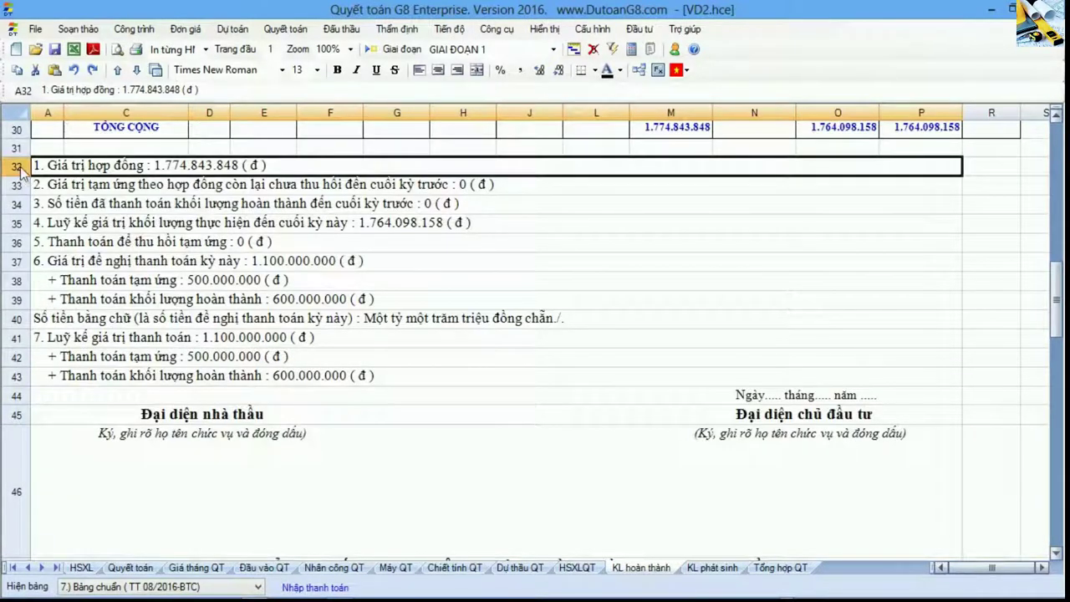
# - Trace the Giá trị hợp đồng indicator to the TỔNG CỘNG of the Theo hợp đồng column under Thành tiền
pyautogui.scroll(1, 516, 324)
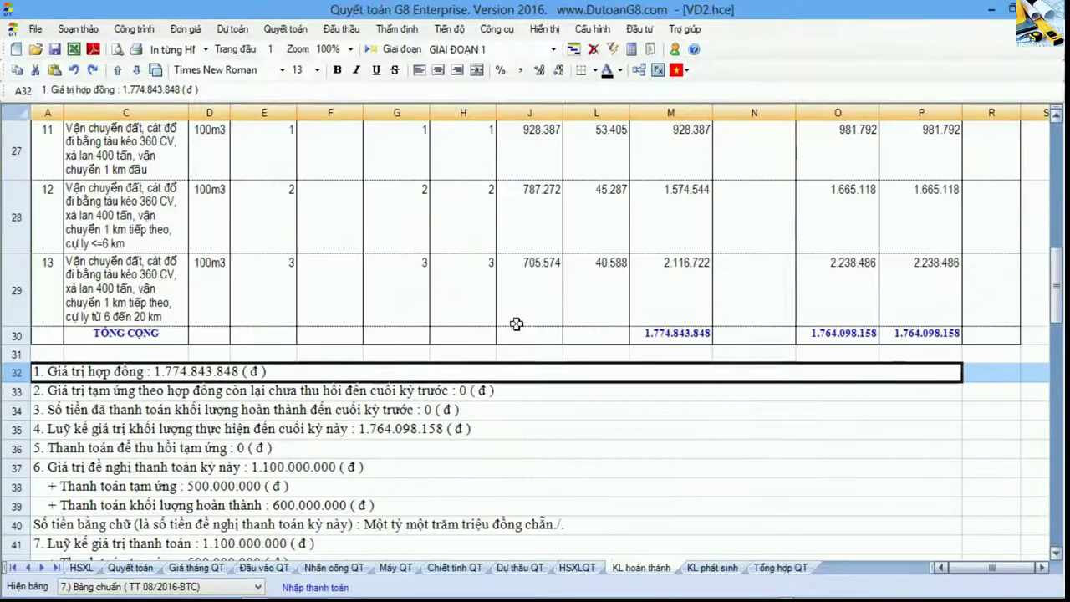
pyautogui.scroll(3, 701, 394)
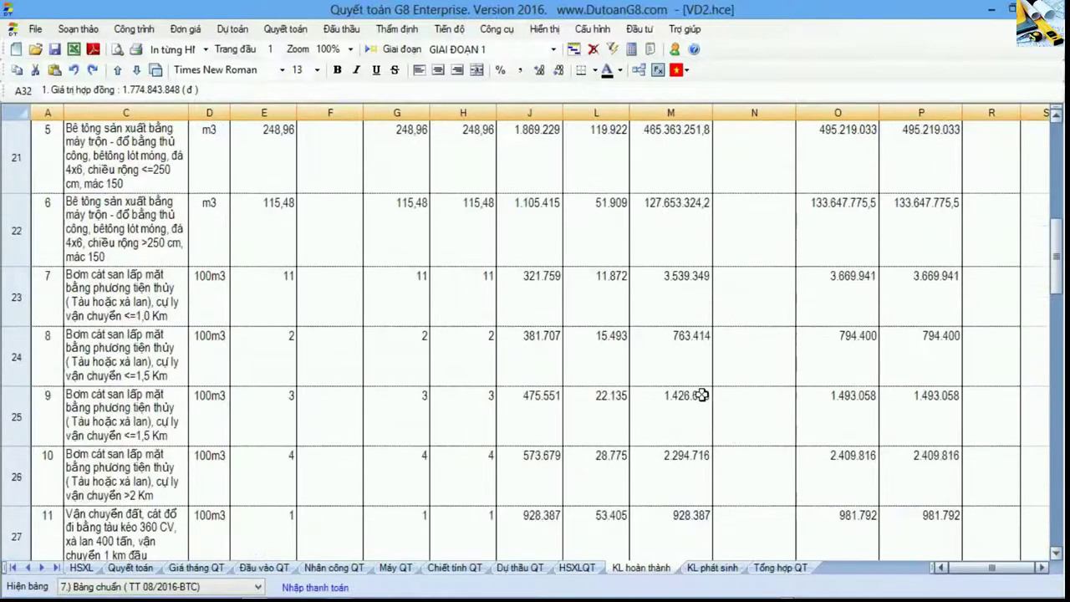
pyautogui.scroll(2, 702, 394)
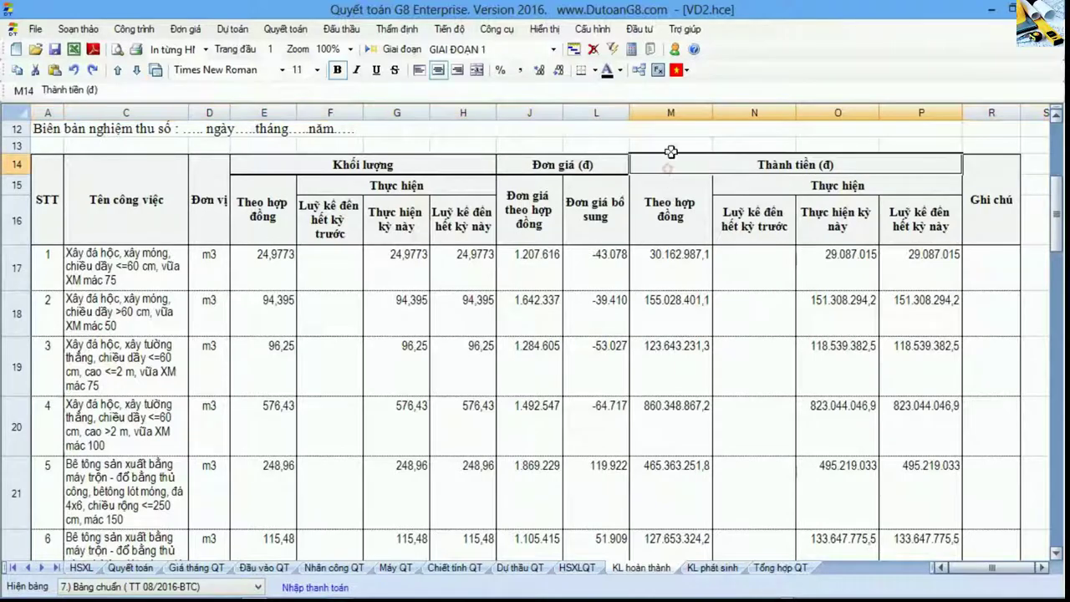
pyautogui.click(671, 112)
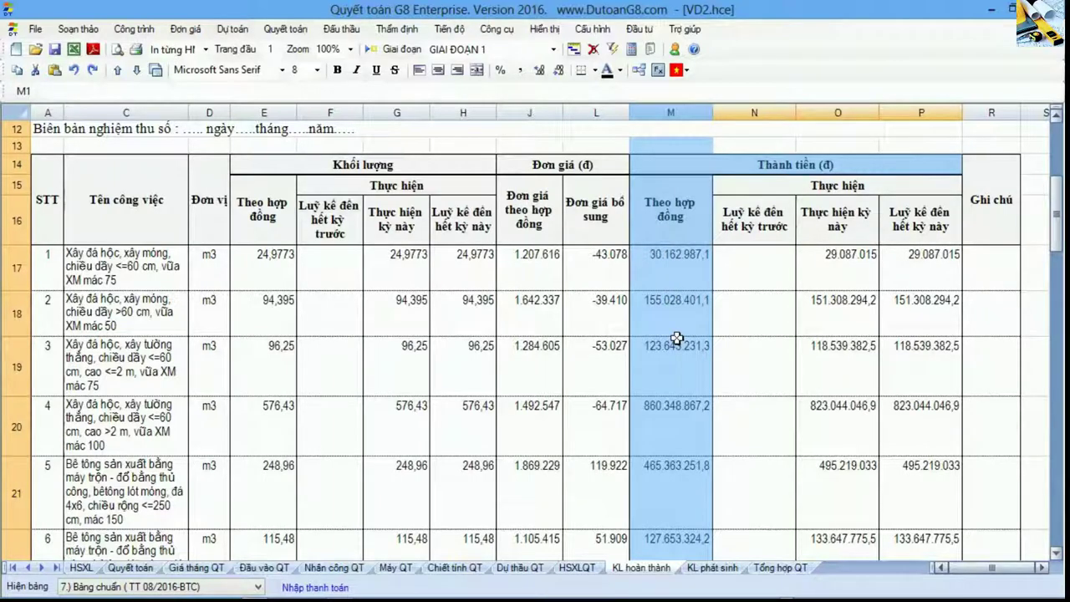
pyautogui.scroll(-5, 677, 338)
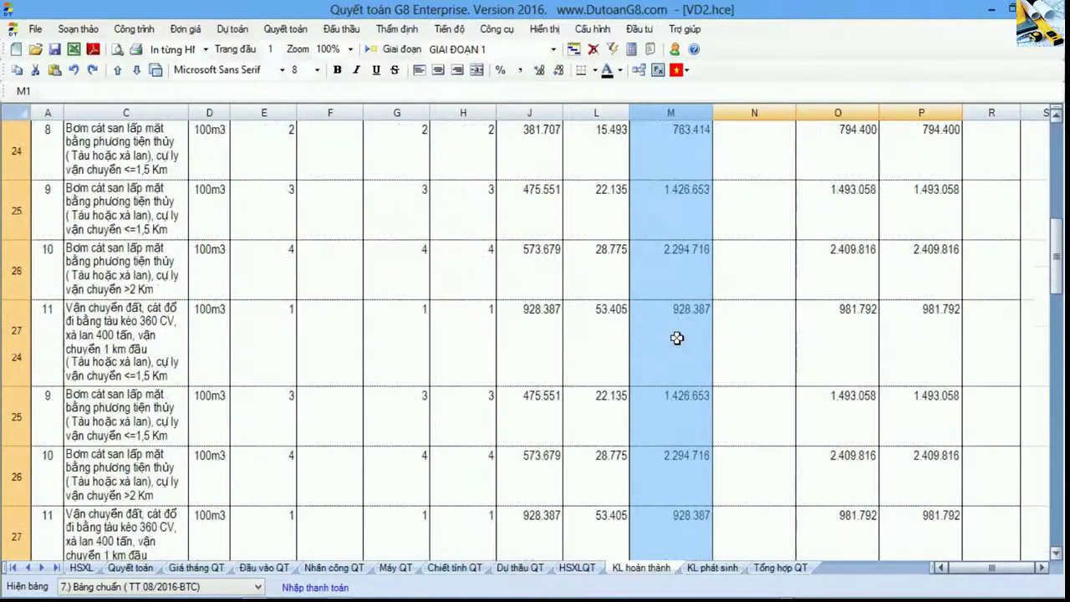
pyautogui.click(676, 335)
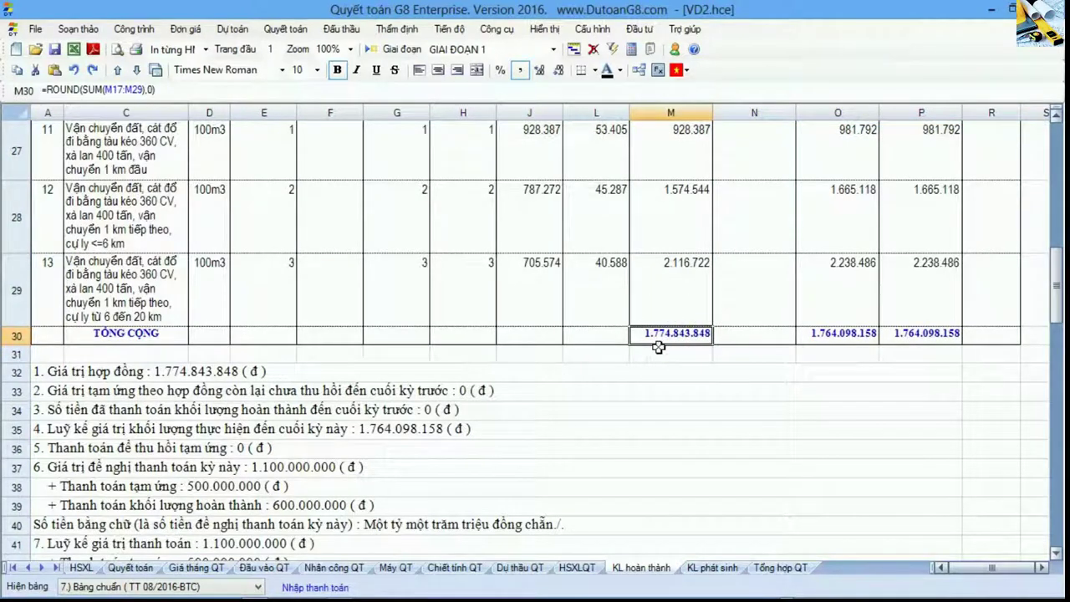
pyautogui.moveTo(131, 314); pyautogui.dragTo(97, 166)
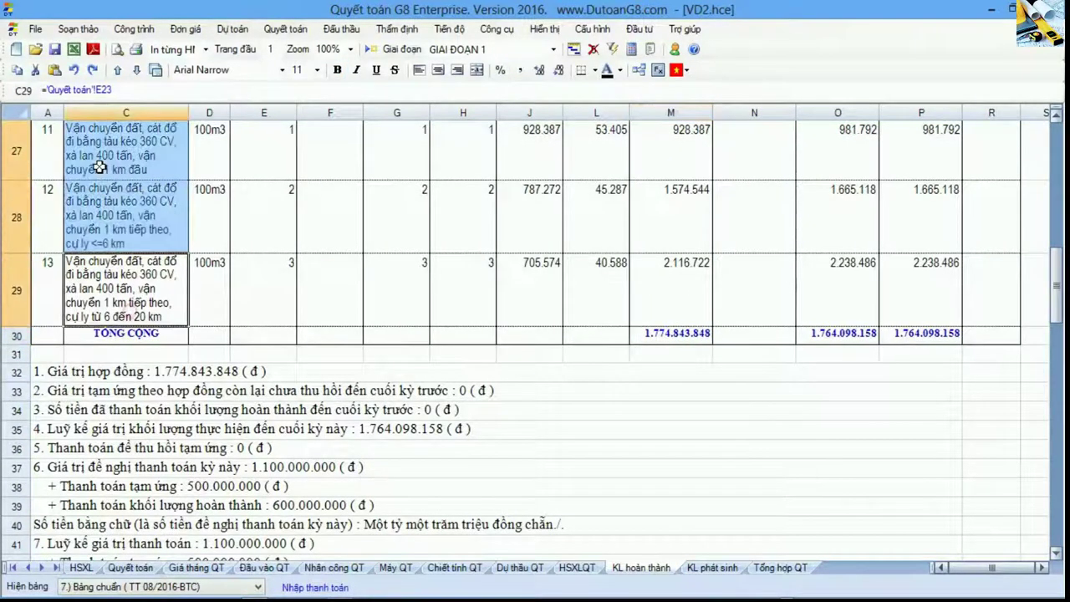
pyautogui.click(680, 336)
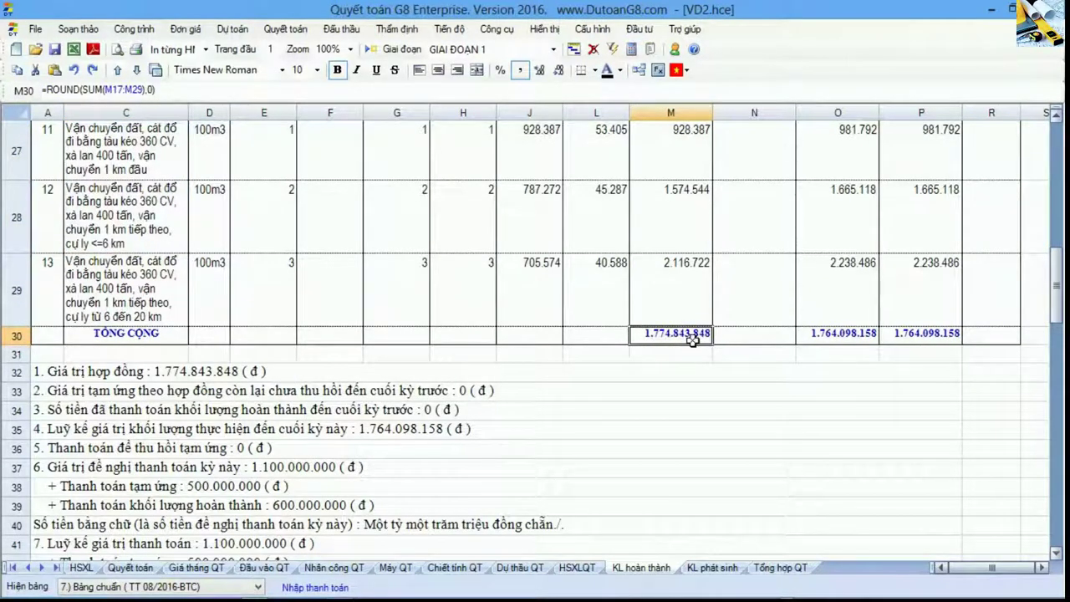
pyautogui.click(16, 373)
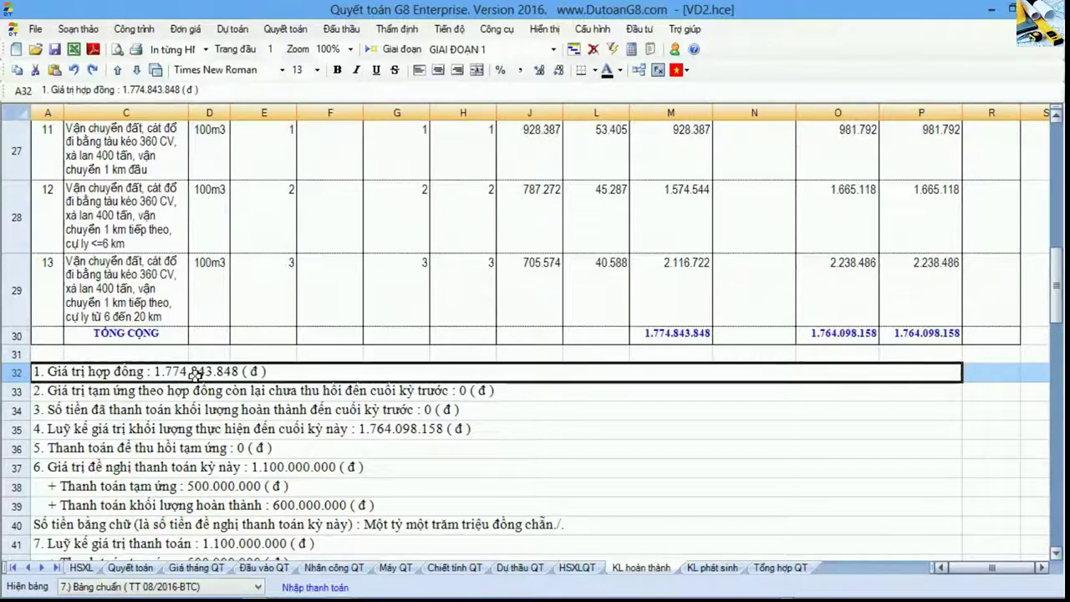
# - Examine indicators 2 and 3, the unrecovered contract advance and the completed-work payments up to the end of the previous period
pyautogui.click(13, 393)
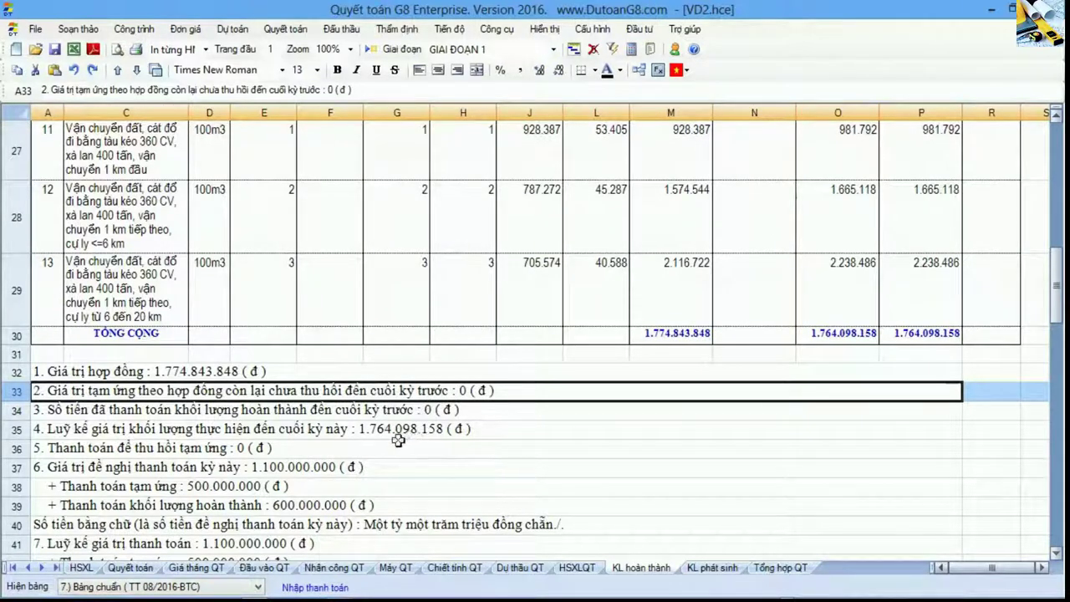
pyautogui.click(17, 411)
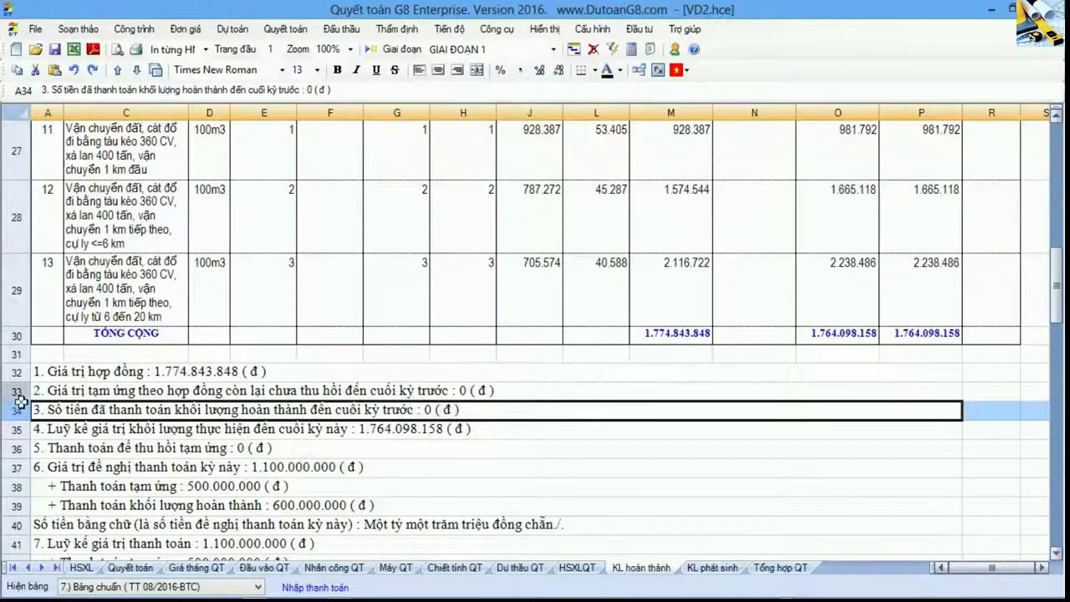
pyautogui.moveTo(20, 393); pyautogui.dragTo(25, 415)
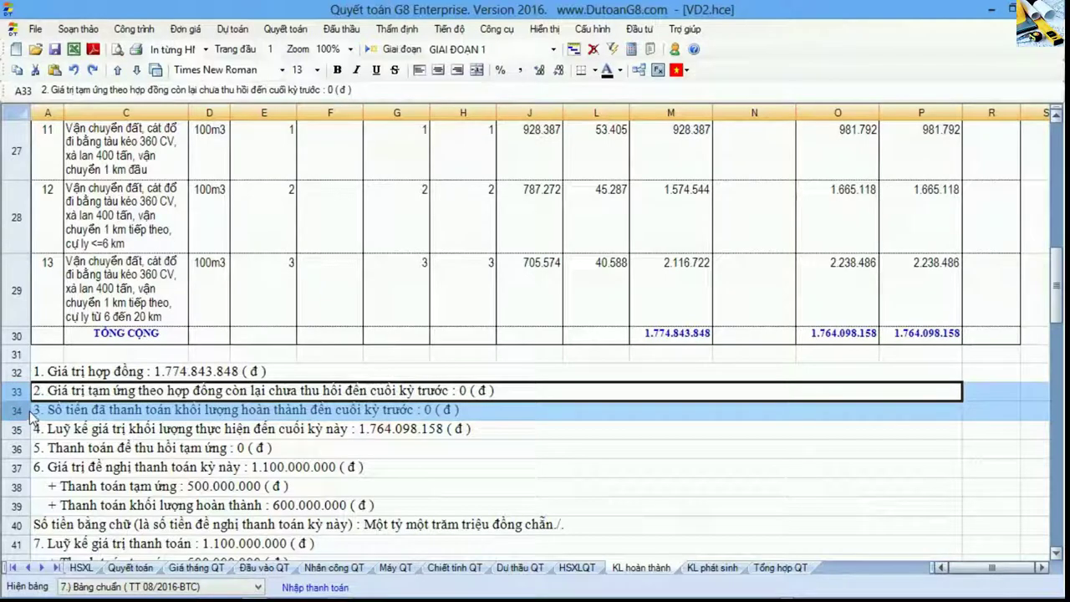
# - Trace indicator 4, the cumulative work value, to the TỔNG CỘNG of the Luỹ kế đến hết kỳ này column under Thành tiền
pyautogui.click(36, 430)
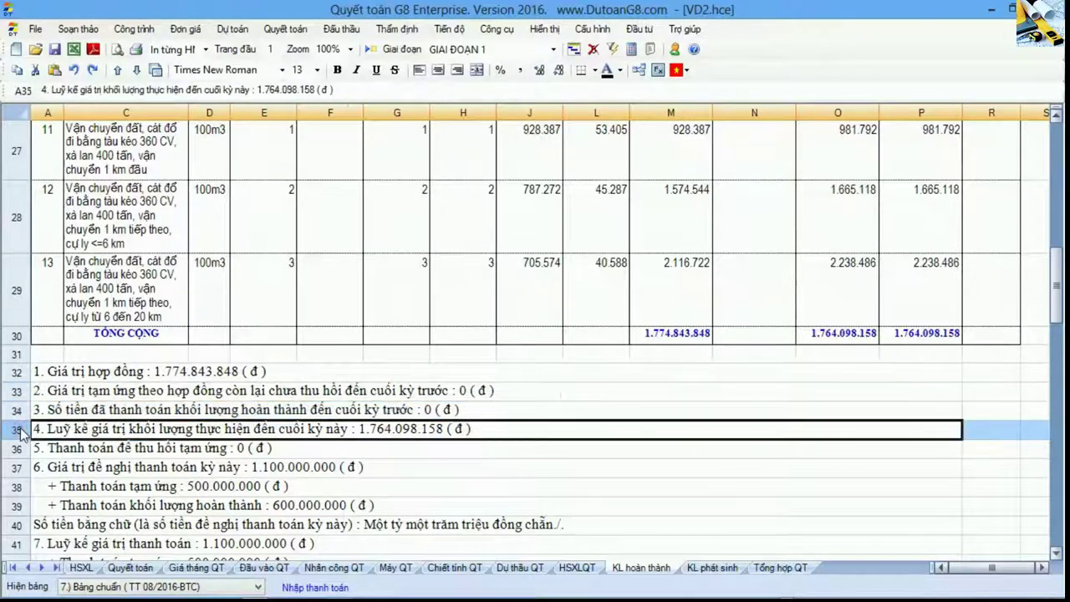
pyautogui.scroll(-1, 33, 432)
pyautogui.scroll(1, 37, 429)
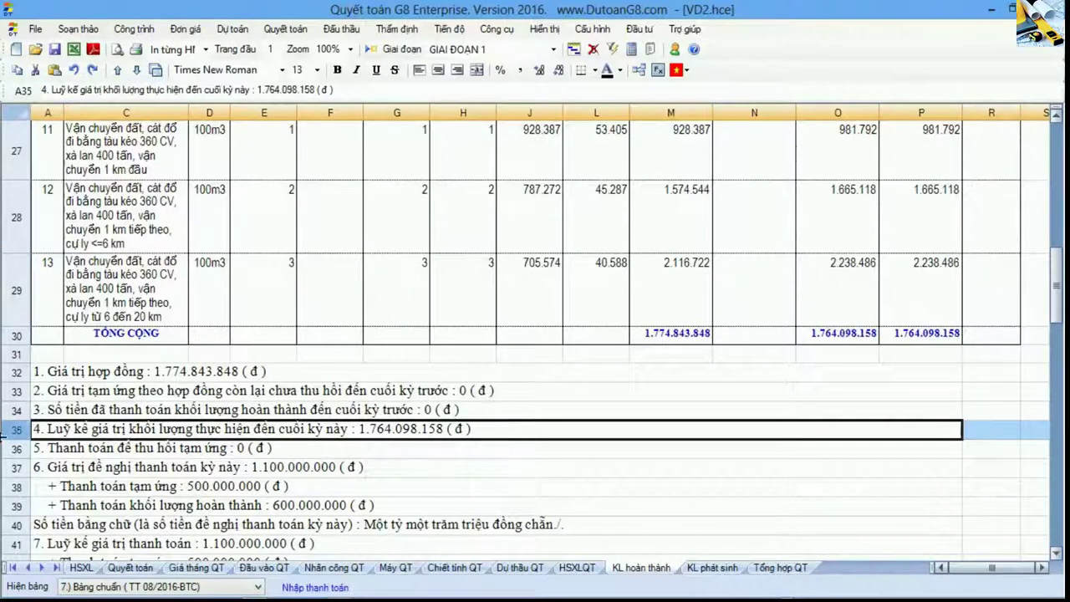
pyautogui.scroll(3, 980, 319)
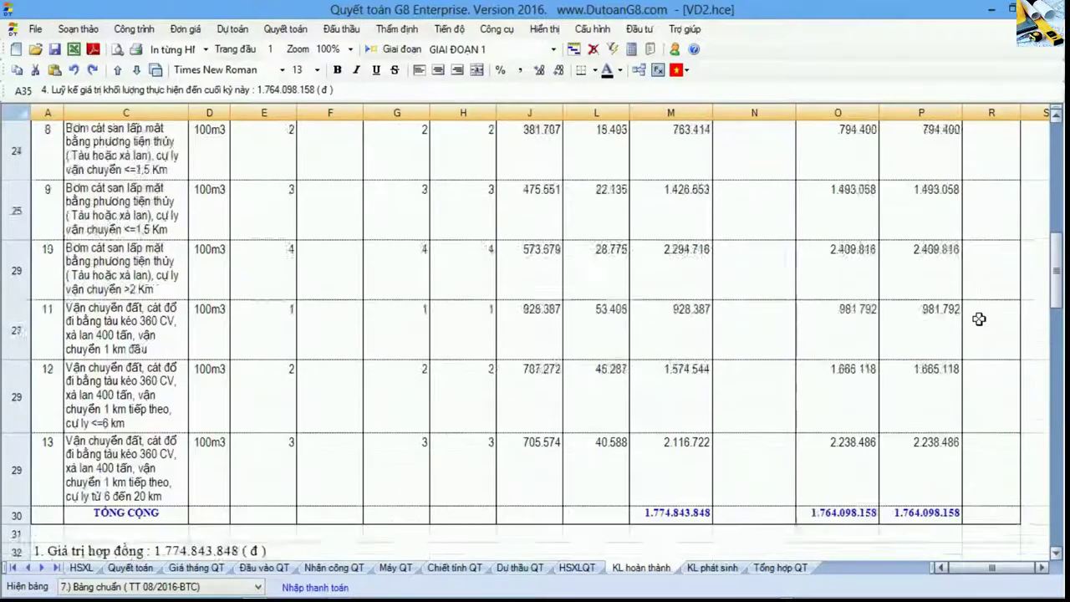
pyautogui.scroll(1, 979, 319)
pyautogui.scroll(1, 947, 230)
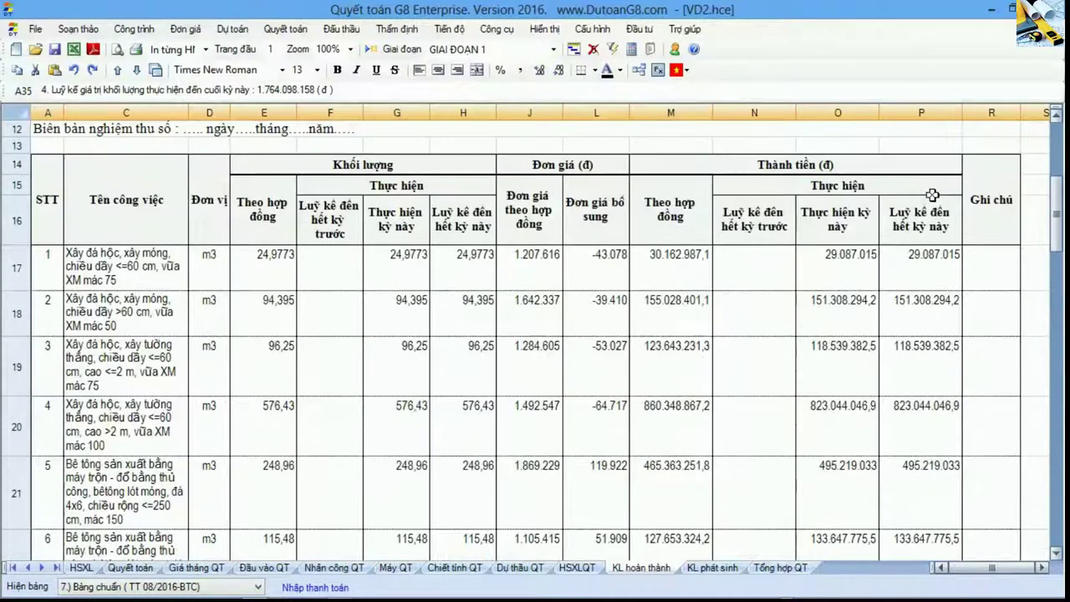
pyautogui.moveTo(922, 216); pyautogui.dragTo(937, 492)
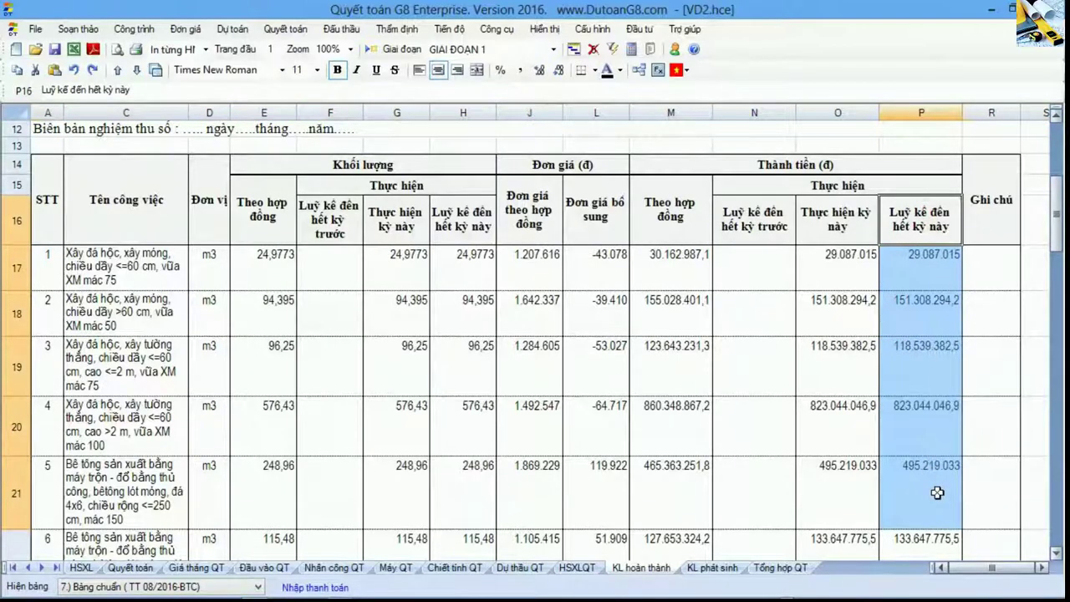
pyautogui.scroll(-1, 937, 493)
pyautogui.scroll(-3, 937, 492)
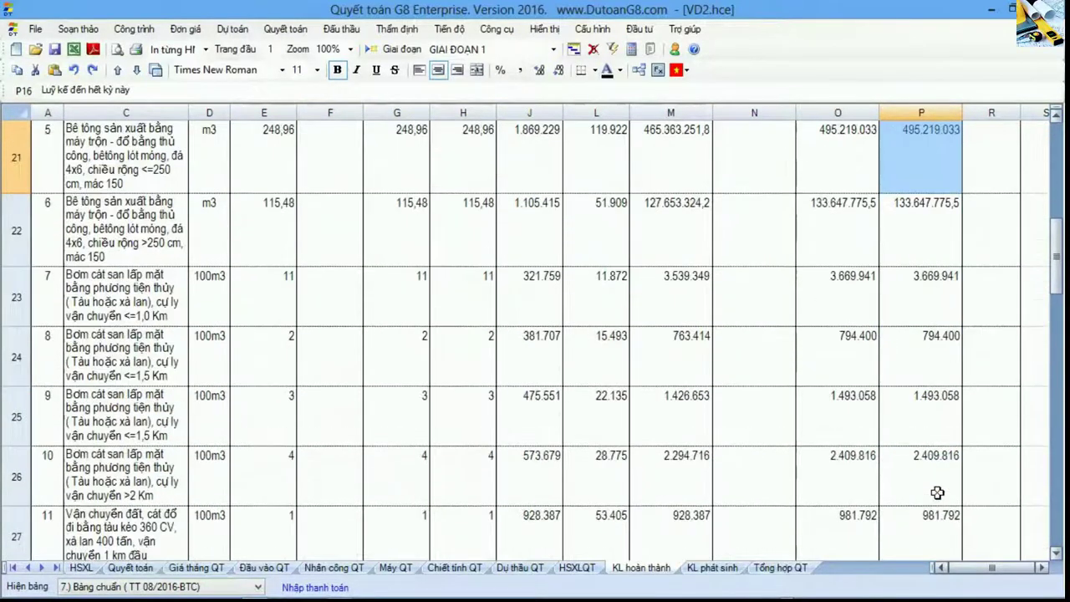
pyautogui.scroll(-1, 938, 492)
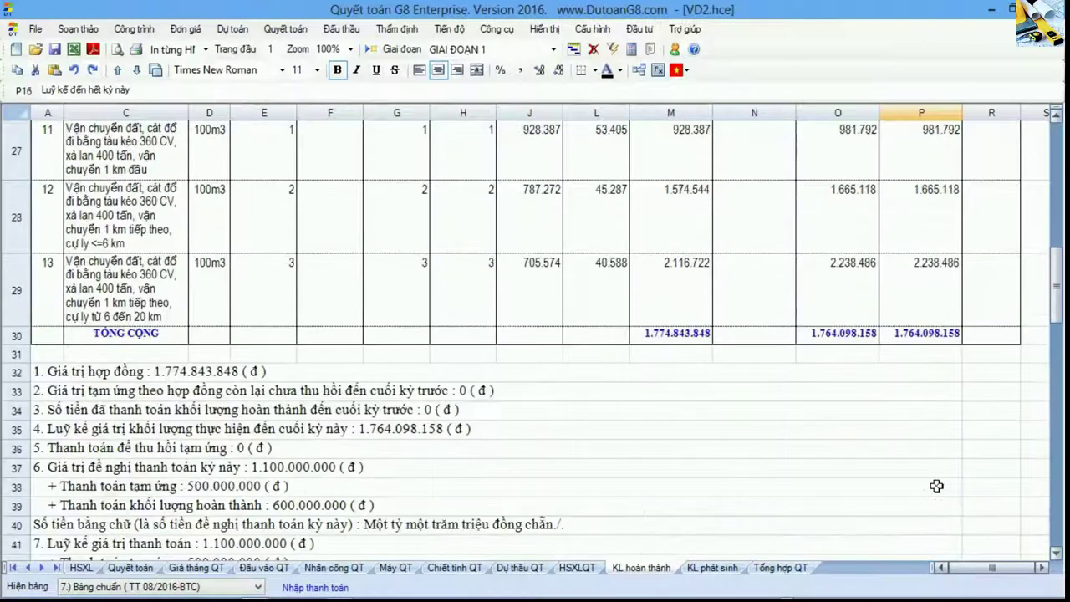
pyautogui.click(928, 334)
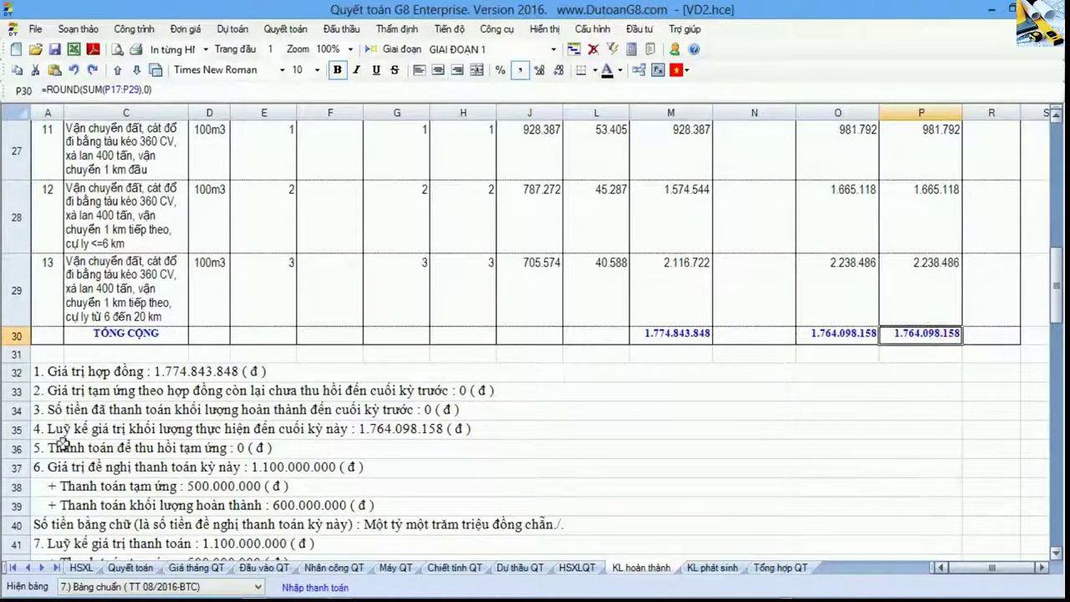
pyautogui.click(23, 429)
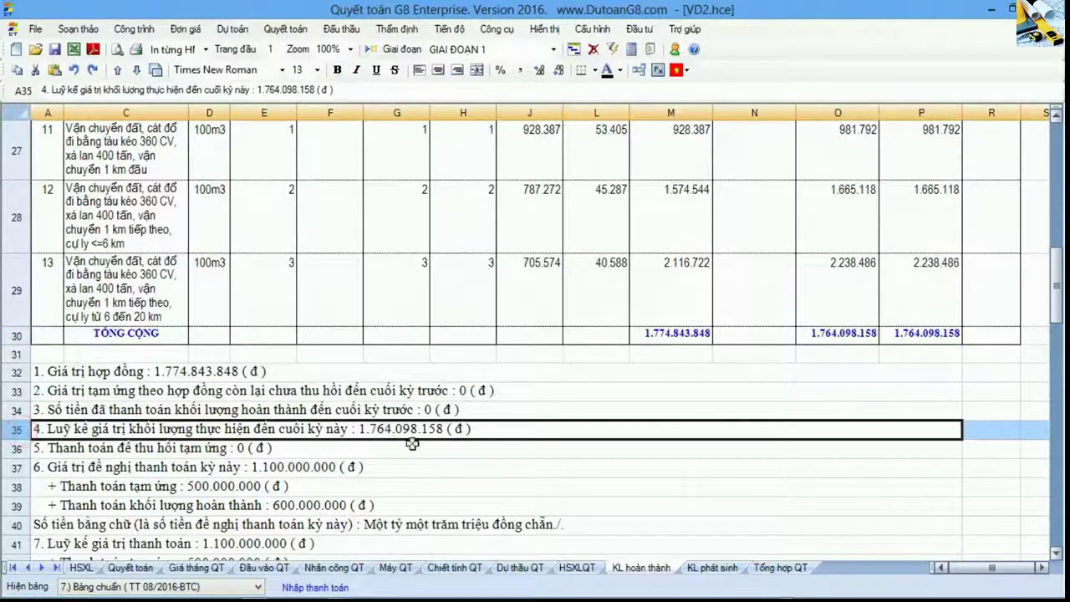
# - Compare the TỔNG CỘNG of the Thực hiện kỳ này and Luỹ kế đến hết kỳ này columns under Thành tiền
pyautogui.moveTo(993, 335); pyautogui.dragTo(884, 341)
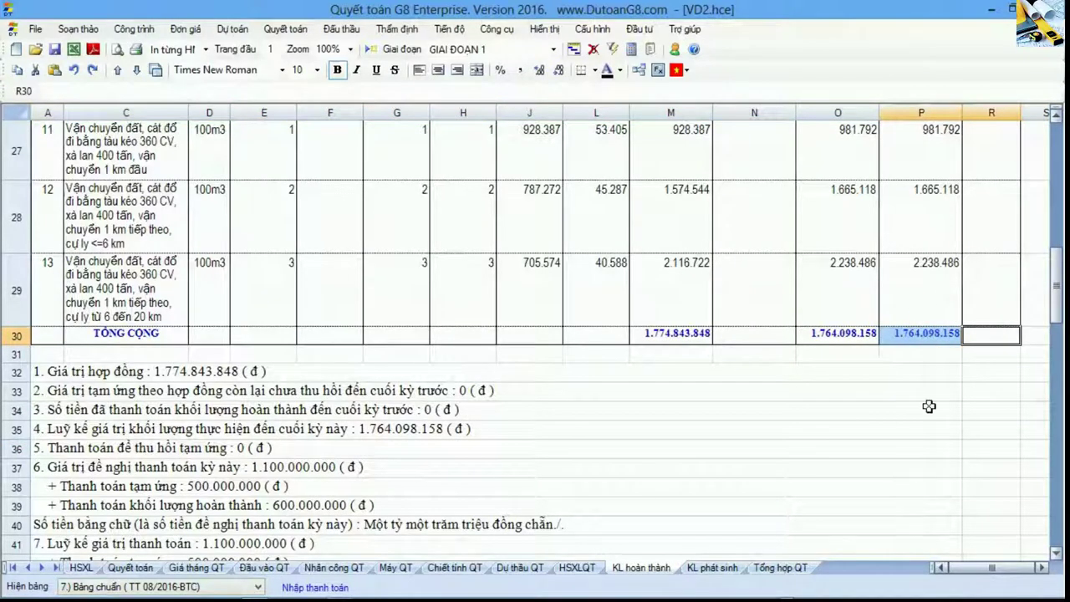
pyautogui.moveTo(851, 335); pyautogui.dragTo(900, 334)
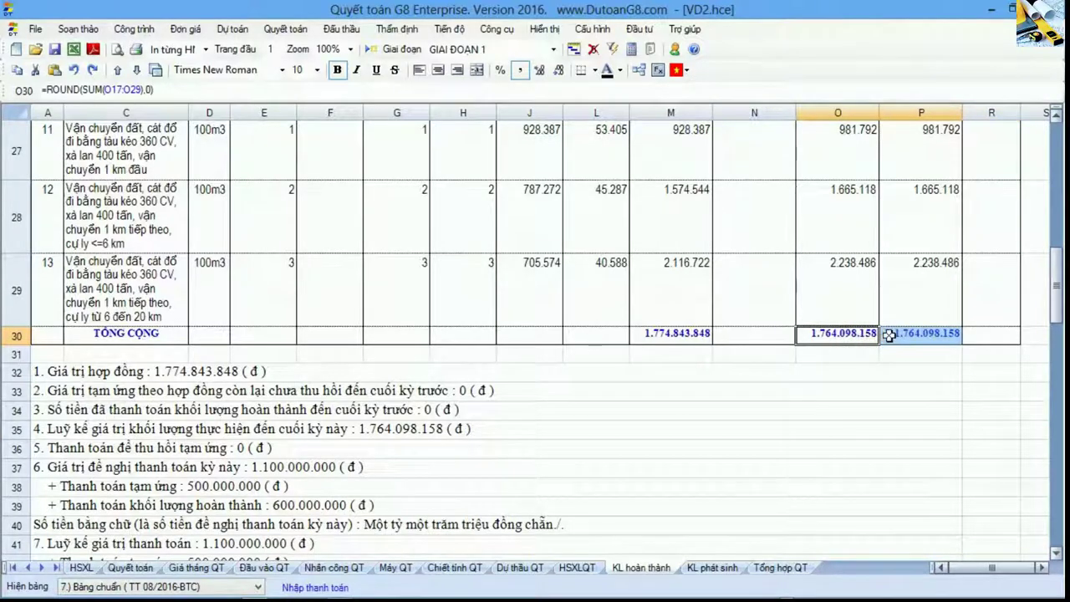
pyautogui.click(903, 332)
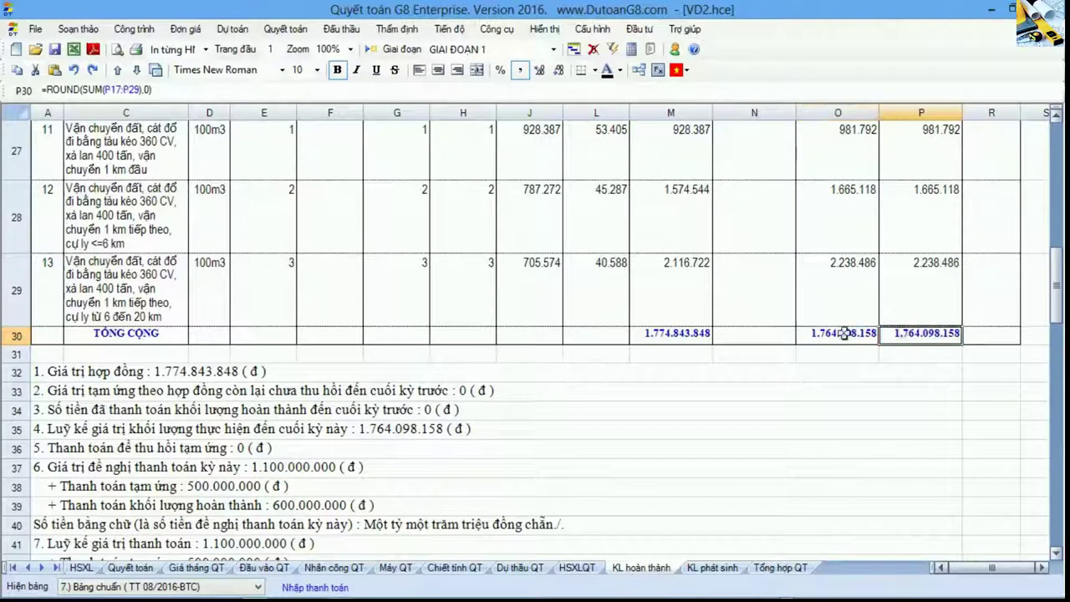
pyautogui.click(848, 335)
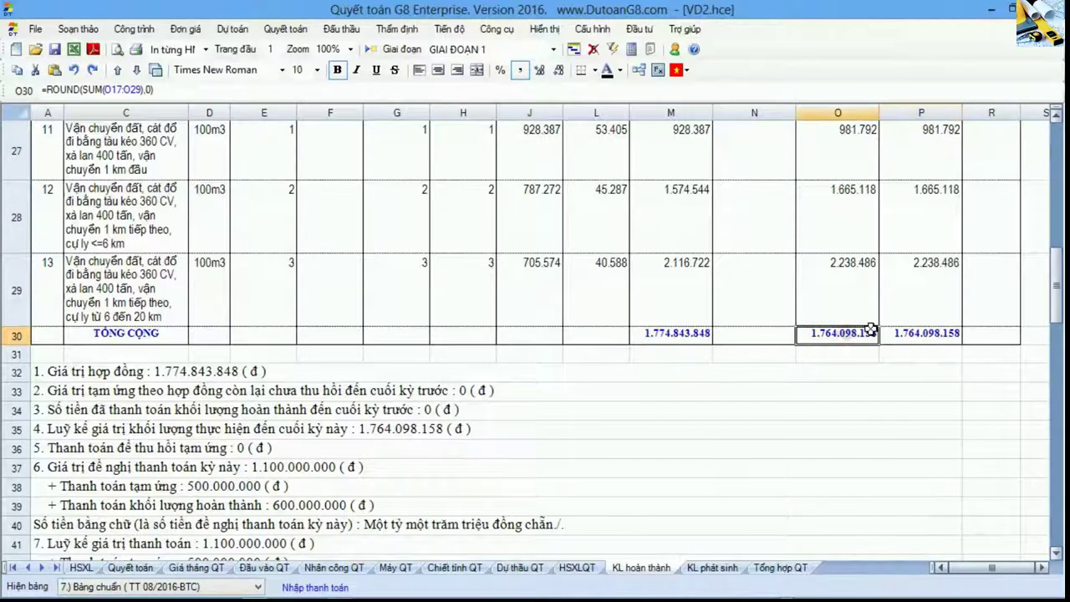
# - Check indicator 5, Thanh toán để thu hồi tạm ứng, against the Chuyển tạm ứng entries of GIAI ĐOẠN 1 in the advance and payment table
pyautogui.click(23, 451)
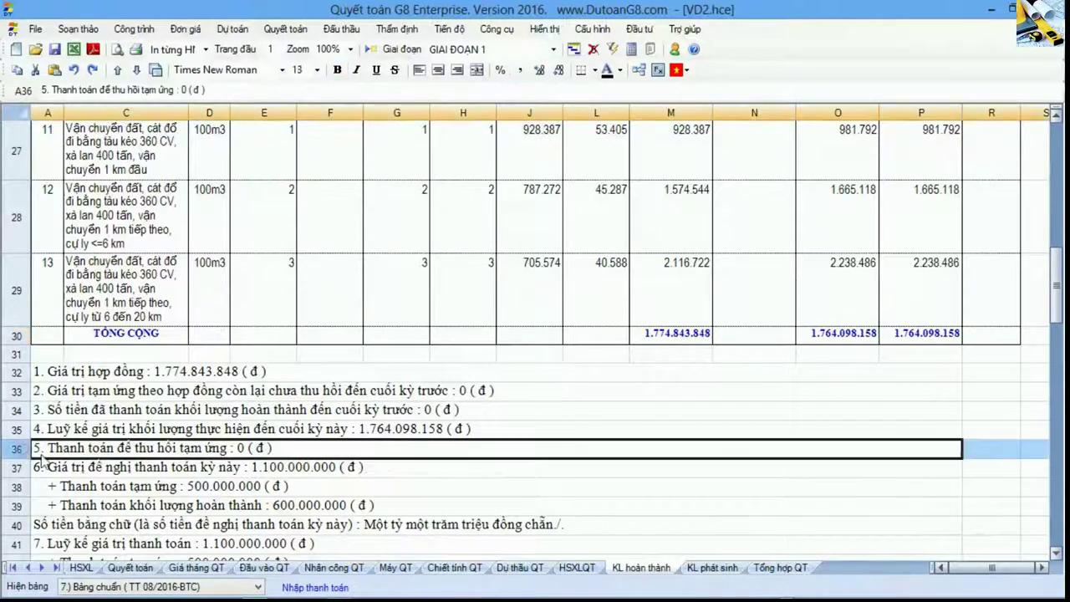
pyautogui.scroll(-1, 178, 489)
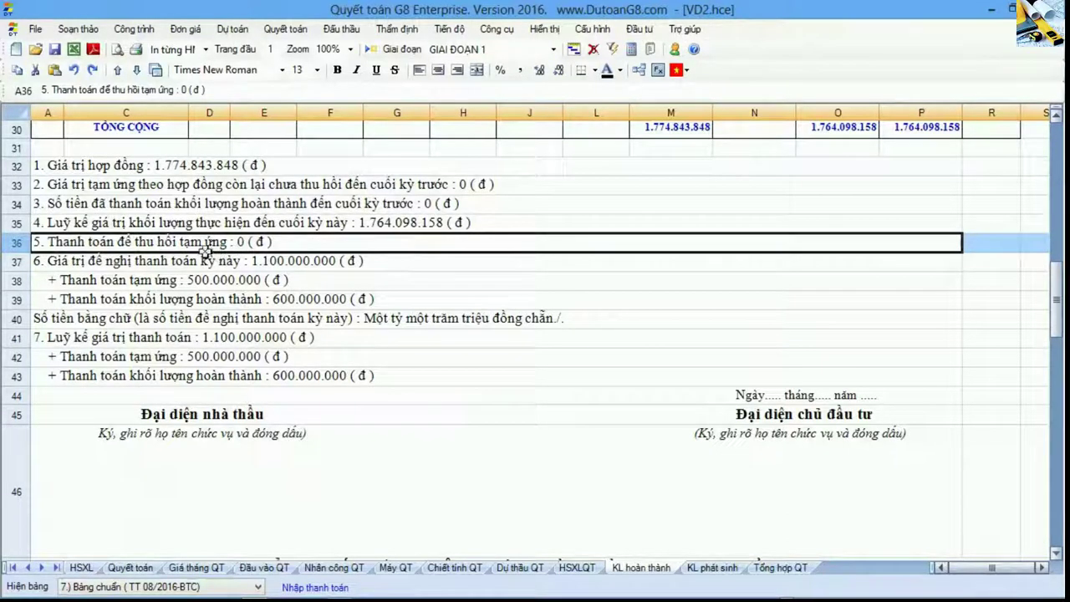
pyautogui.click(321, 588)
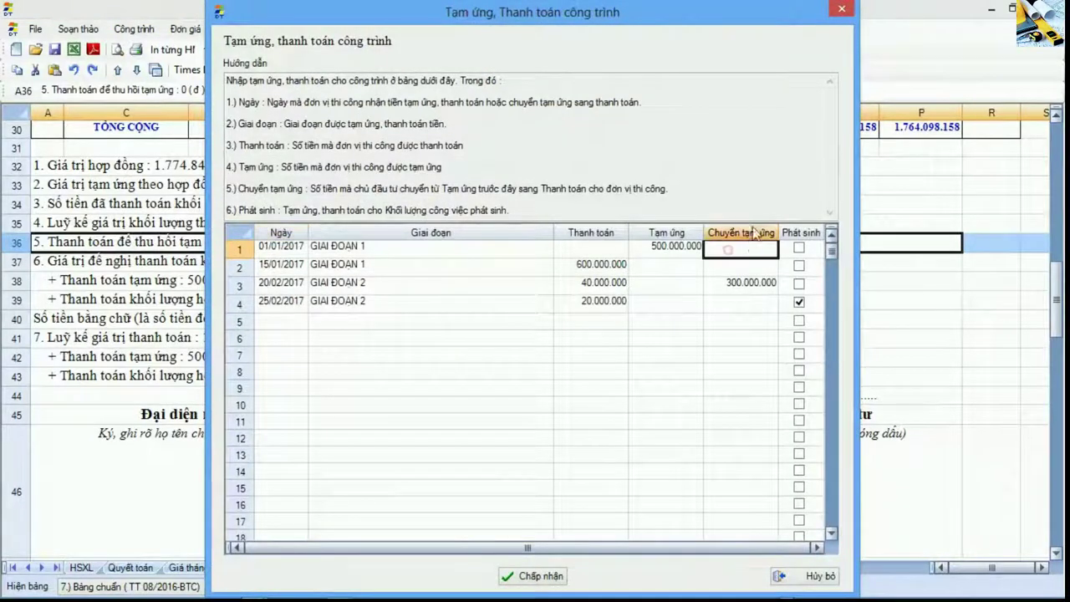
pyautogui.moveTo(250, 249); pyautogui.dragTo(251, 270)
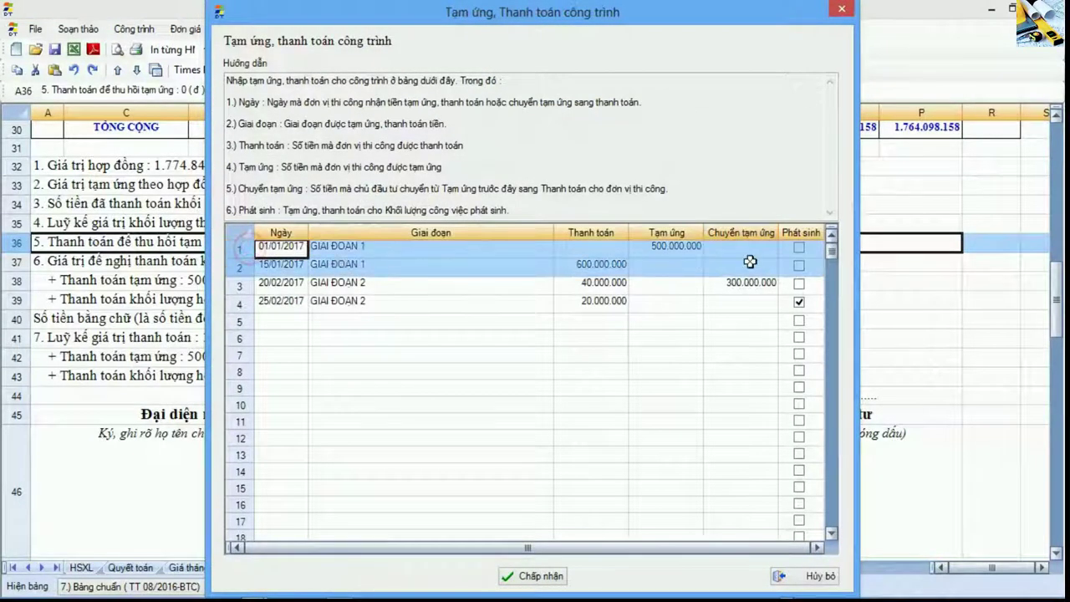
pyautogui.click(841, 10)
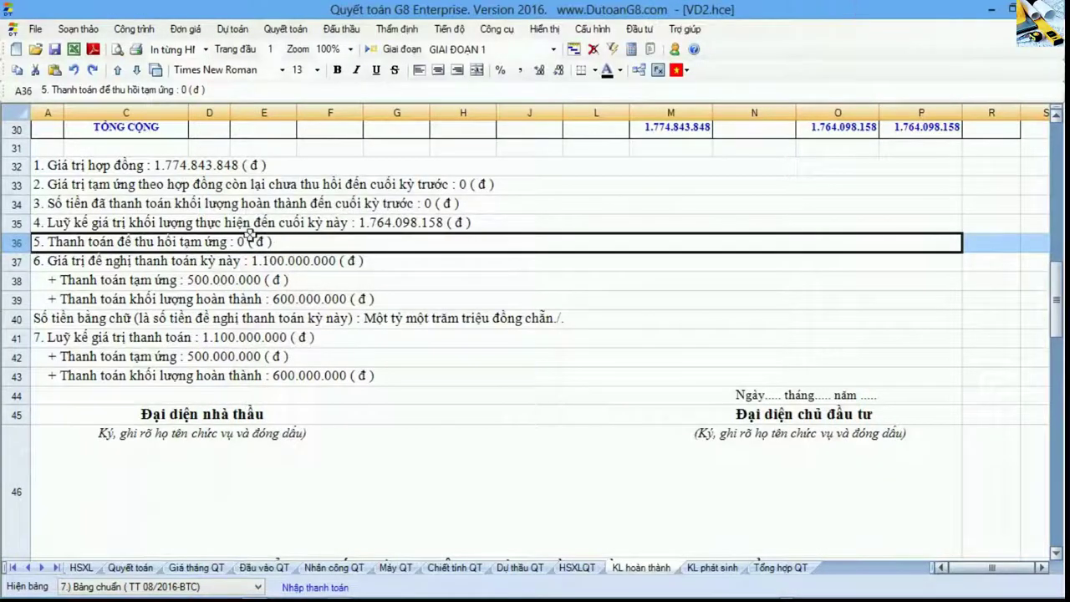
# - Examine indicator 6, Giá trị đề nghị thanh toán kỳ này, with its advance and completed-work components
pyautogui.click(29, 266)
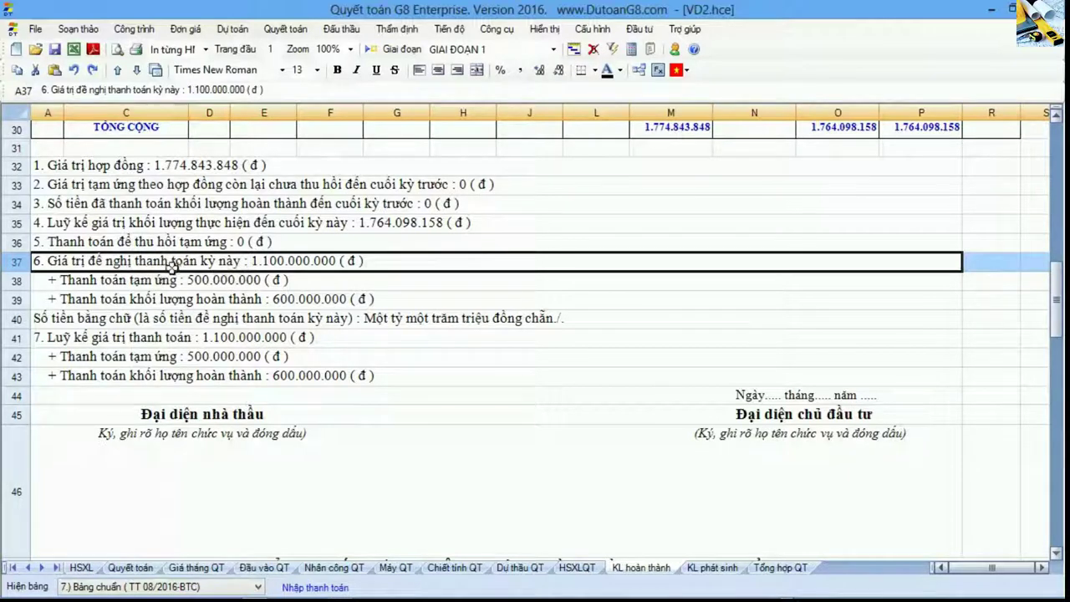
pyautogui.click(50, 284)
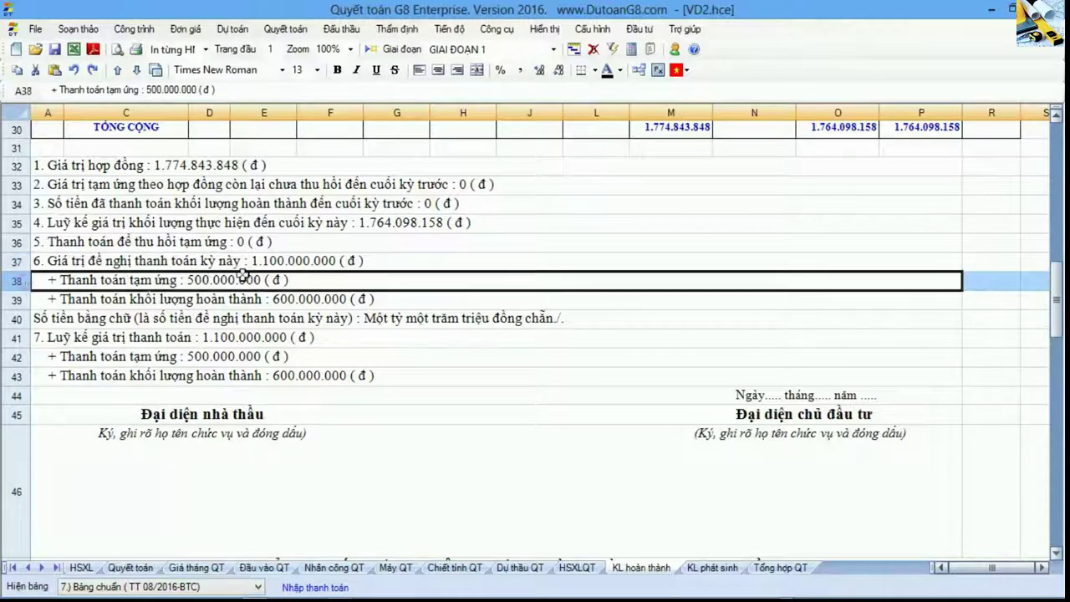
pyautogui.click(53, 301)
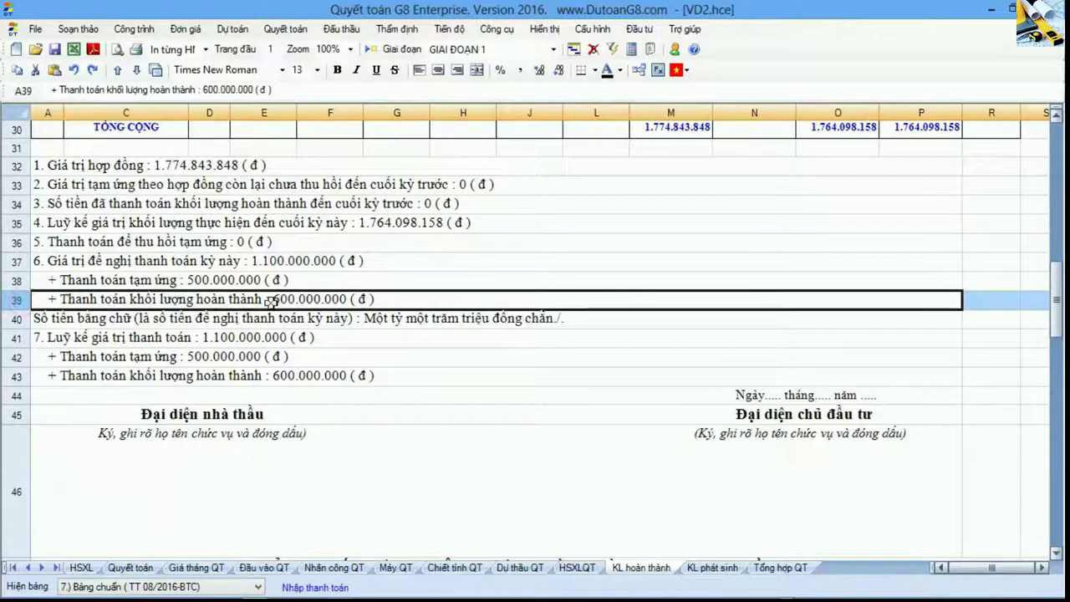
# - Trace indicator 6's Thanh toán tạm ứng component to the 01/01/2017 Tạm ứng entry, keeping the payment table beside the indicators
pyautogui.click(33, 282)
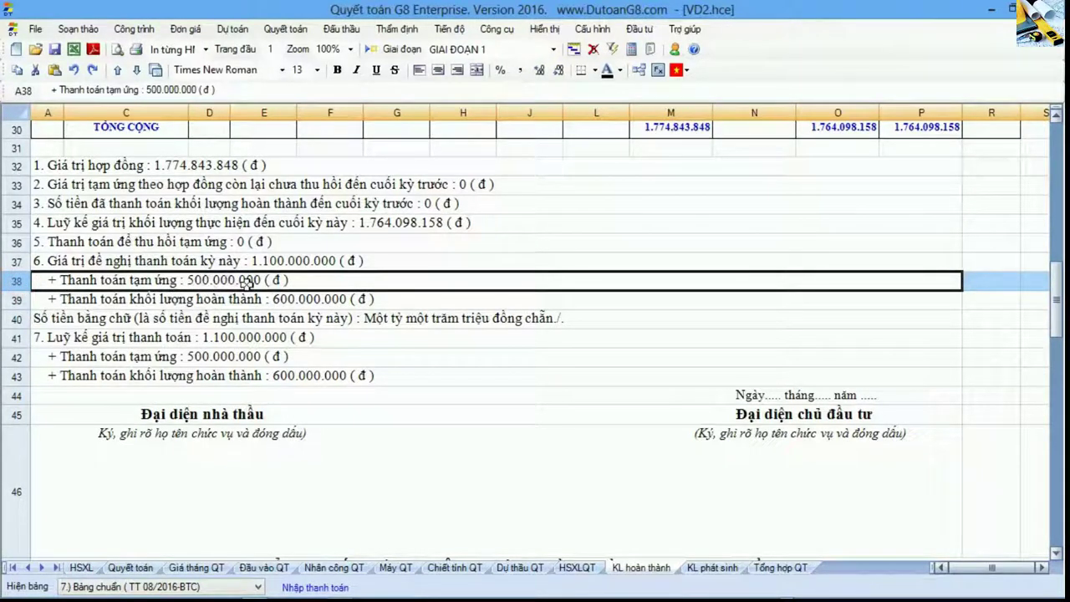
pyautogui.click(345, 587)
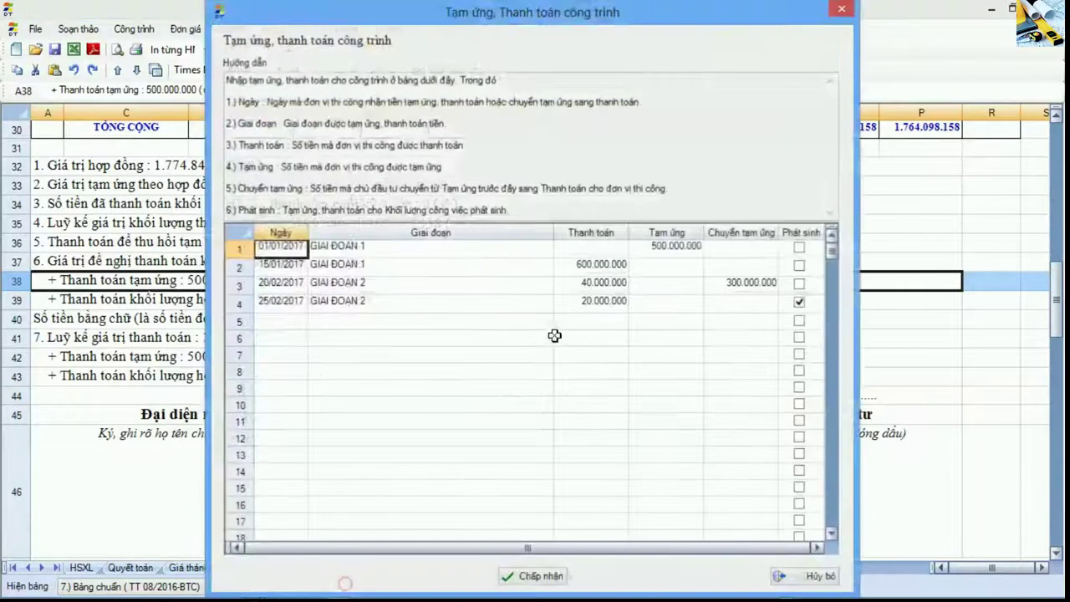
pyautogui.moveTo(282, 248); pyautogui.dragTo(663, 250)
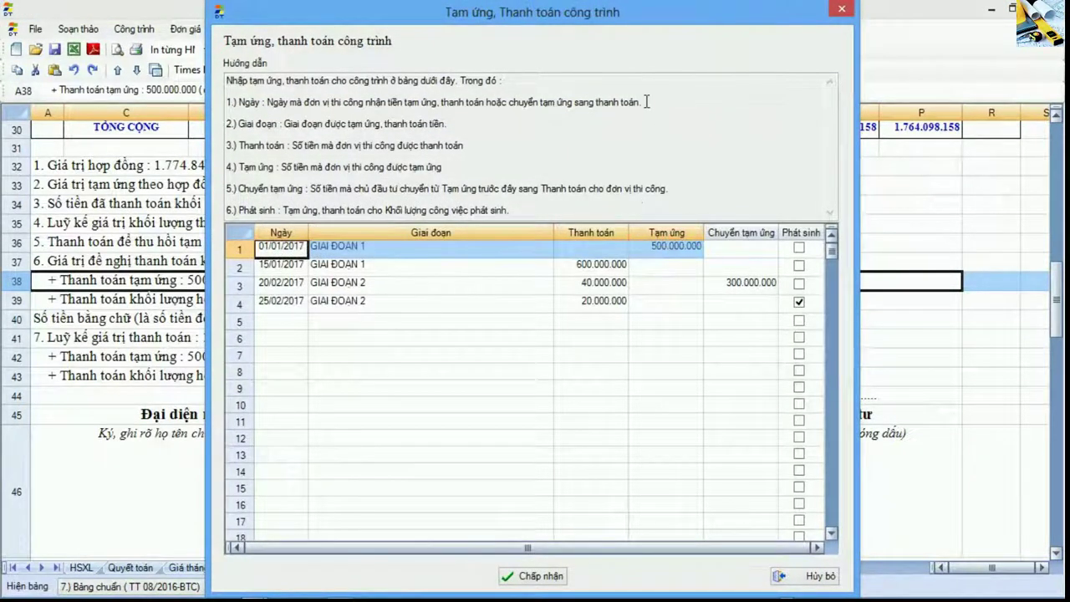
pyautogui.moveTo(666, 14); pyautogui.dragTo(817, 15)
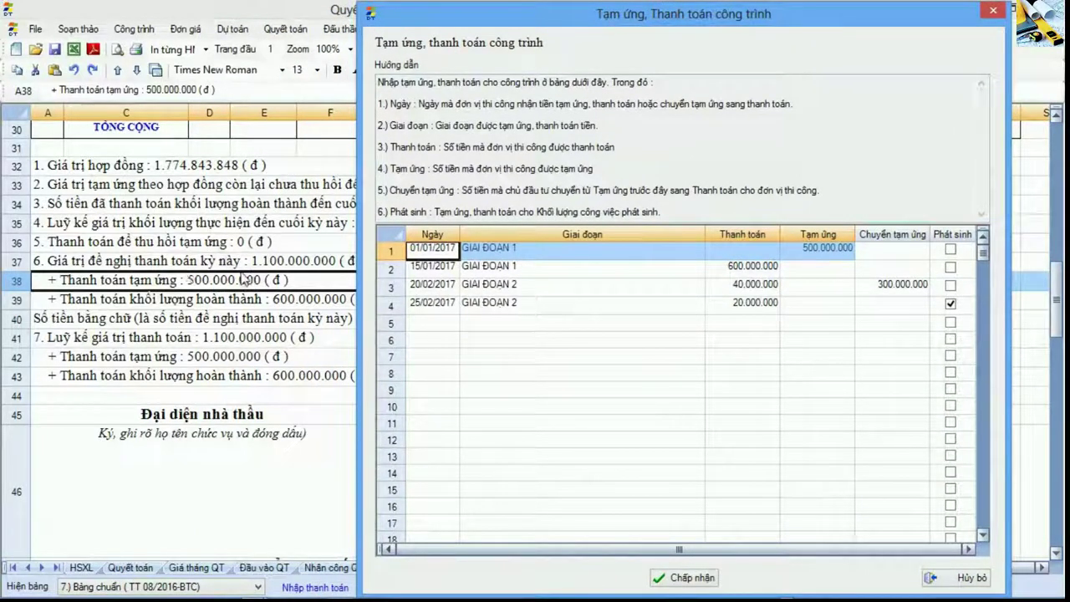
pyautogui.moveTo(533, 13); pyautogui.dragTo(625, 10)
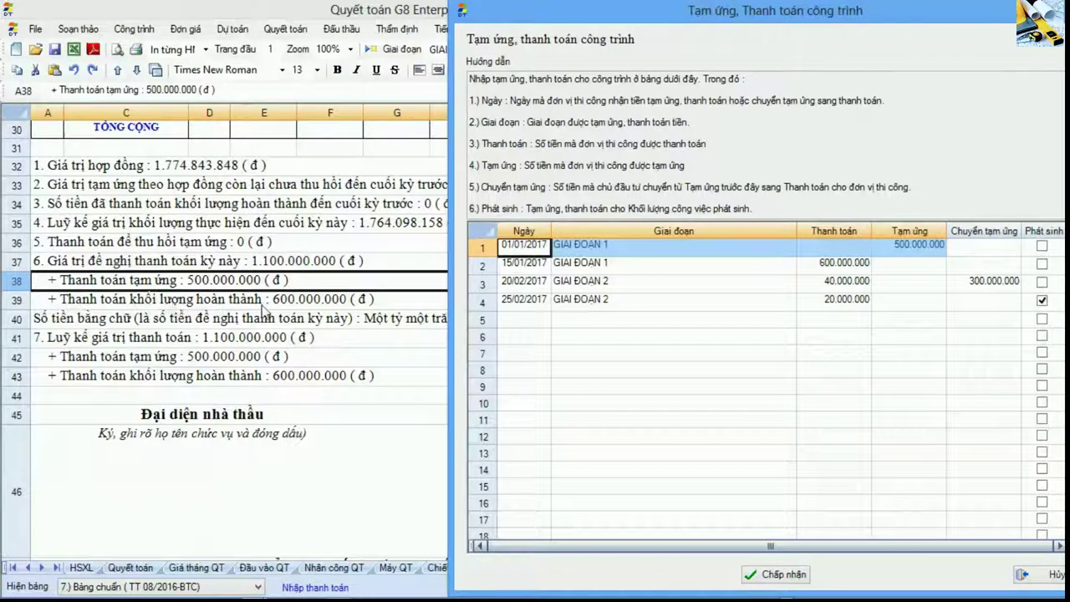
# - Trace the Thanh toán khối lượng hoàn thành component to the 15/01/2017 entry, compare both GIAI ĐOẠN 1 amounts, and close the payment table
pyautogui.click(485, 264)
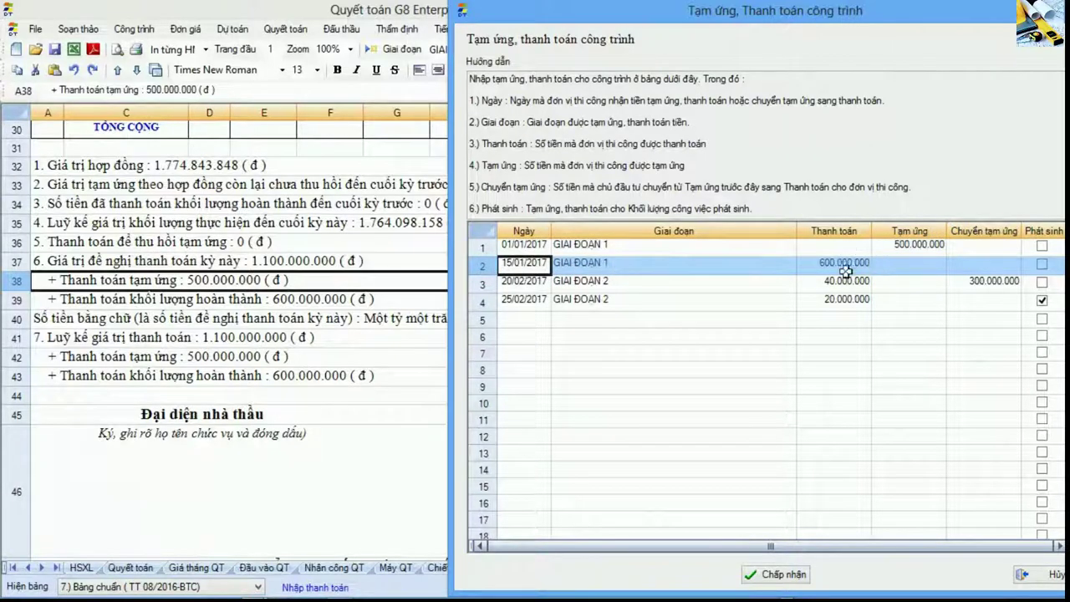
pyautogui.click(773, 269)
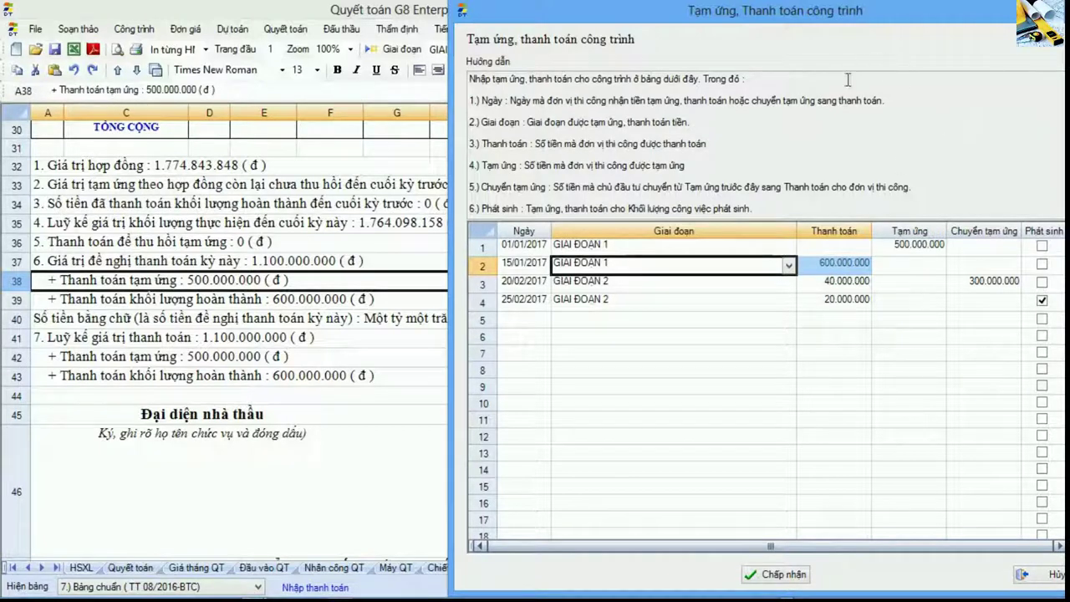
pyautogui.moveTo(910, 245); pyautogui.dragTo(860, 265)
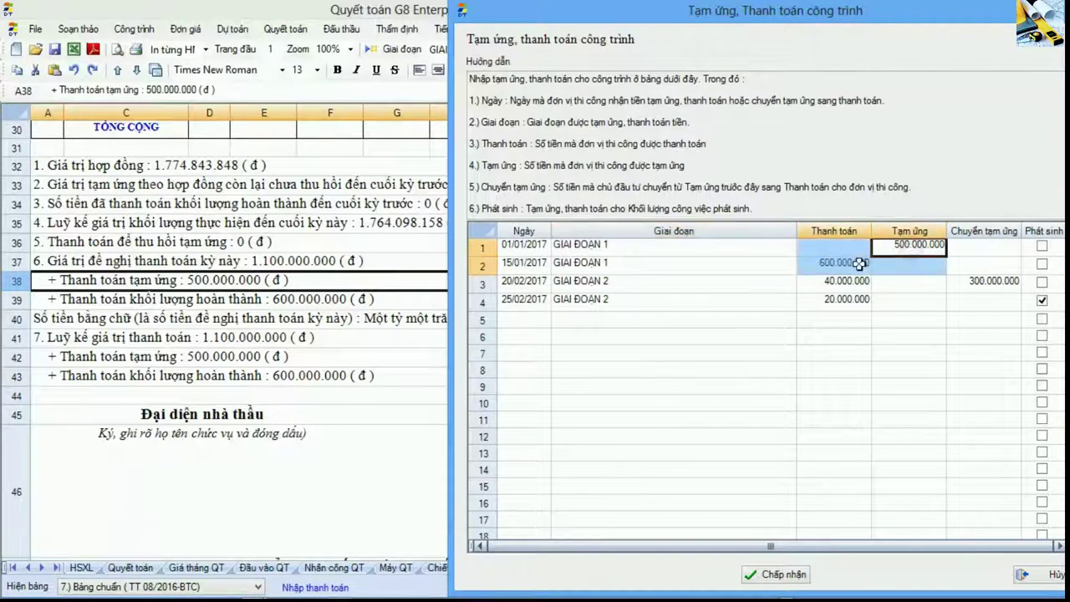
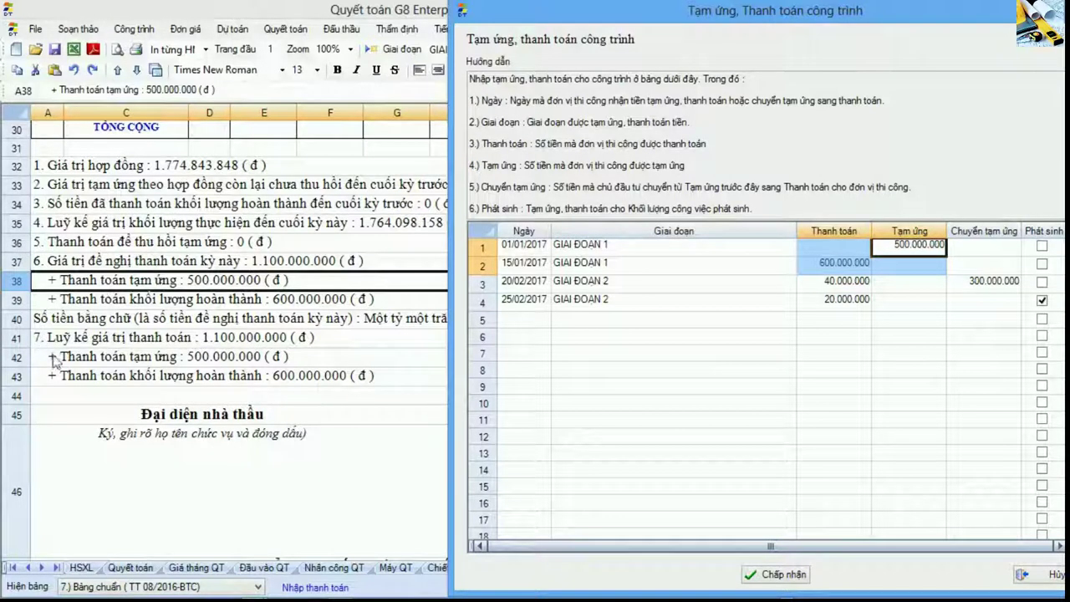
pyautogui.click(1037, 575)
# - Go from indicator 7 of GIAI ĐOẠN 1 to the GIAI ĐOẠN 2 table by choosing GIAI ĐOẠN 2 as the current phase
pyautogui.click(275, 372)
pyautogui.scroll(-2, 273, 368)
pyautogui.scroll(-4, 274, 368)
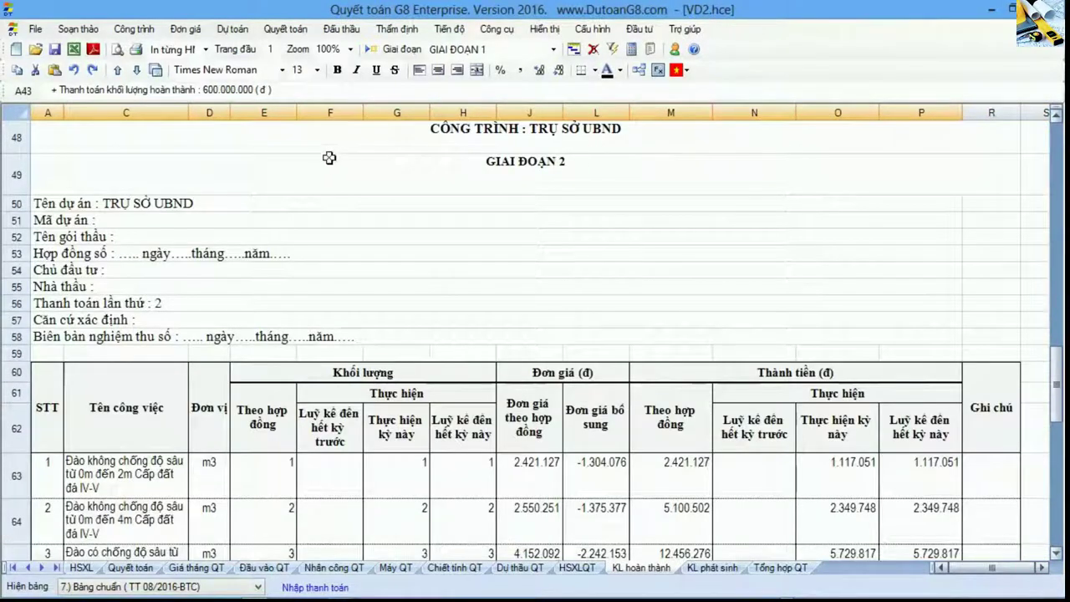
pyautogui.click(340, 164)
pyautogui.click(553, 49)
pyautogui.click(511, 70)
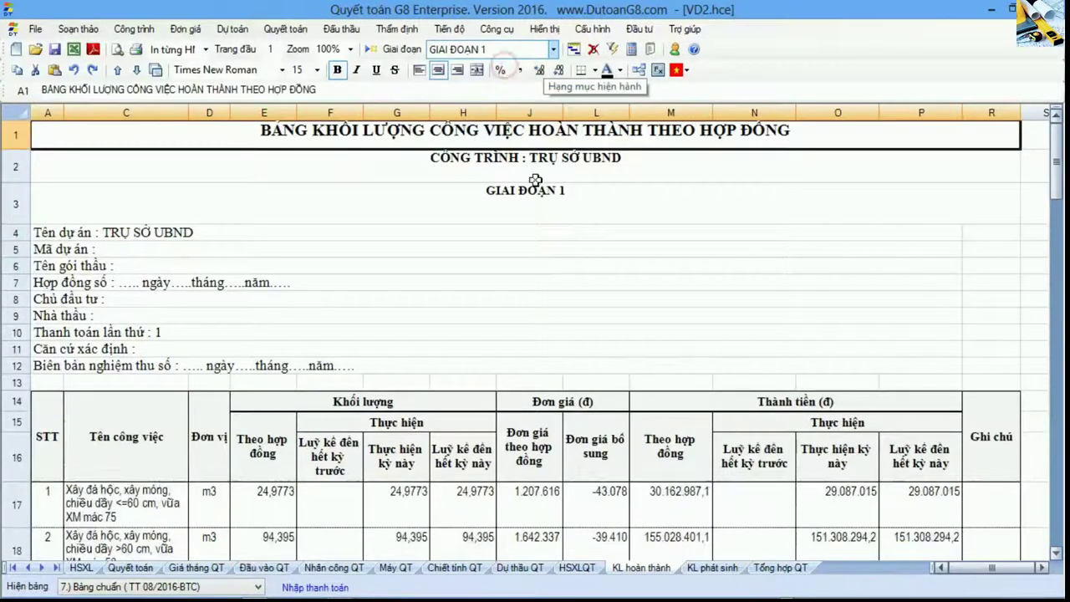
pyautogui.click(553, 49)
pyautogui.click(506, 72)
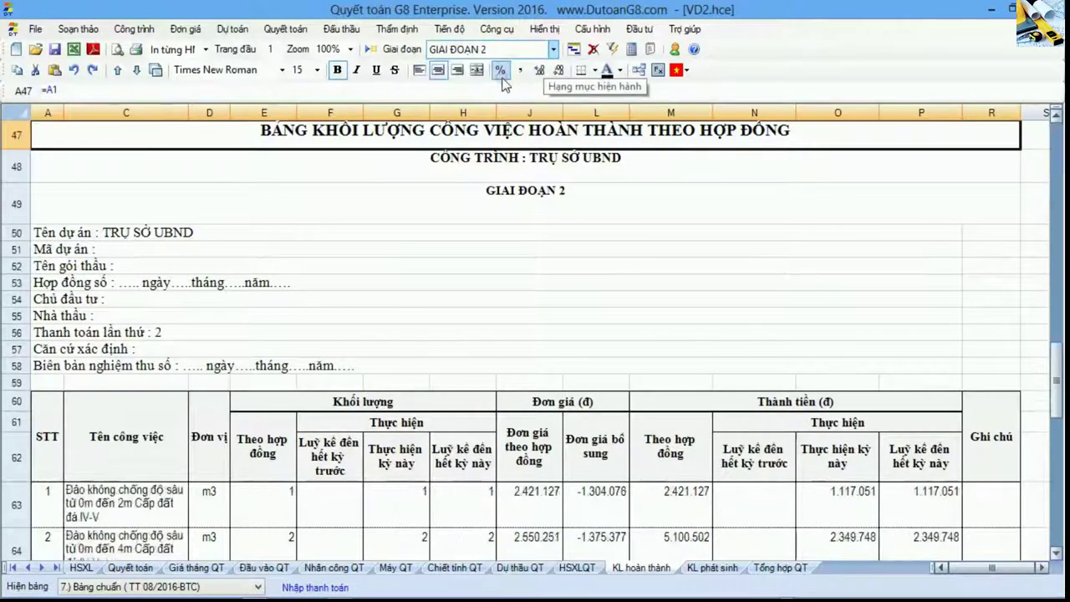
# - Examine the list of payment indicators below the GIAI ĐOẠN 2 table
pyautogui.click(440, 347)
pyautogui.scroll(-1, 440, 348)
pyautogui.scroll(-7, 440, 348)
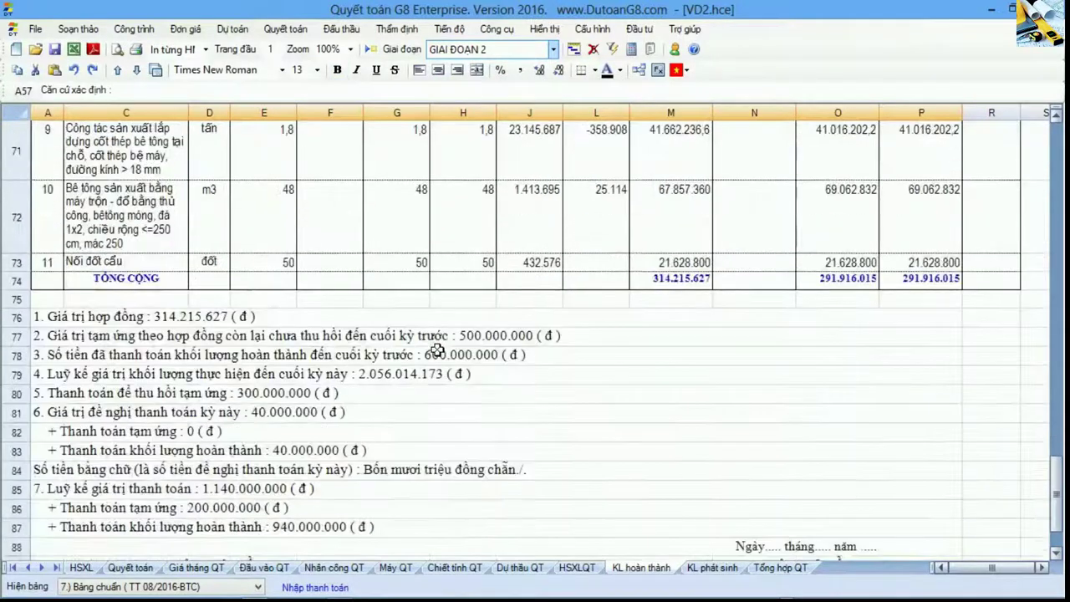
pyautogui.scroll(-1, 436, 350)
pyautogui.scroll(1, 435, 350)
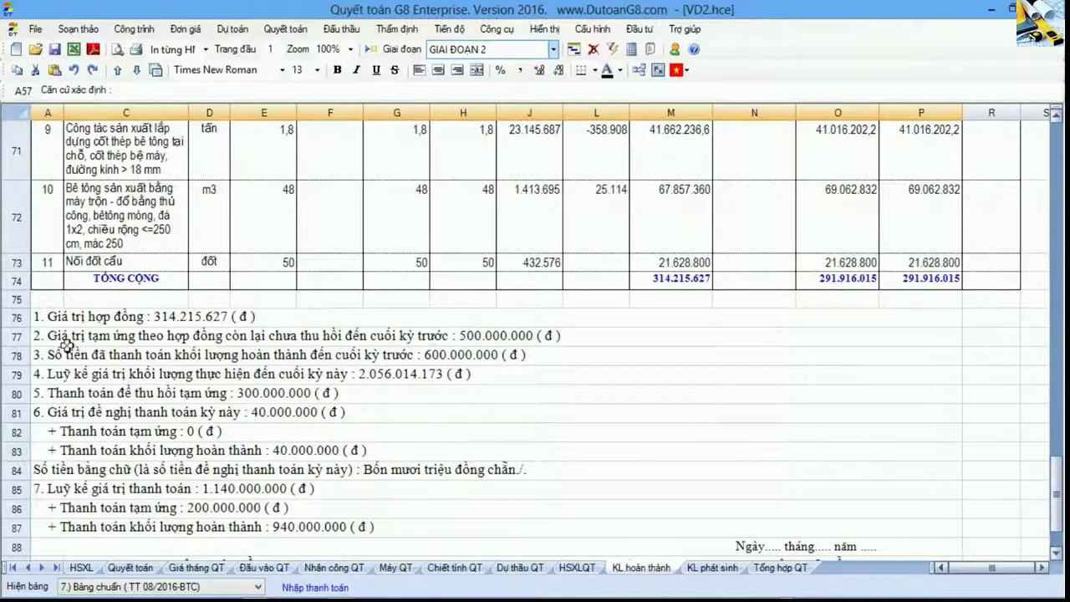
pyautogui.moveTo(21, 317); pyautogui.dragTo(33, 428)
pyautogui.click(101, 374)
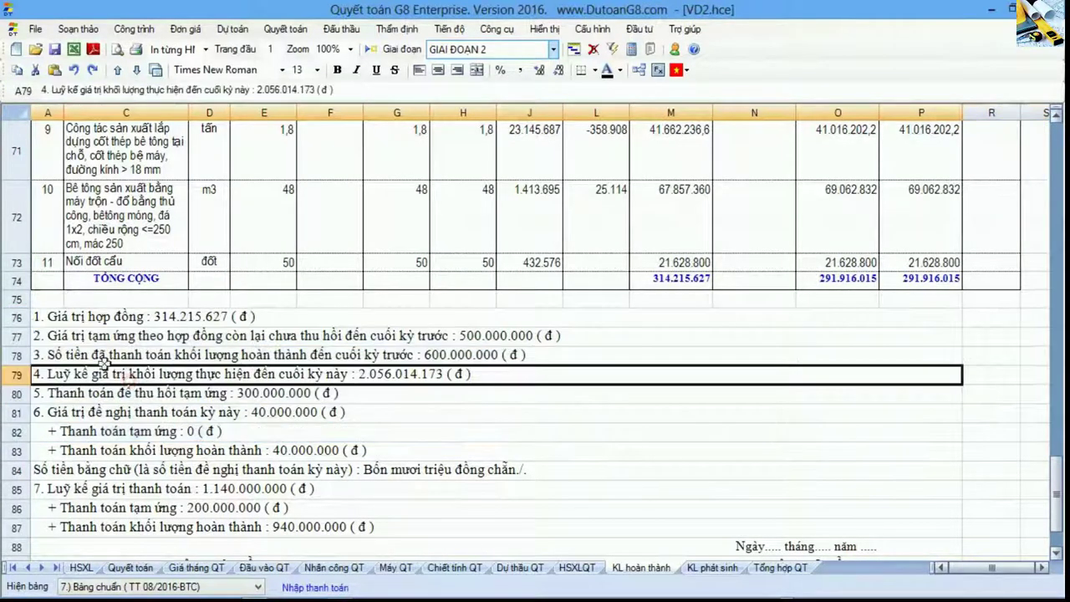
# - Trace GIAI ĐOẠN 2's Giá trị hợp đồng indicator to the TỔNG CỘNG of the Theo hợp đồng column and the work items it sums
pyautogui.click(98, 325)
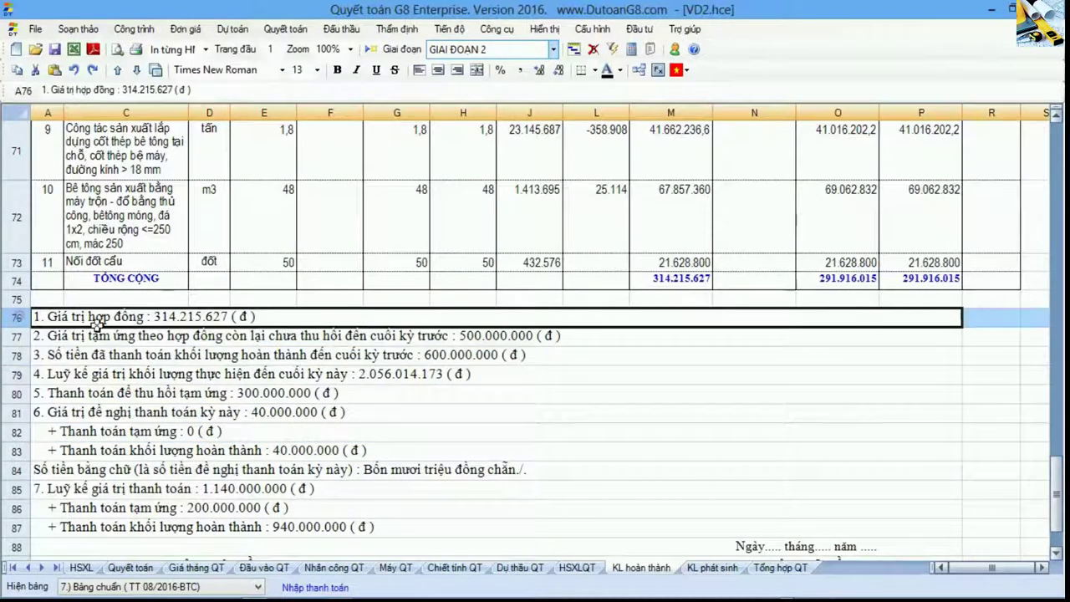
pyautogui.click(697, 279)
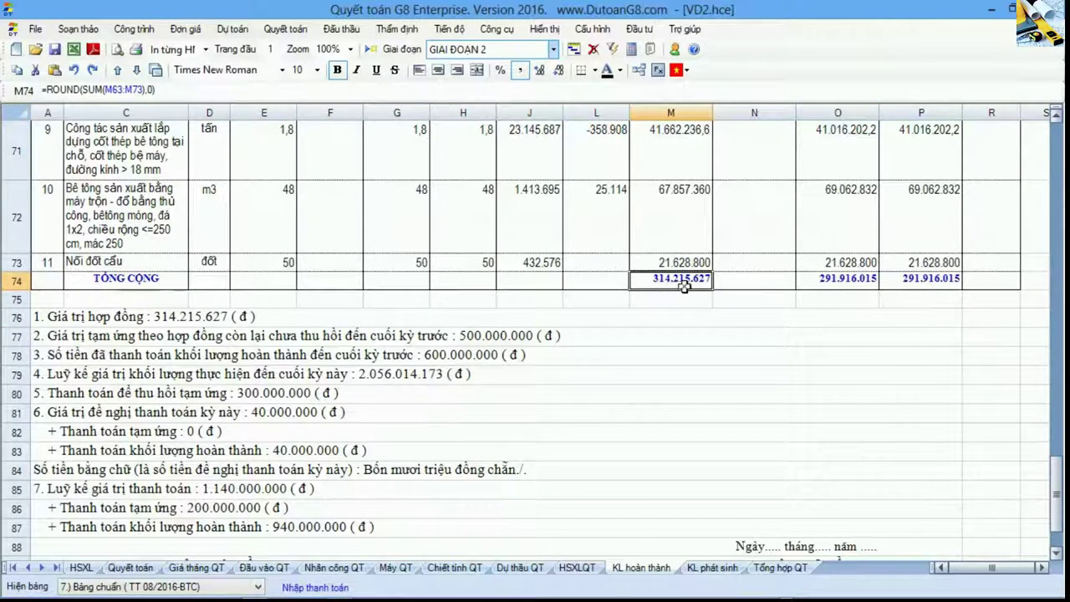
pyautogui.scroll(4, 685, 286)
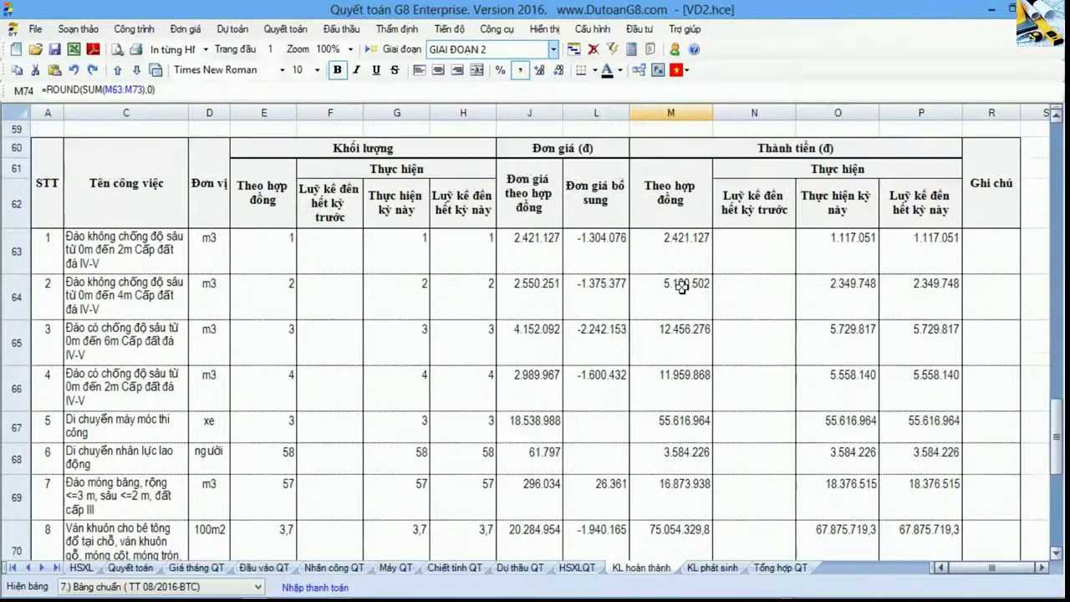
pyautogui.moveTo(679, 180); pyautogui.dragTo(678, 497)
pyautogui.scroll(-2, 678, 497)
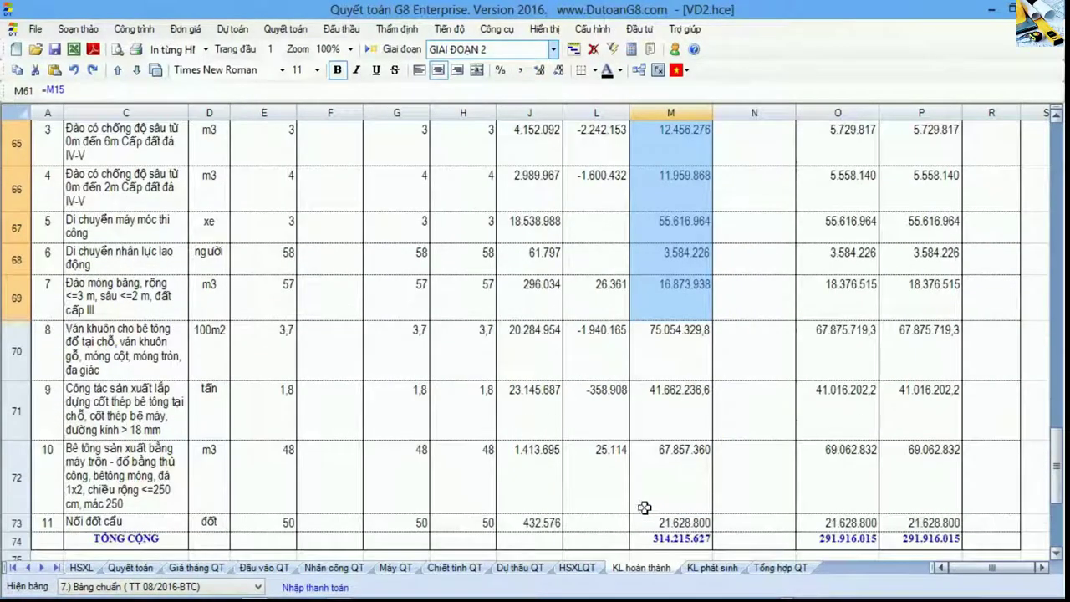
pyautogui.moveTo(52, 529); pyautogui.dragTo(45, 237)
pyautogui.click(671, 538)
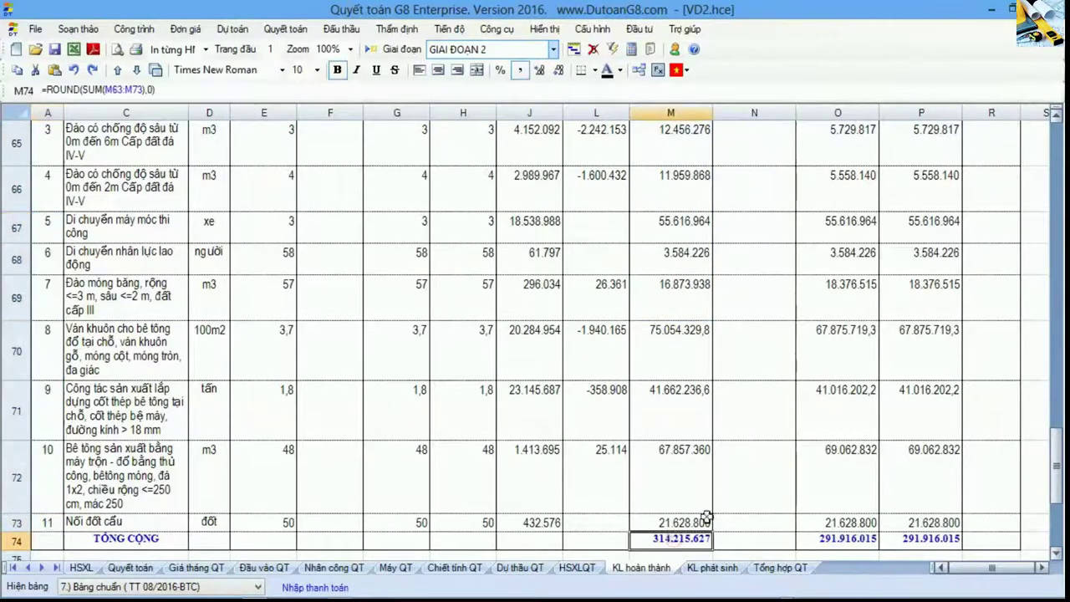
pyautogui.scroll(-1, 701, 542)
pyautogui.scroll(-1, 698, 533)
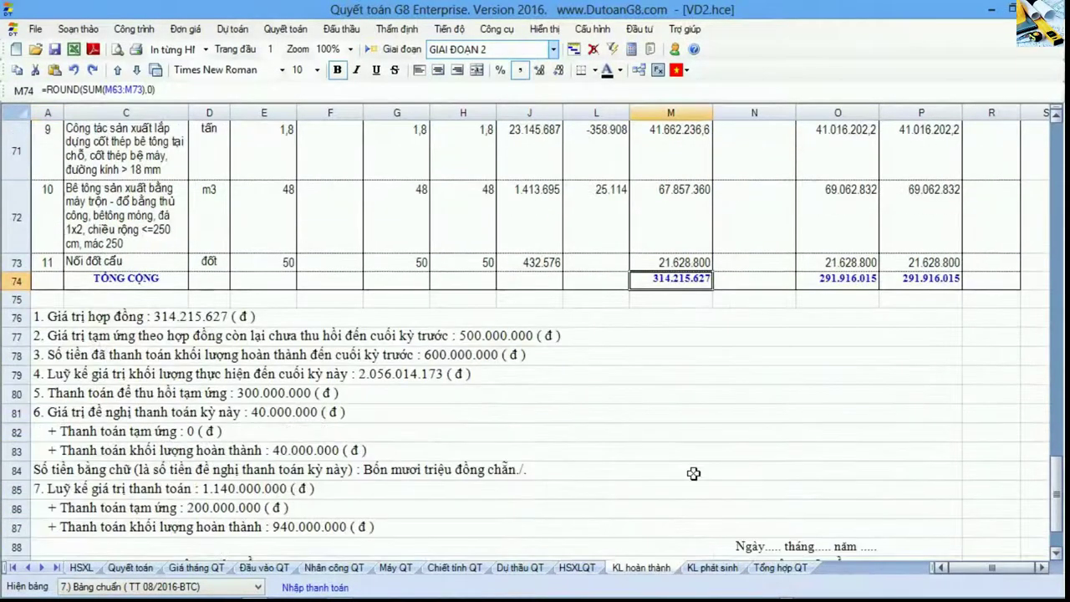
pyautogui.click(75, 322)
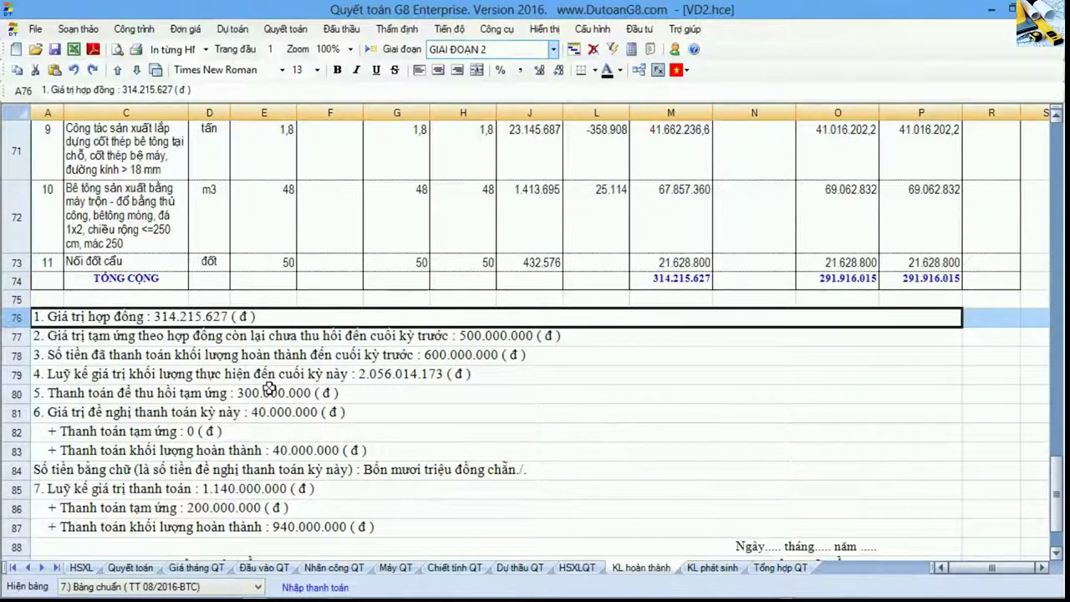
# - Trace GIAI ĐOẠN 2's indicator 2, the unrecovered advance up to the previous period, to the 01/01/2017 entry in the payment table
pyautogui.click(35, 339)
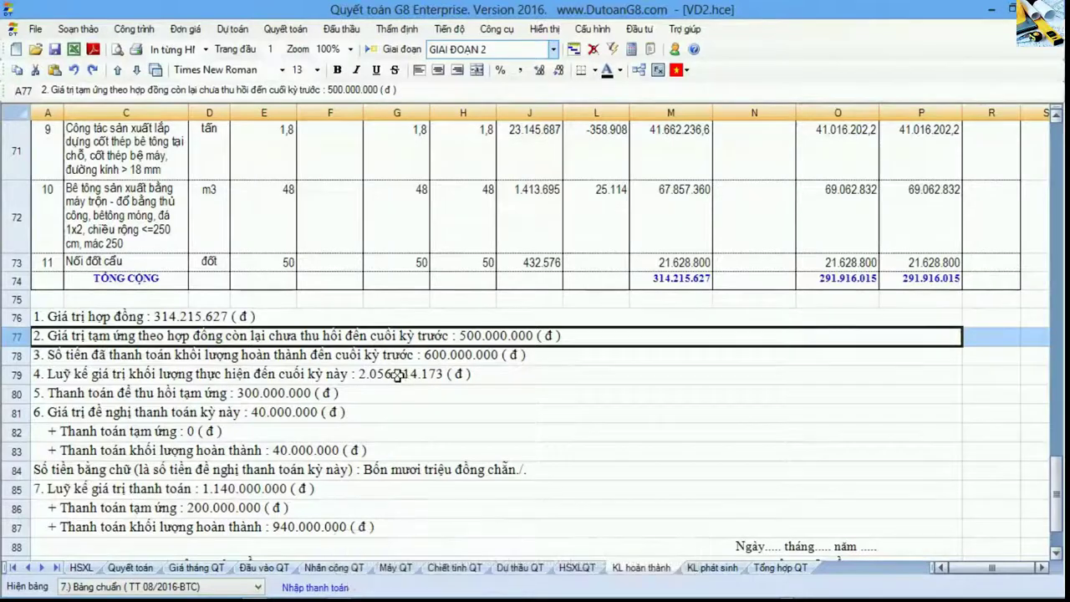
pyautogui.click(338, 584)
pyautogui.moveTo(695, 11); pyautogui.dragTo(941, 28)
pyautogui.click(489, 263)
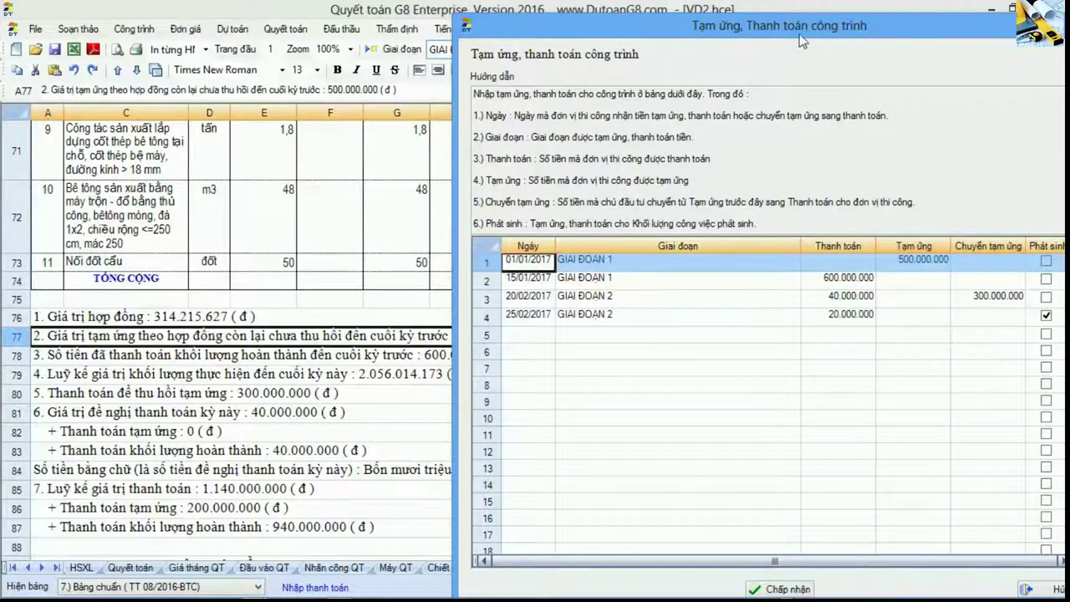
pyautogui.moveTo(795, 29); pyautogui.dragTo(983, 102)
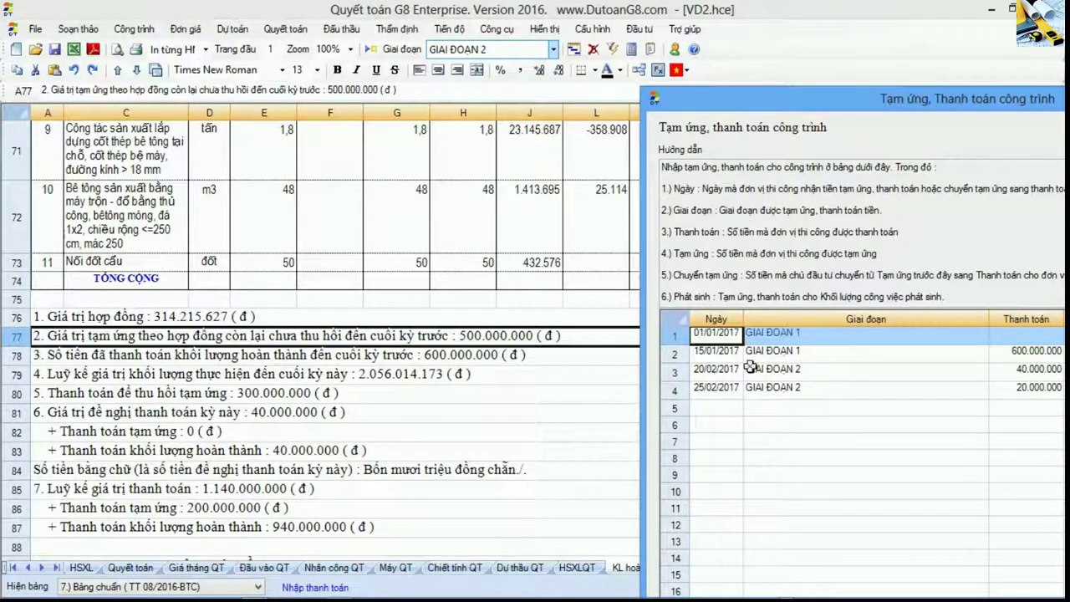
# - Trace indicator 3, completed volume paid up to the previous period, to the 15/01/2017 entry of GIAI ĐOẠN 1, and close the payment table
pyautogui.click(677, 352)
pyautogui.moveTo(831, 101); pyautogui.dragTo(689, 33)
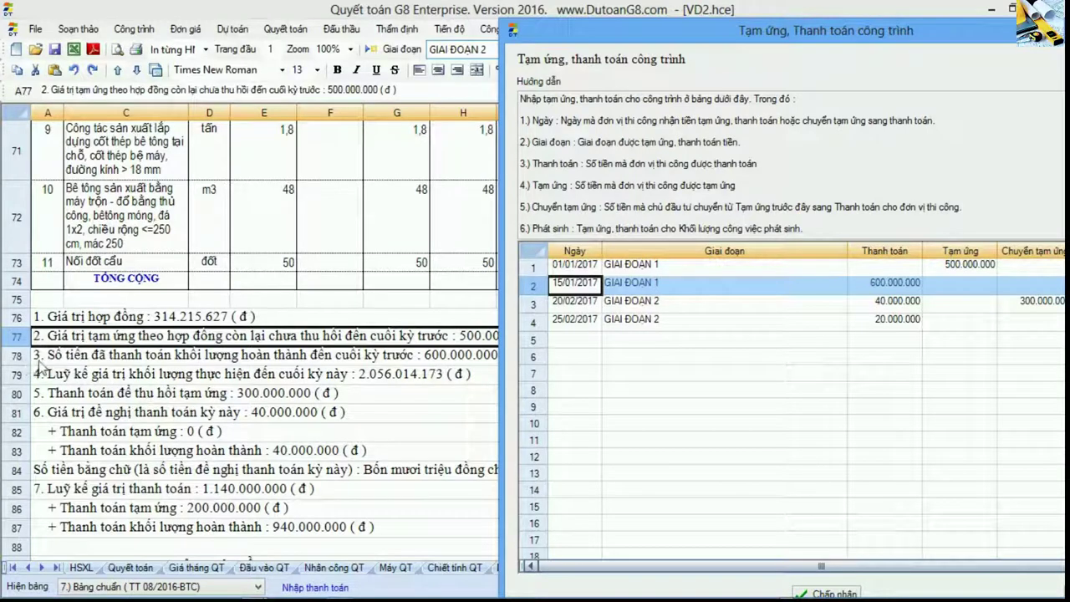
pyautogui.moveTo(973, 35); pyautogui.dragTo(1041, 32)
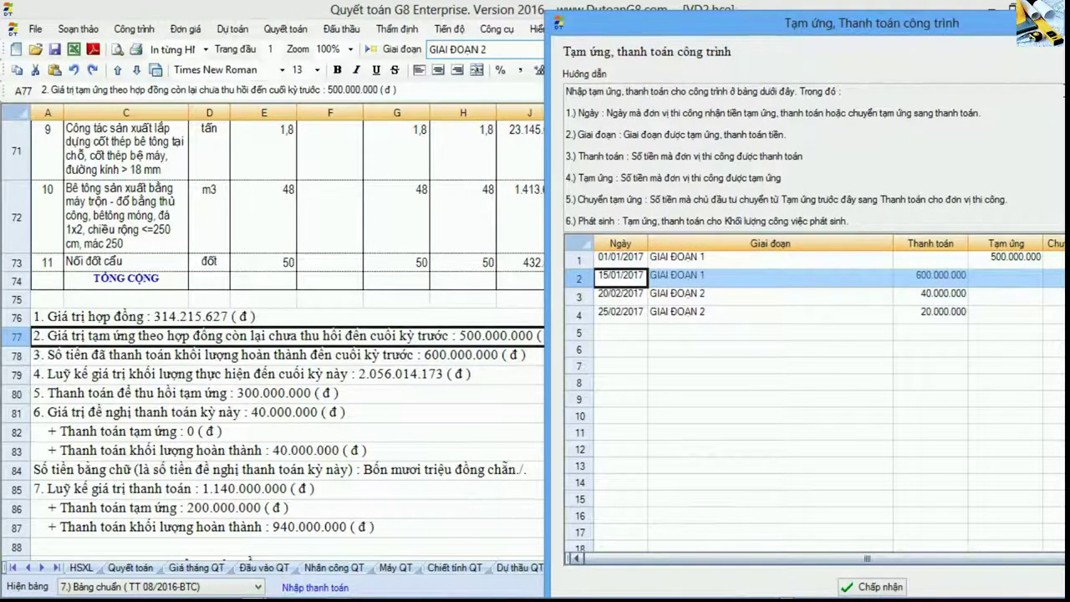
pyautogui.moveTo(1036, 39); pyautogui.dragTo(915, 44)
pyautogui.press('Return')
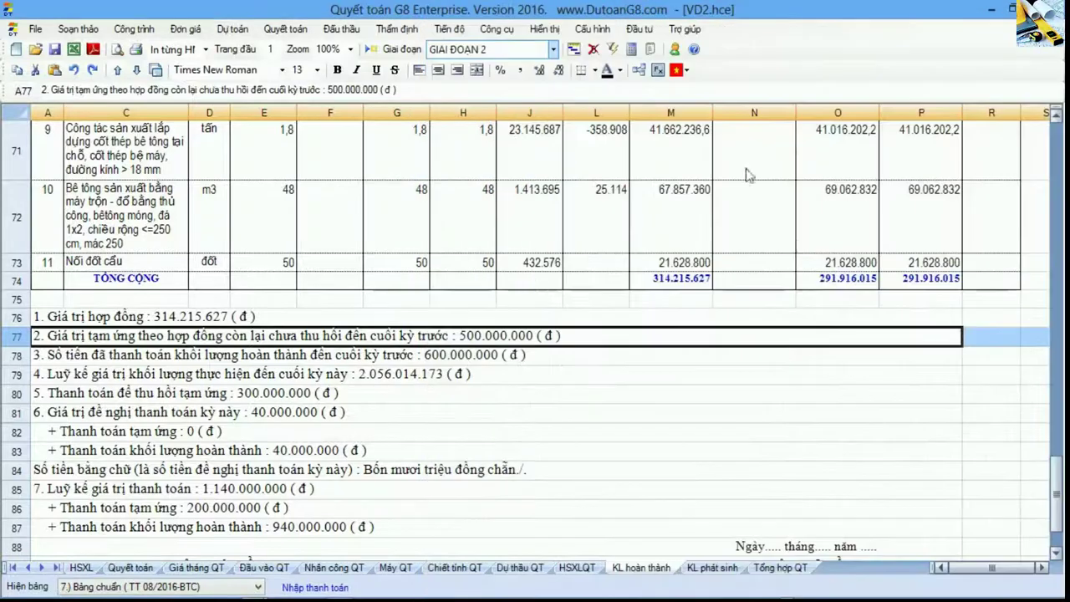
# - Trace GIAI ĐOẠN 2's indicator 4 back to the TỔNG CỘNG of GIAI ĐOẠN 1's Luỹ kế đến hết kỳ này amount column
pyautogui.click(34, 376)
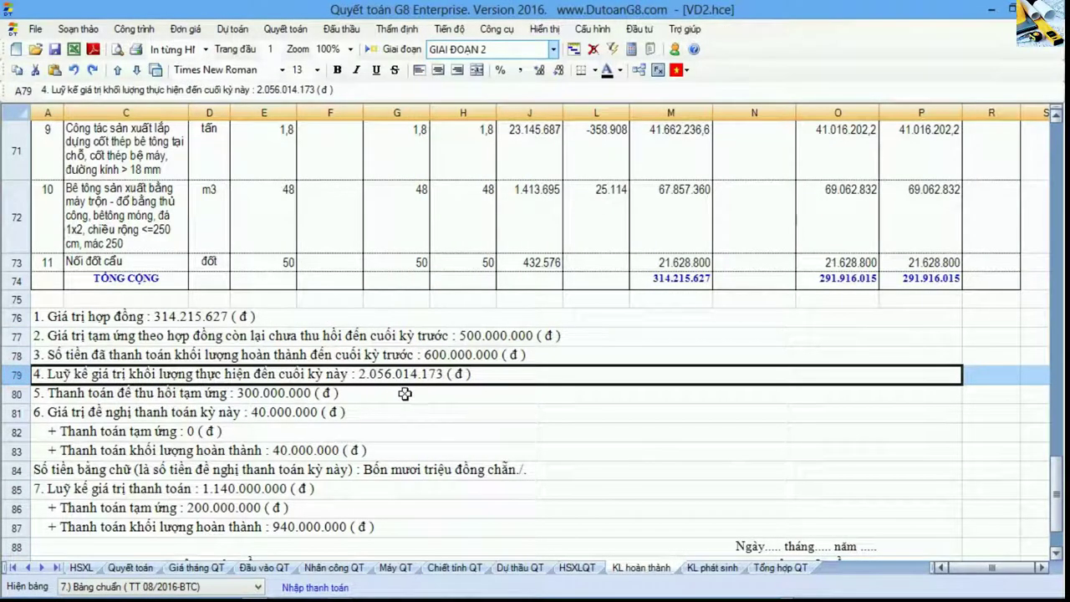
pyautogui.scroll(1, 449, 409)
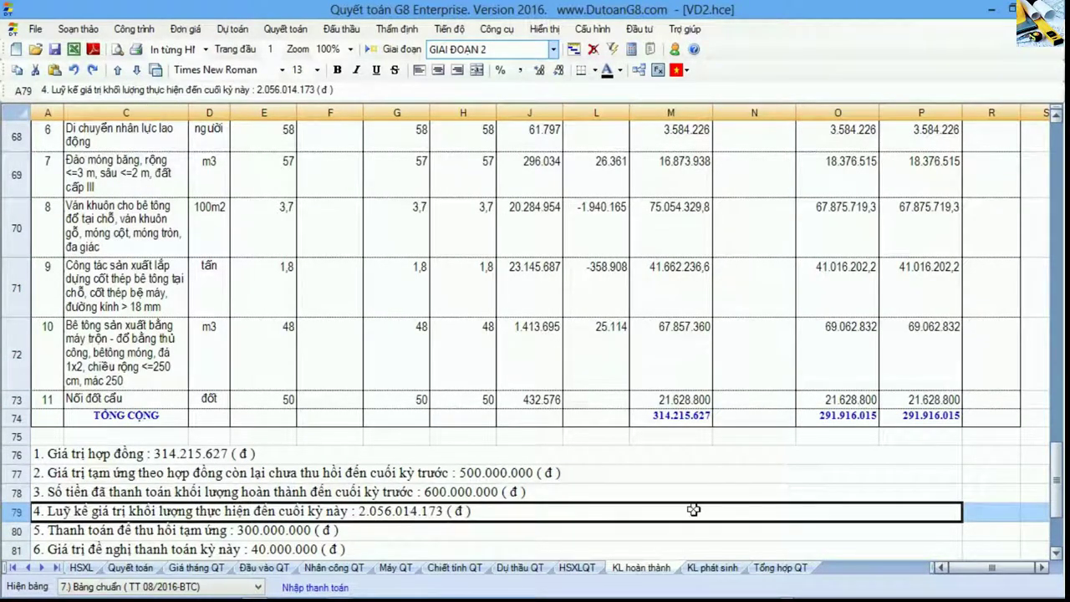
pyautogui.scroll(1, 694, 510)
pyautogui.scroll(-1, 693, 508)
pyautogui.scroll(15, 937, 425)
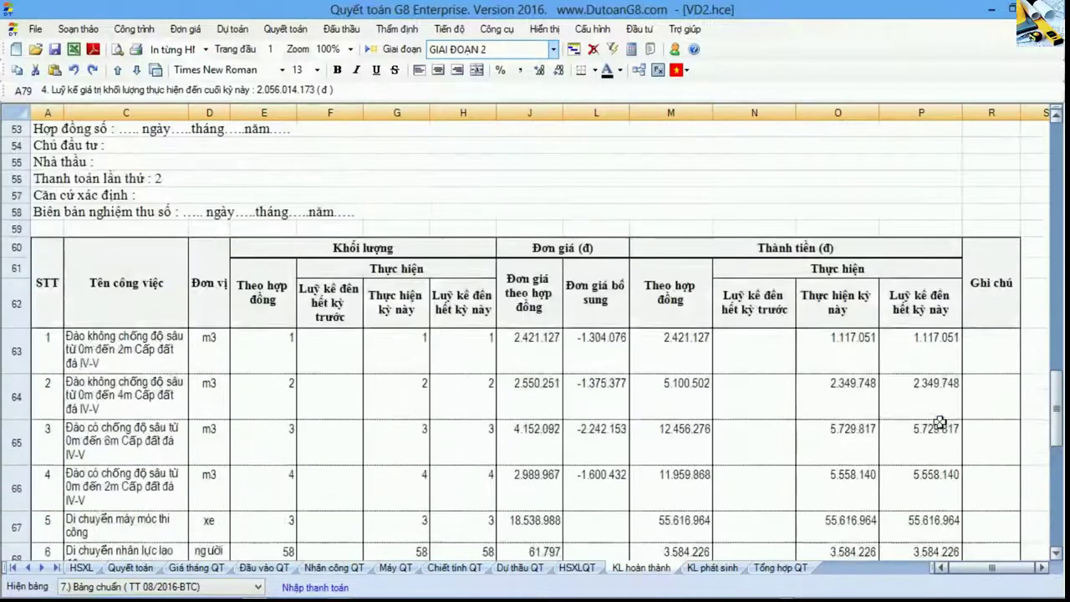
pyautogui.scroll(6, 928, 427)
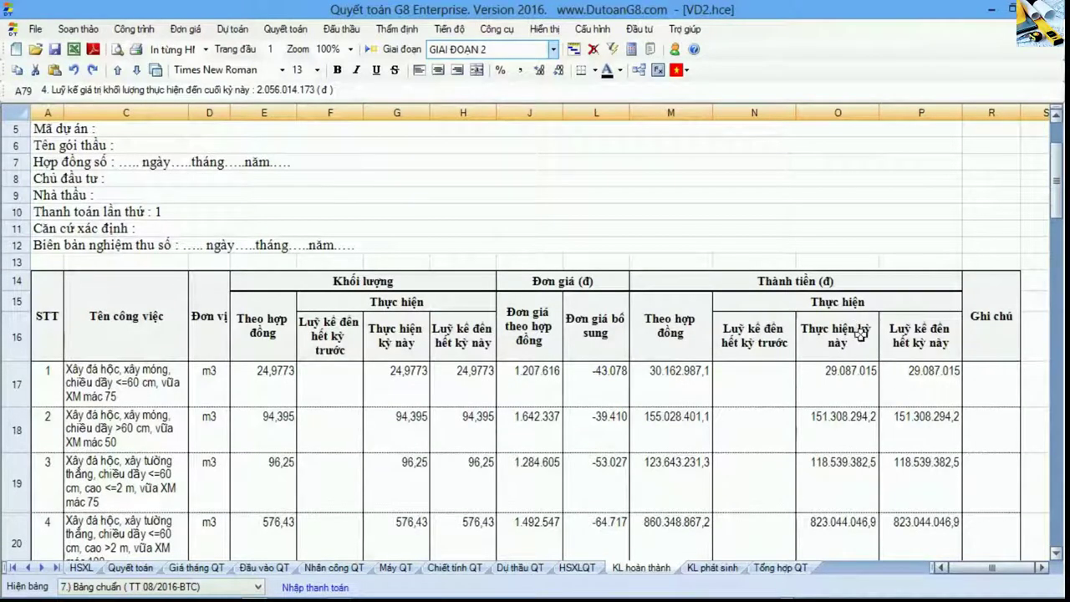
pyautogui.moveTo(928, 332); pyautogui.dragTo(931, 480)
pyautogui.scroll(-8, 931, 480)
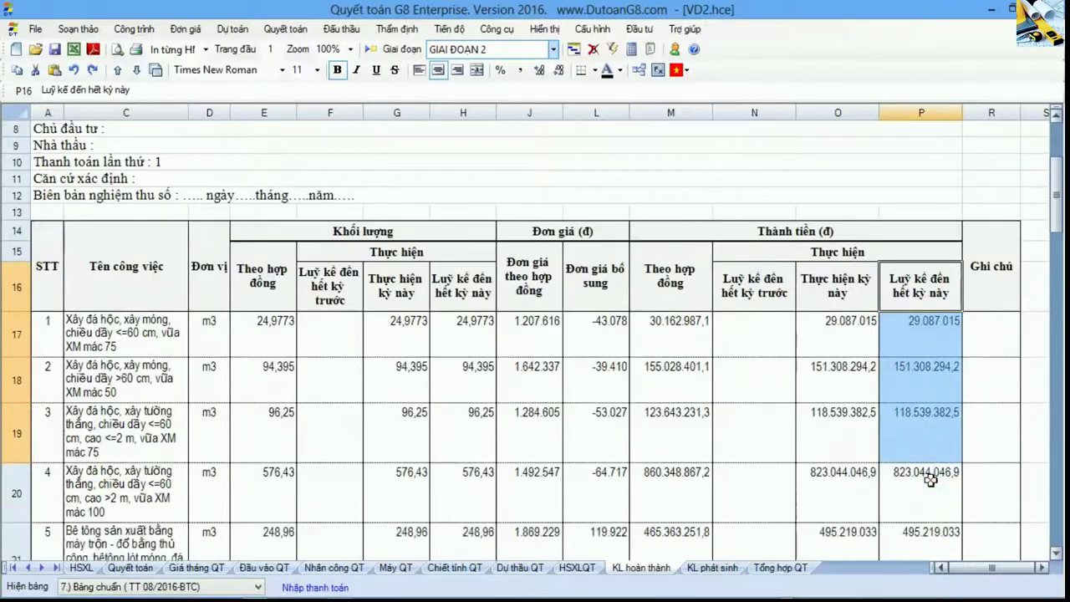
pyautogui.scroll(-3, 930, 480)
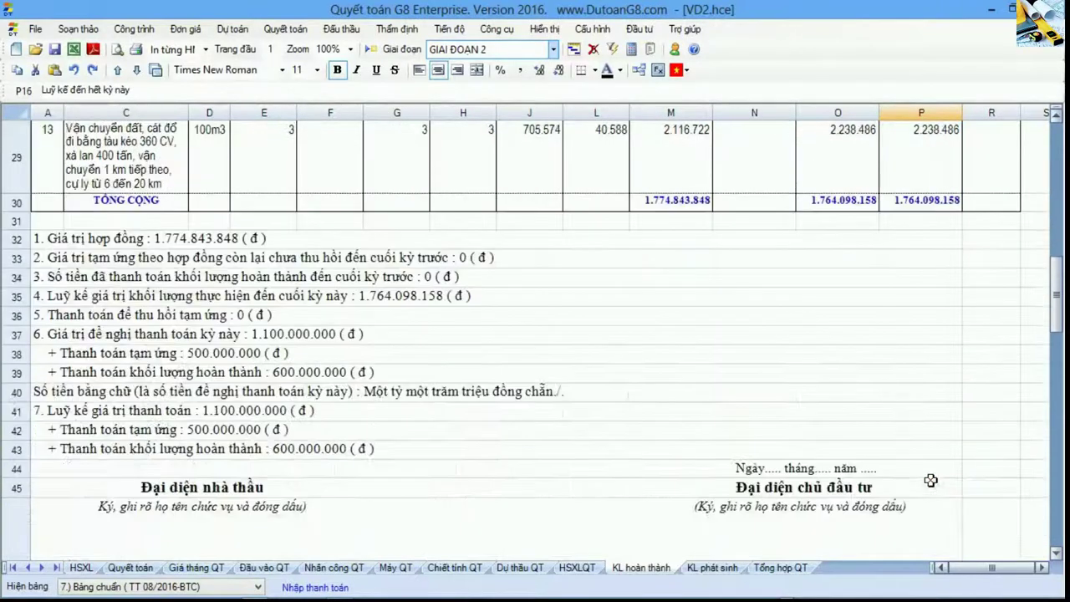
pyautogui.click(926, 201)
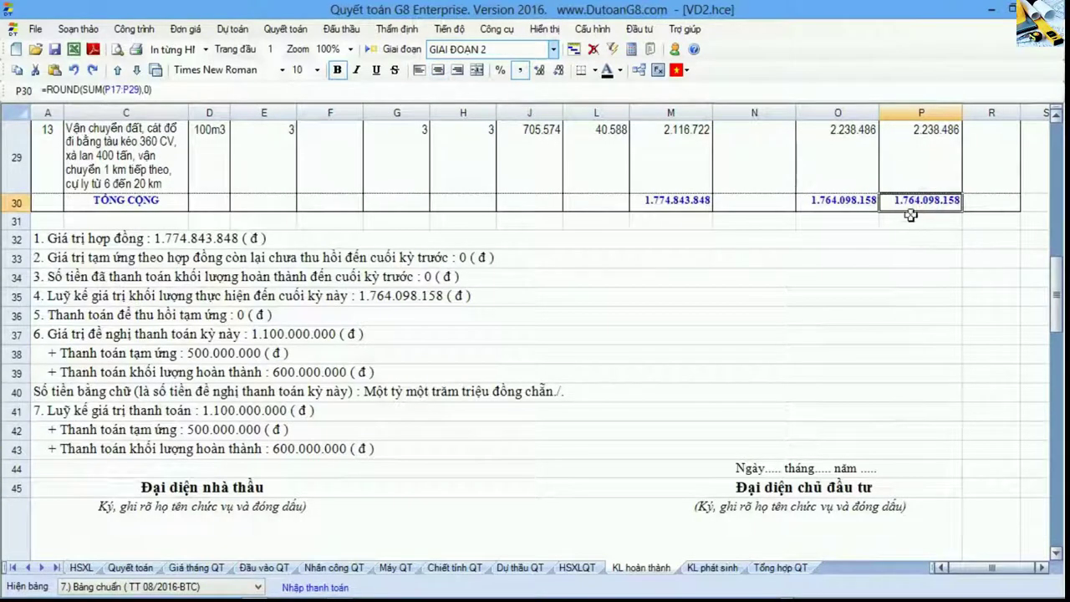
pyautogui.click(631, 48)
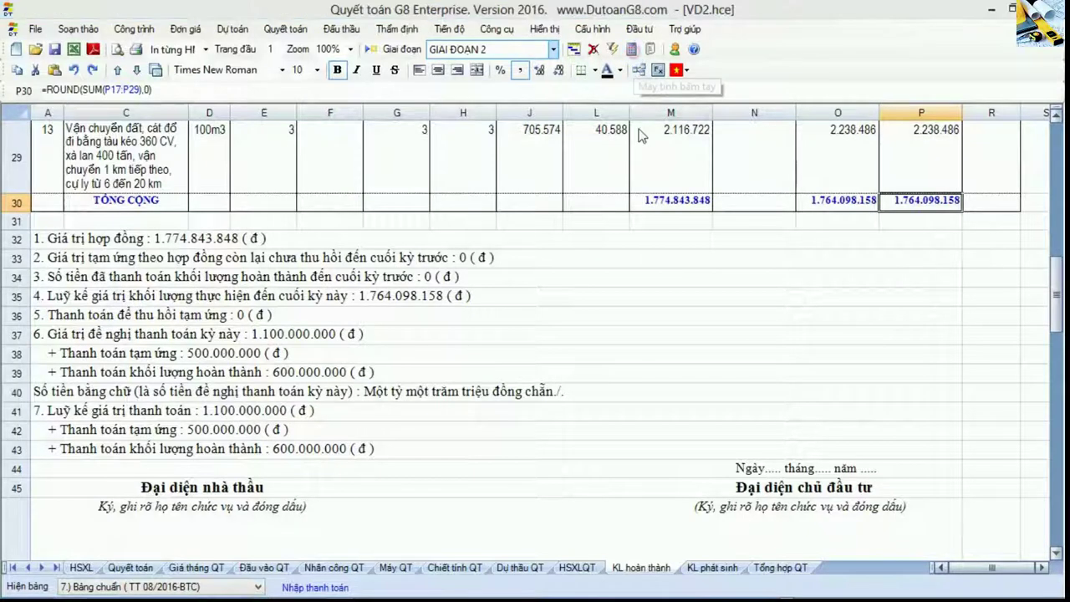
pyautogui.moveTo(445, 260); pyautogui.dragTo(884, 248)
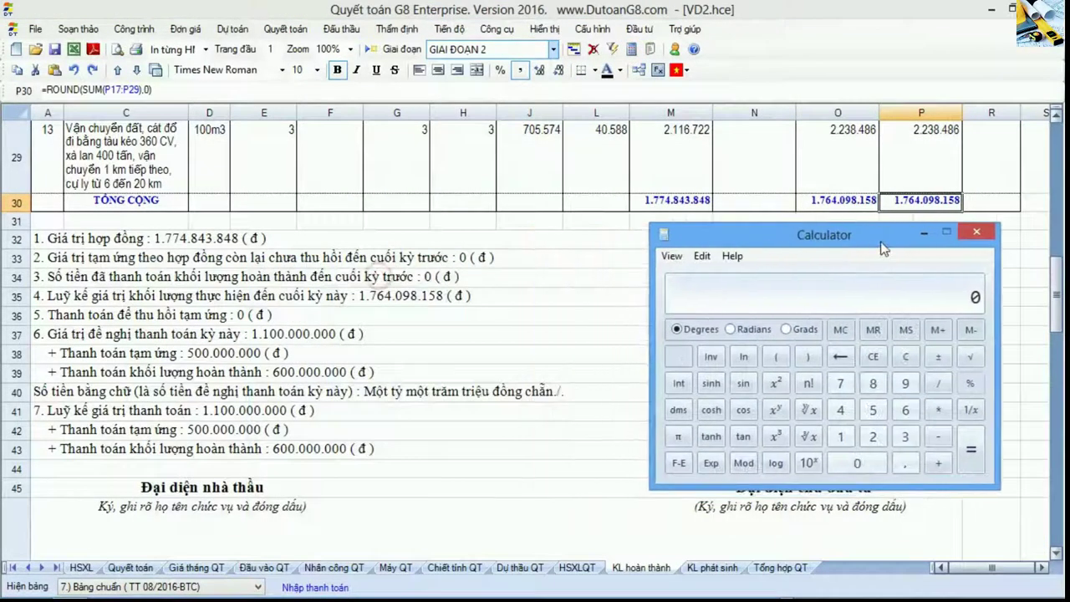
pyautogui.click(841, 436)
pyautogui.click(842, 384)
pyautogui.click(904, 410)
pyautogui.click(840, 409)
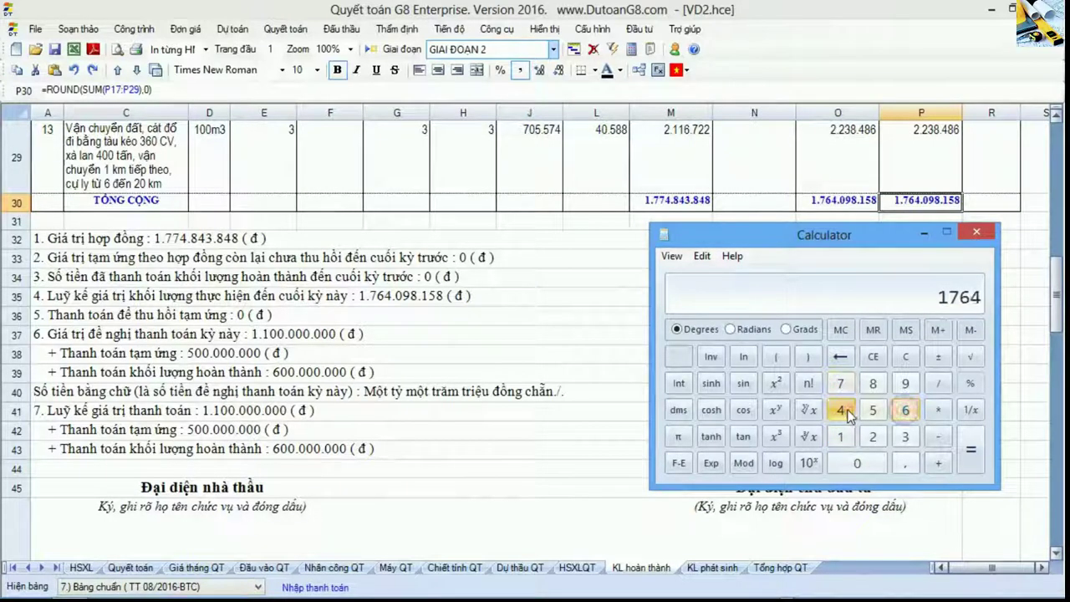
pyautogui.click(857, 463)
pyautogui.click(905, 383)
pyautogui.click(873, 385)
pyautogui.click(840, 437)
pyautogui.click(873, 410)
pyautogui.click(872, 384)
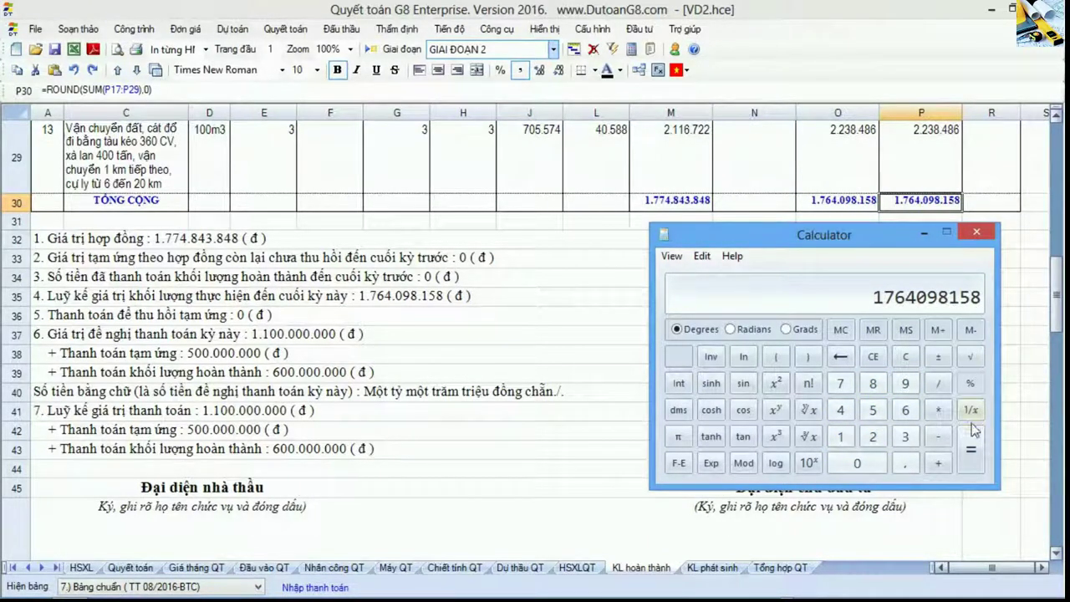
# - Return to the GIAI ĐOẠN 2 table and locate the TỔNG CỘNG of its Thực hiện kỳ này amount column
pyautogui.click(599, 434)
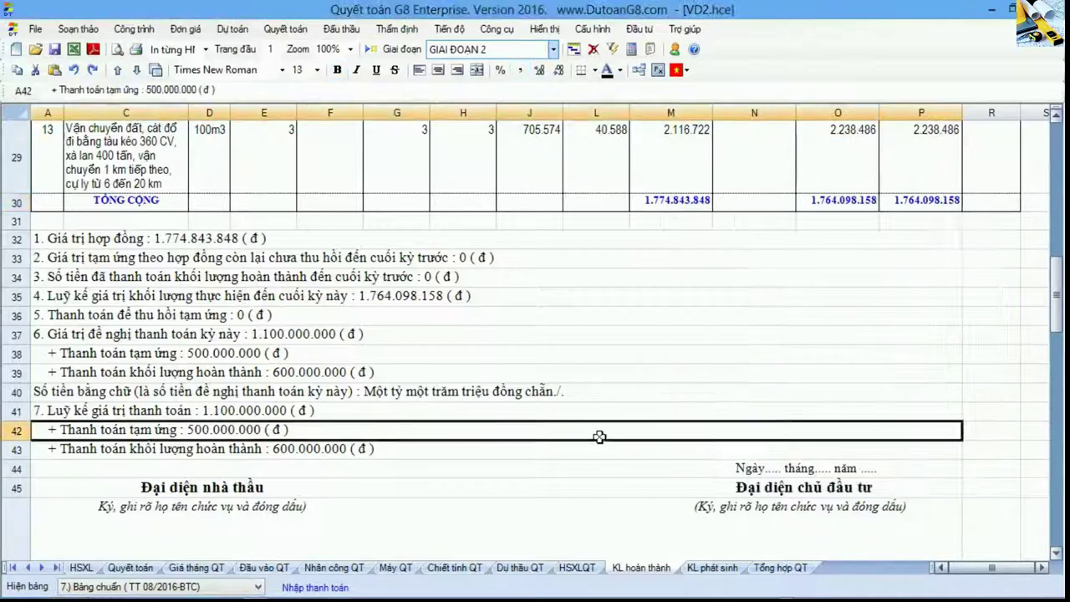
pyautogui.scroll(-3, 606, 435)
pyautogui.scroll(-6, 606, 435)
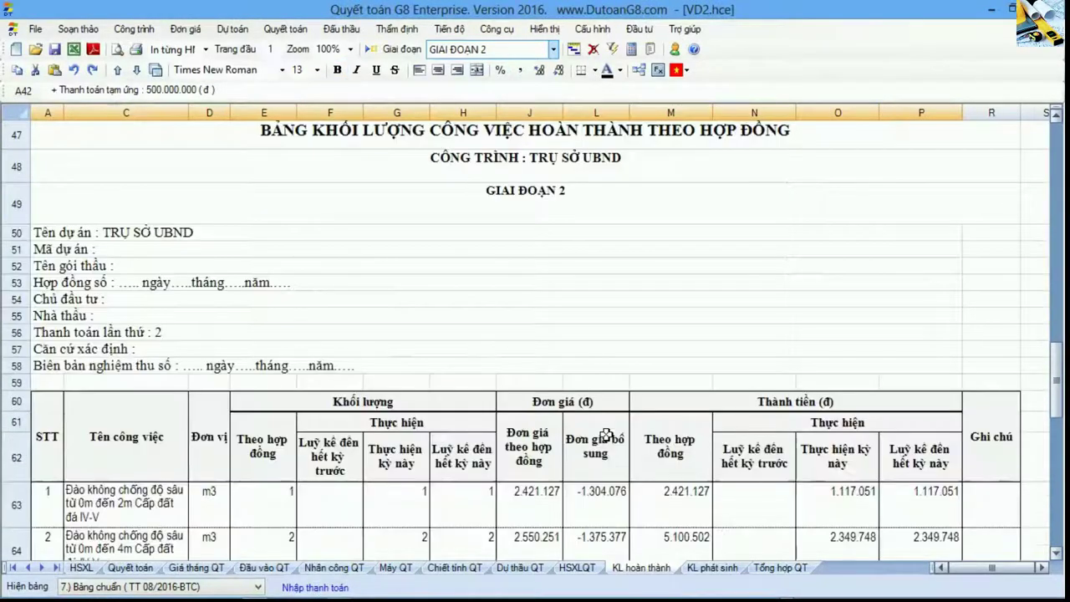
pyautogui.scroll(-1, 606, 434)
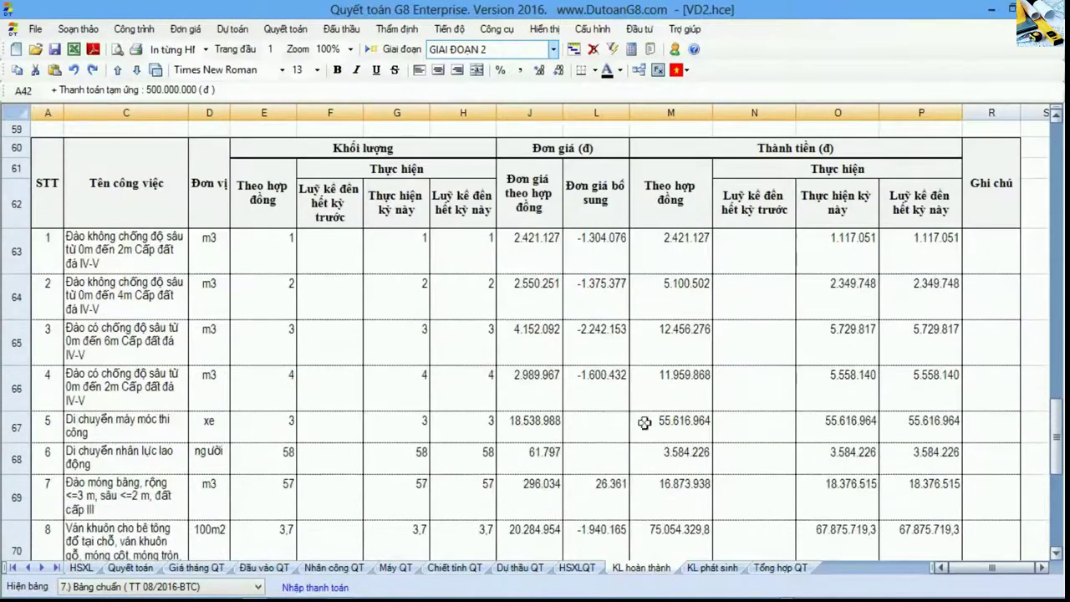
pyautogui.scroll(-1, 845, 377)
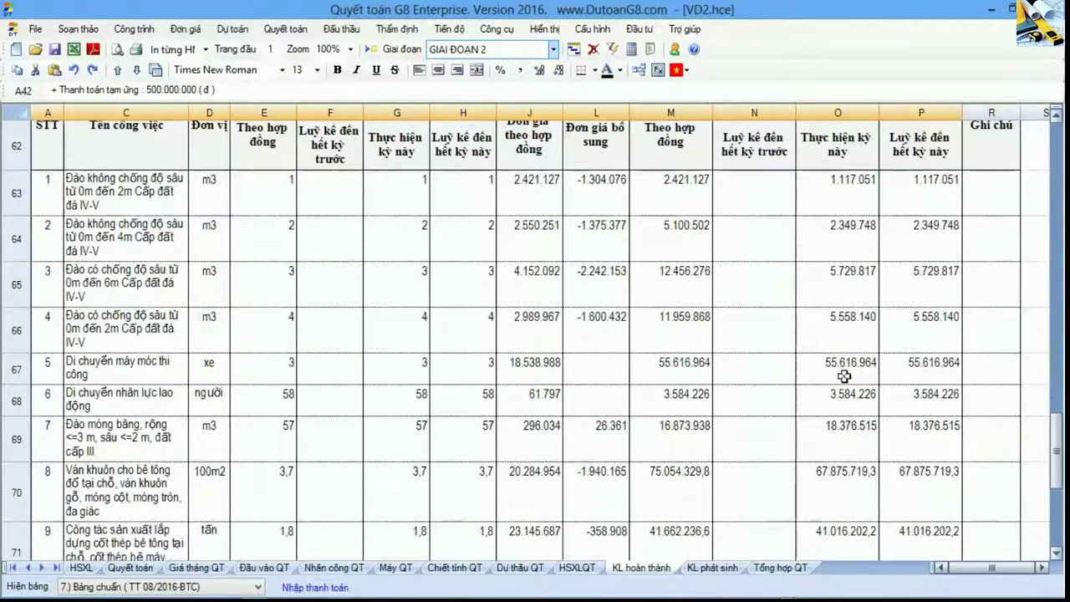
pyautogui.scroll(-2, 844, 376)
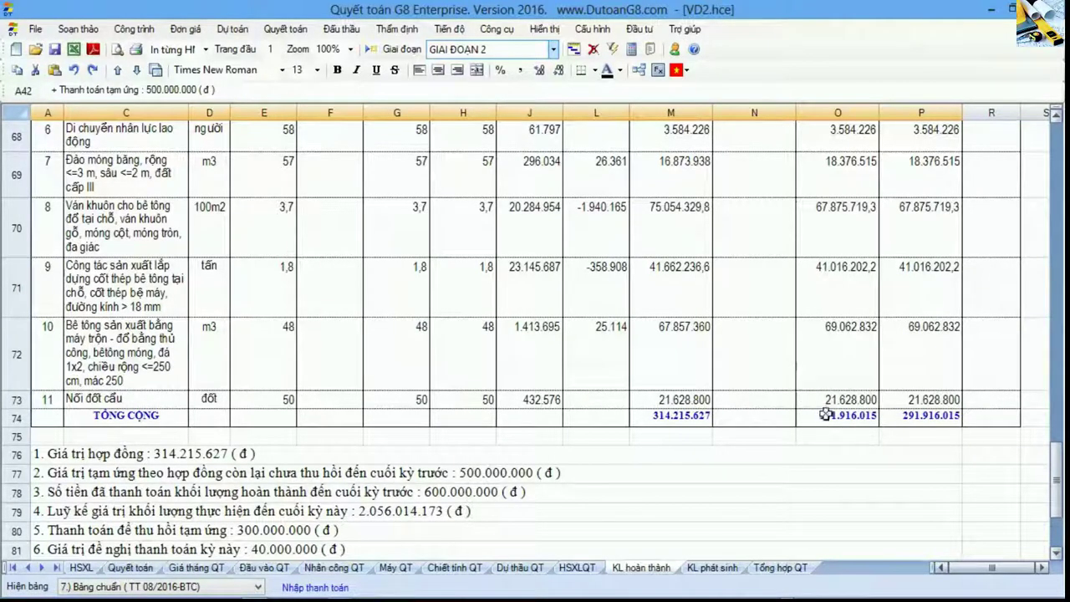
# - Add GIAI ĐOẠN 2's total, 291916015, to GIAI ĐOẠN 1's total in the calculator and compare the sum with indicator 4
pyautogui.hotkey('alt', 'Tab')
pyautogui.moveTo(849, 234); pyautogui.dragTo(655, 251)
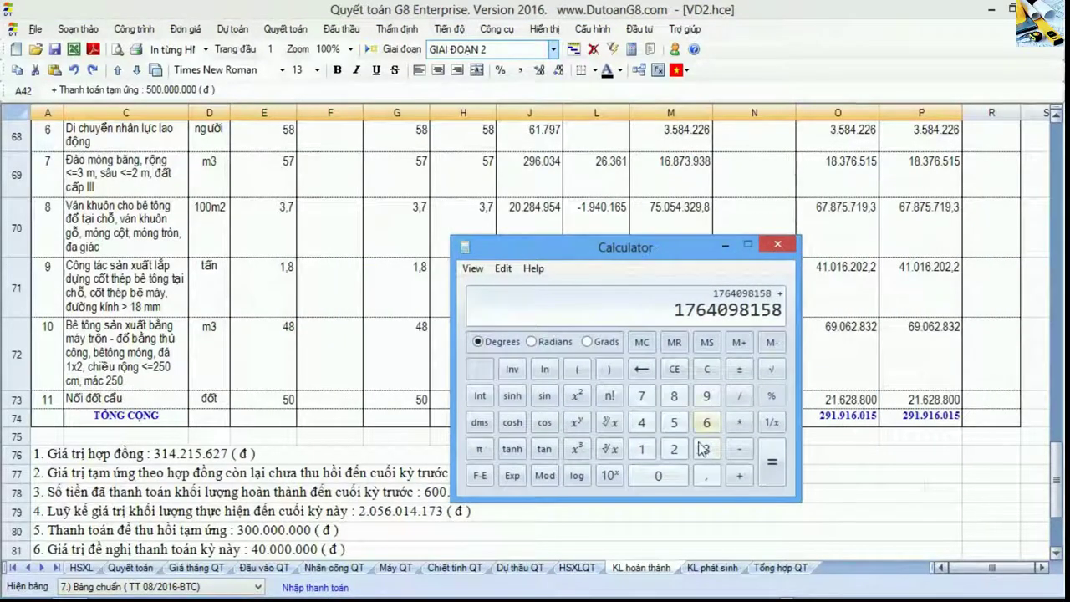
pyautogui.click(674, 449)
pyautogui.click(707, 397)
pyautogui.click(641, 449)
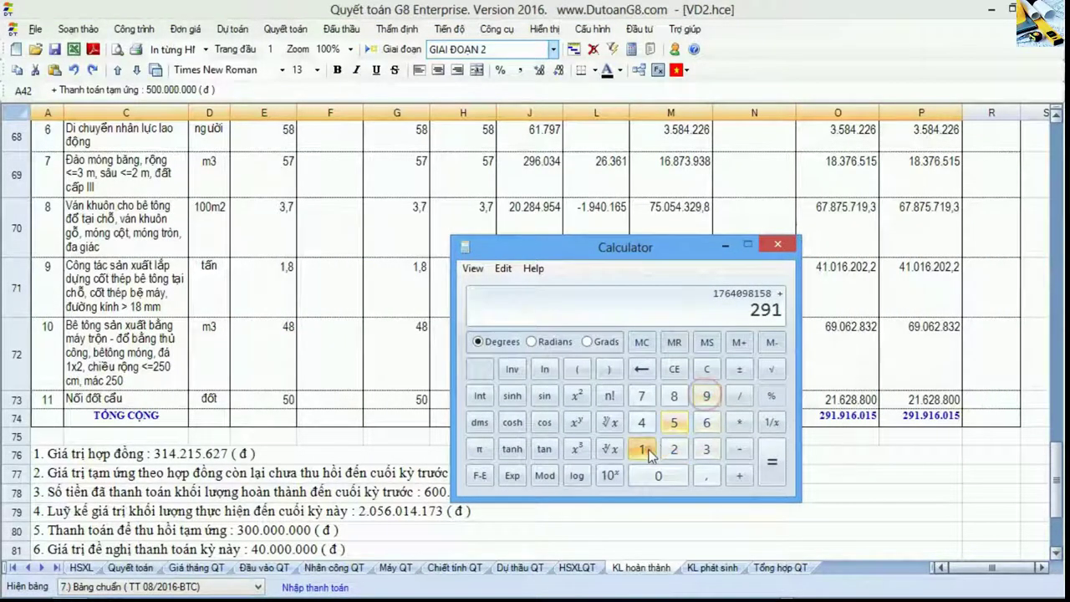
pyautogui.click(706, 395)
pyautogui.click(647, 449)
pyautogui.click(706, 422)
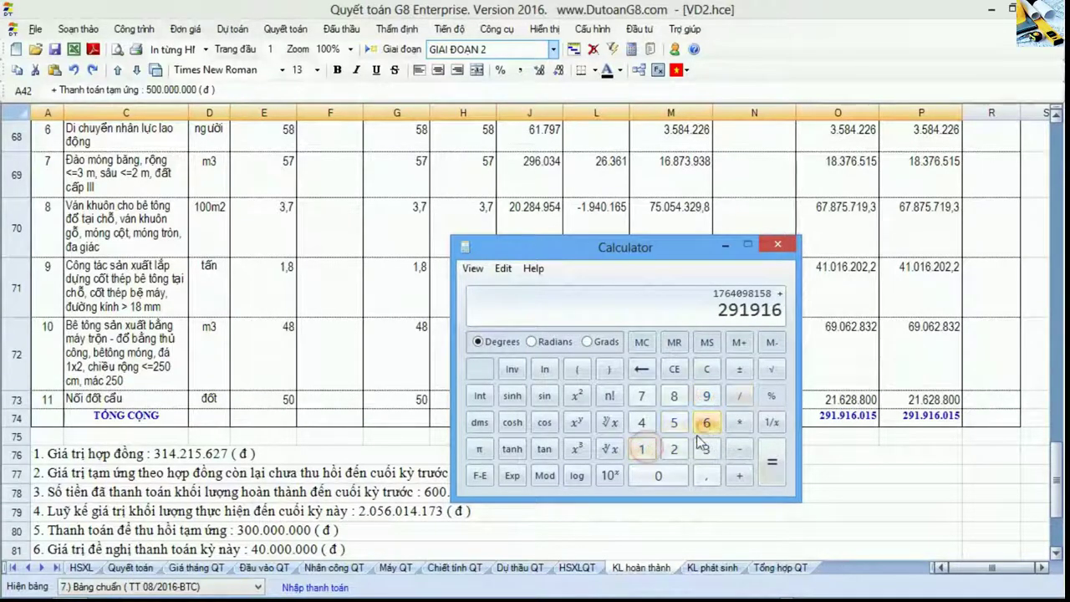
pyautogui.click(658, 476)
pyautogui.click(644, 449)
pyautogui.click(674, 423)
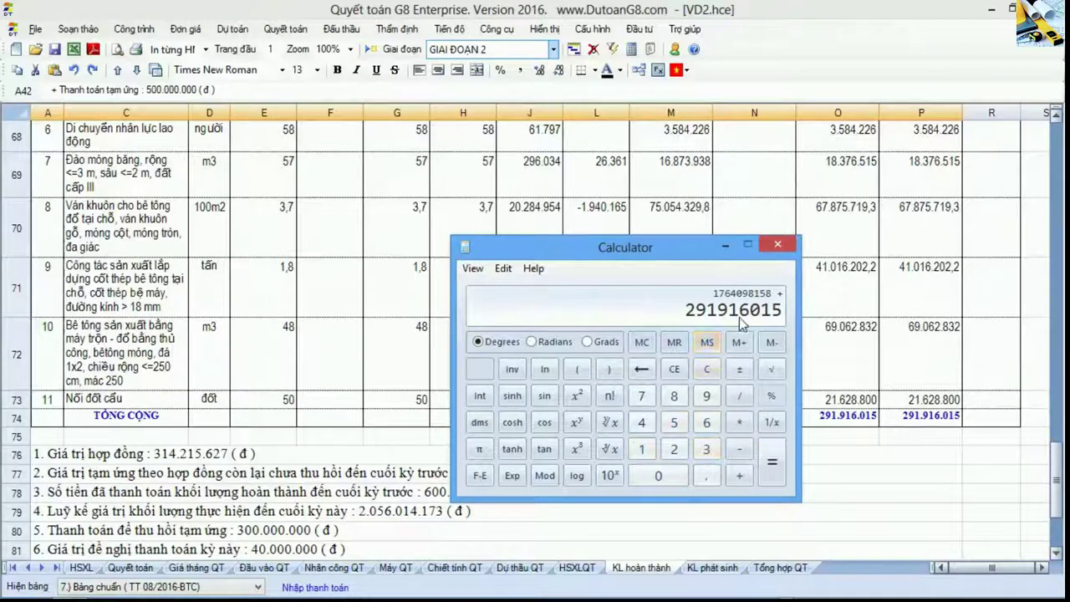
pyautogui.click(772, 461)
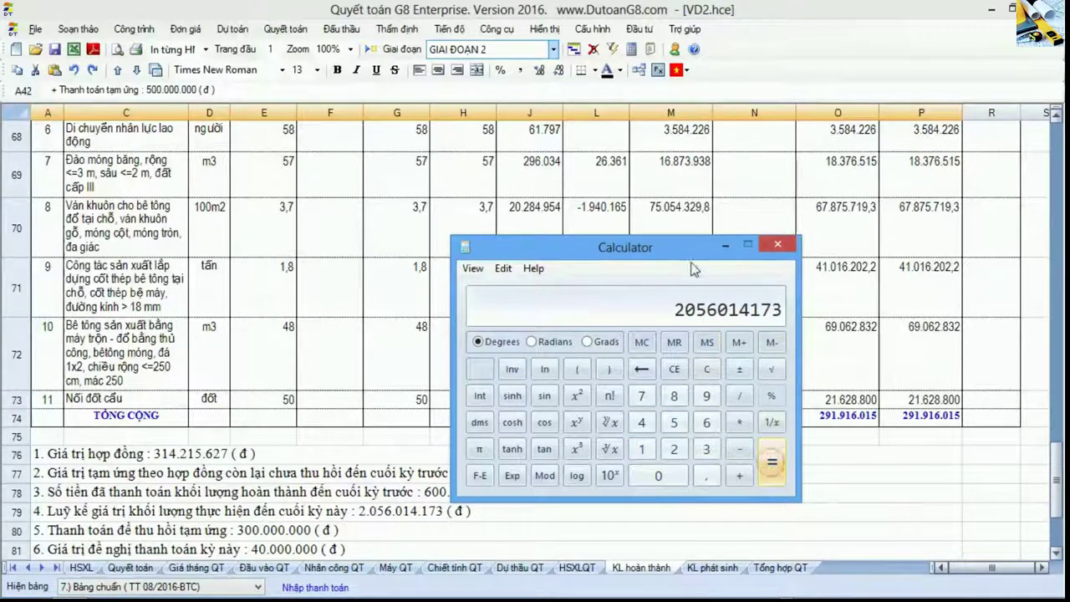
pyautogui.moveTo(685, 253); pyautogui.dragTo(719, 451)
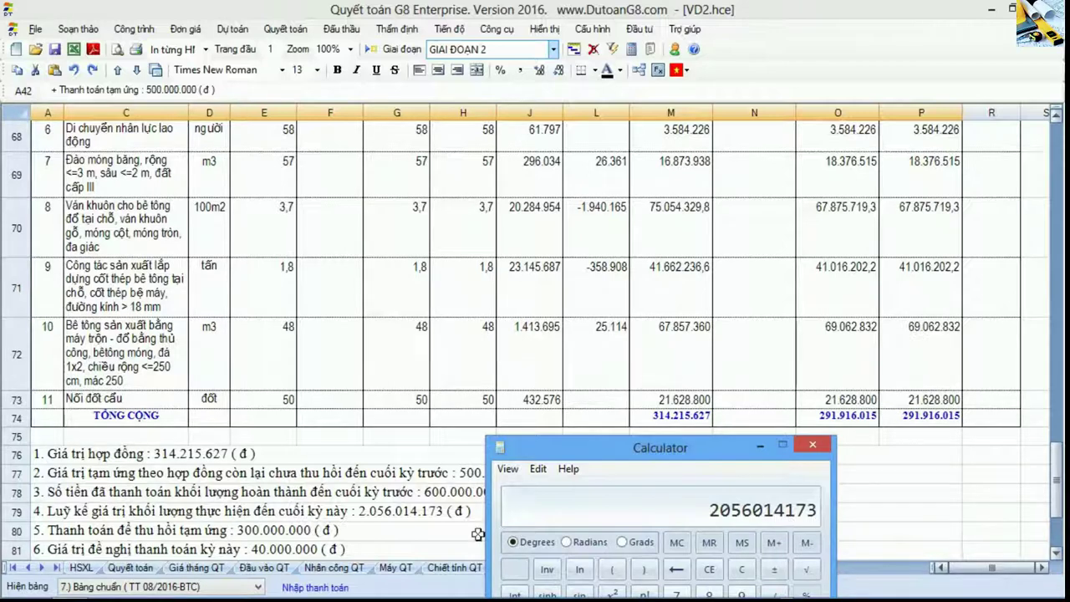
pyautogui.click(439, 514)
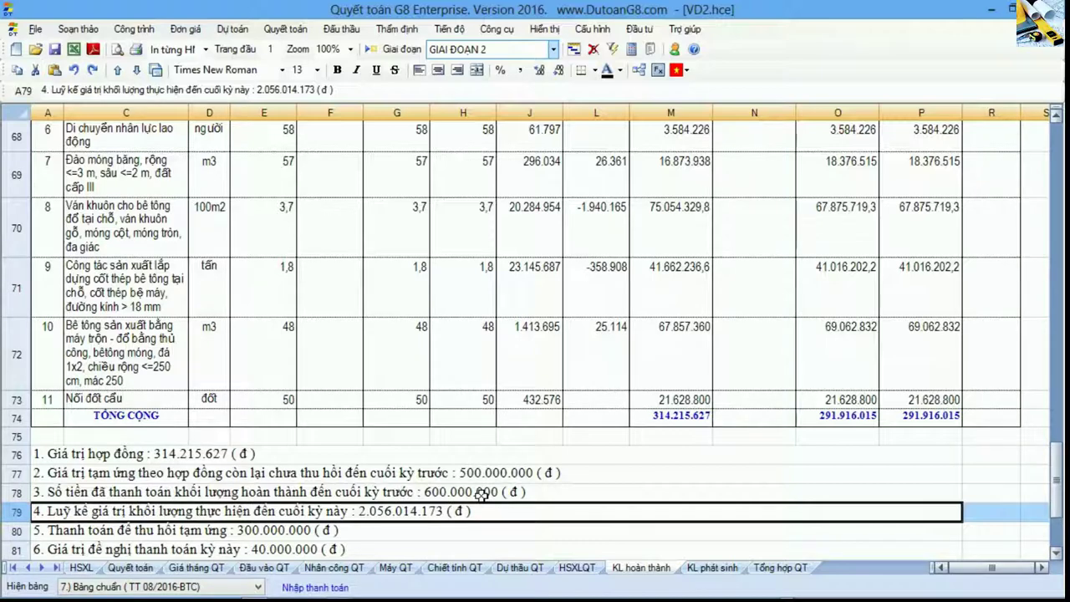
# - Trace indicator 5, Thanh toán để thu hồi tạm ứng, to the 20/02/2017 entry in the payment table and compare it with the 01/01/2017 advance
pyautogui.scroll(-1, 481, 495)
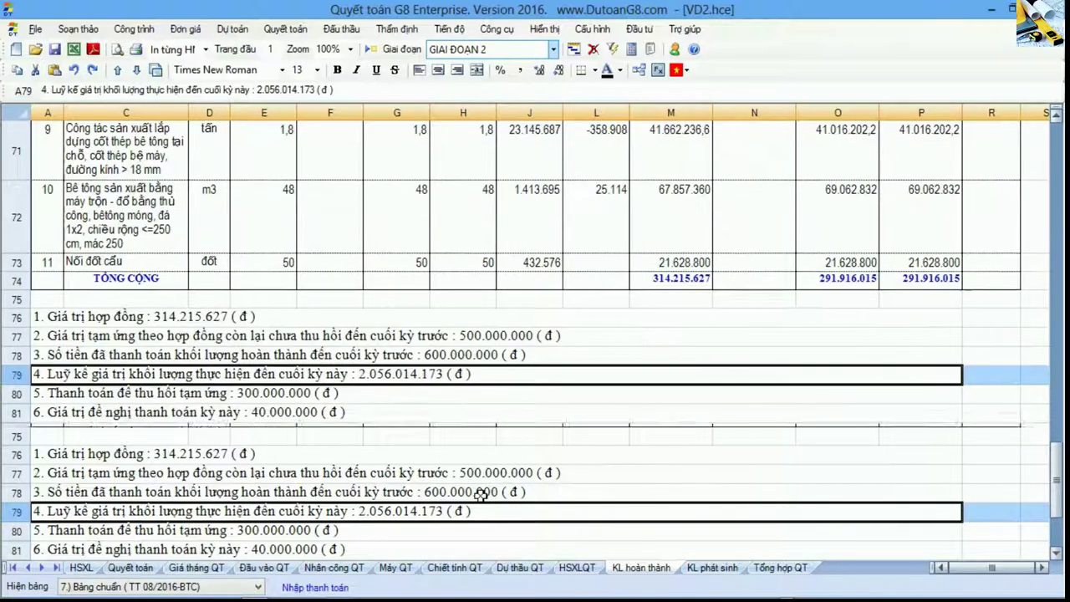
pyautogui.click(20, 394)
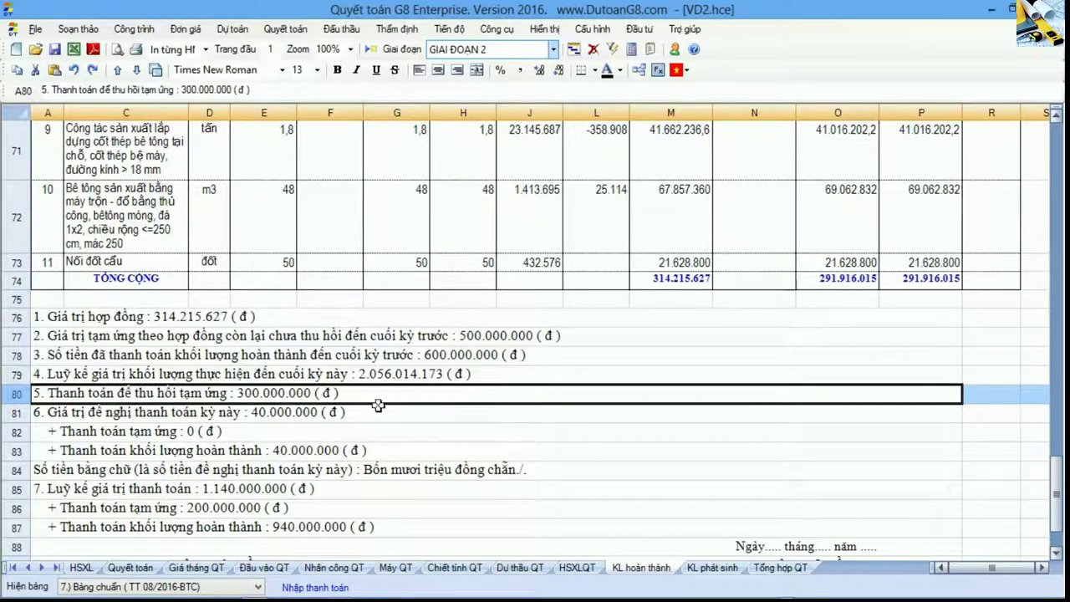
pyautogui.scroll(-1, 409, 420)
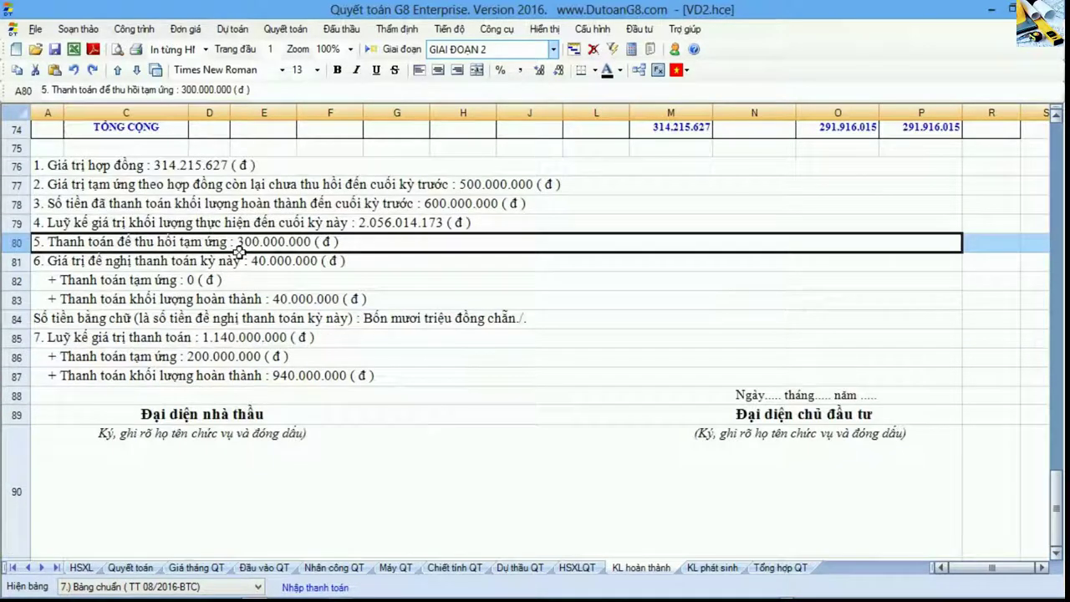
pyautogui.click(341, 588)
pyautogui.moveTo(617, 10); pyautogui.dragTo(809, 10)
pyautogui.click(437, 245)
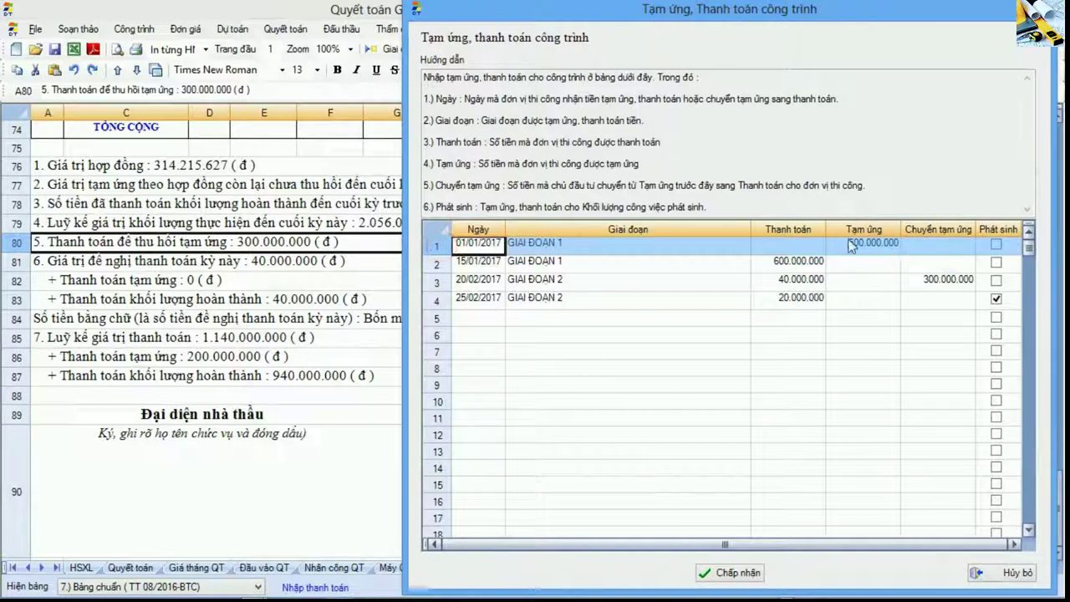
pyautogui.click(437, 282)
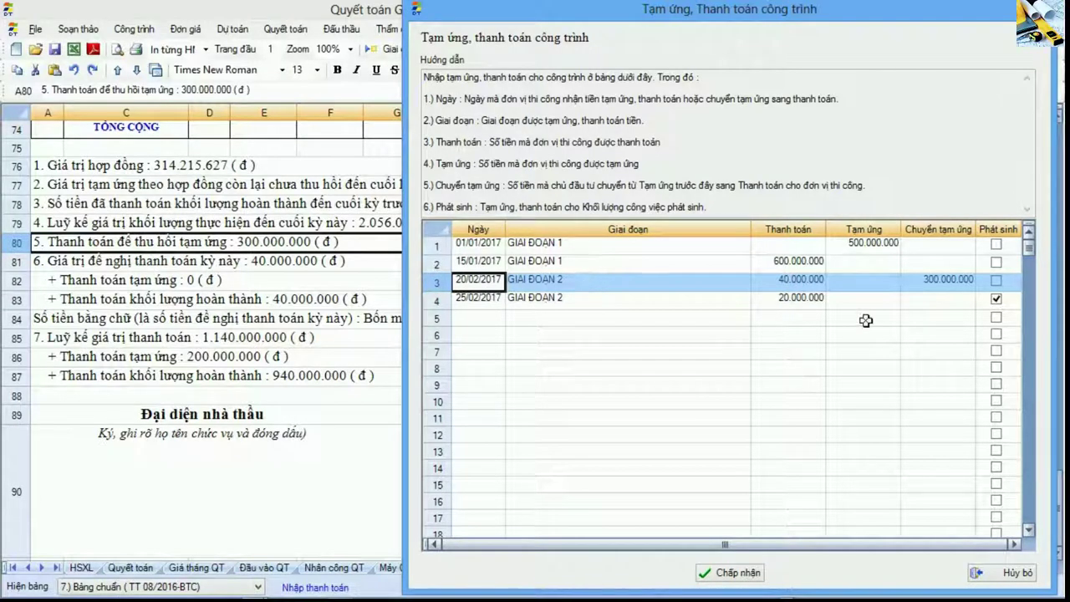
pyautogui.click(885, 247)
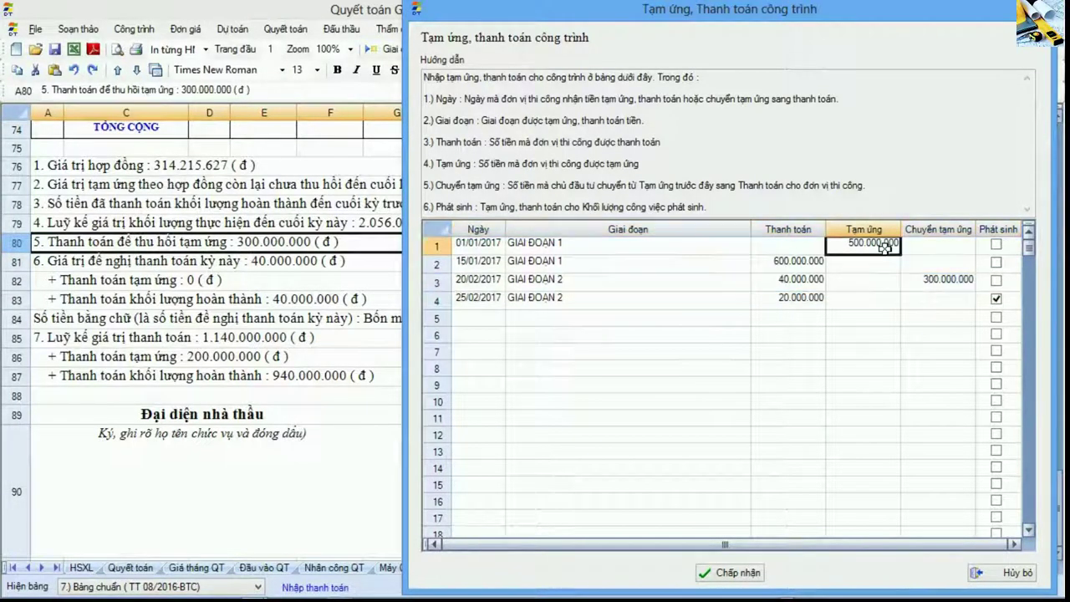
# - Examine the Chuyển tạm ứng amount of the 20/02/2017 GIAI ĐOẠN 2 entry alongside its Tạm ứng cell
pyautogui.click(941, 286)
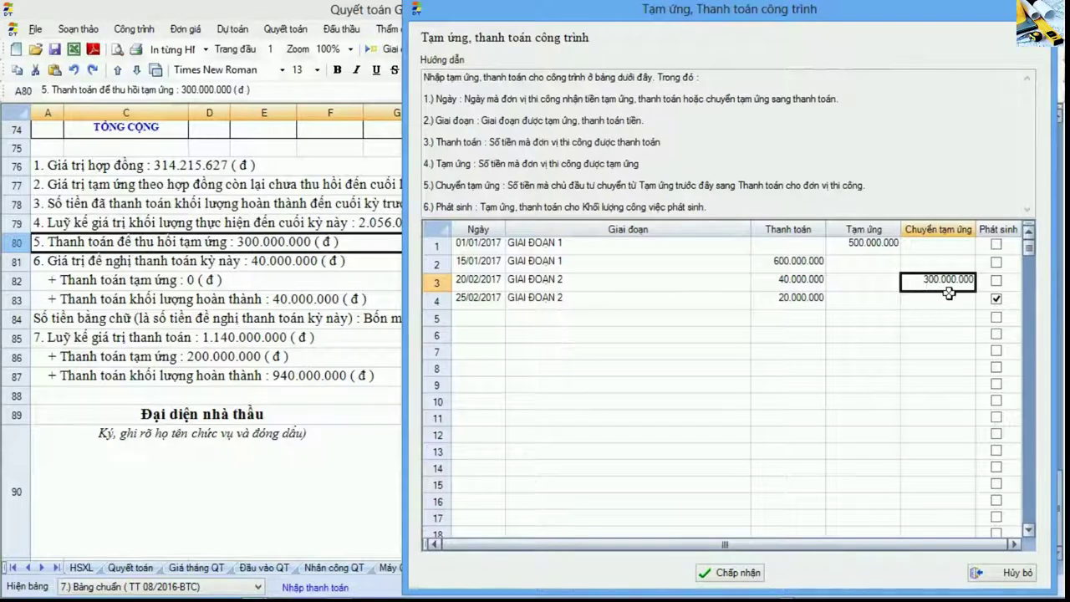
pyautogui.click(875, 284)
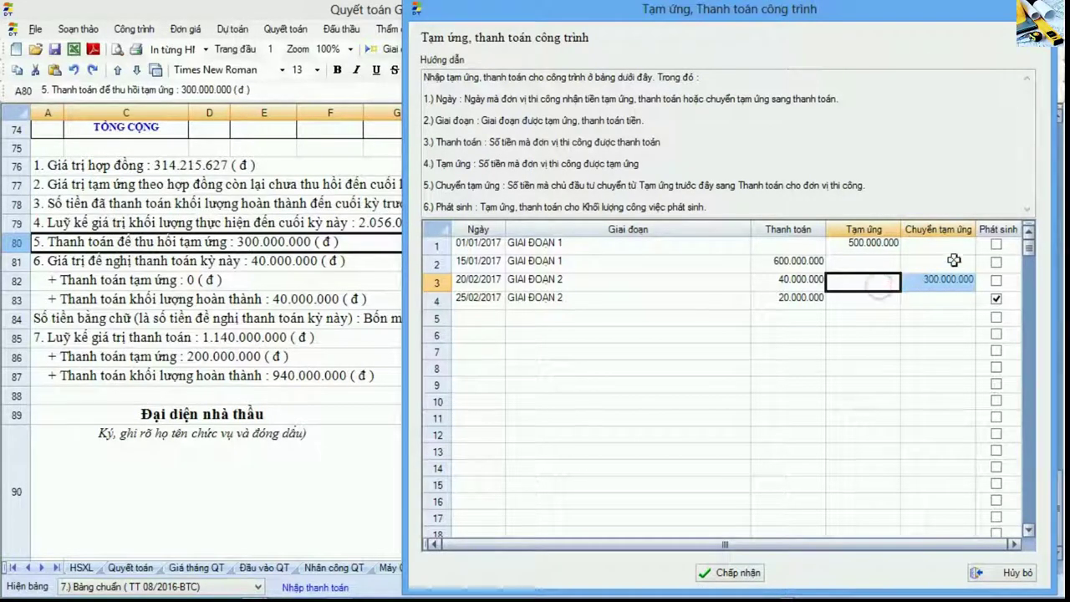
pyautogui.click(941, 287)
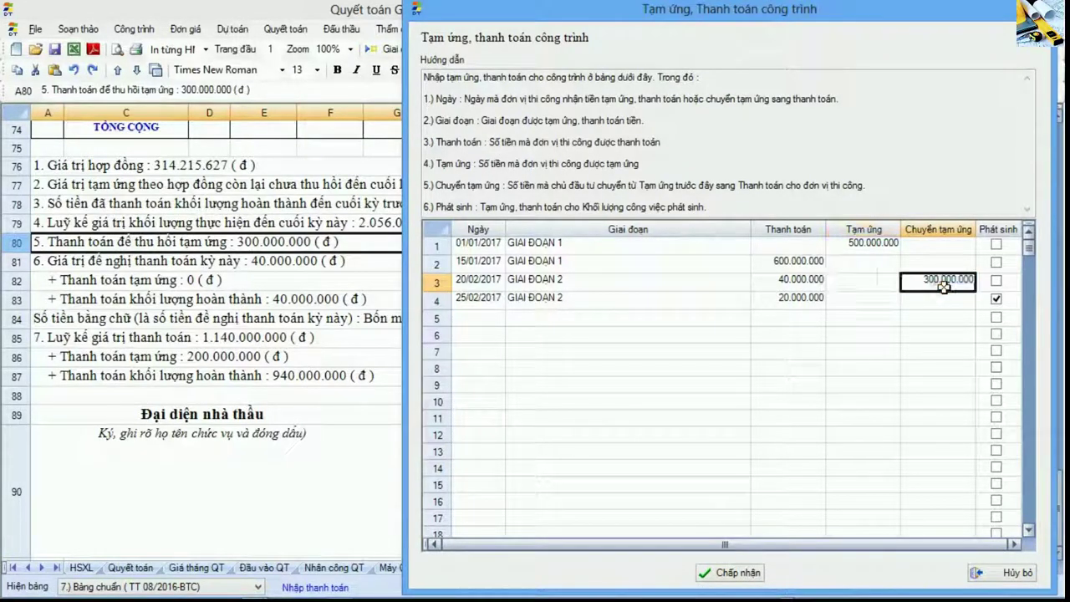
pyautogui.click(878, 283)
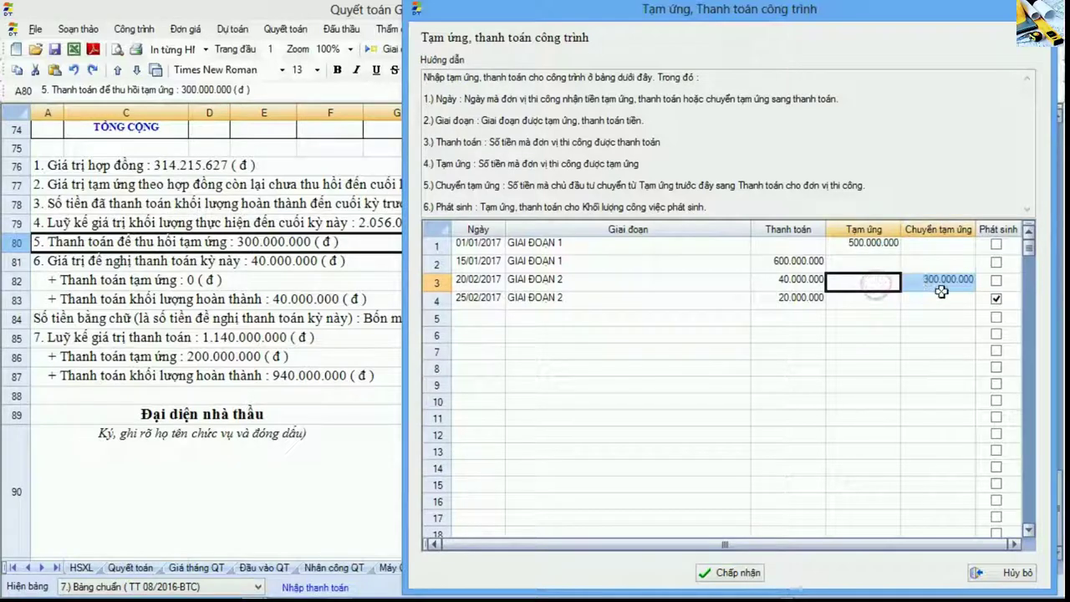
pyautogui.click(928, 284)
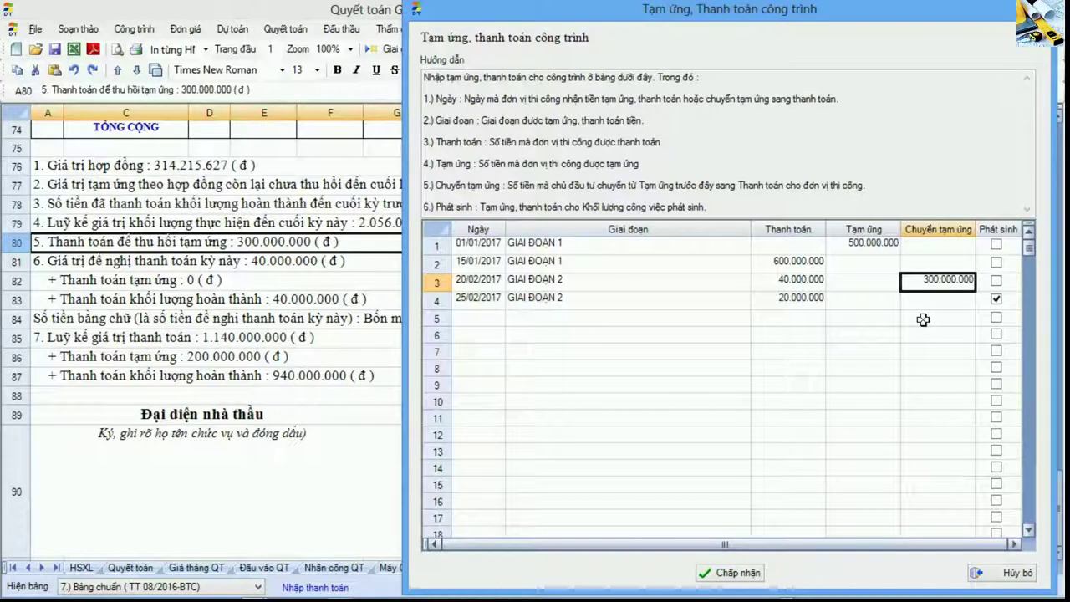
pyautogui.click(889, 284)
pyautogui.click(916, 281)
# - Compare the 01/01/2017 GIAI ĐOẠN 1 advance row with the 20/02/2017 row that transfers part of it to payment
pyautogui.moveTo(917, 243); pyautogui.dragTo(877, 242)
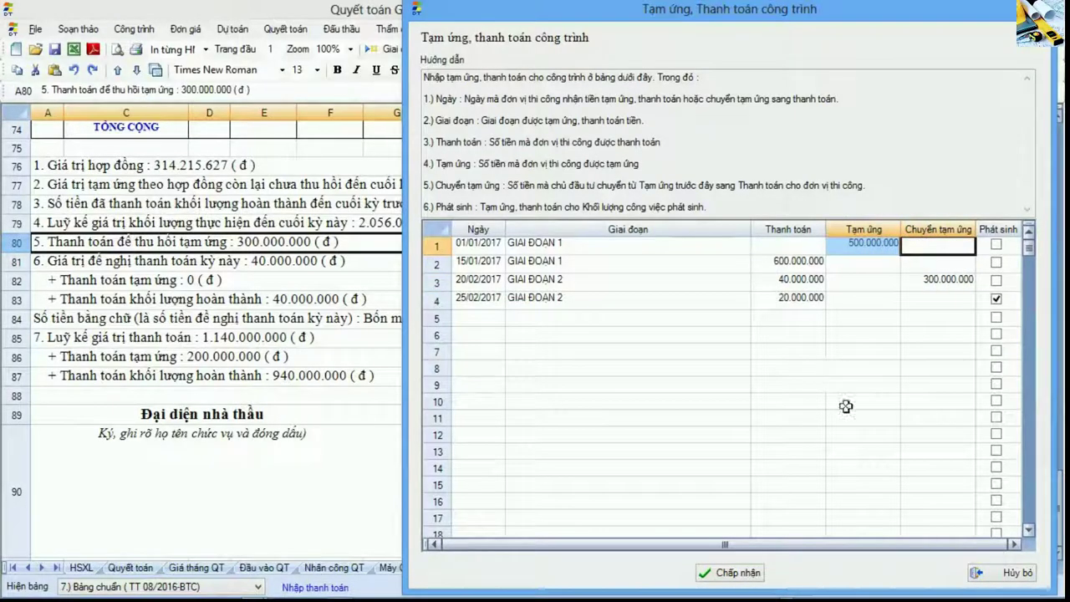
pyautogui.moveTo(832, 282); pyautogui.dragTo(937, 285)
pyautogui.click(861, 243)
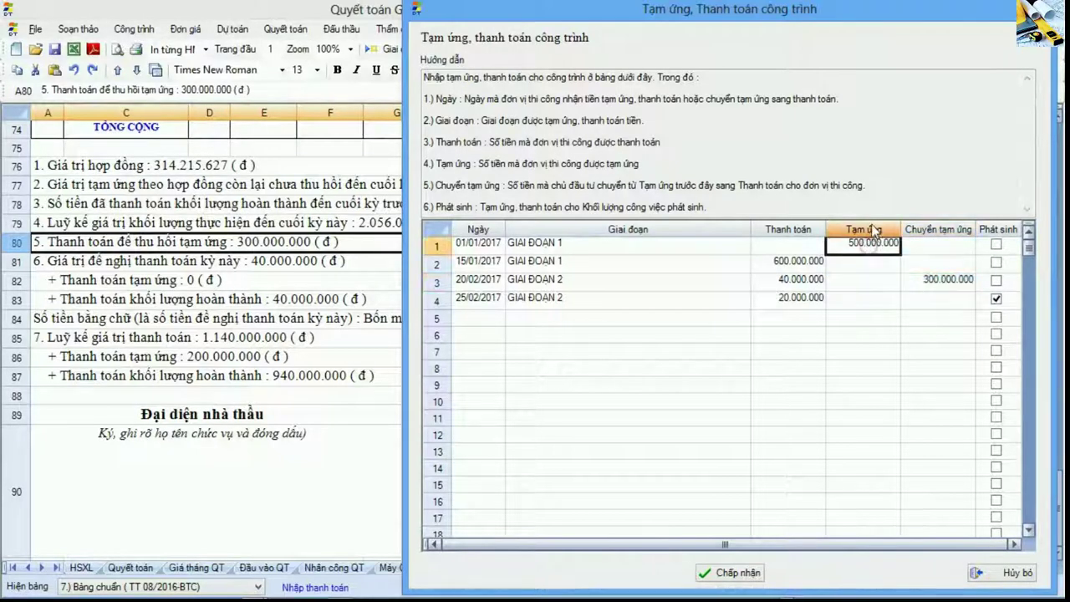
pyautogui.click(436, 283)
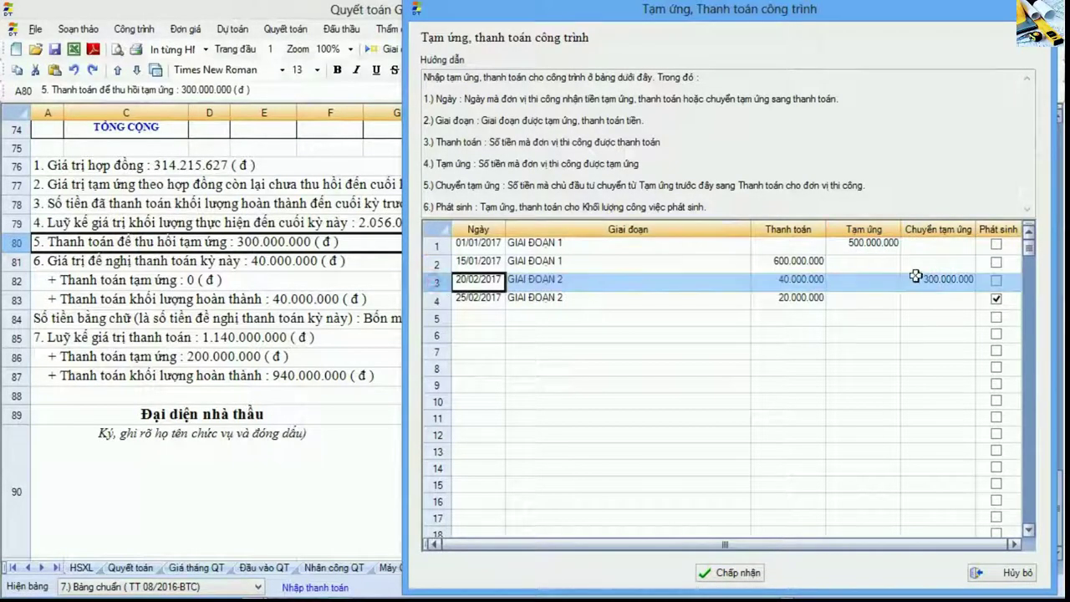
pyautogui.click(445, 250)
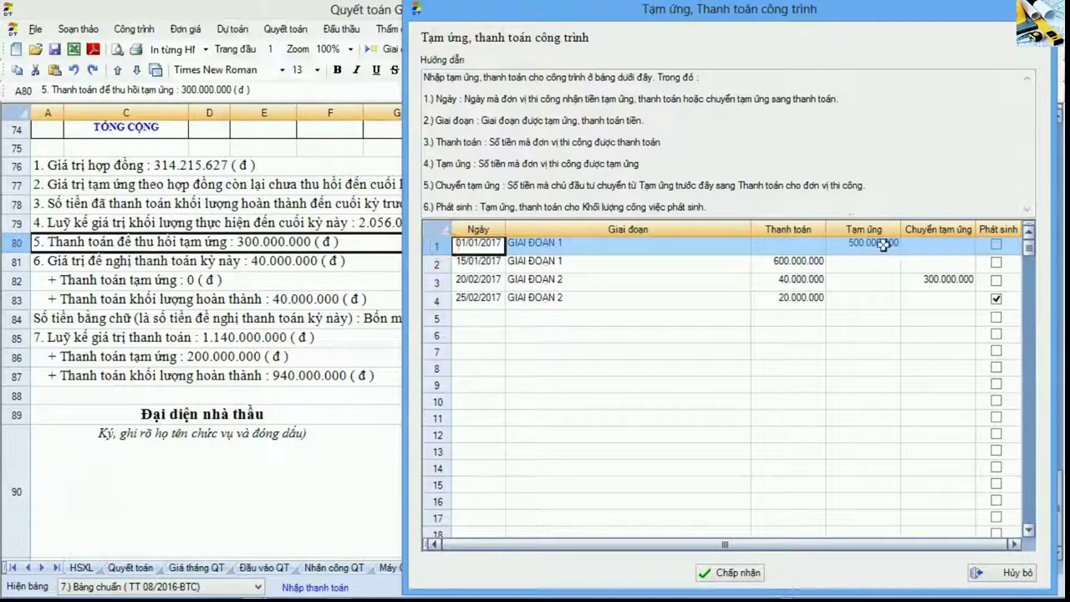
pyautogui.click(438, 284)
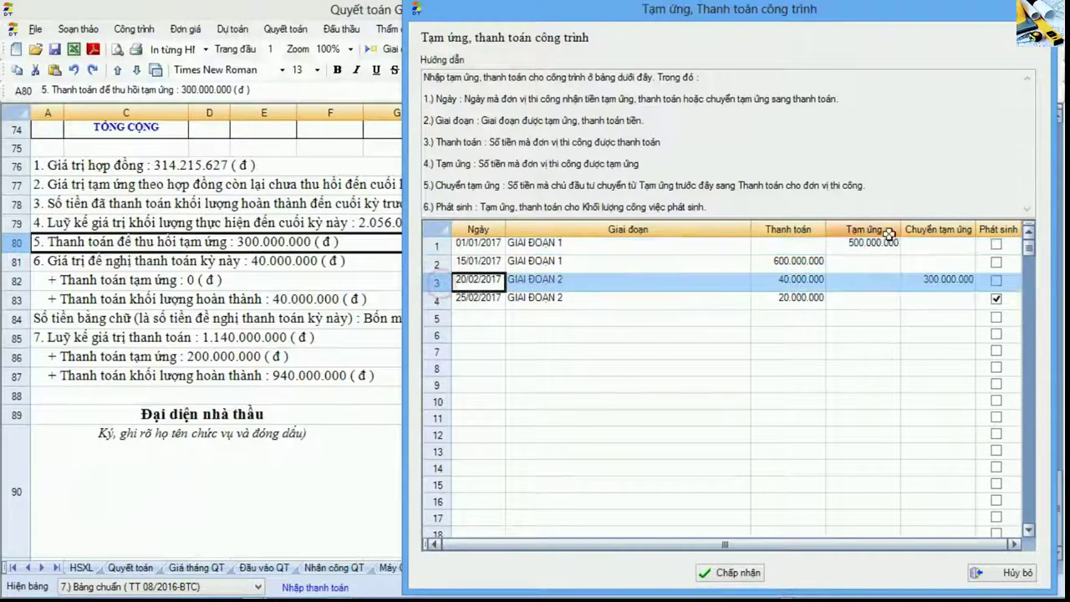
pyautogui.click(926, 287)
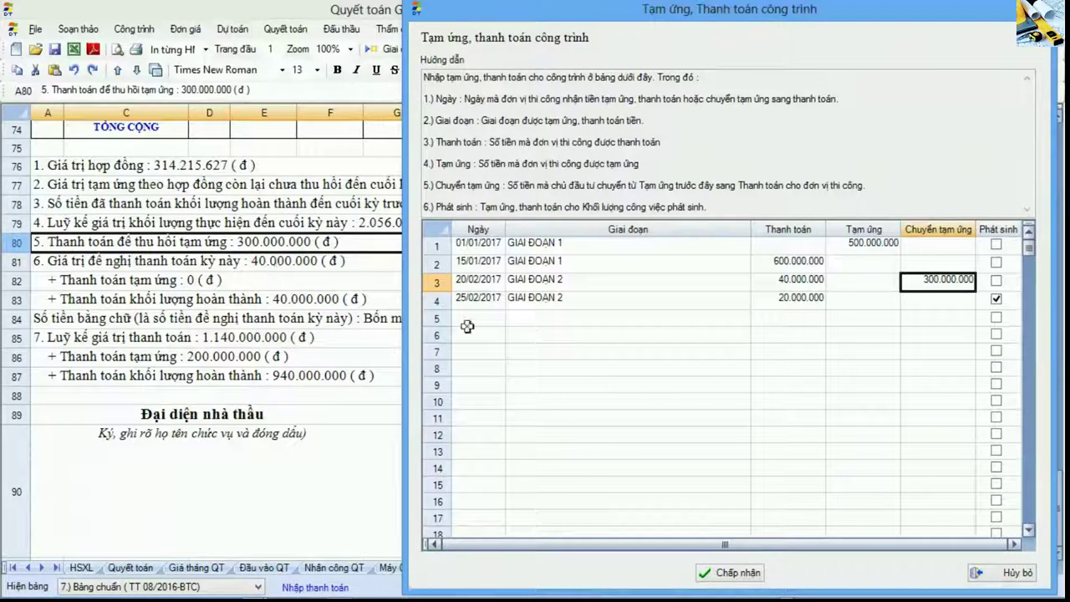
# - Compare the two GIAI ĐOẠN 2 entries, 20/02/2017 and the Phát sinh entry of 25/02/2017, and close the payment table without changes
pyautogui.moveTo(438, 283); pyautogui.dragTo(442, 301)
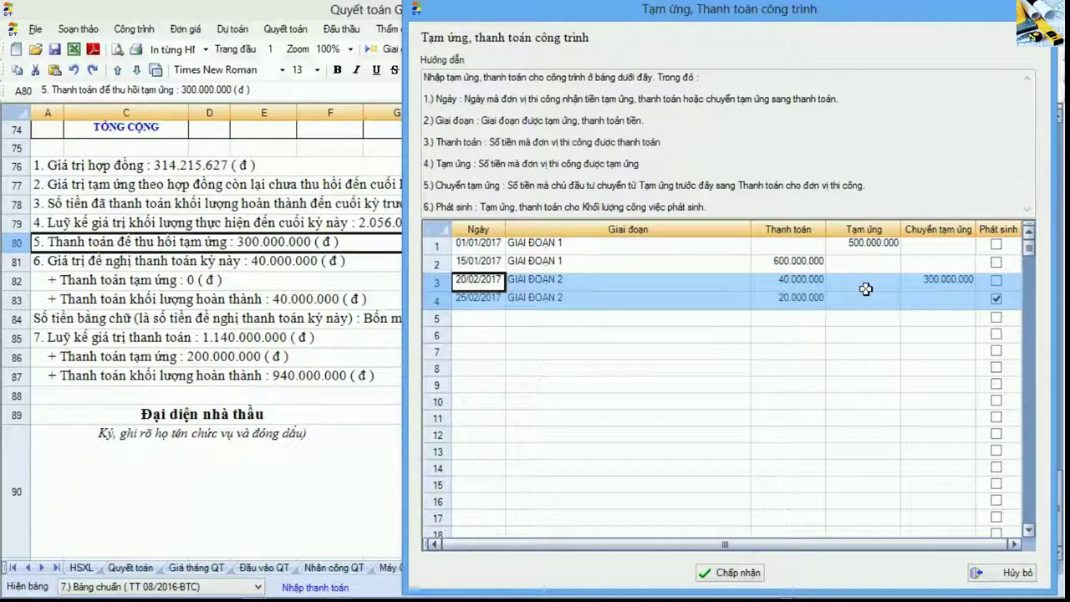
pyautogui.click(433, 286)
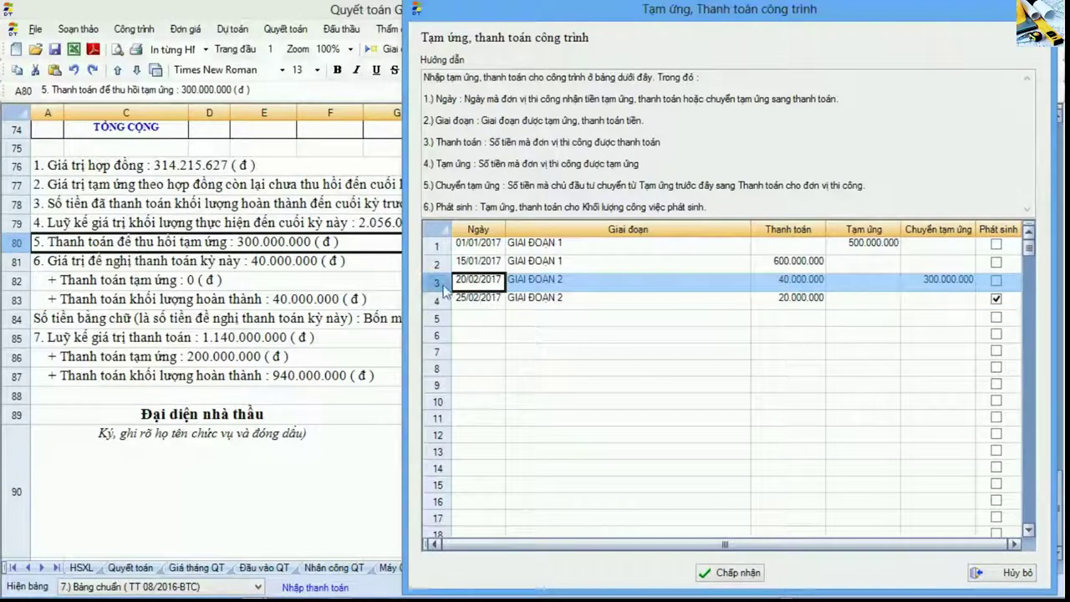
pyautogui.moveTo(439, 289); pyautogui.dragTo(444, 301)
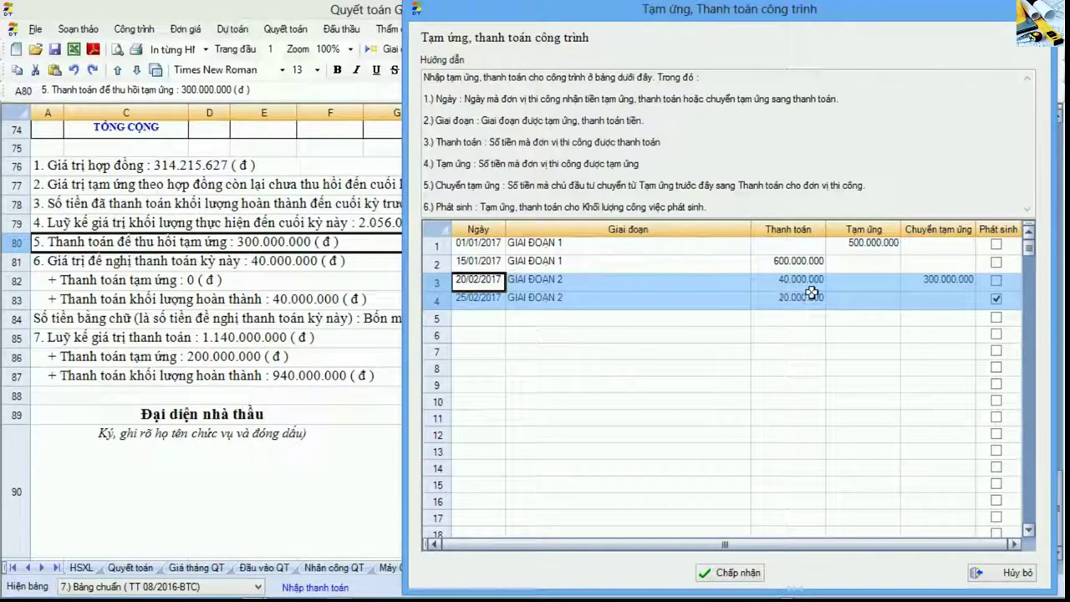
pyautogui.click(440, 300)
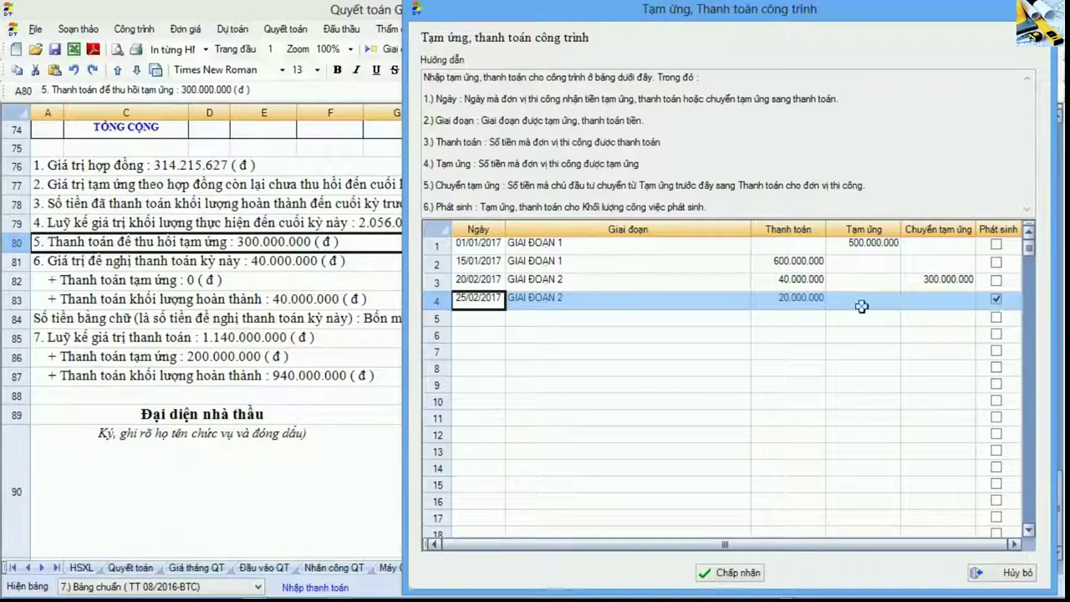
pyautogui.click(443, 281)
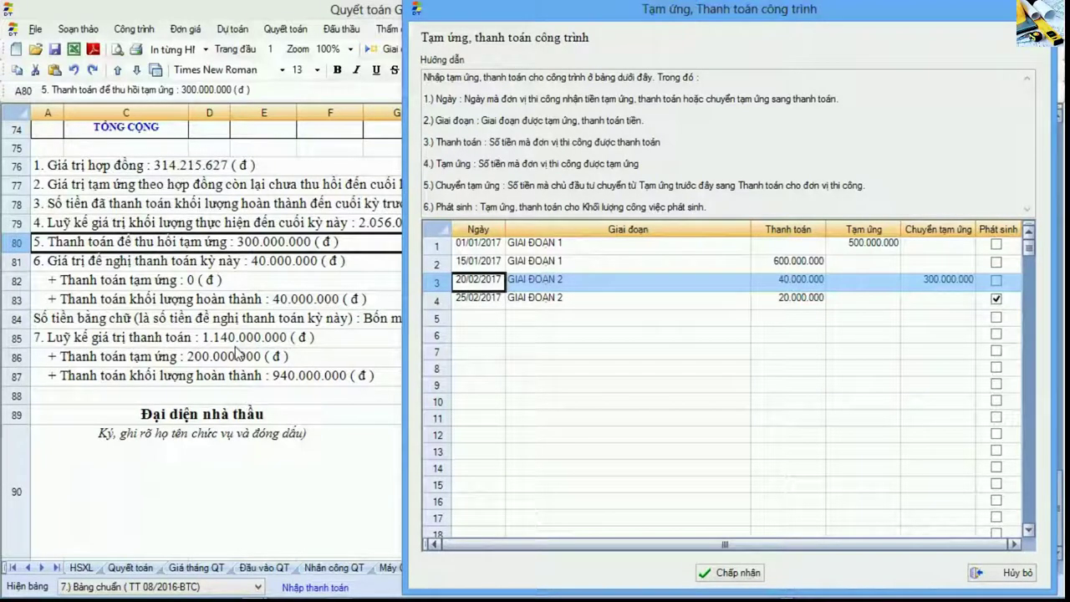
pyautogui.press('Escape')
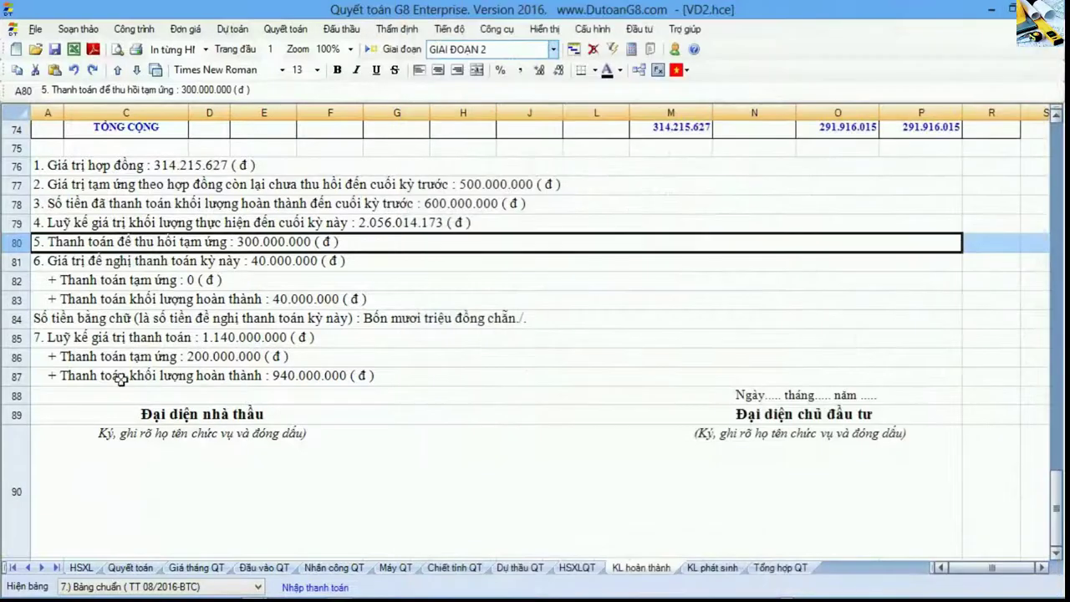
# - Locate indicator 7, Luỹ kế giá trị thanh toán, and its components Thanh toán tạm ứng and Thanh toán khối lượng hoàn thành
pyautogui.click(82, 363)
pyautogui.click(26, 343)
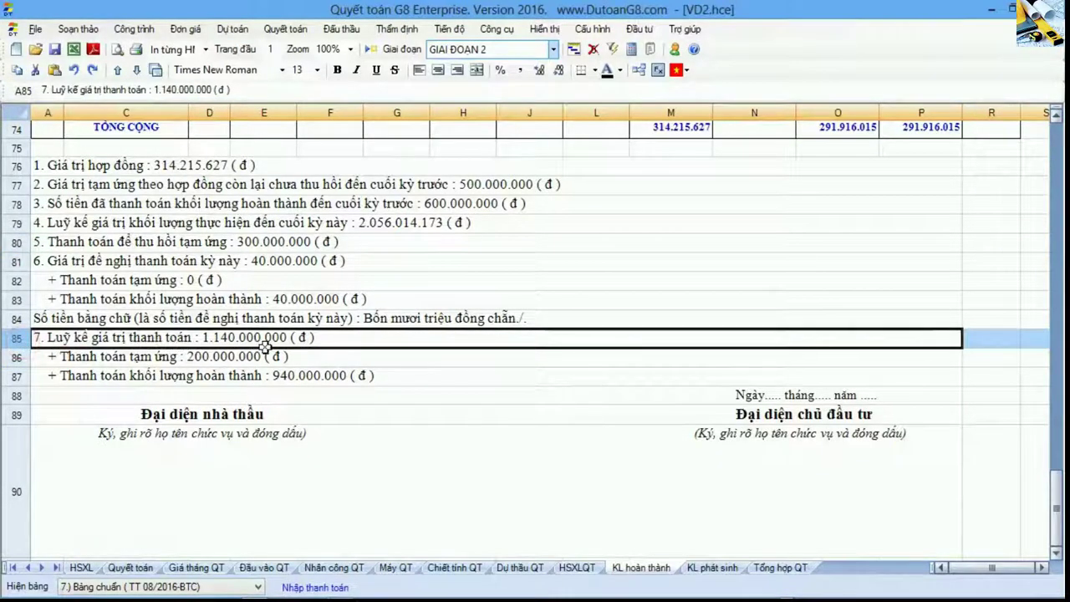
pyautogui.scroll(-1, 265, 347)
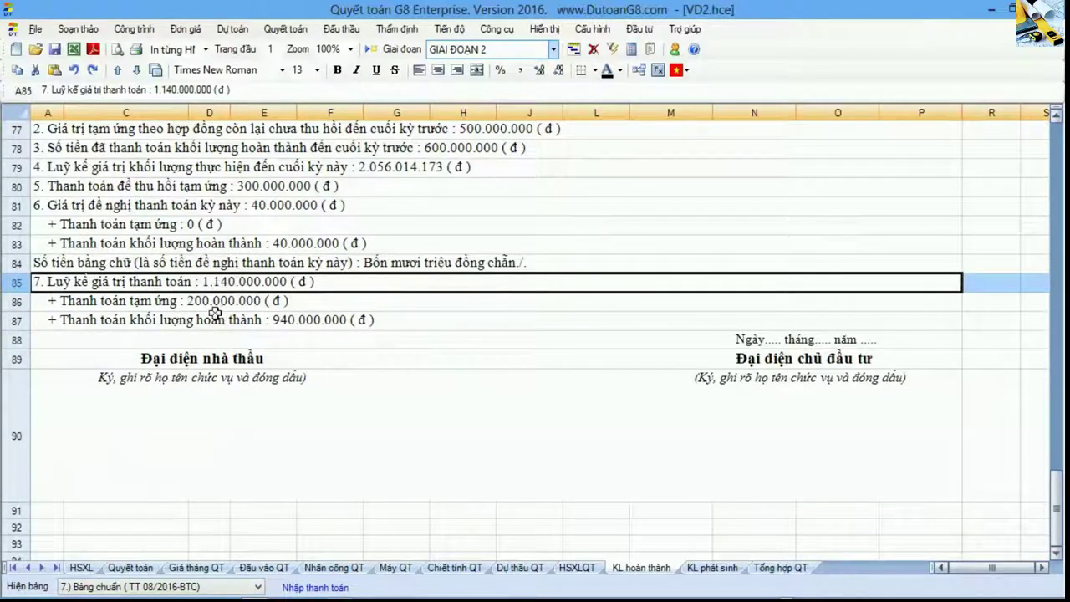
pyautogui.click(22, 306)
pyautogui.click(17, 321)
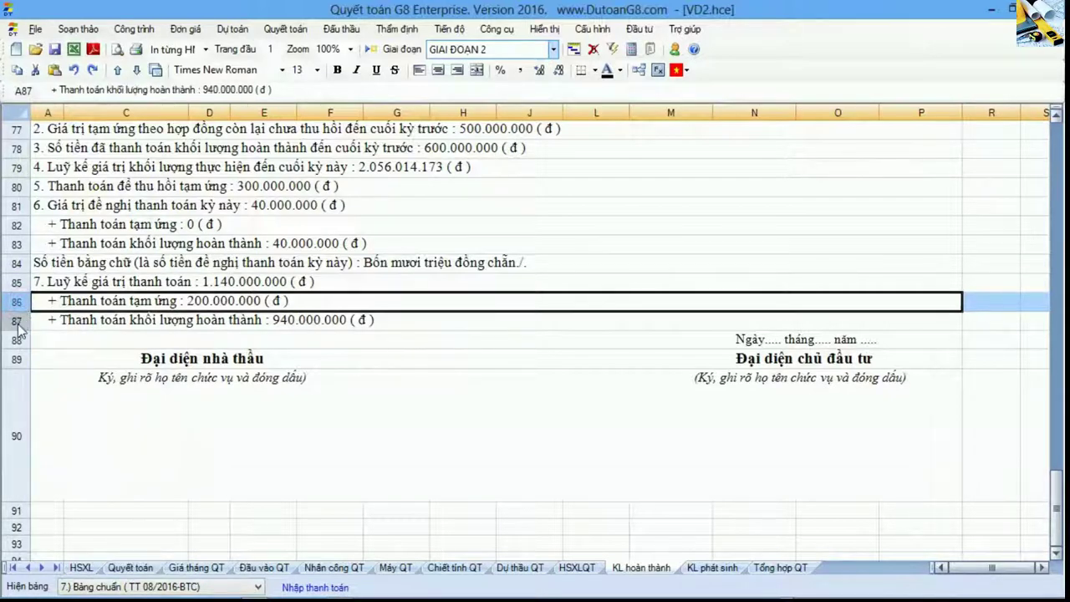
pyautogui.click(17, 301)
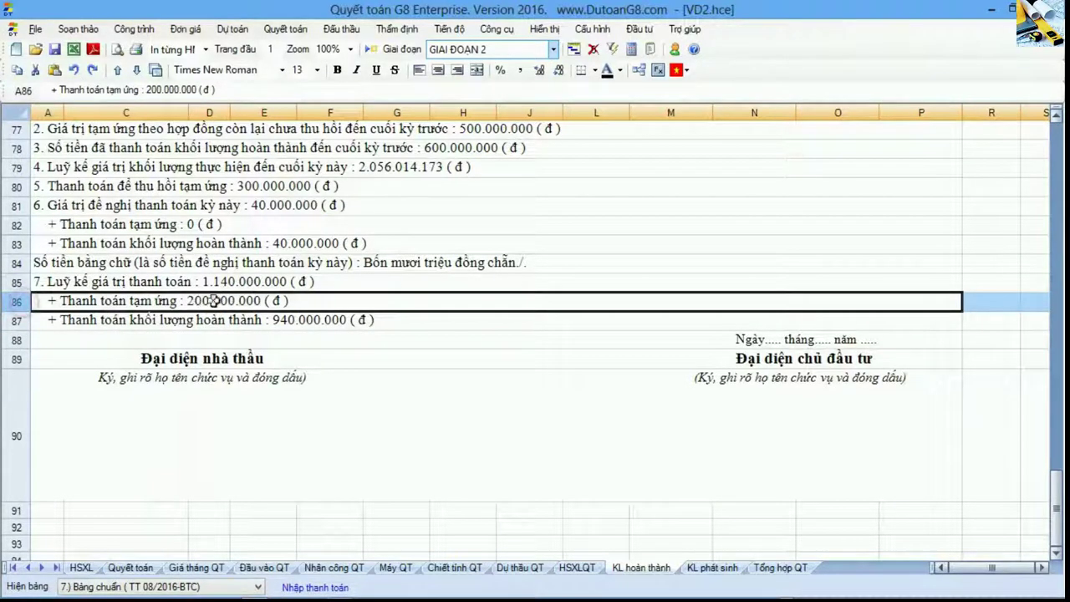
# - Reopen the payment table beside the indicators and trace indicator 7's Thanh toán tạm ứng to the 01/01/2017 advance and 20/02/2017 transfer
pyautogui.click(344, 590)
pyautogui.moveTo(704, 24); pyautogui.dragTo(870, 53)
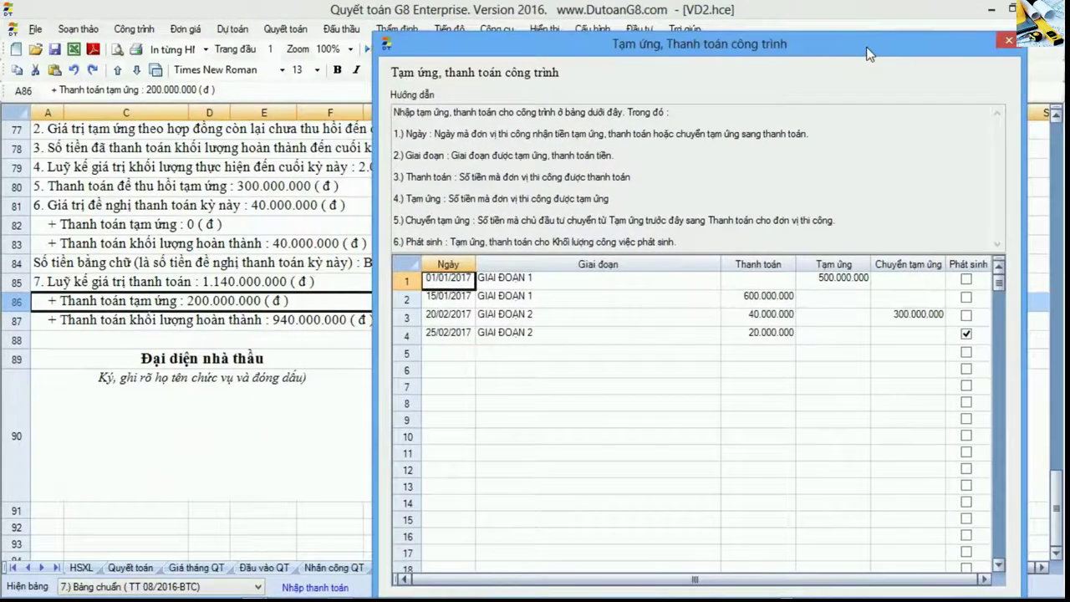
pyautogui.click(784, 282)
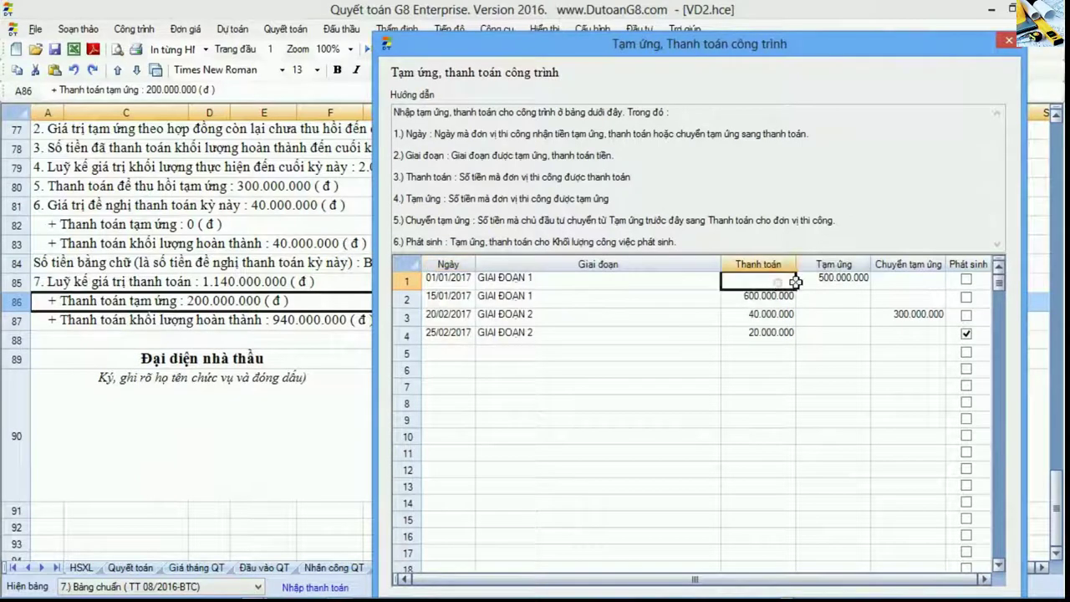
pyautogui.click(854, 319)
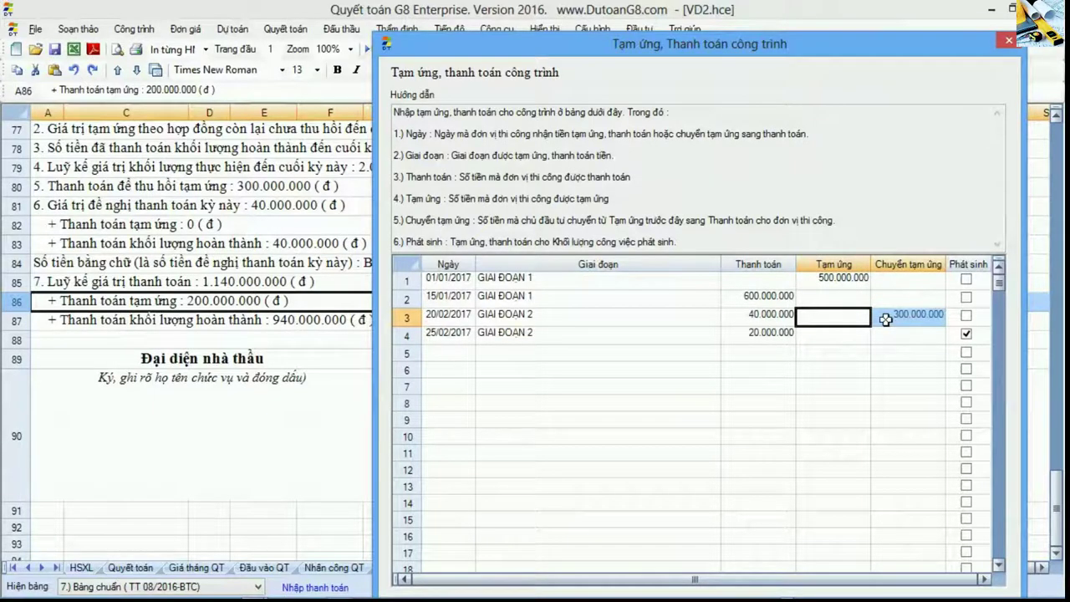
pyautogui.click(845, 279)
pyautogui.click(905, 315)
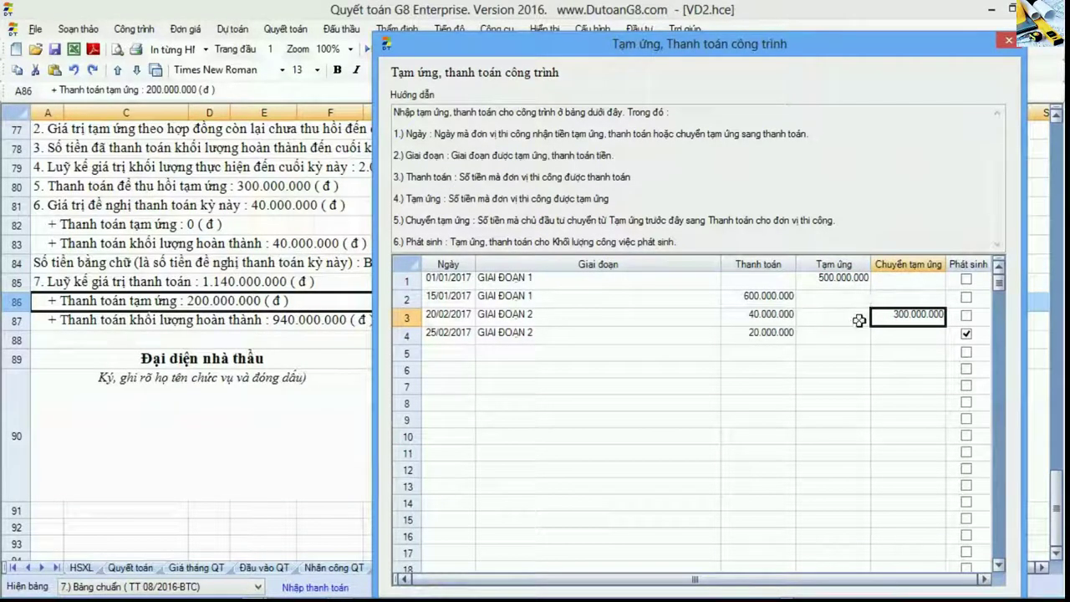
pyautogui.moveTo(857, 316); pyautogui.dragTo(884, 312)
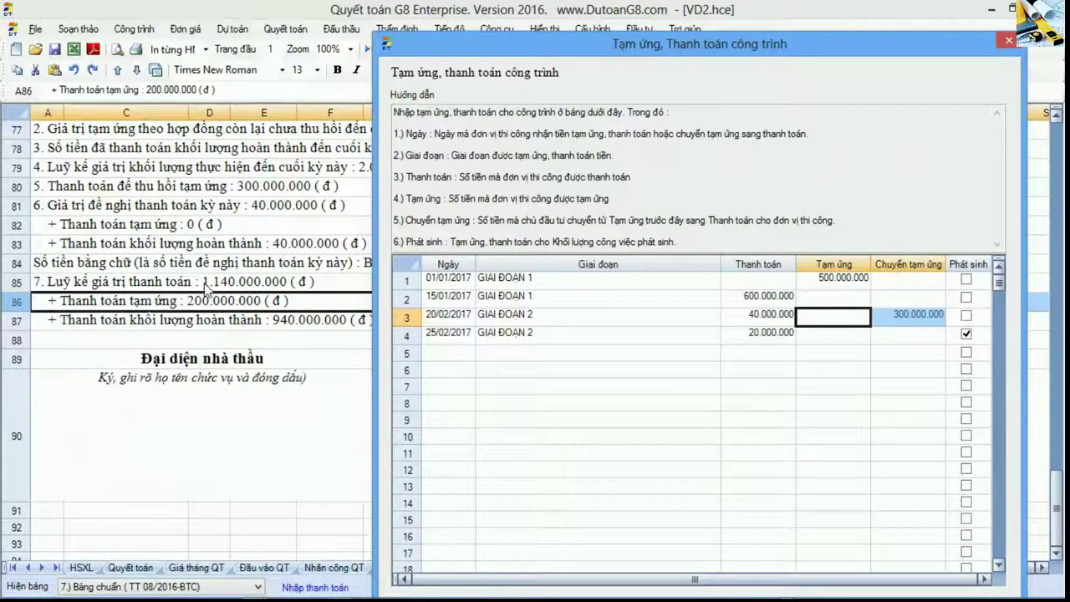
pyautogui.click(909, 320)
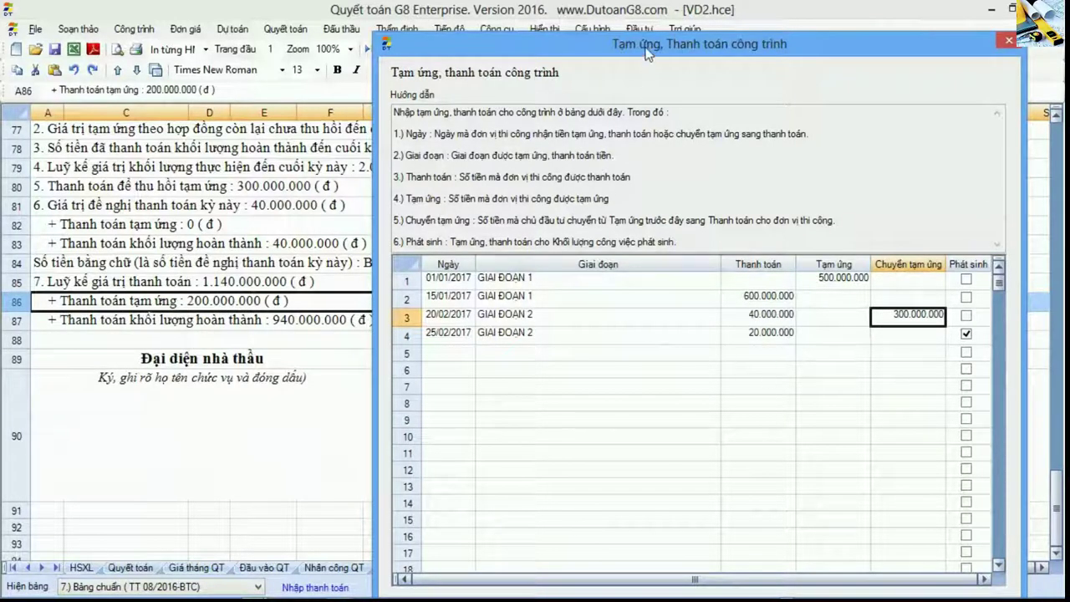
# - Trace indicator 7's Thanh toán khối lượng hoàn thành to the 15/01/2017 and 20/02/2017 payments and the Chuyển tạm ứng amount, closing the payment table
pyautogui.moveTo(647, 48); pyautogui.dragTo(705, 42)
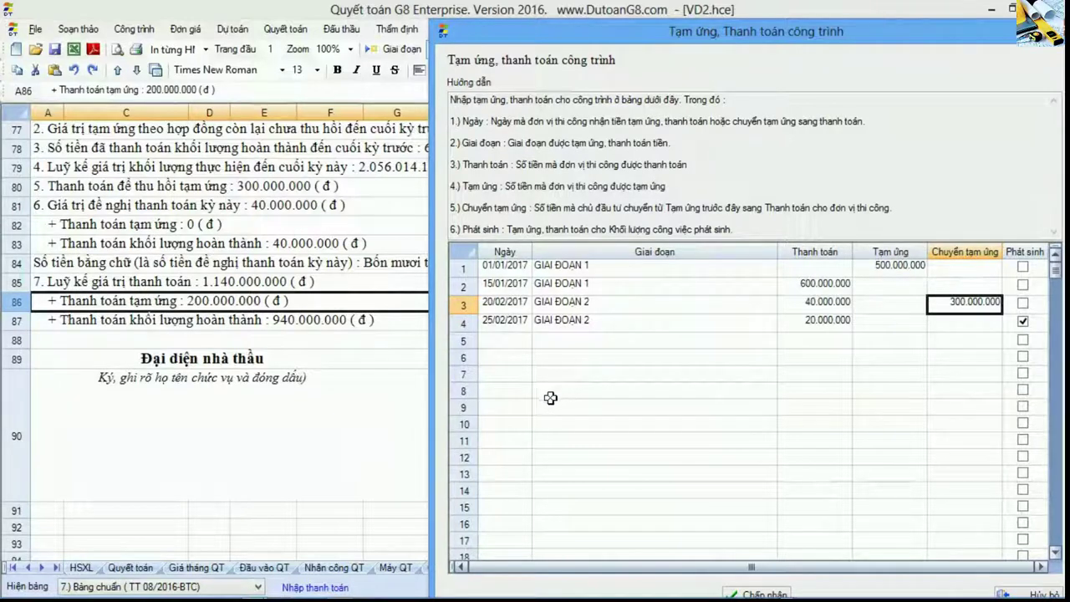
pyautogui.click(737, 290)
pyautogui.moveTo(737, 289); pyautogui.dragTo(803, 289)
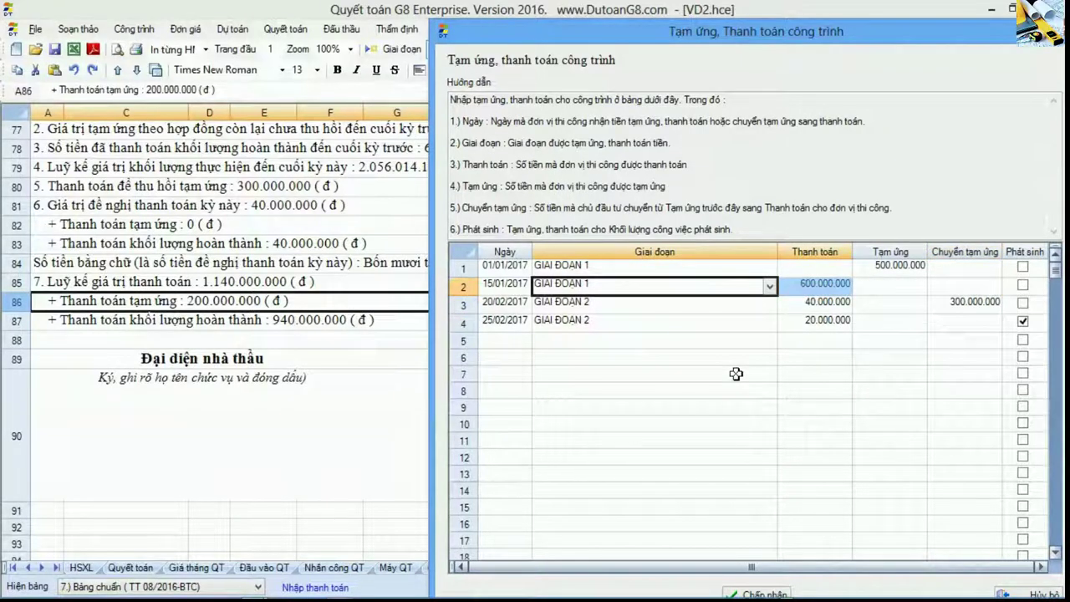
pyautogui.click(748, 310)
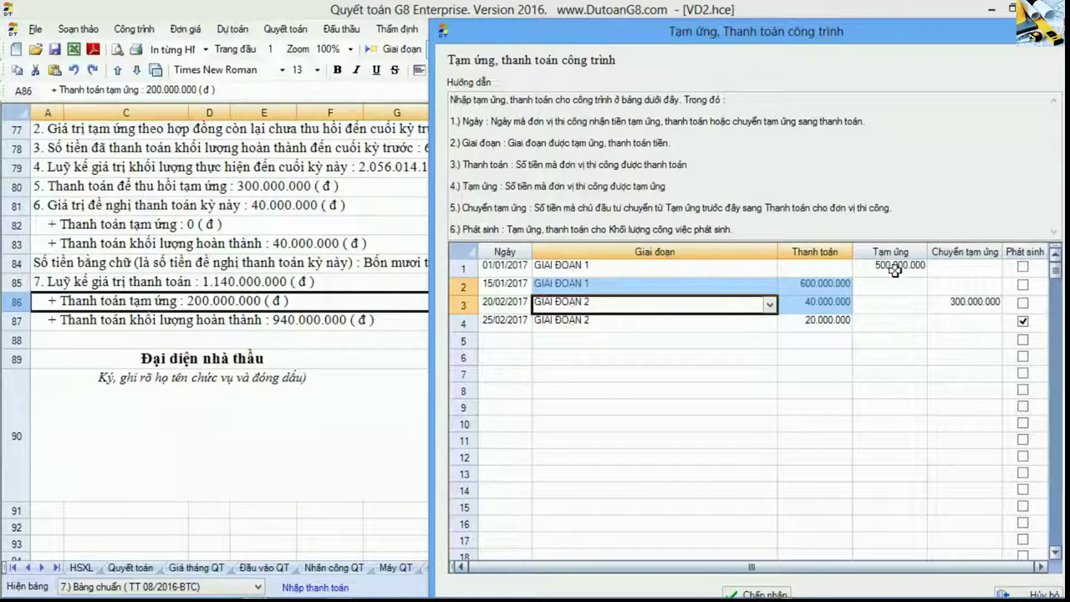
pyautogui.click(969, 304)
pyautogui.moveTo(968, 285); pyautogui.dragTo(974, 313)
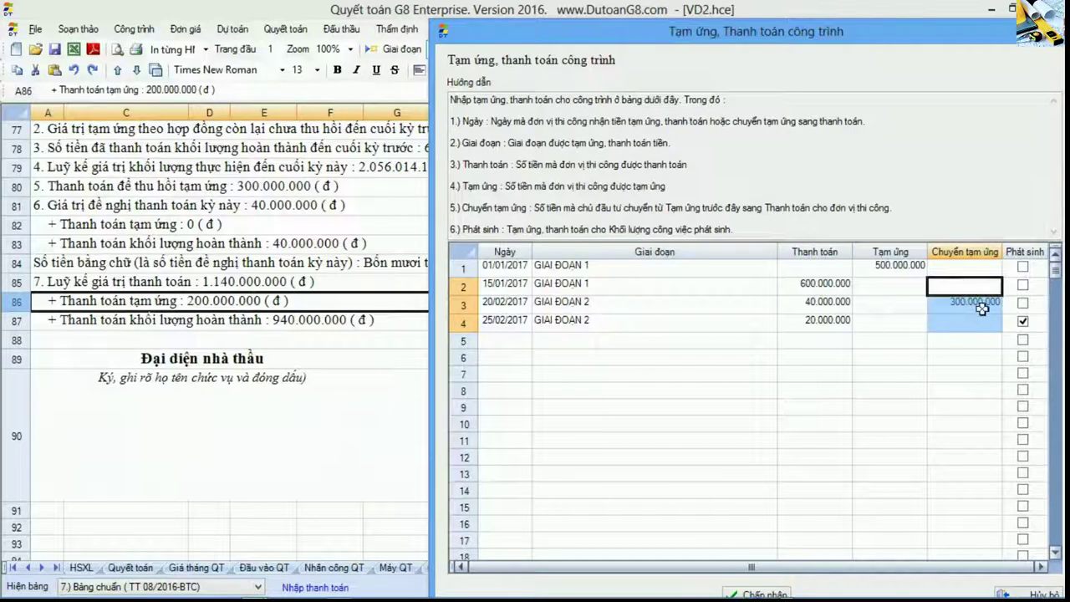
pyautogui.moveTo(823, 285); pyautogui.dragTo(824, 311)
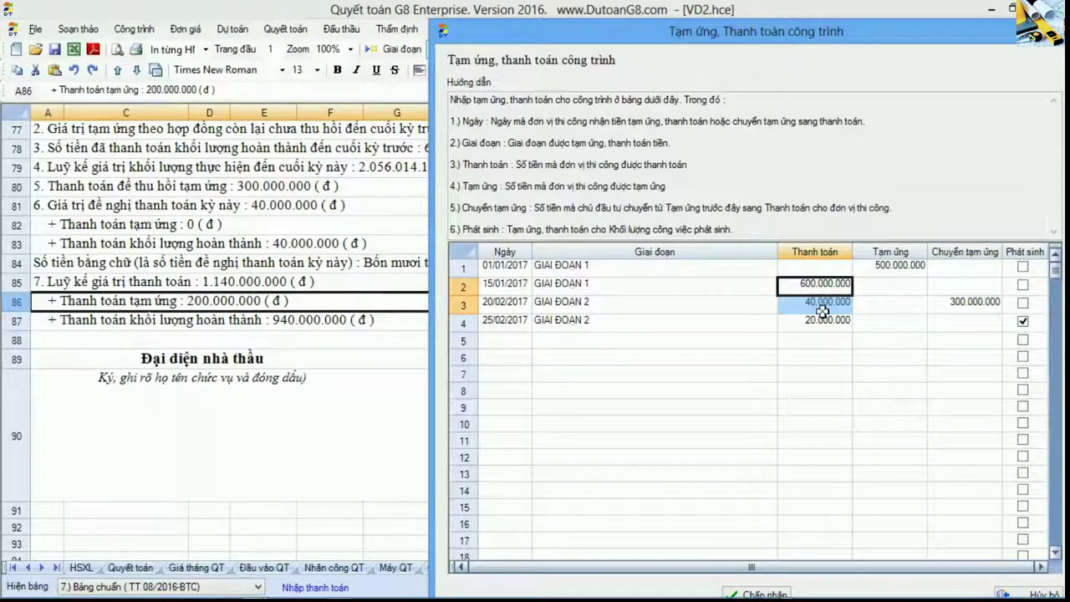
pyautogui.click(970, 304)
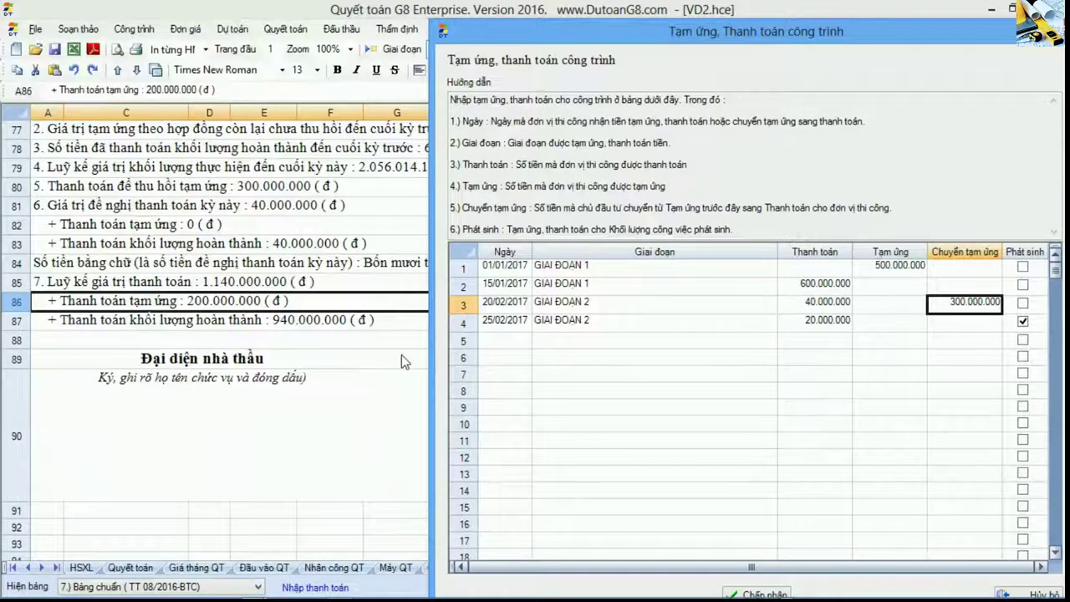
pyautogui.moveTo(961, 31); pyautogui.dragTo(817, 31)
pyautogui.click(609, 592)
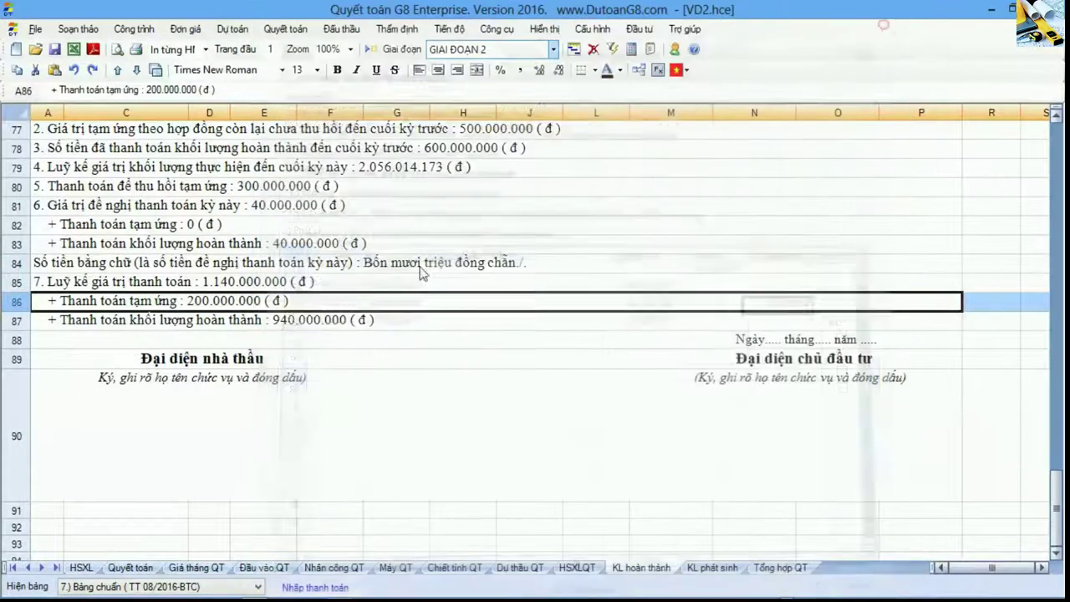
pyautogui.click(286, 324)
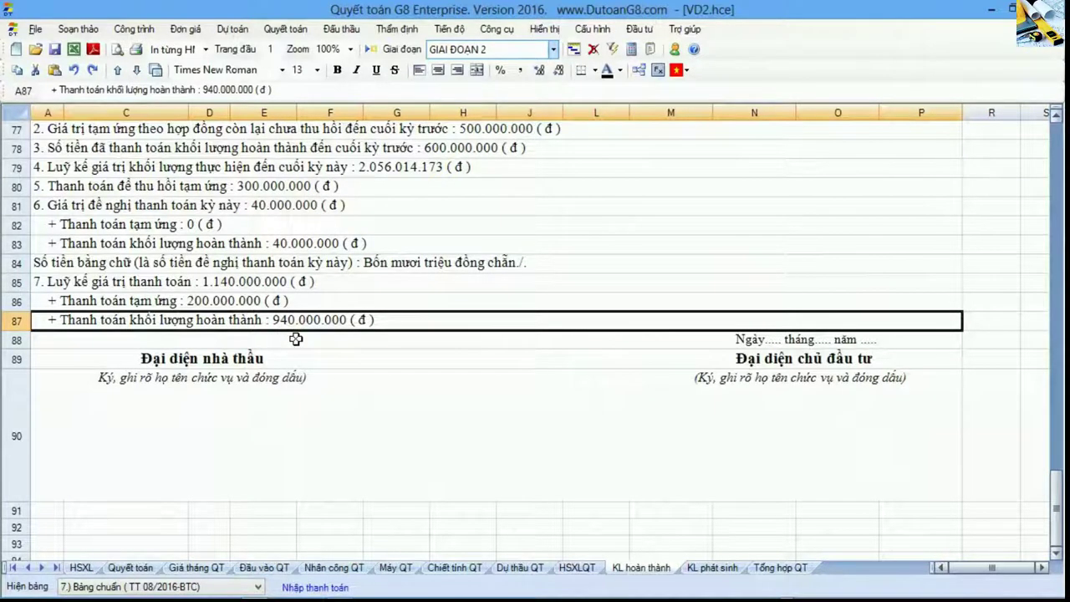
# - Review all seven GIAI ĐOẠN 2 payment indicators on the KL hoàn thành sheet, from Giá trị hợp đồng to Luỹ kế giá trị thanh toán
pyautogui.scroll(1, 296, 338)
pyautogui.click(32, 171)
pyautogui.moveTo(32, 202); pyautogui.dragTo(59, 389)
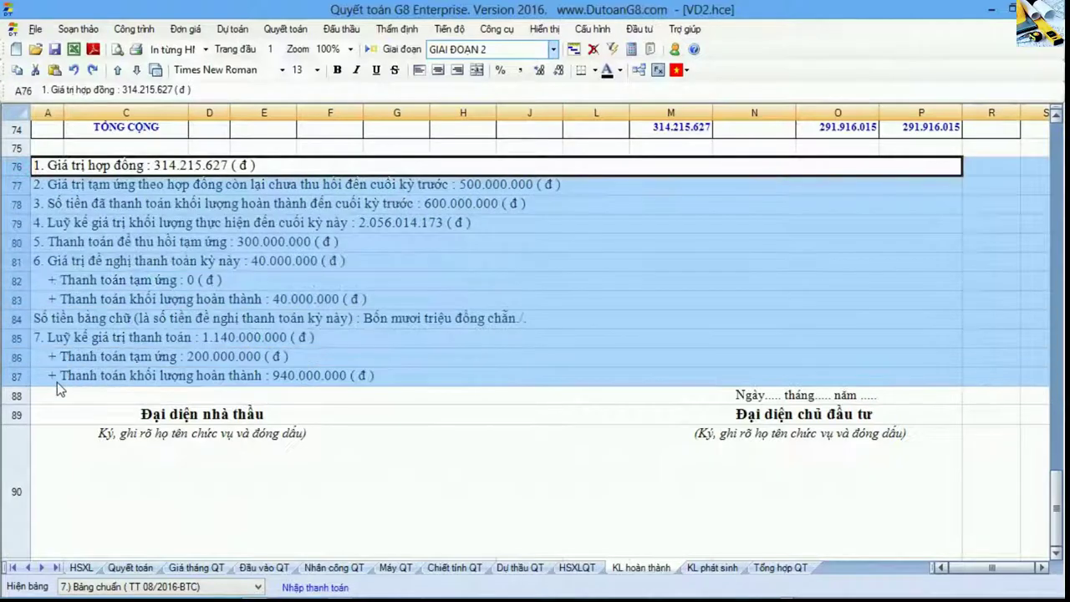
pyautogui.click(156, 276)
pyautogui.moveTo(31, 172); pyautogui.dragTo(49, 378)
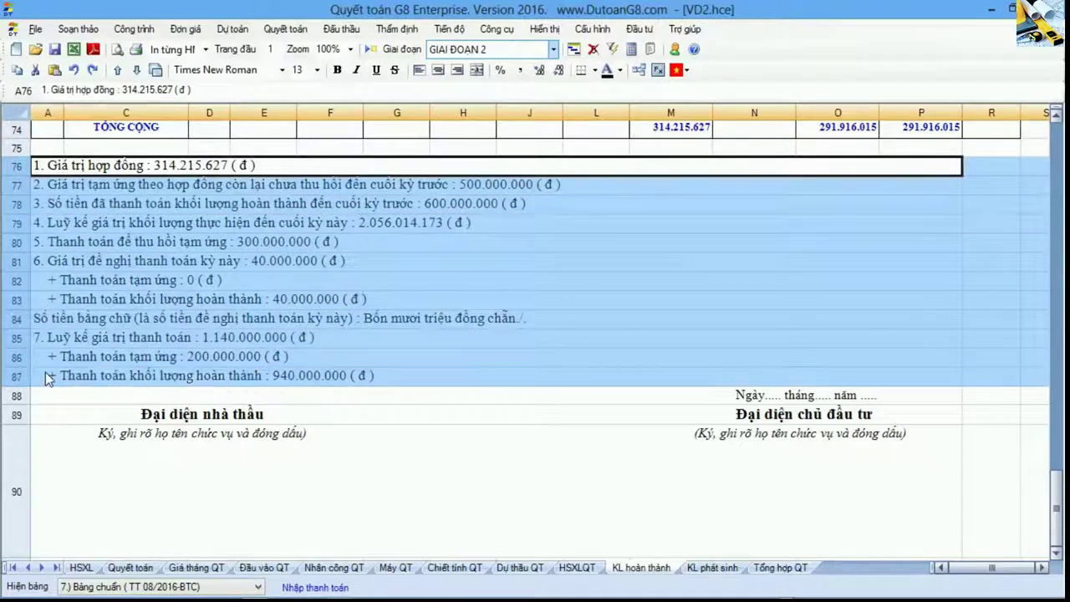
pyautogui.click(48, 377)
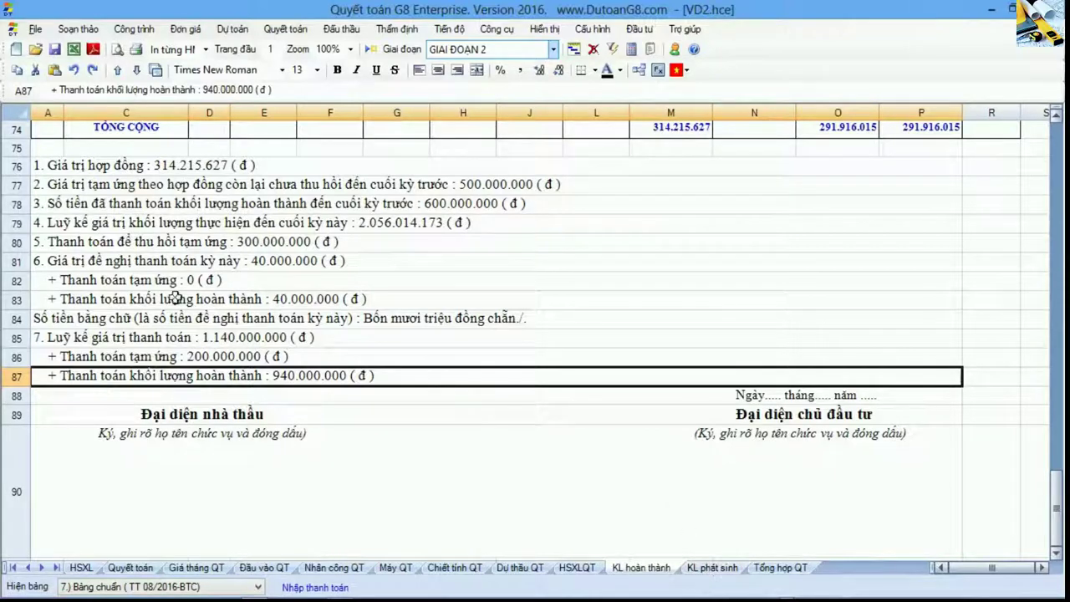
pyautogui.moveTo(19, 166); pyautogui.dragTo(47, 380)
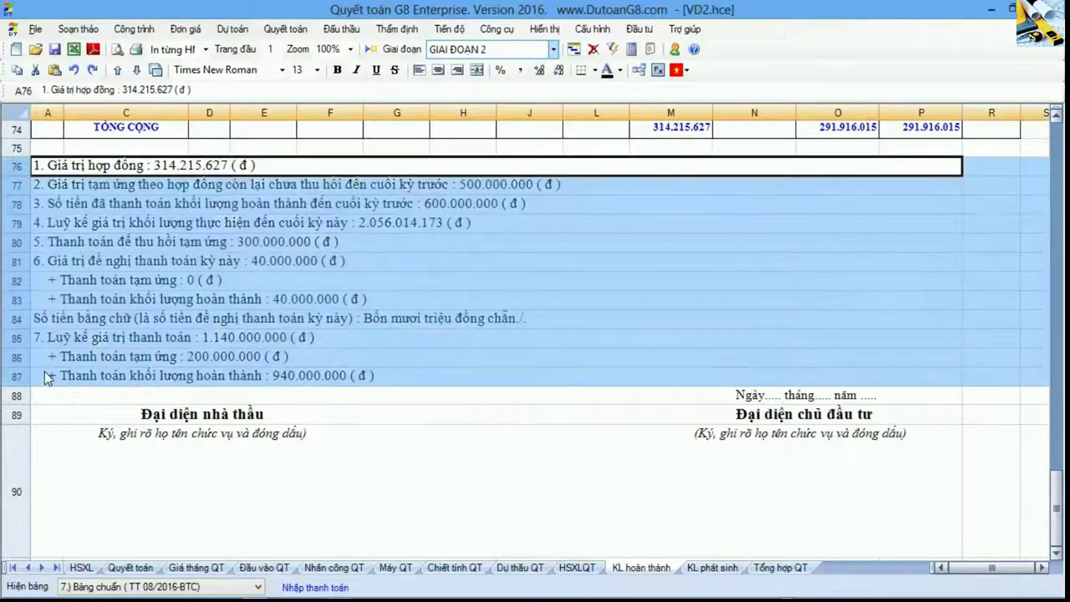
pyautogui.click(241, 371)
# - Open the KL phát sinh sheet and find the payment indicators of GIAI ĐOẠN 2 below its work table
pyautogui.click(713, 568)
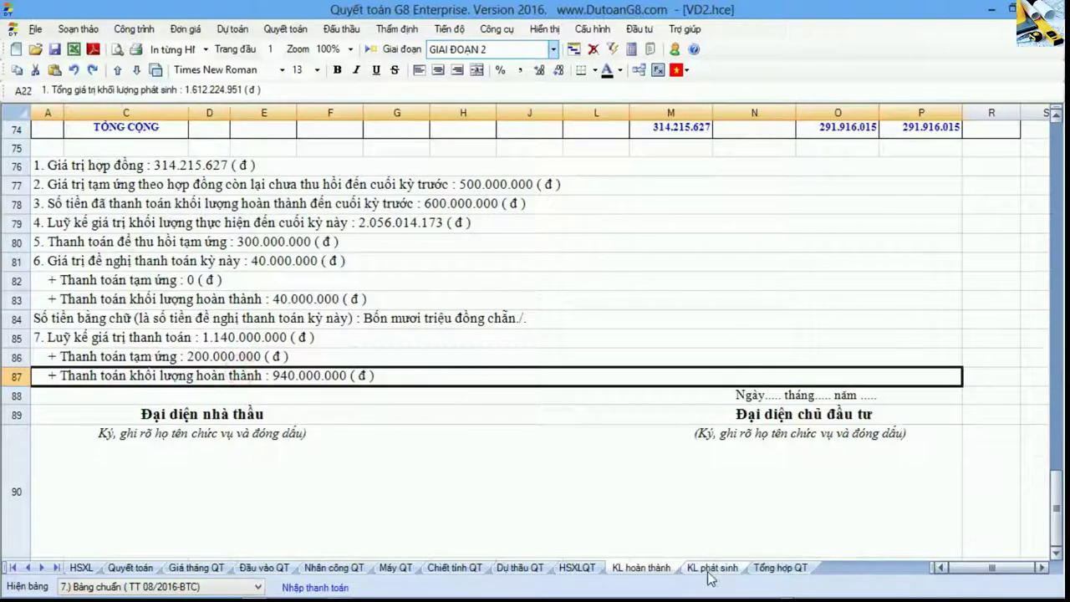
pyautogui.click(420, 325)
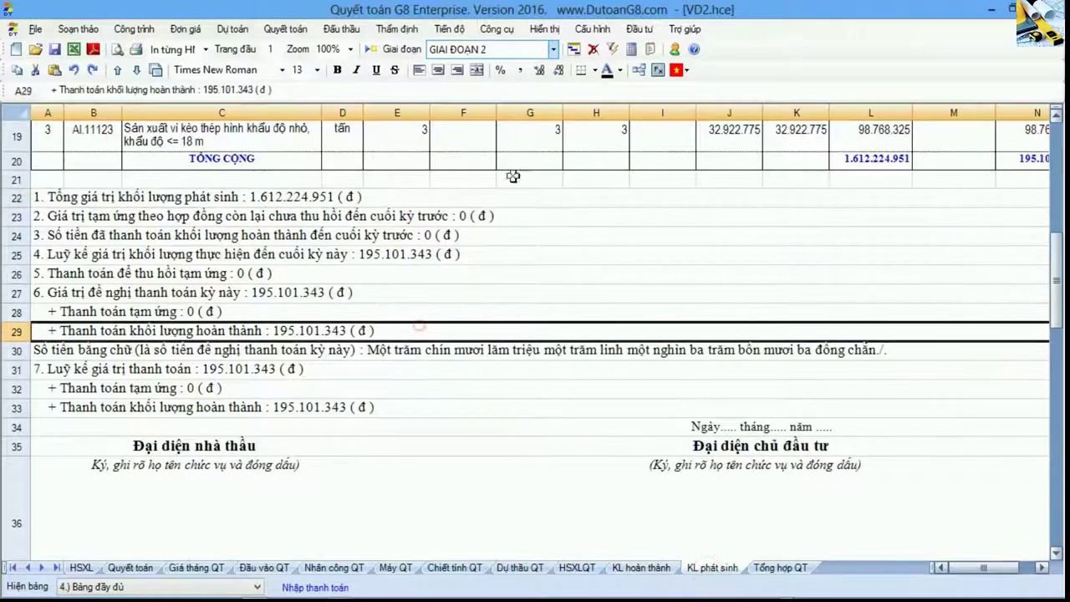
pyautogui.click(514, 52)
pyautogui.click(504, 78)
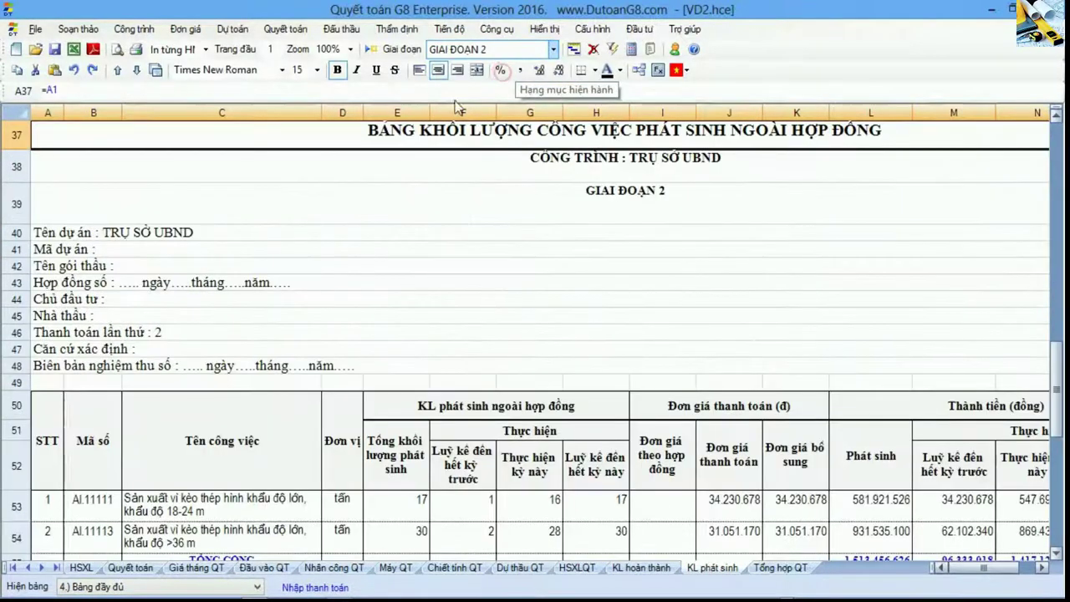
pyautogui.scroll(-5, 335, 261)
pyautogui.scroll(-2, 336, 261)
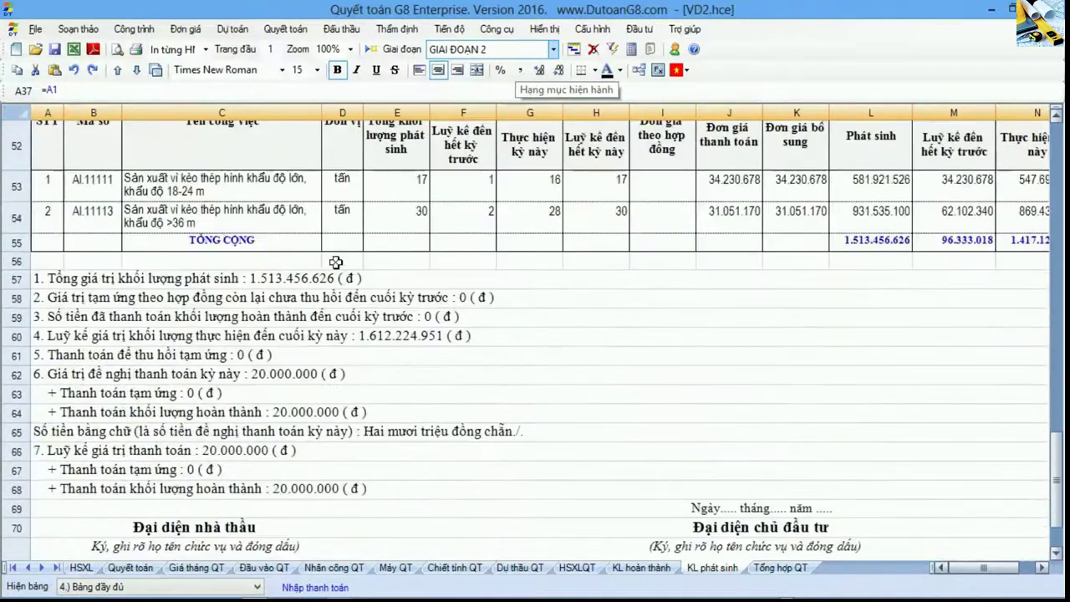
pyautogui.scroll(1, 335, 261)
pyautogui.scroll(-1, 472, 276)
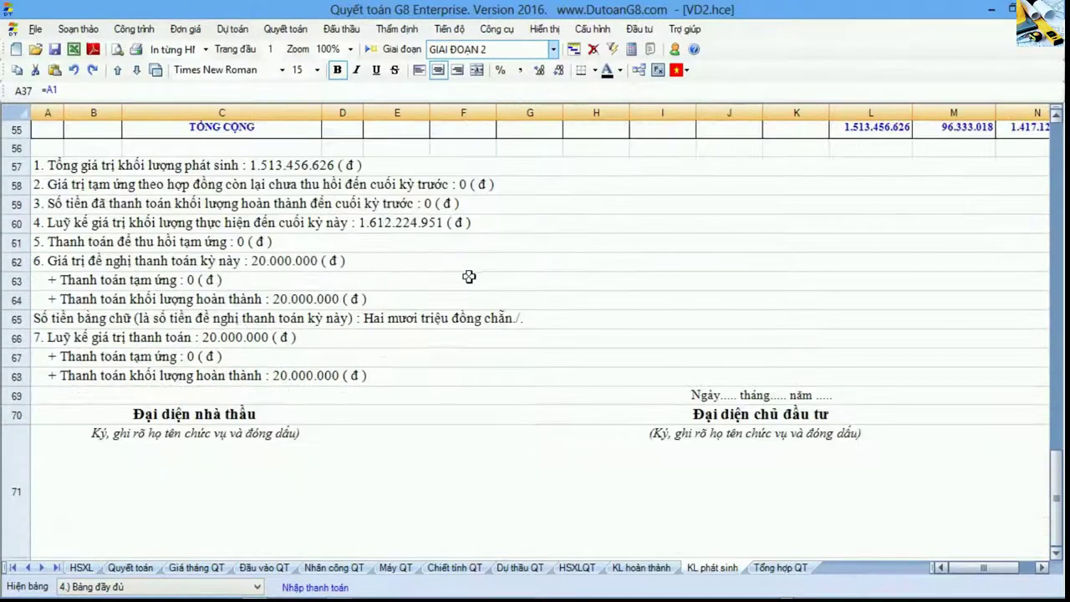
# - Highlight indicator 7 with its two components and show the payment table beside it with the 25/02/2017 entry selected
pyautogui.click(123, 337)
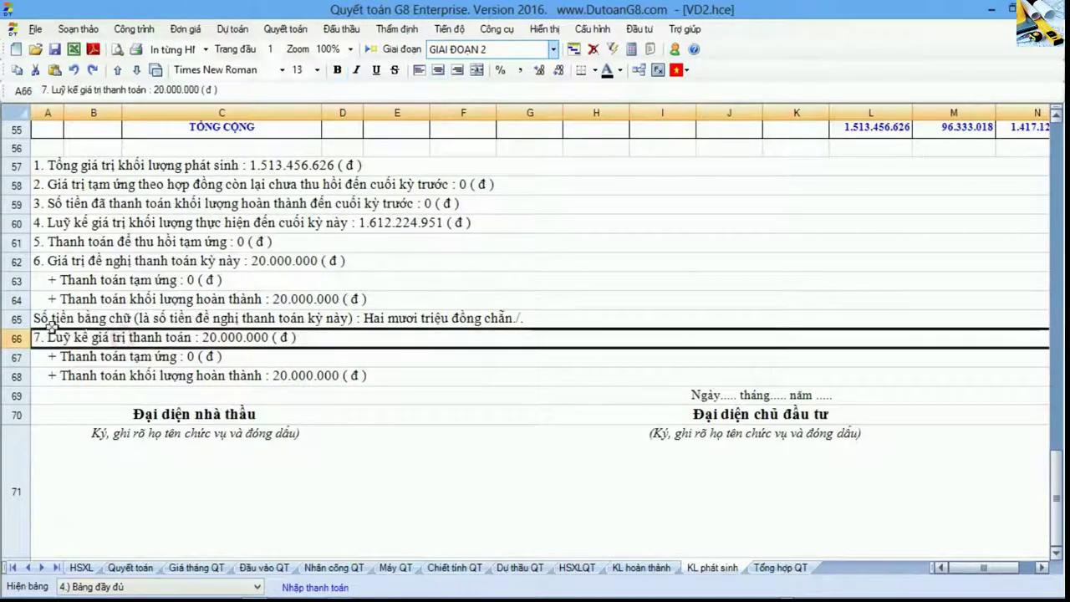
pyautogui.keyDown('shift'); pyautogui.click(32, 381); pyautogui.keyUp('shift')
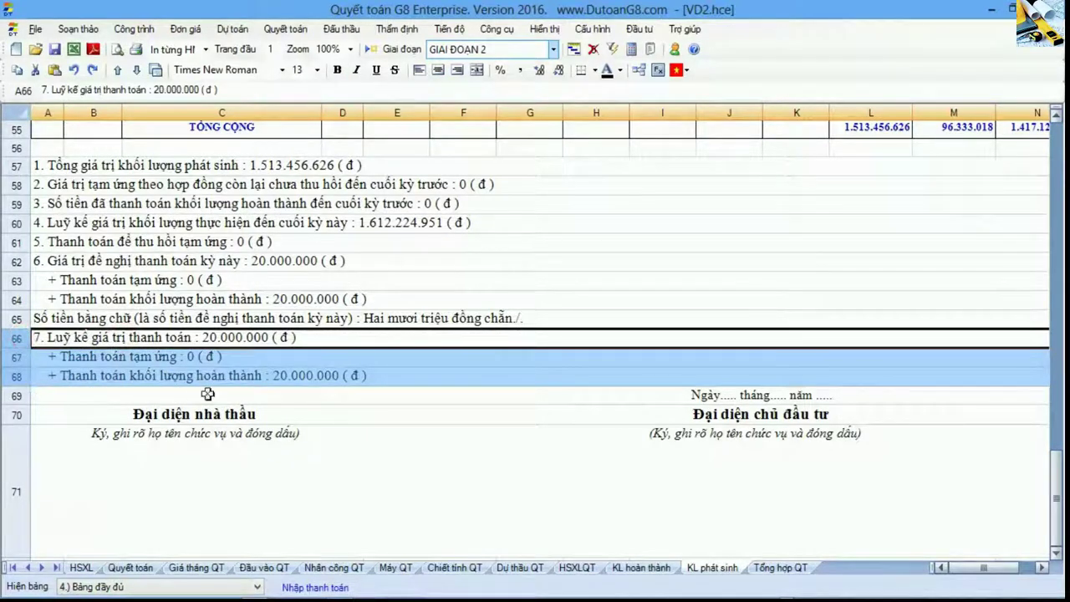
pyautogui.click(347, 588)
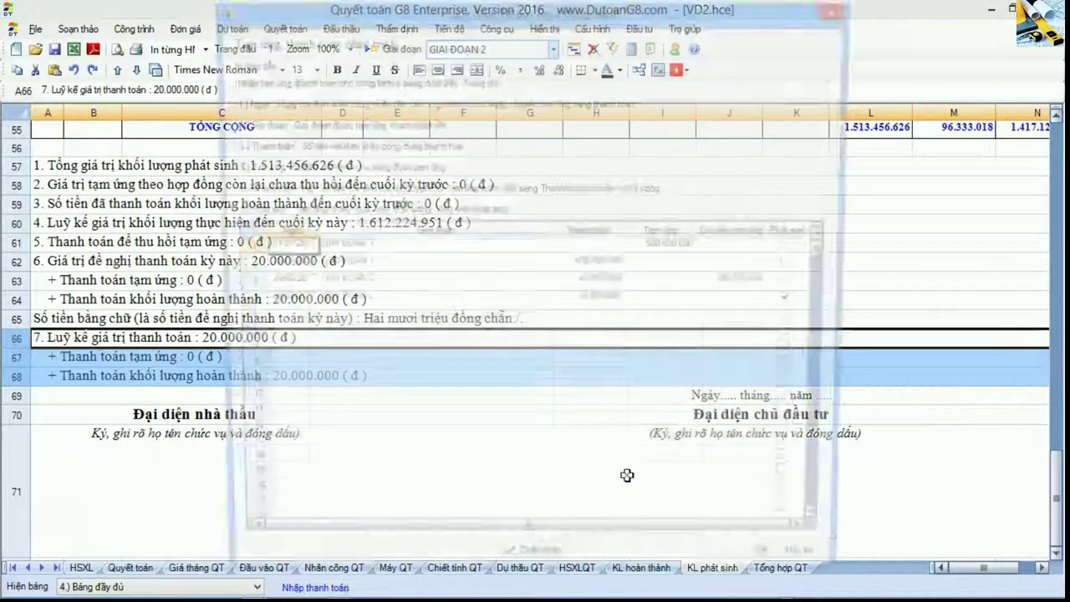
pyautogui.click(239, 306)
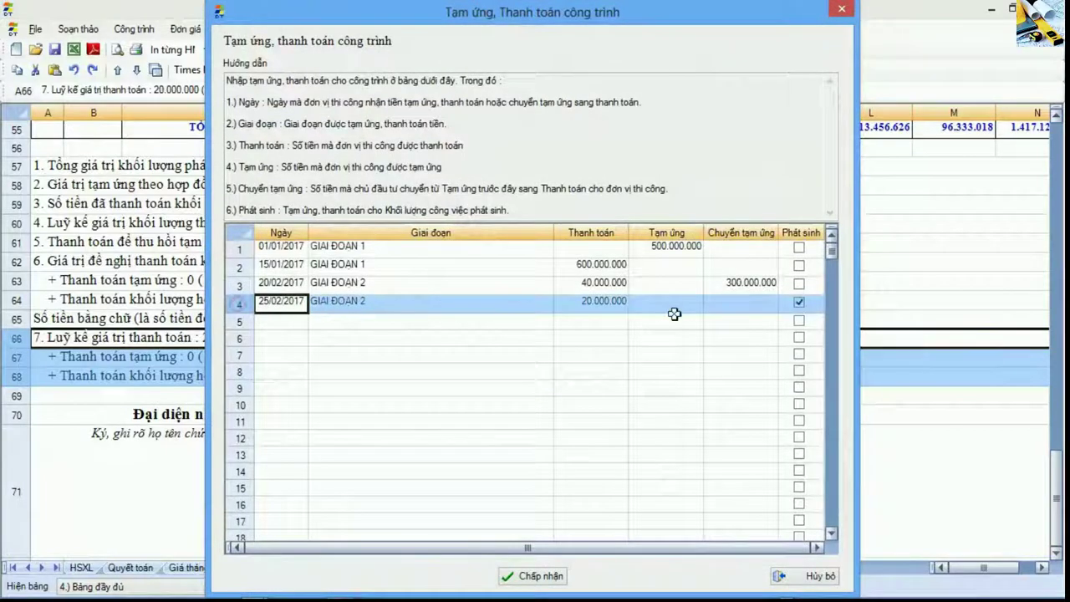
pyautogui.moveTo(674, 17); pyautogui.dragTo(862, 10)
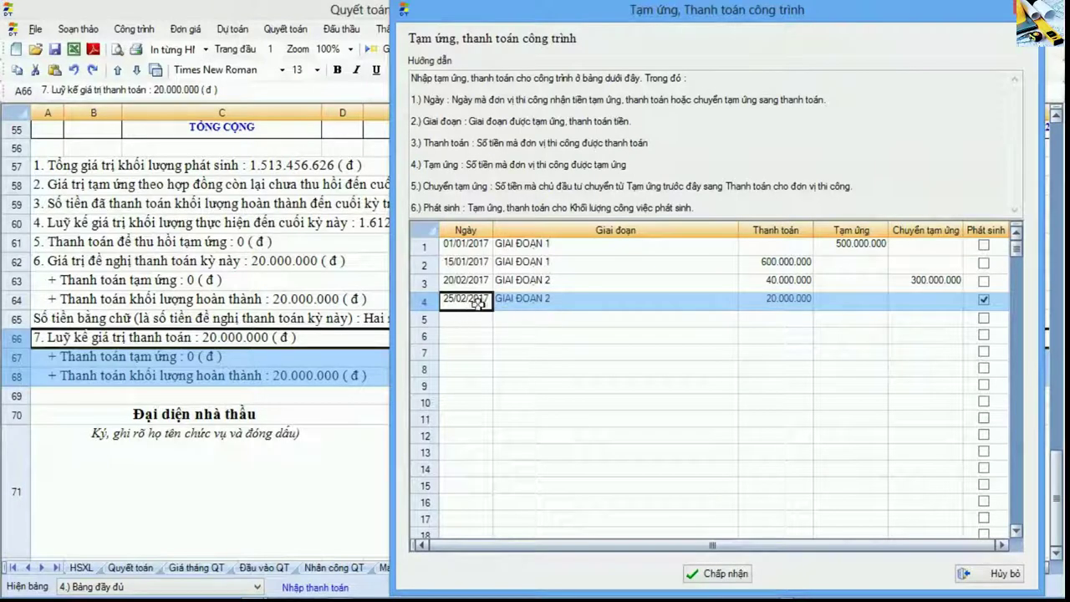
# - Examine the 25/02/2017 entry's Giai đoạn, Thanh toán, Tạm ứng, Chuyển tạm ứng and Phát sinh values as the source of the indicators
pyautogui.click(789, 298)
pyautogui.click(716, 305)
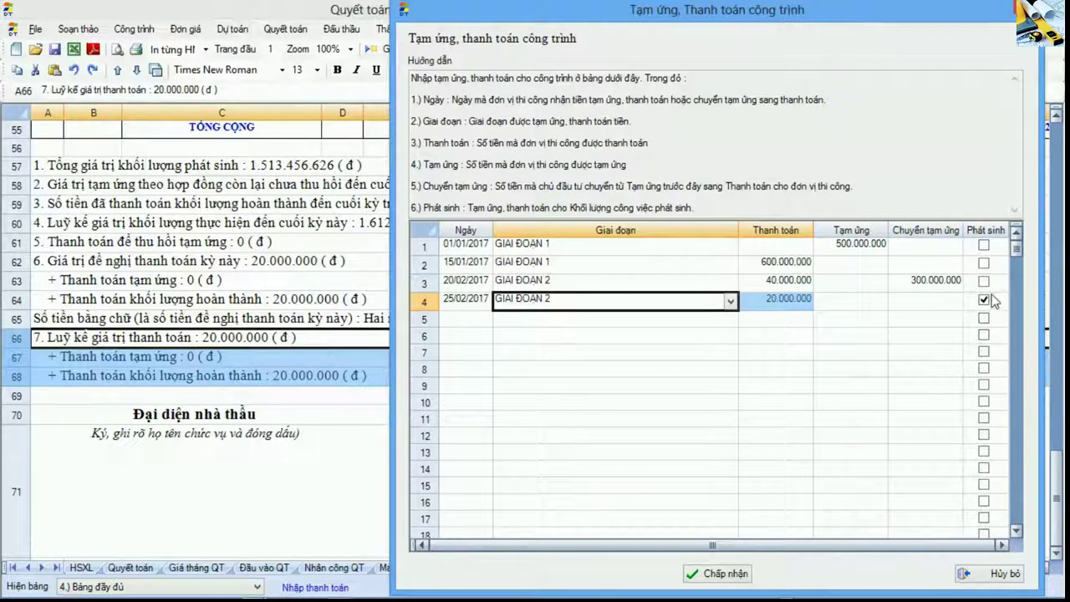
pyautogui.click(903, 302)
pyautogui.click(984, 300)
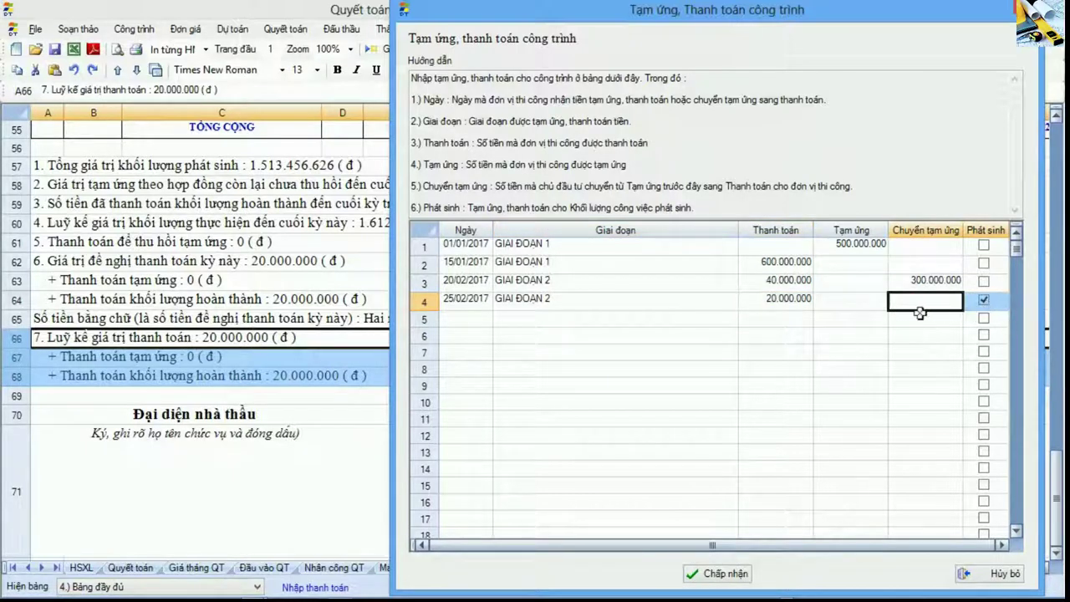
pyautogui.moveTo(835, 308); pyautogui.dragTo(585, 306)
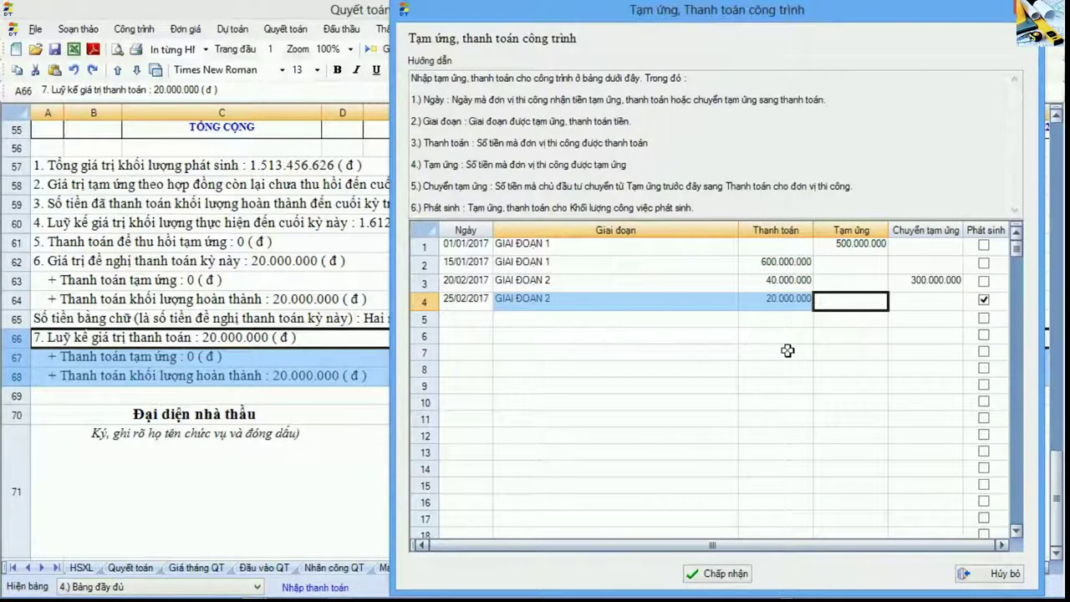
pyautogui.click(585, 303)
pyautogui.click(789, 303)
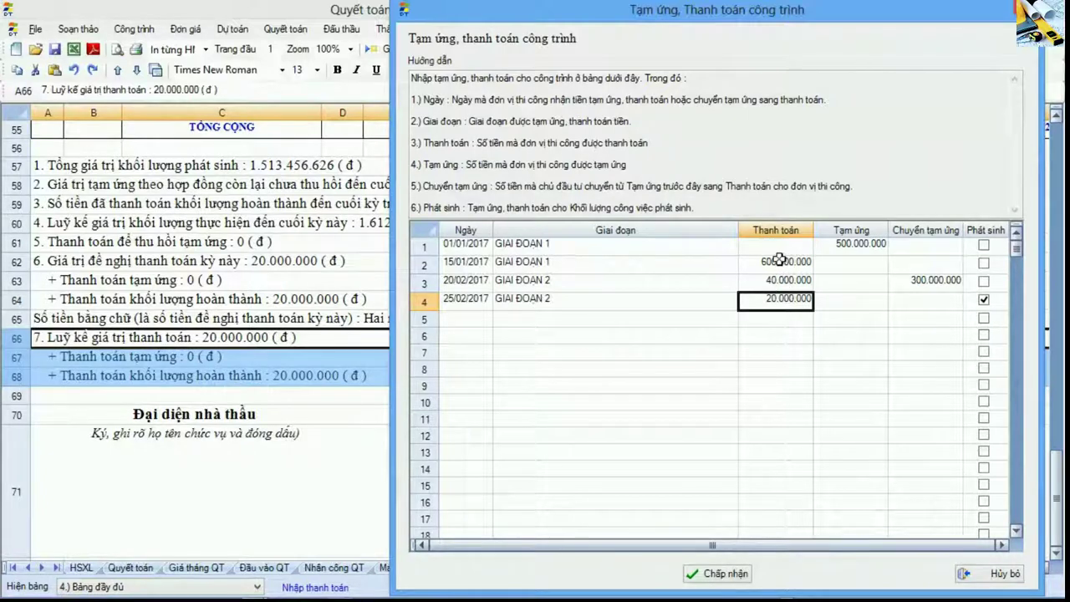
# - Compare the Phát sinh marking of the first three payment entries with the 25/02/2017 entry, and close the payment table without changes
pyautogui.click(986, 232)
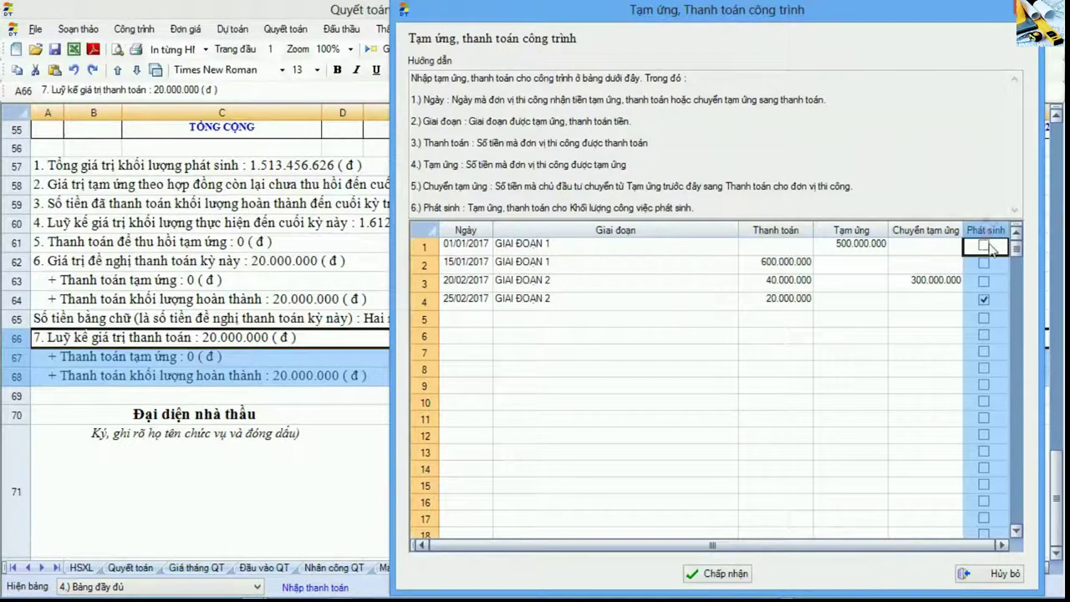
pyautogui.click(926, 246)
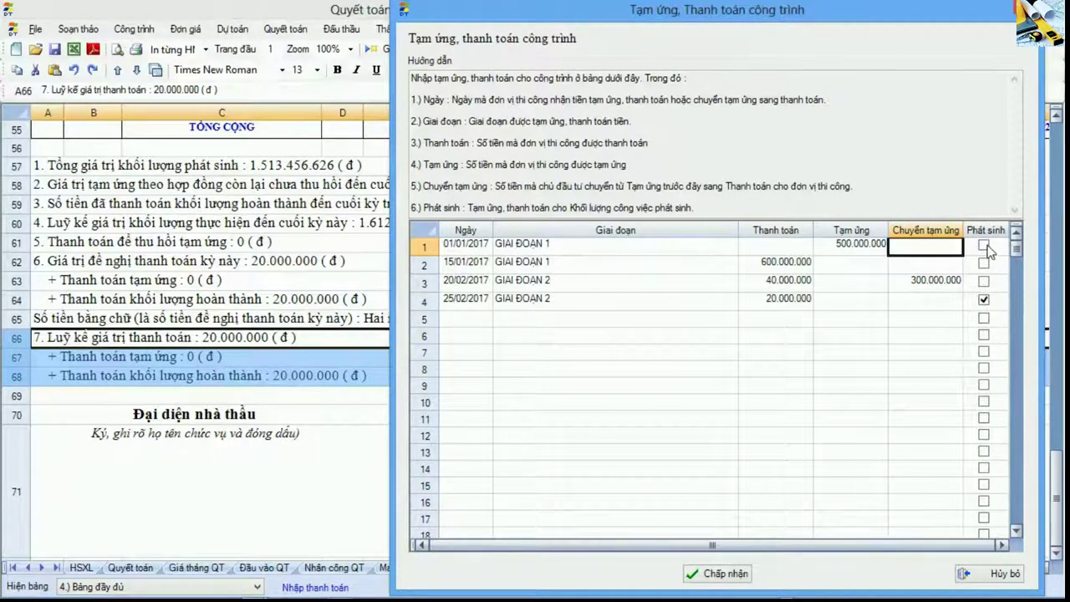
pyautogui.moveTo(424, 245); pyautogui.dragTo(438, 279)
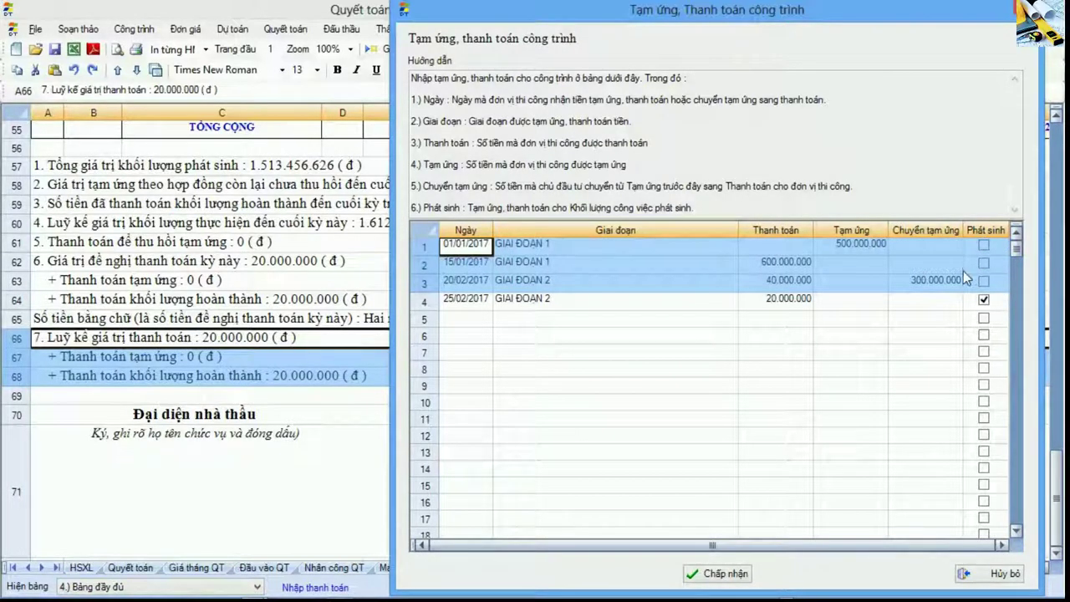
pyautogui.click(428, 301)
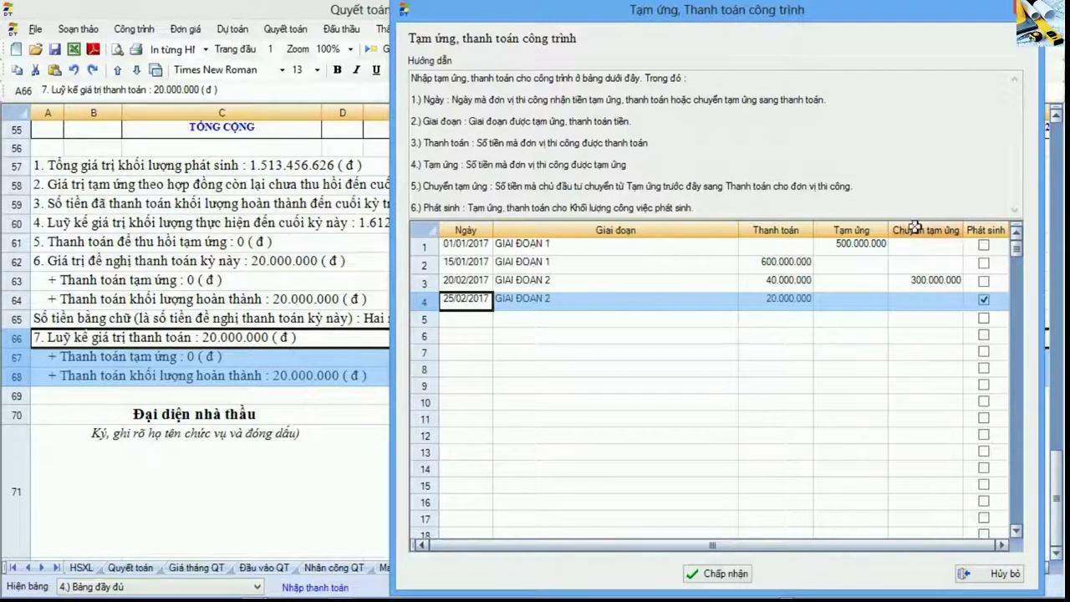
pyautogui.click(1022, 10)
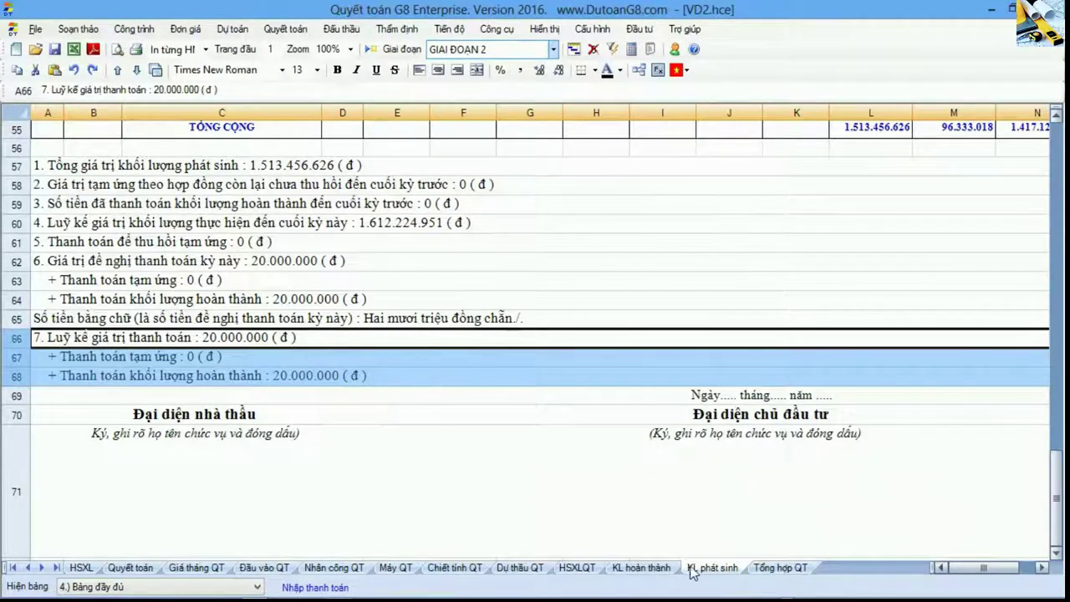
# - Review the KL phát sinh indicators of GIAI ĐOẠN 2 and the title of the extra-work table at the sheet's beginning
pyautogui.click(71, 166)
pyautogui.moveTo(71, 165); pyautogui.dragTo(117, 375)
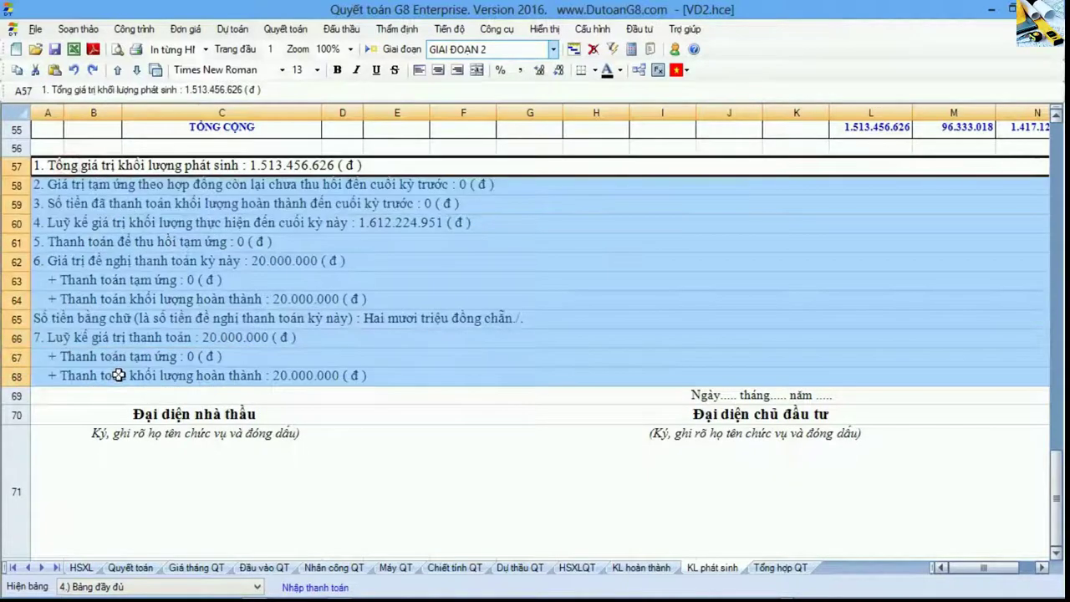
pyautogui.scroll(6, 119, 376)
pyautogui.scroll(10, 119, 375)
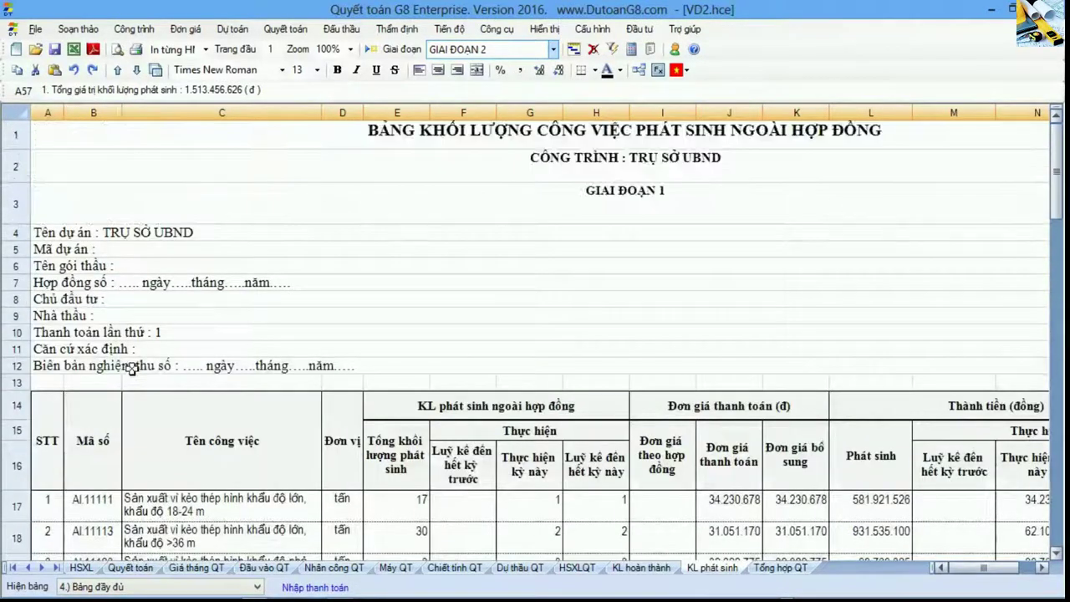
pyautogui.moveTo(554, 180); pyautogui.dragTo(642, 140)
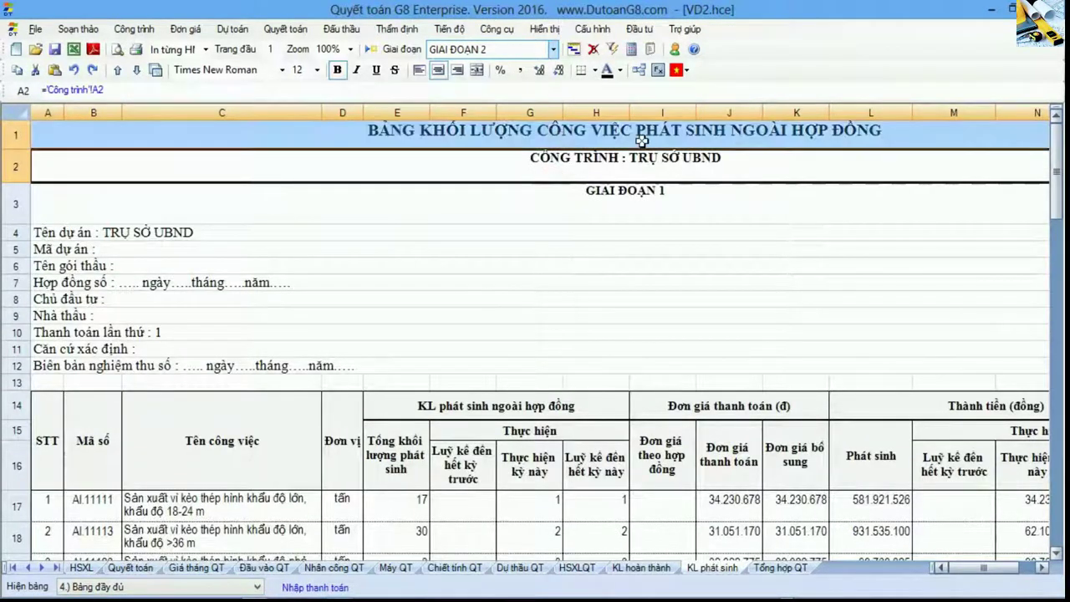
pyautogui.click(607, 248)
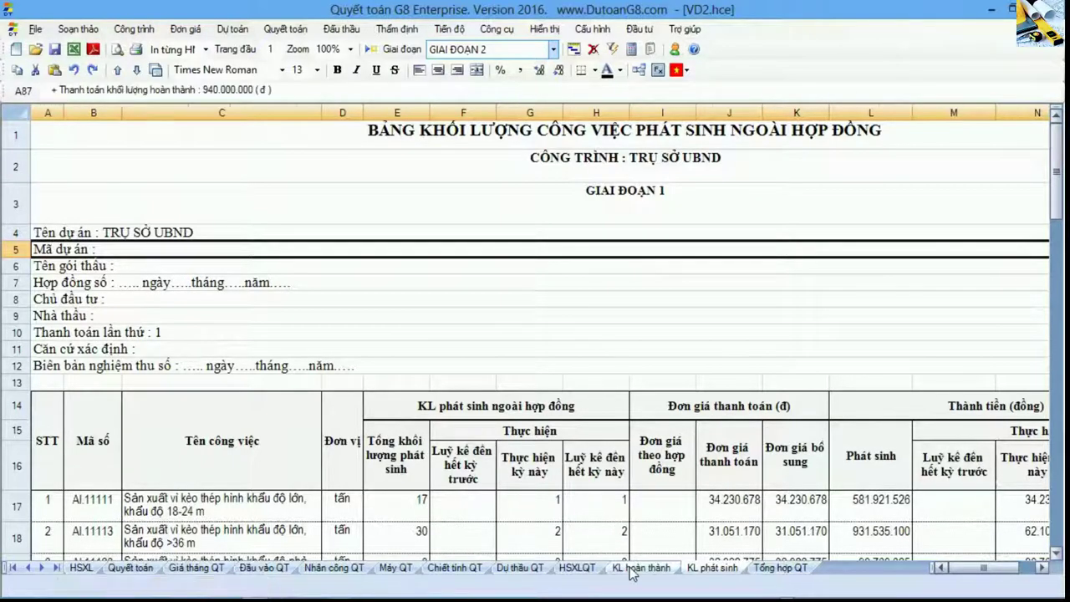
# - Return to the KL hoàn thành sheet and review its GIAI ĐOẠN 2 indicators, ending with indicator 7's two components
pyautogui.click(636, 568)
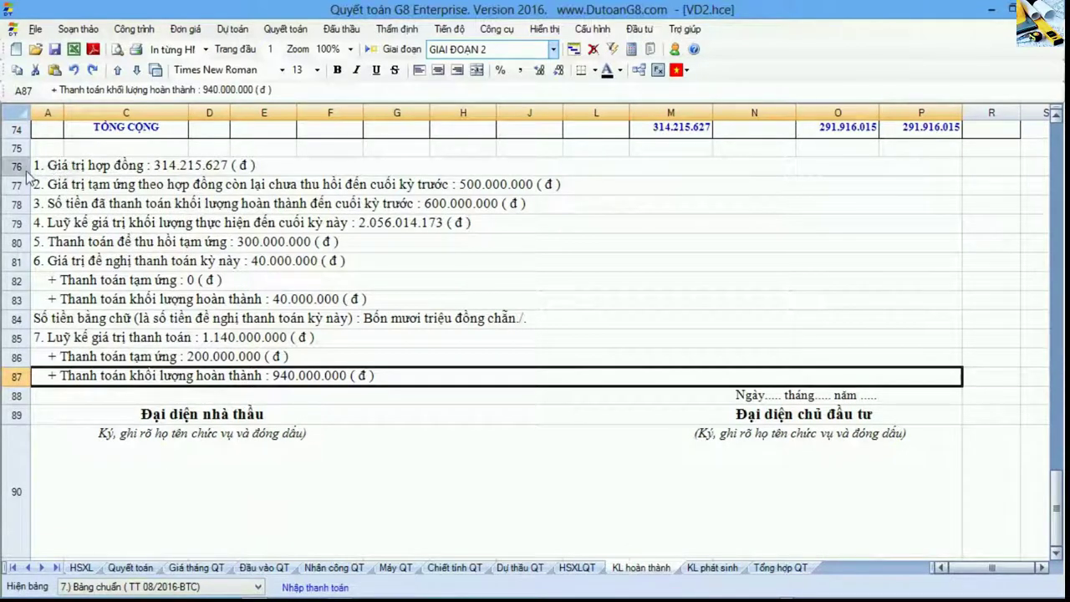
pyautogui.moveTo(25, 167); pyautogui.dragTo(50, 376)
pyautogui.click(219, 358)
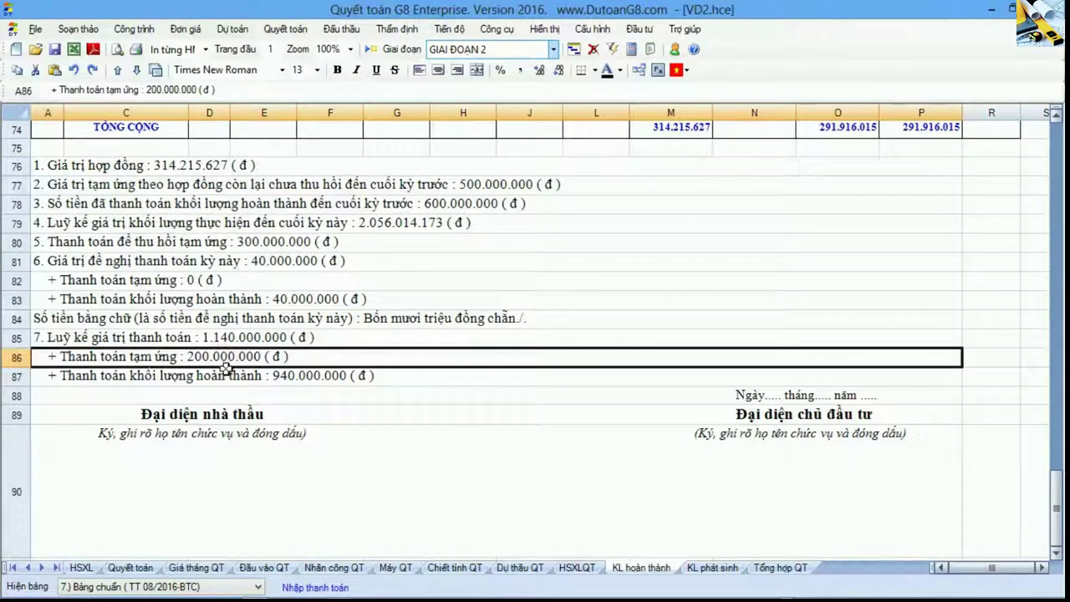
pyautogui.click(219, 376)
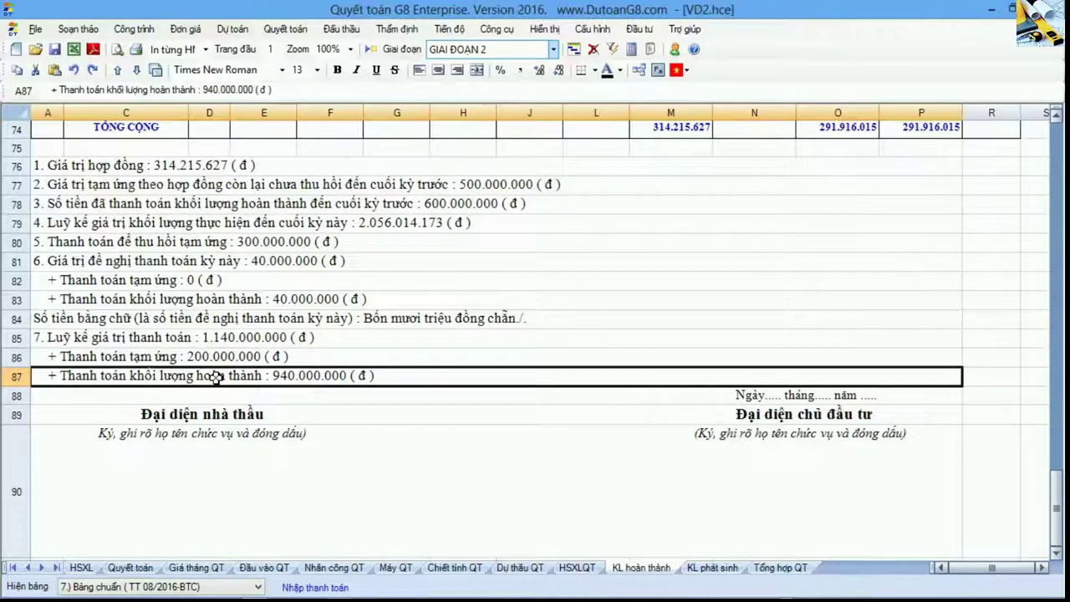
# - Switch to ThongTu 08_2016_TT-BTC.doc in Word and check the circular's number and title on its first page
pyautogui.hotkey('alt', 'Tab')
pyautogui.hotkey('alt', 'Tab')
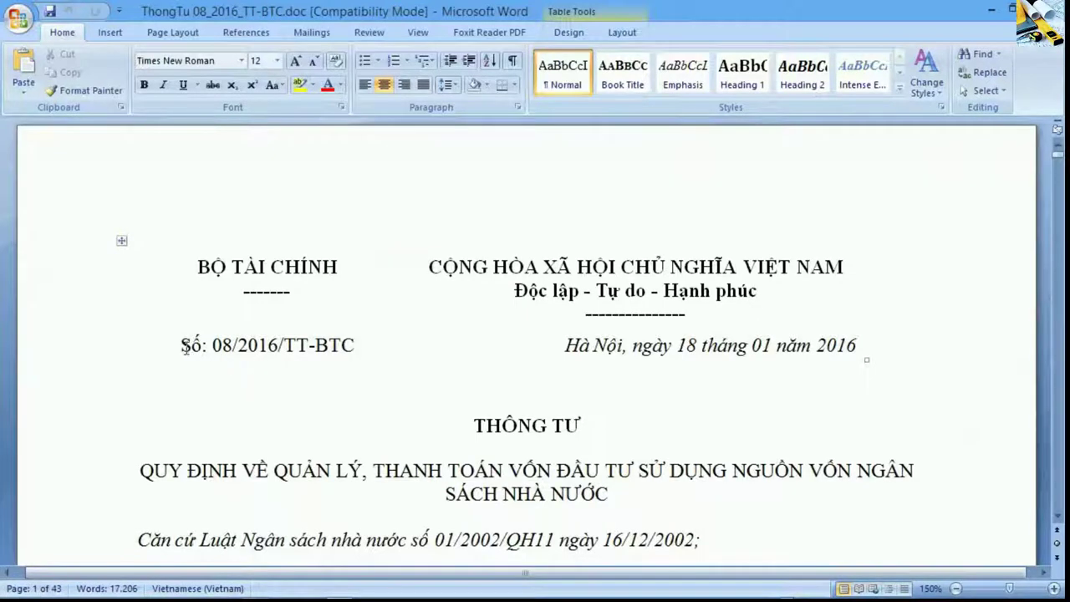
pyautogui.click(184, 346)
pyautogui.moveTo(213, 346); pyautogui.dragTo(366, 352)
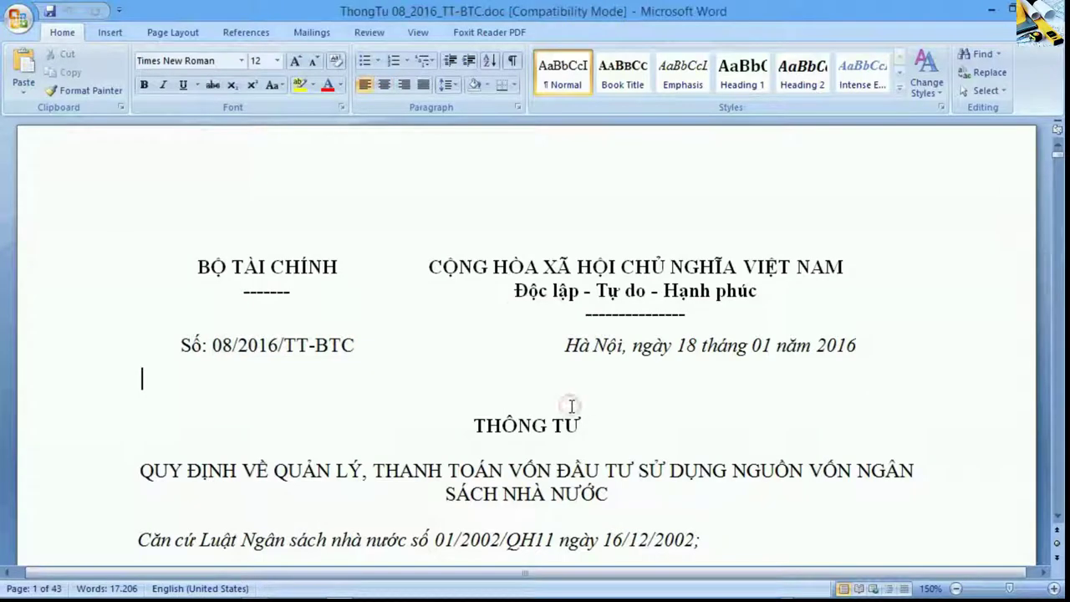
pyautogui.click(594, 421)
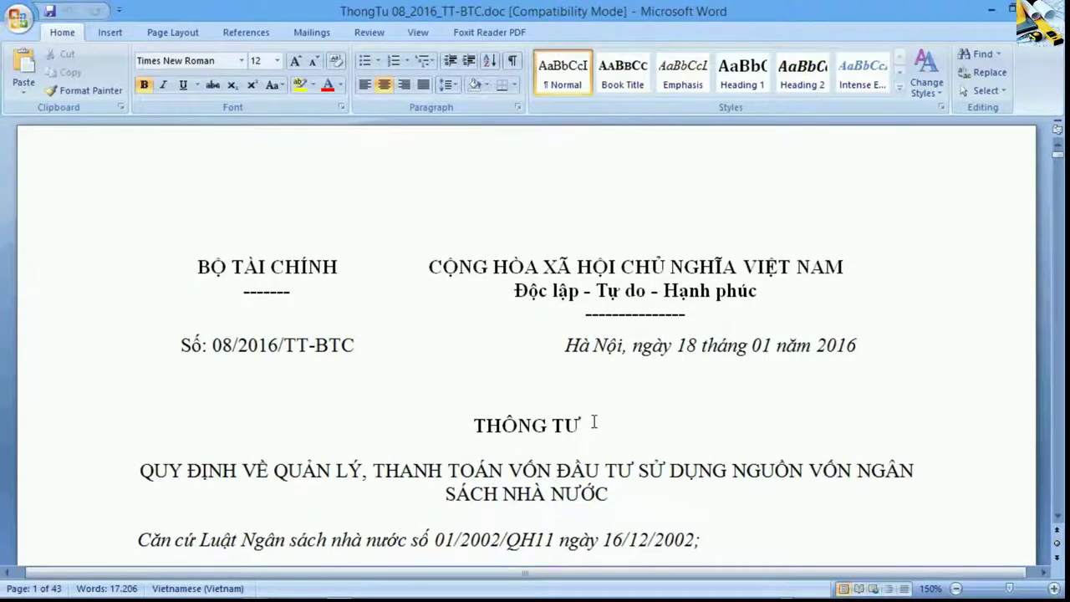
# - Find the guidance on filling in Phụ lục số 03a, 03b and 04 near the end of the circular
pyautogui.hotkey('ctrl', 'End')
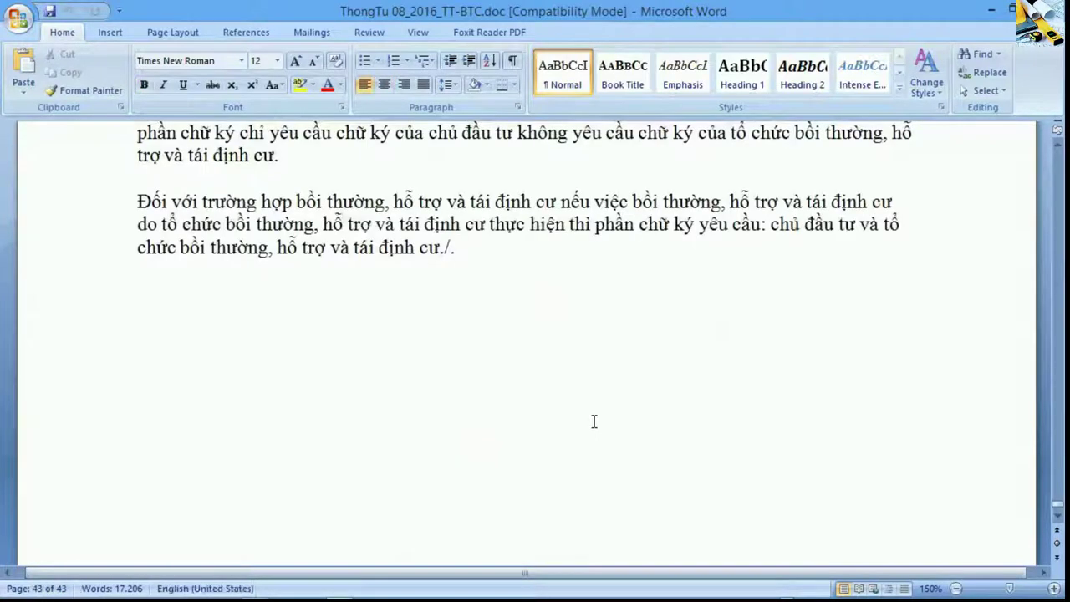
pyautogui.scroll(10, 593, 422)
pyautogui.scroll(10, 593, 422)
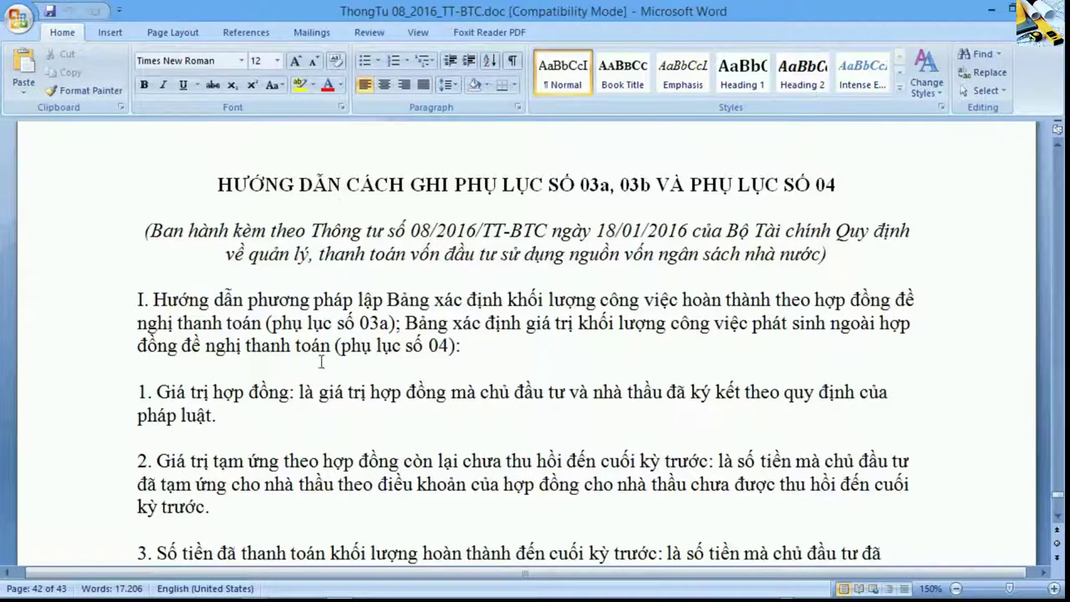
# - Highlight the guidance for indicators 1 and 2 in section I, and skim the items down to indicator 4
pyautogui.moveTo(141, 393); pyautogui.dragTo(248, 511)
pyautogui.scroll(-3, 248, 511)
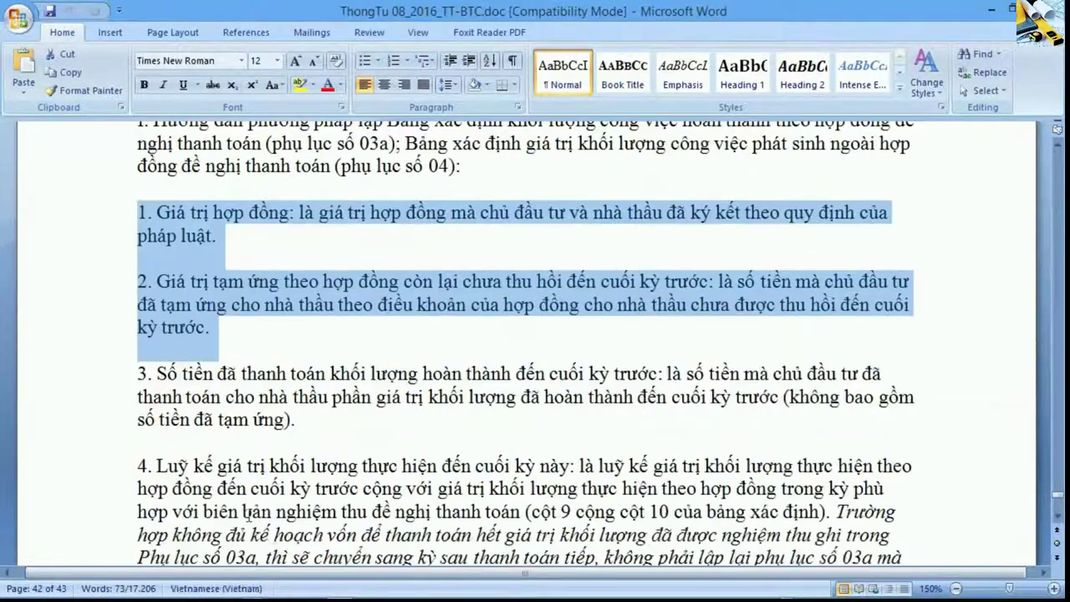
pyautogui.click(254, 502)
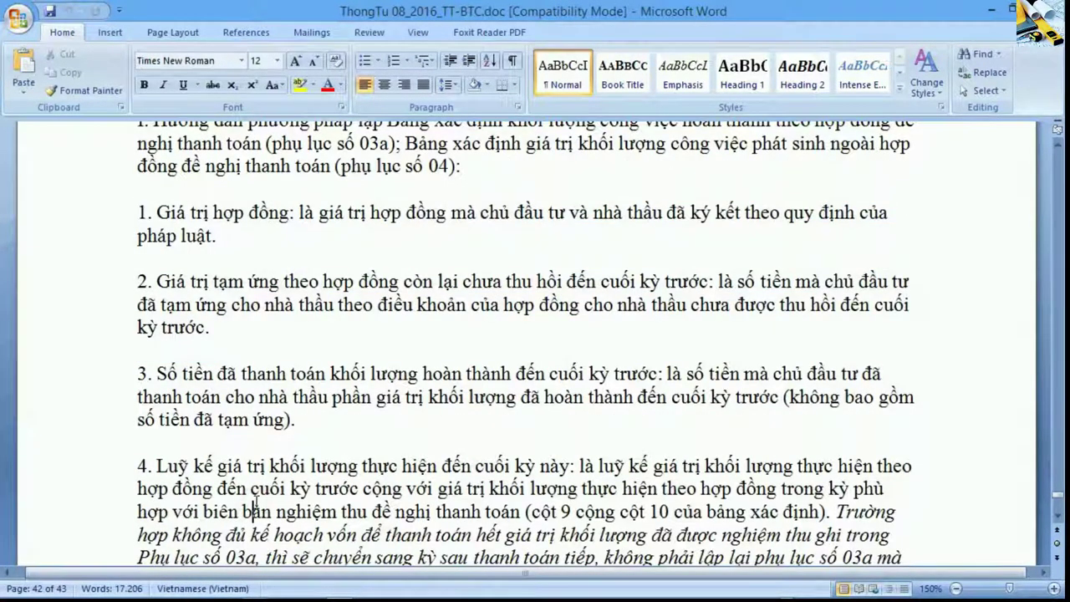
pyautogui.scroll(3, 255, 501)
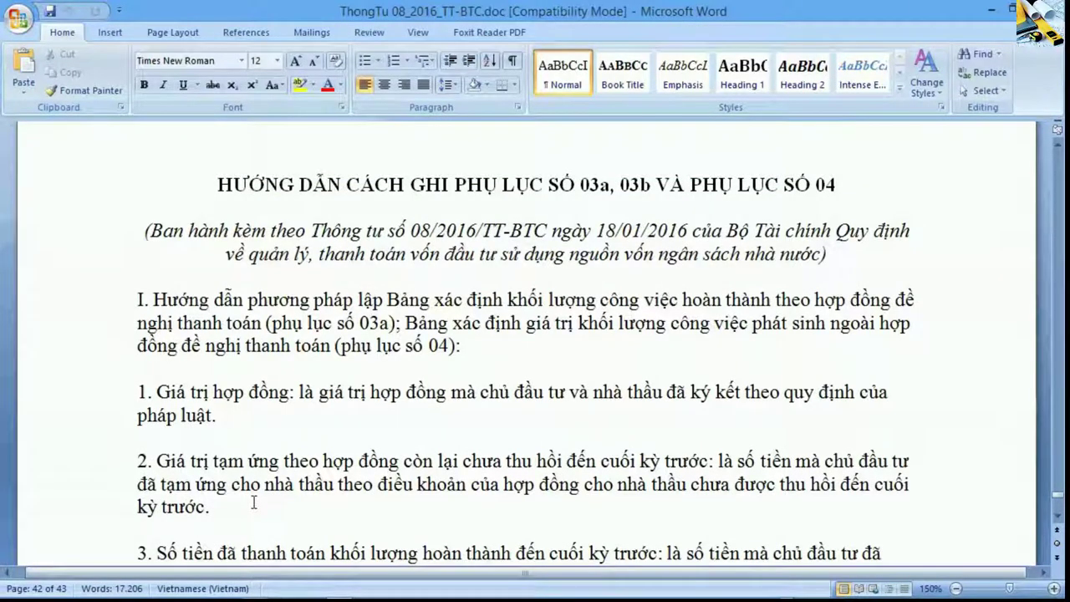
# - Reread the section I guidance from indicator 1, highlighting item 2 on the unrecovered contract advance, and continue to items 3 and 4
pyautogui.scroll(-1, 253, 501)
pyautogui.moveTo(138, 328); pyautogui.dragTo(216, 495)
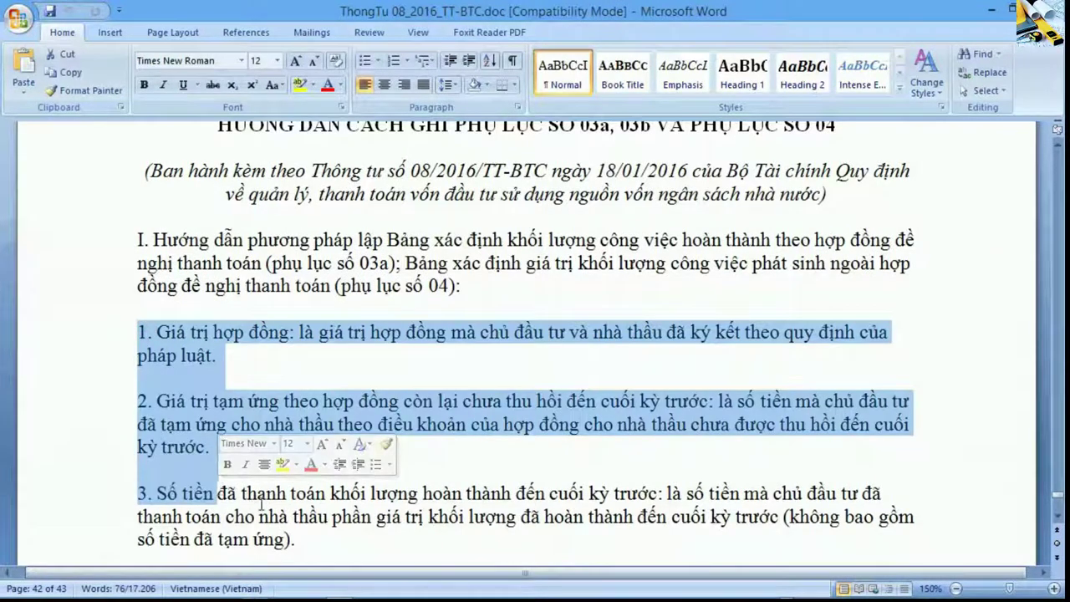
pyautogui.click(261, 505)
pyautogui.moveTo(140, 400); pyautogui.dragTo(213, 469)
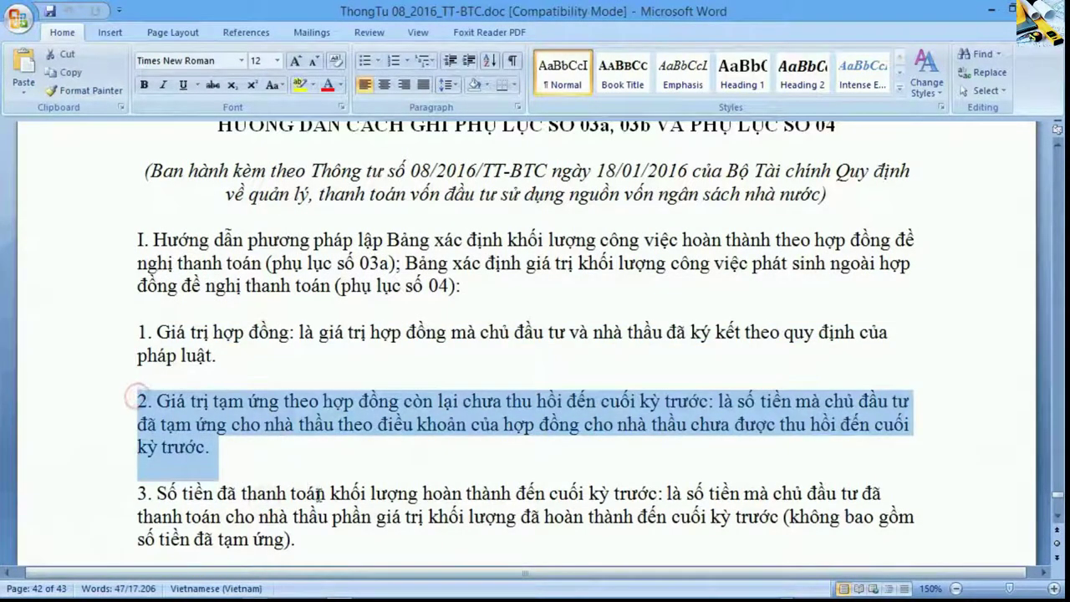
pyautogui.click(319, 493)
pyautogui.scroll(-2, 318, 493)
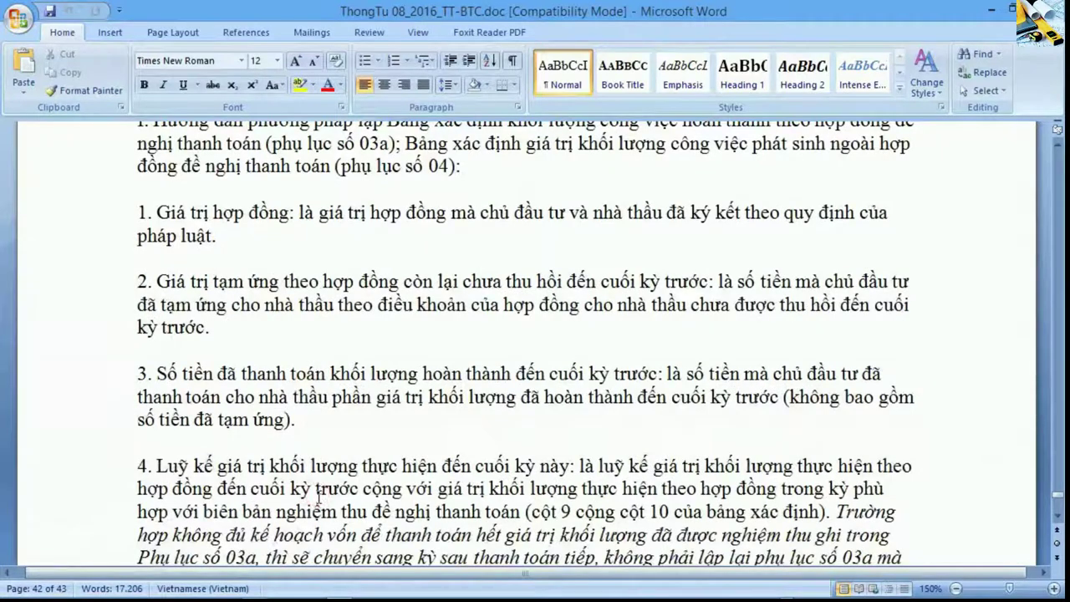
pyautogui.scroll(1, 319, 498)
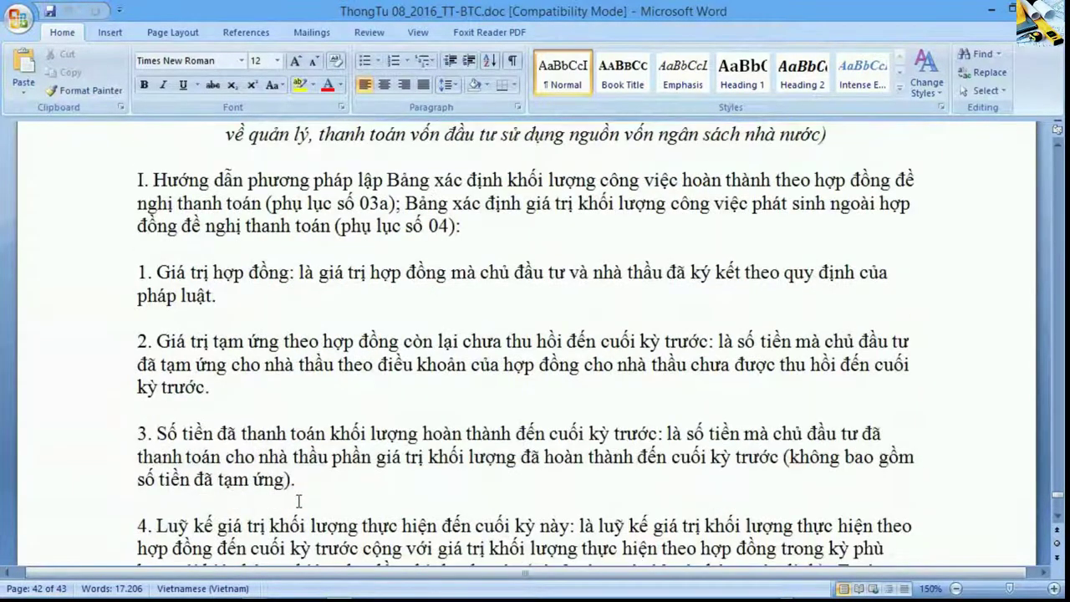